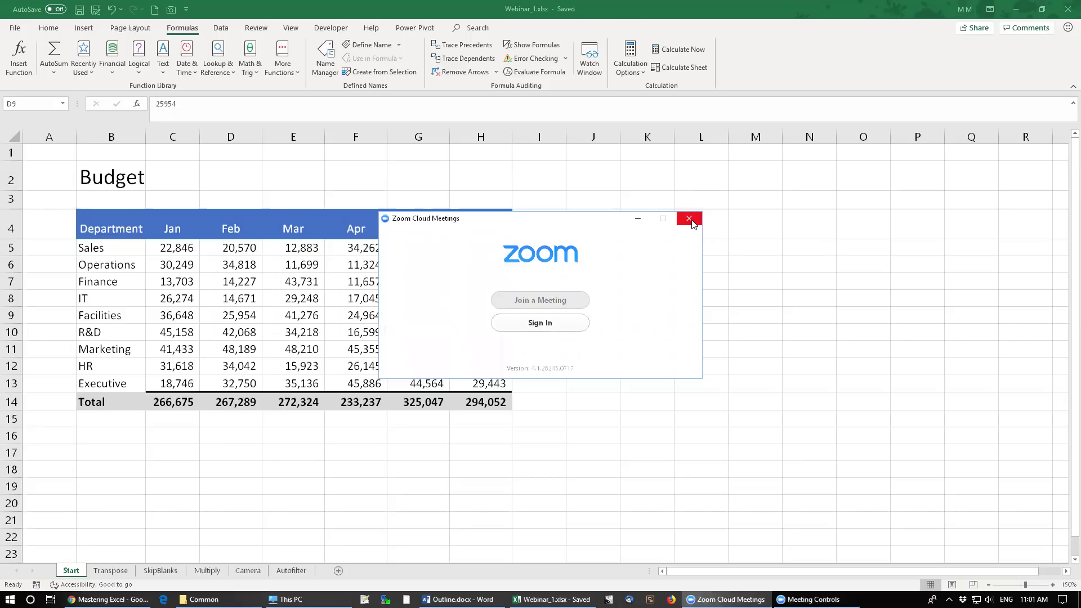
Cancel leaving the Zoom meeting and minimize its window so the Budget table shows
{"action": "left_click", "coordinate": [690, 220]}
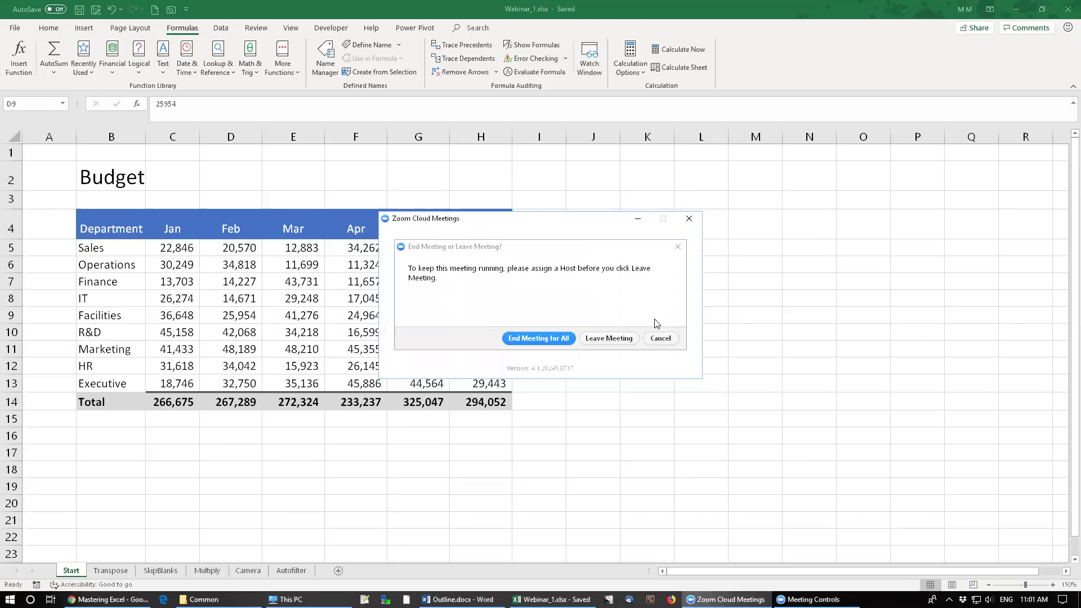
{"action": "left_click", "coordinate": [662, 339]}
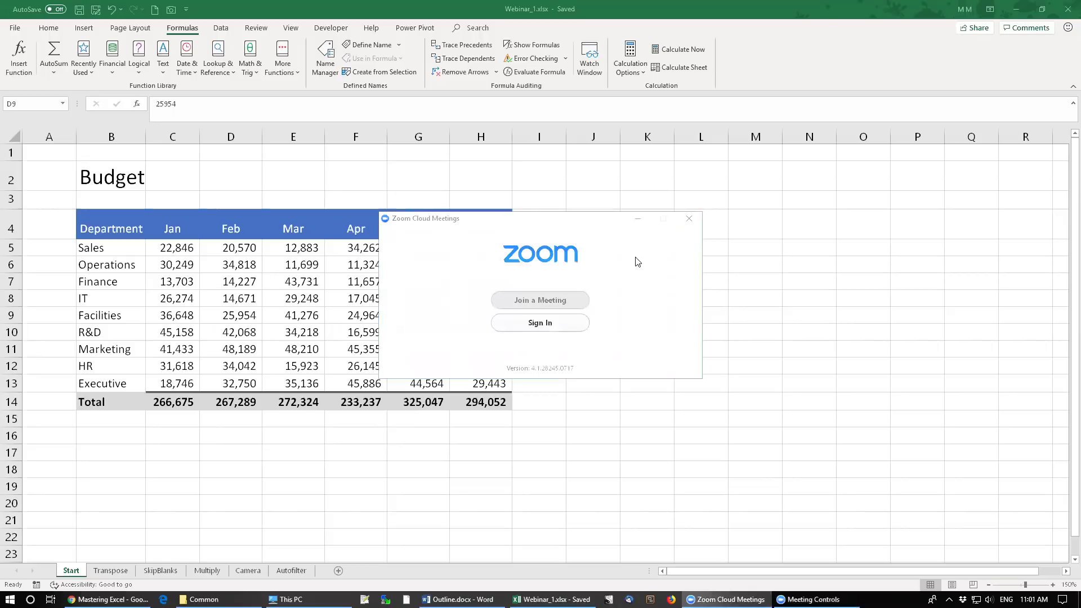
{"action": "left_click", "coordinate": [638, 219]}
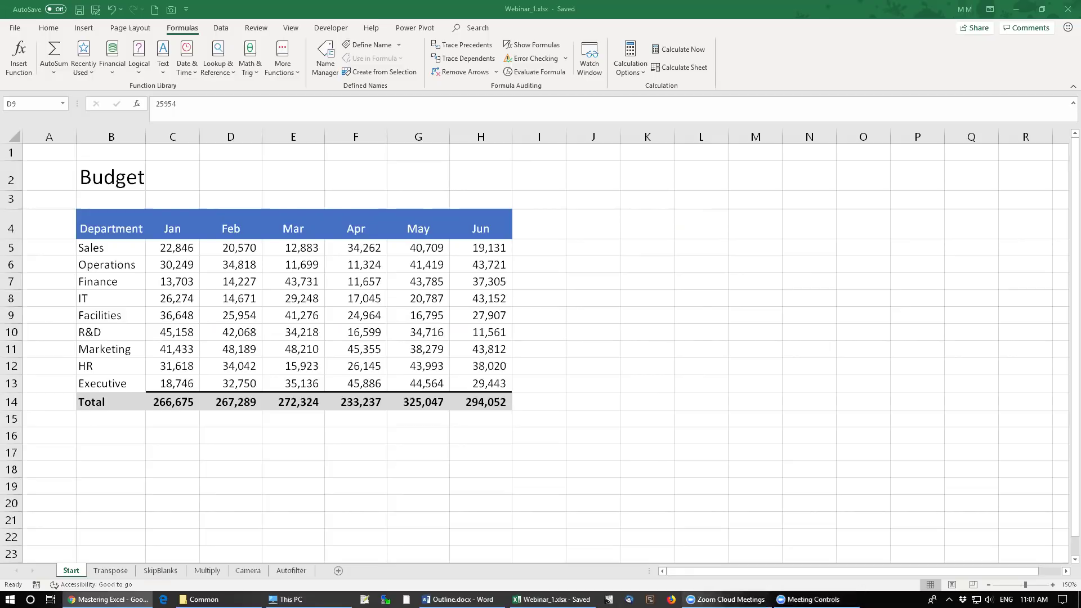
{"action": "left_click", "coordinate": [726, 599]}
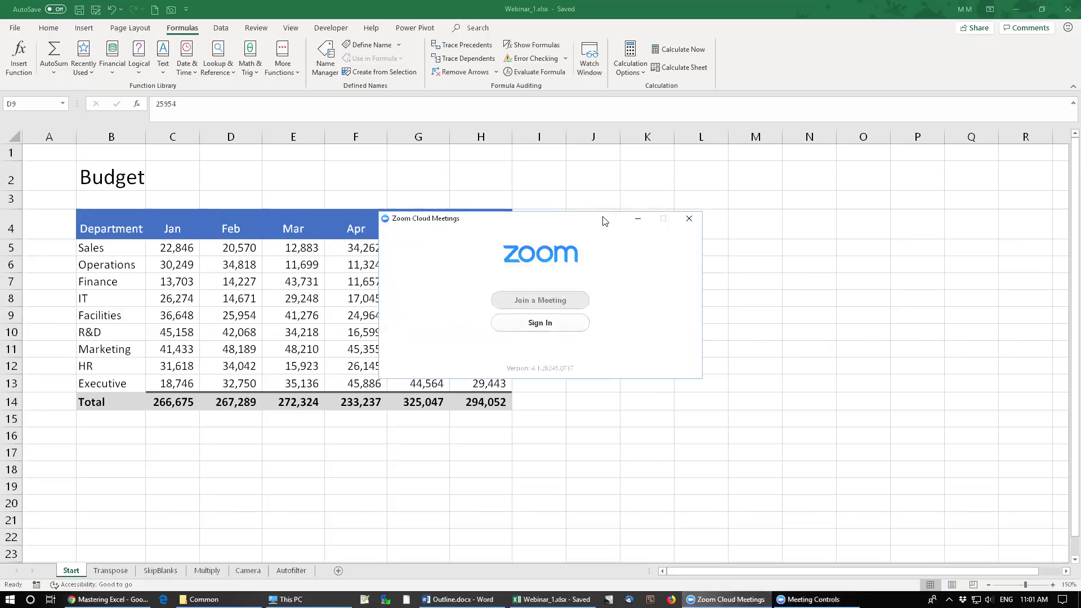
{"action": "left_click", "coordinate": [638, 218]}
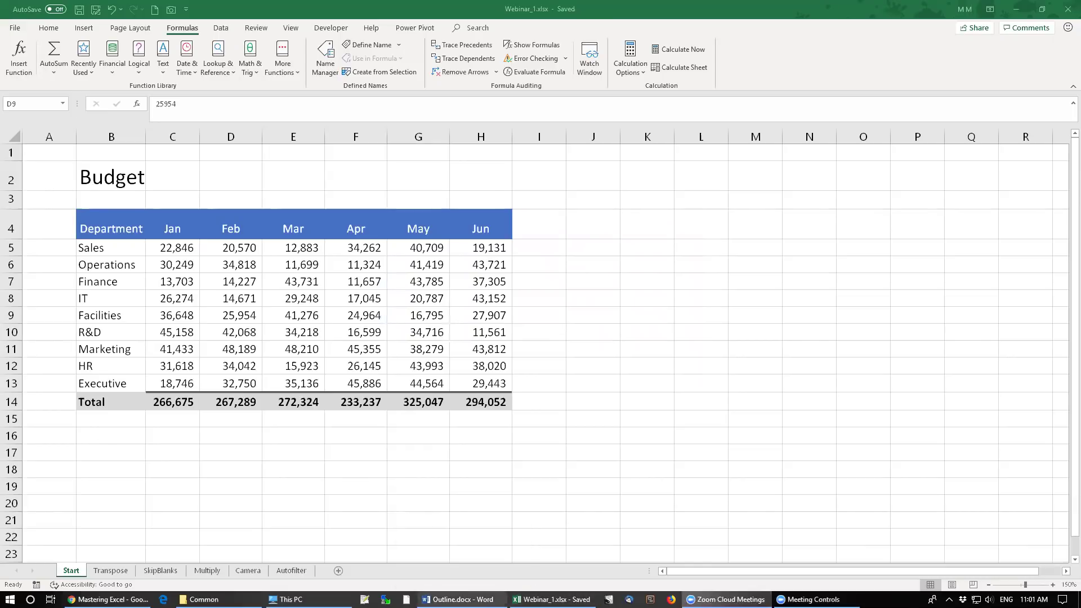
{"action": "mouse_move", "coordinate": [457, 599]}
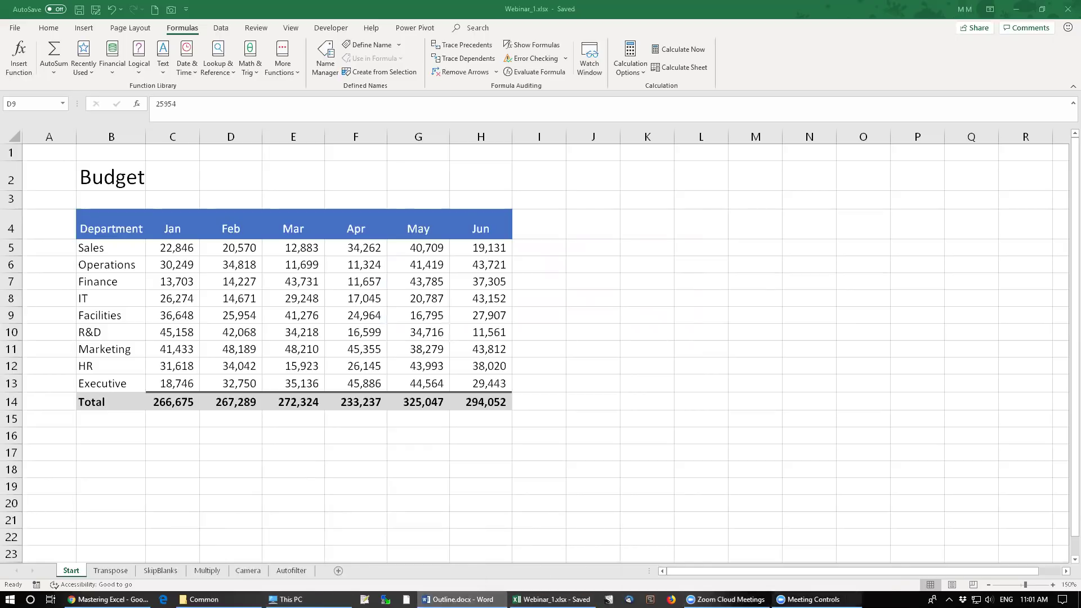
{"action": "mouse_move", "coordinate": [726, 599]}
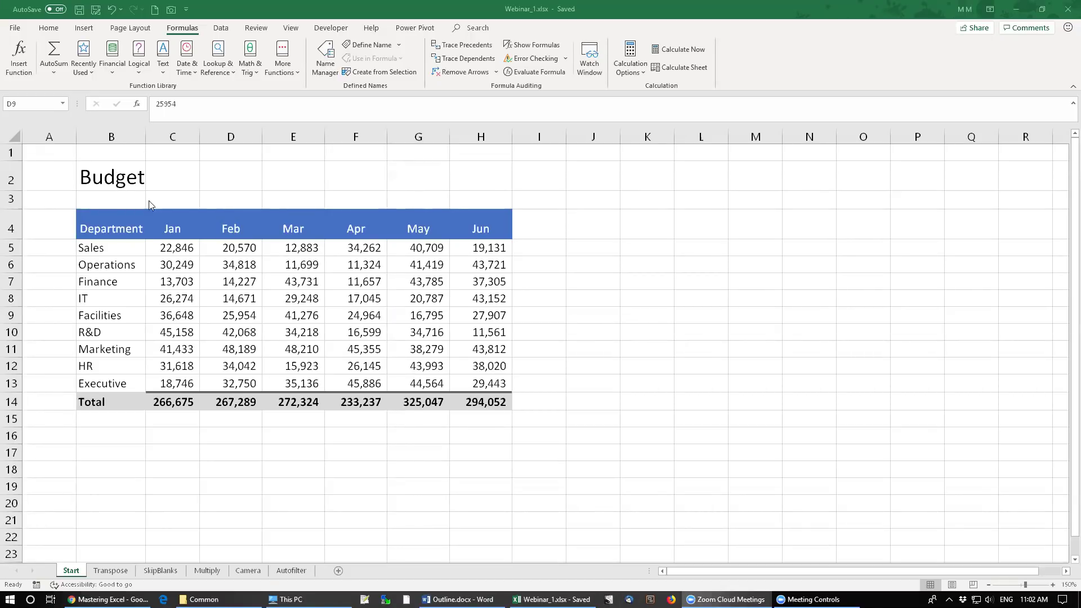
{"action": "left_click", "coordinate": [133, 179]}
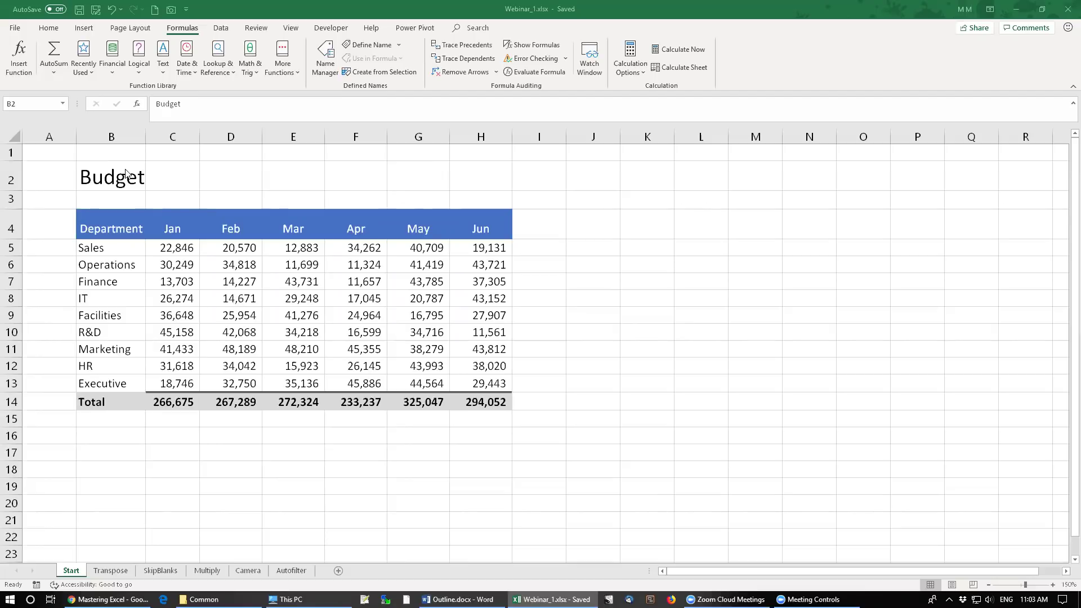
Switch the ribbon from Formulas to the Home tab
{"action": "left_click", "coordinate": [50, 29]}
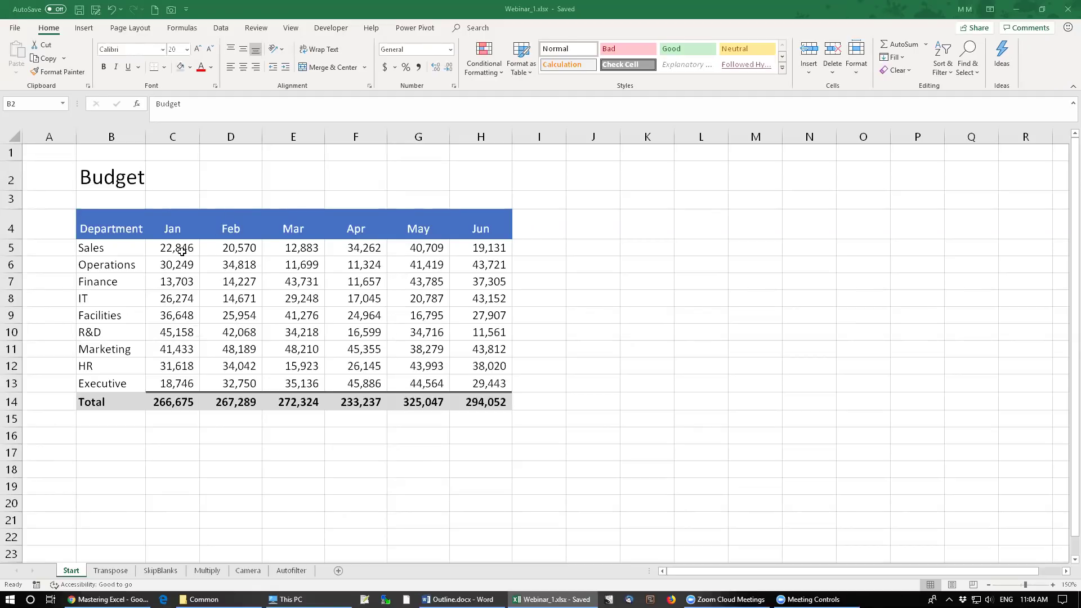
Select the Sales January value in cell C5 of Webinar_1.xlsx
{"action": "left_click", "coordinate": [181, 251]}
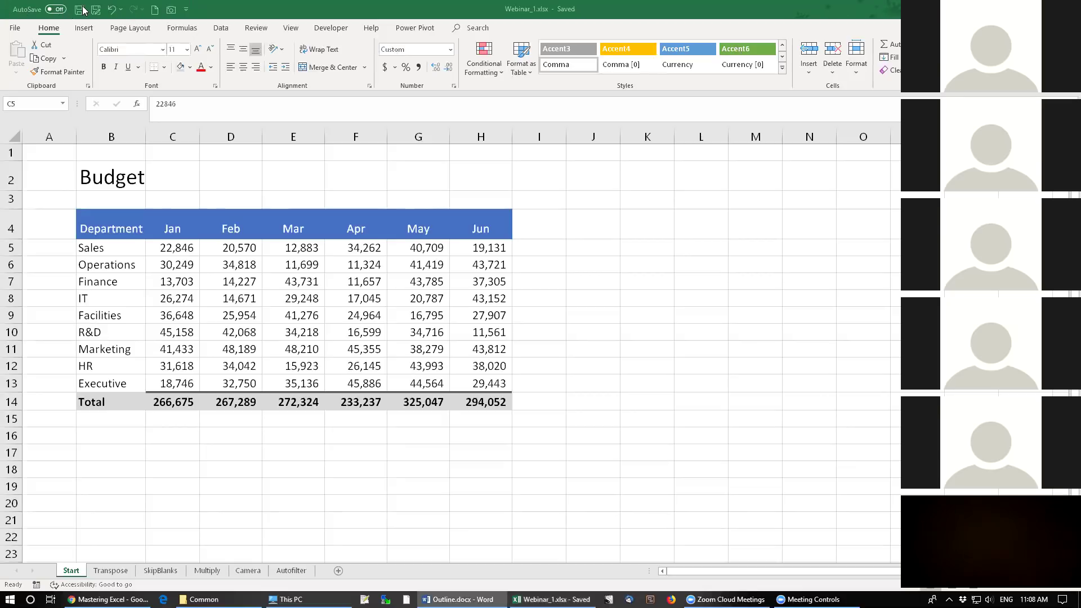
Bring Excel into focus, then open and dismiss the Quick Access Toolbar customisation menu
{"action": "left_click", "coordinate": [186, 10]}
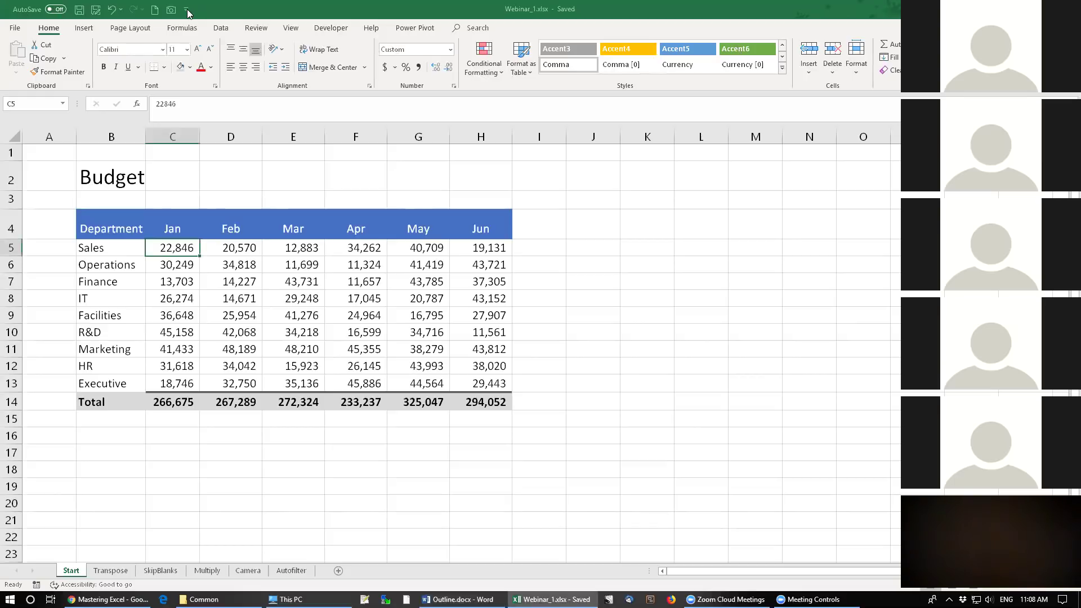
{"action": "left_click", "coordinate": [187, 11]}
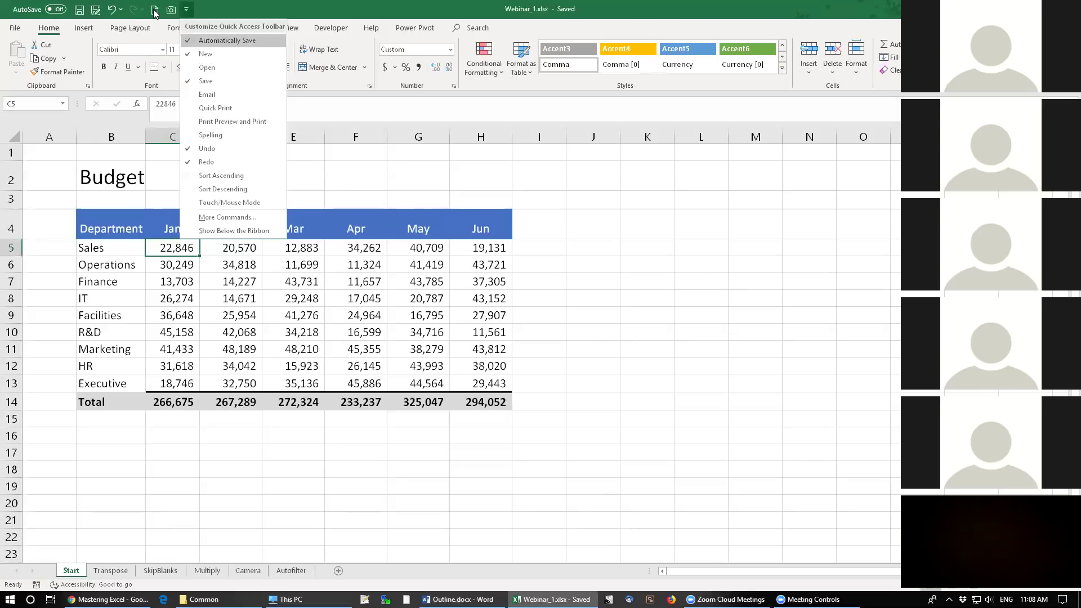
{"action": "left_click", "coordinate": [223, 12]}
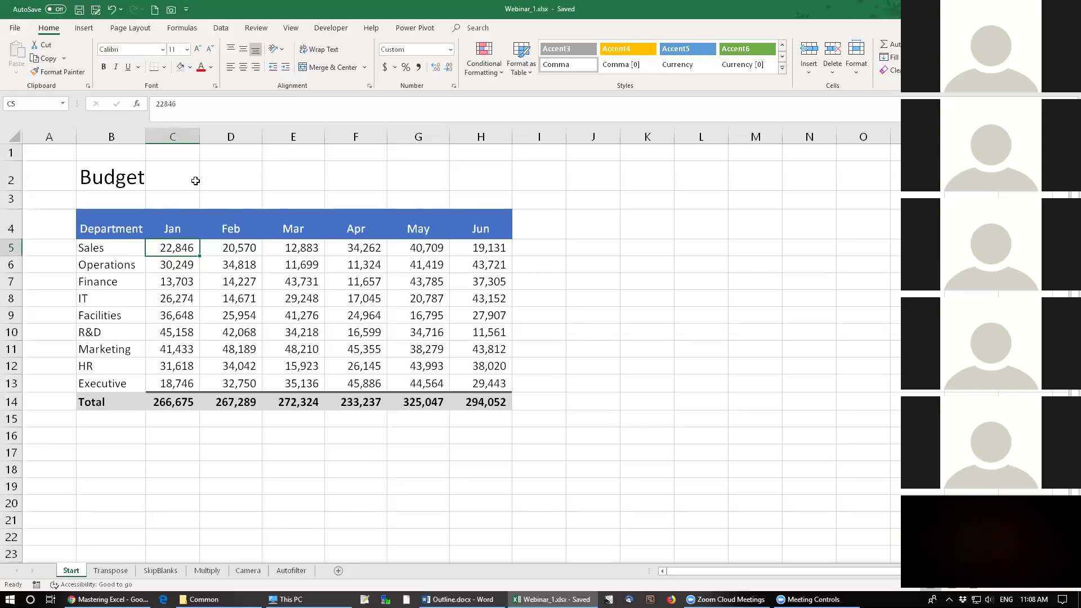
Create blank workbook Book2, close it with Ctrl+W, and reopen the Quick Access Toolbar menu
{"action": "left_click", "coordinate": [155, 17]}
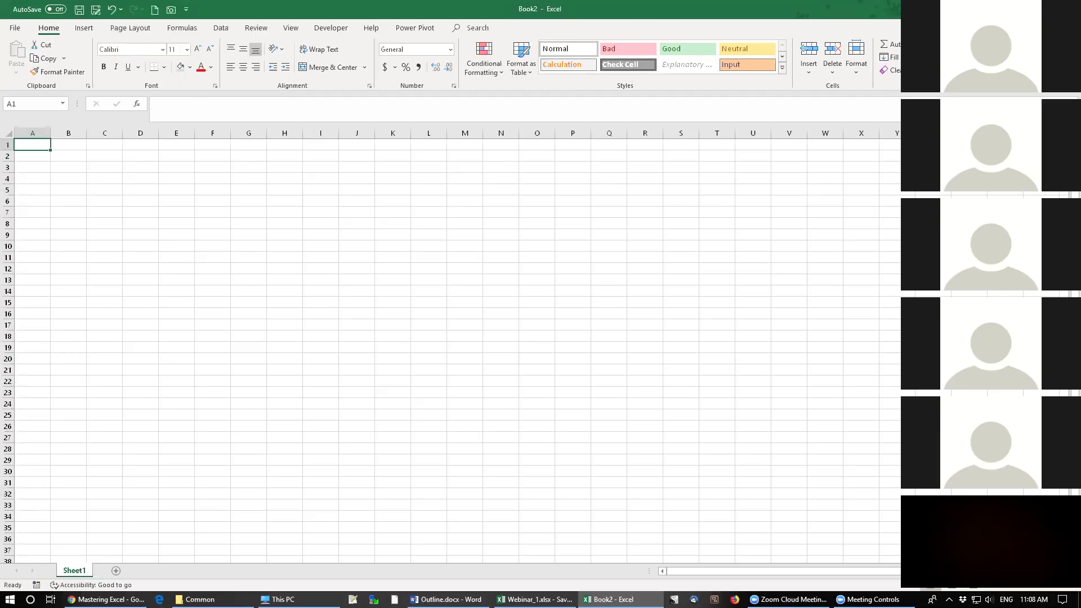
{"action": "key", "text": "ctrl+w"}
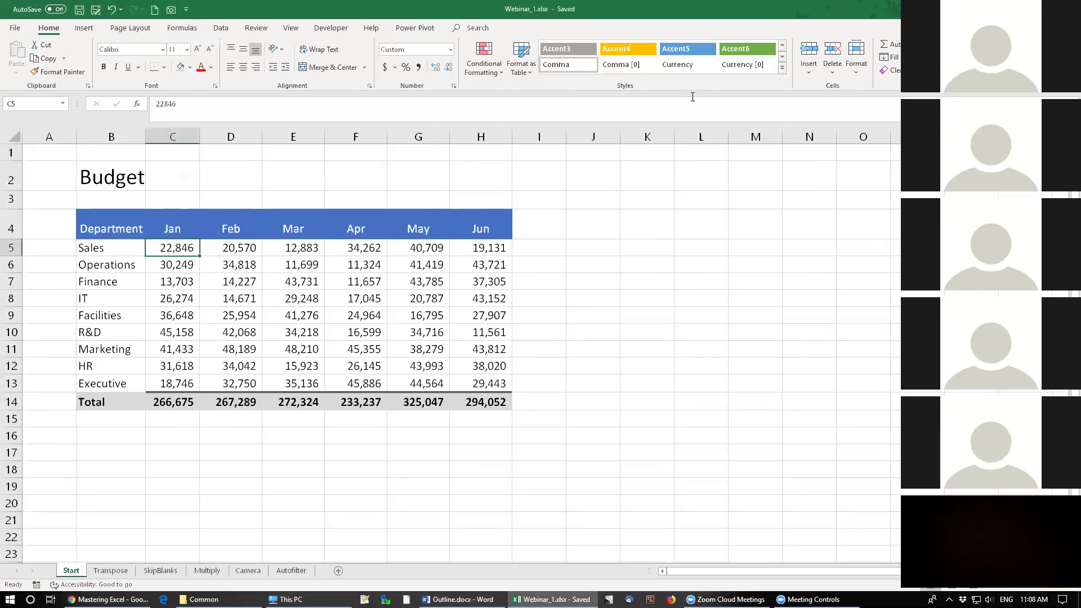
{"action": "left_click", "coordinate": [186, 11]}
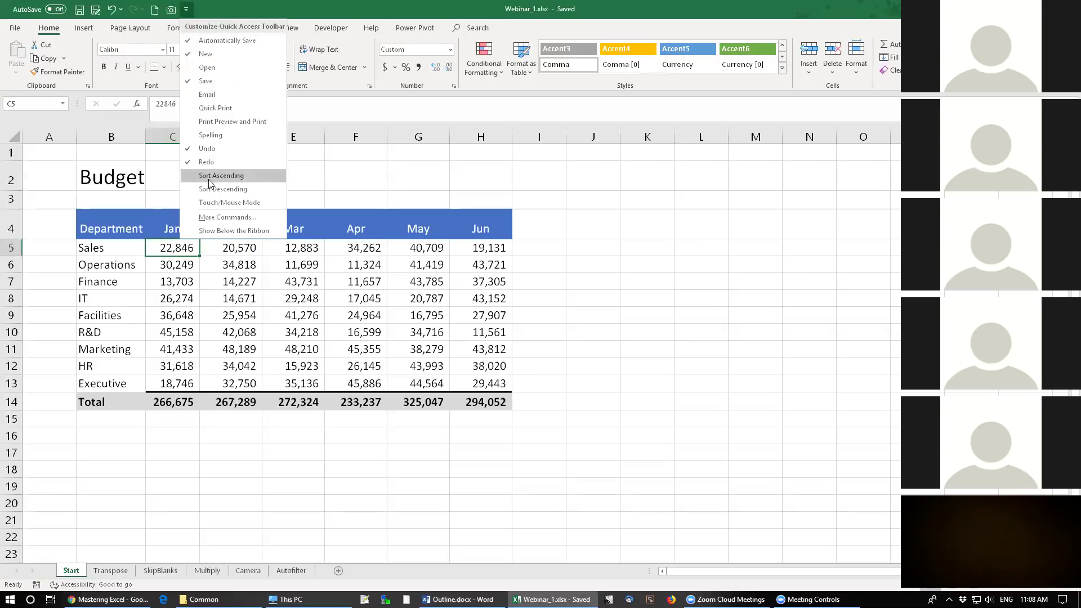
Open More Commands in Excel Options, move the dialog left, and scroll the Popular Commands list
{"action": "left_click", "coordinate": [242, 218]}
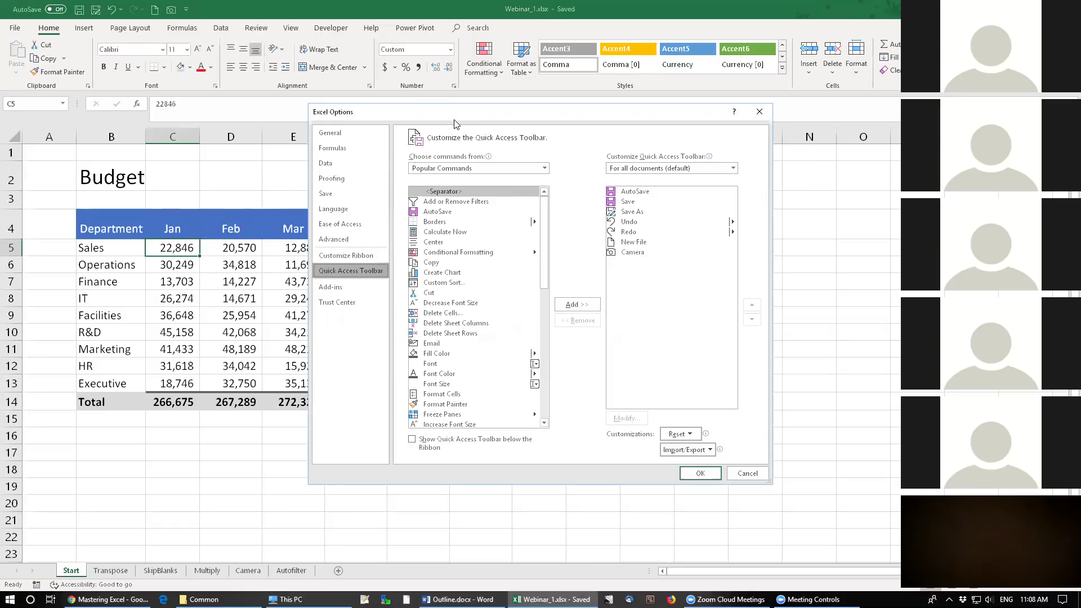
{"action": "left_click_drag", "start_coordinate": [453, 112], "coordinate": [365, 105]}
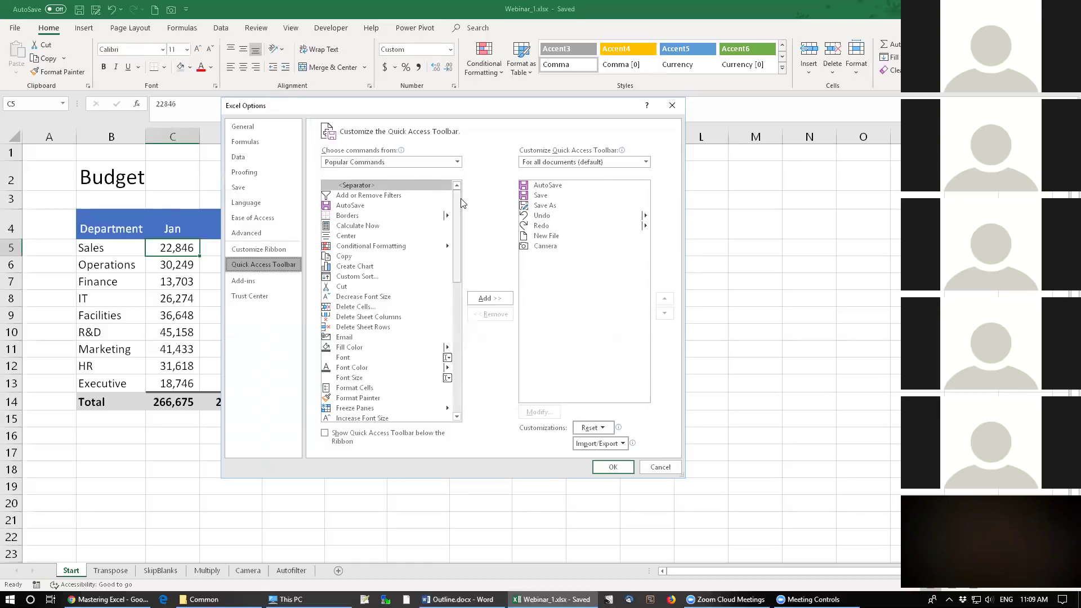
{"action": "left_click_drag", "start_coordinate": [460, 215], "coordinate": [433, 388]}
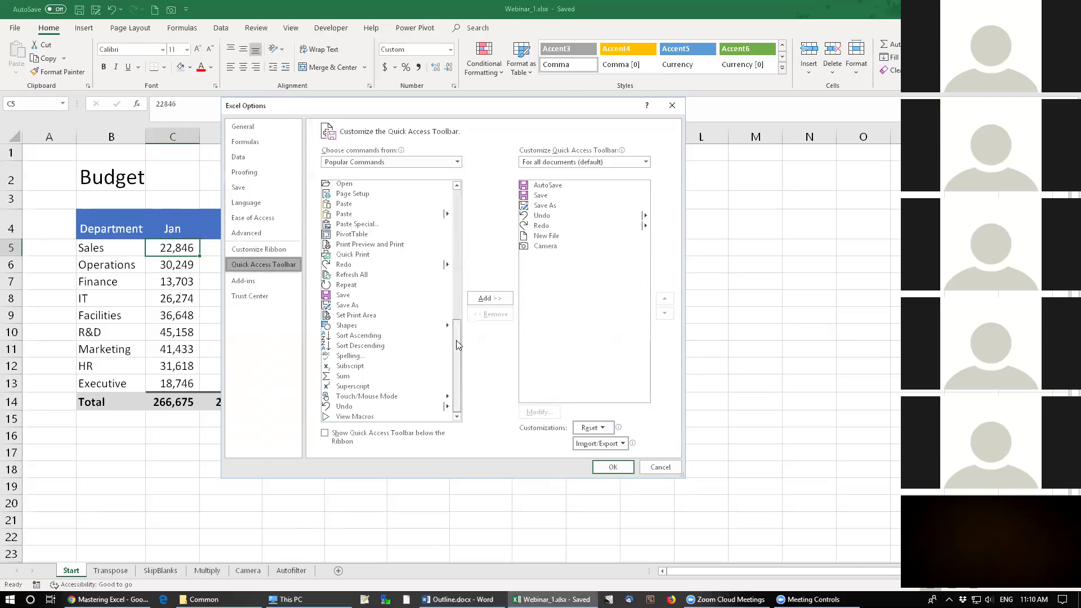
{"action": "left_click_drag", "start_coordinate": [456, 344], "coordinate": [457, 212]}
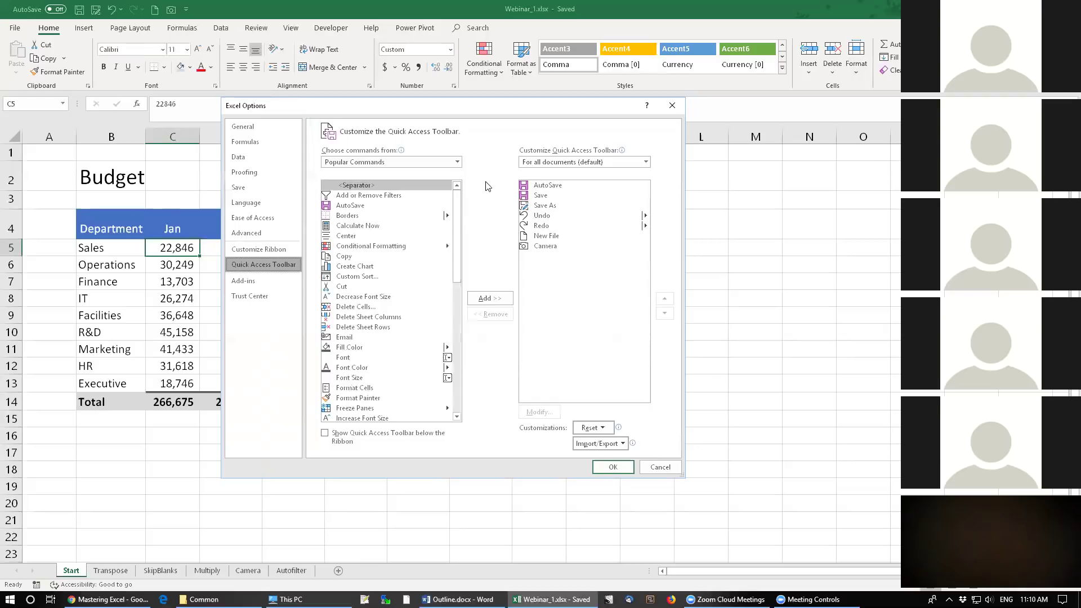
{"action": "left_click", "coordinate": [457, 163]}
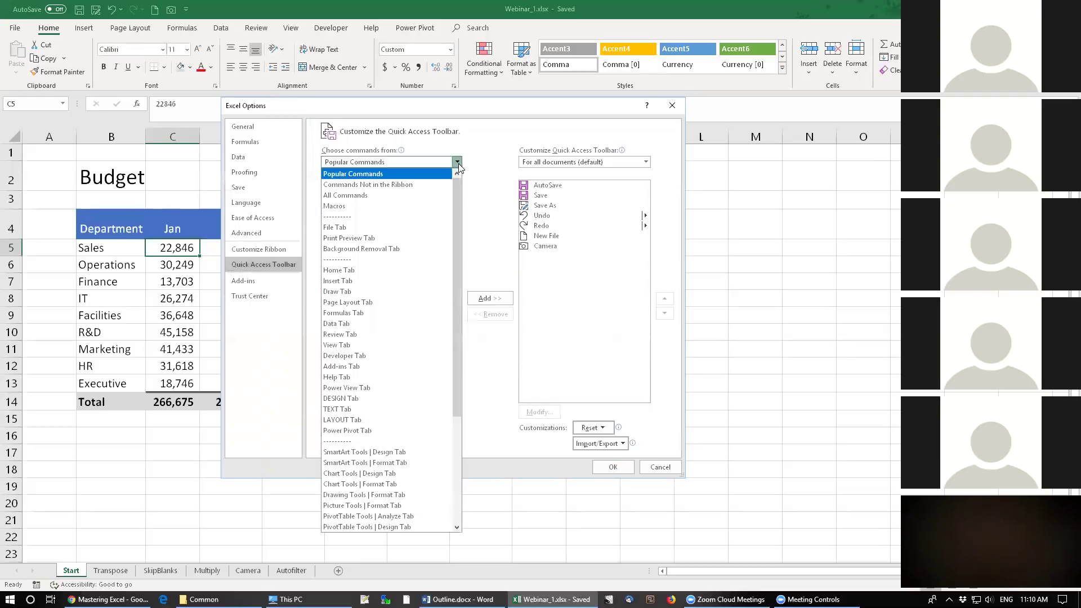
{"action": "left_click_drag", "start_coordinate": [457, 191], "coordinate": [433, 170]}
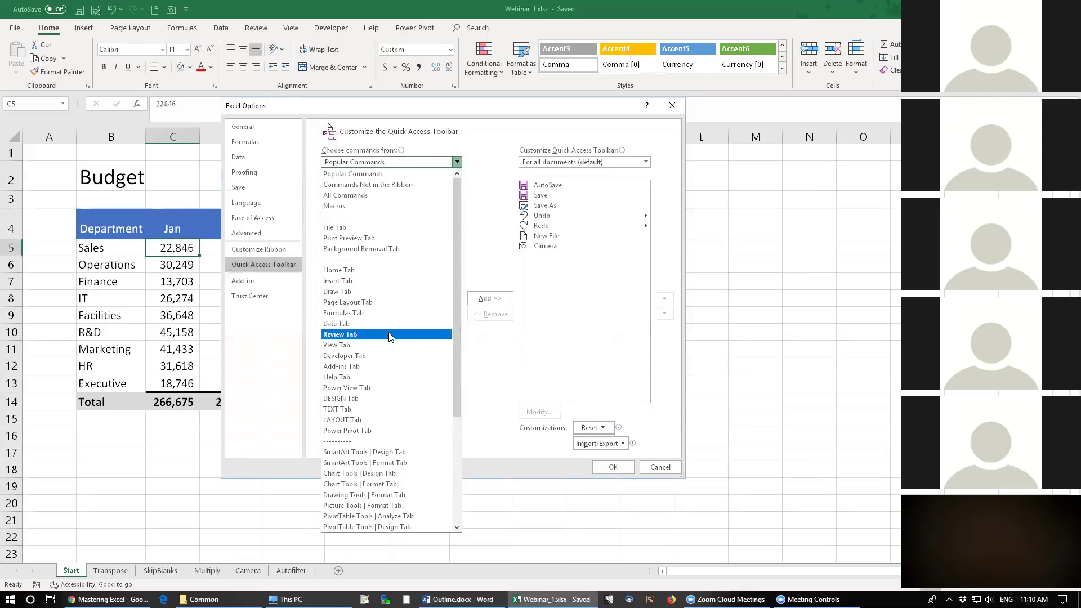
{"action": "scroll", "coordinate": [391, 339], "scroll_direction": "down", "scroll_amount": 3}
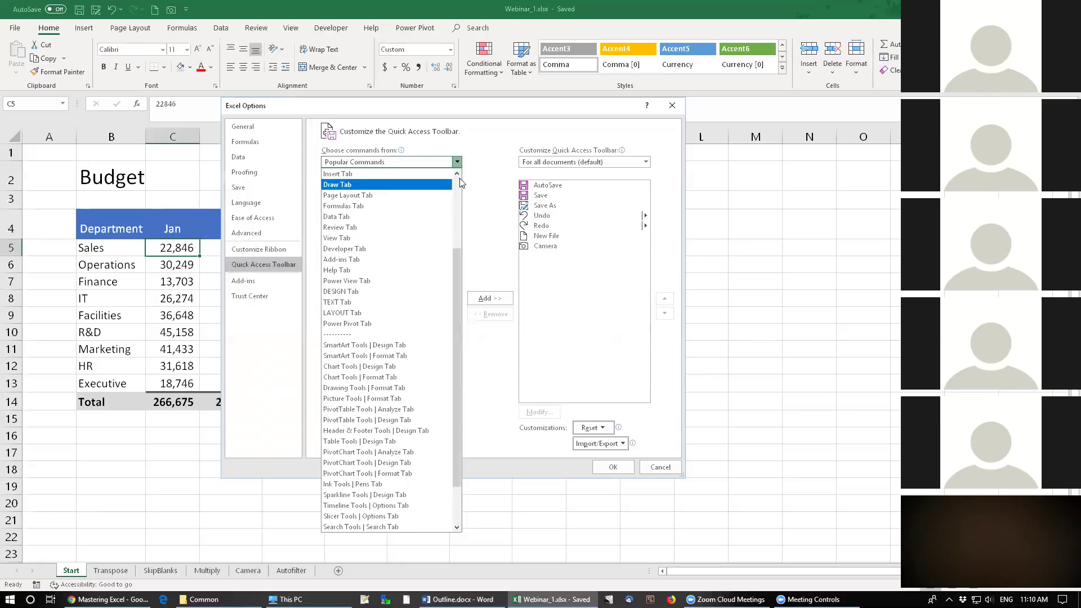
{"action": "scroll", "coordinate": [459, 178], "scroll_direction": "up", "scroll_amount": 3}
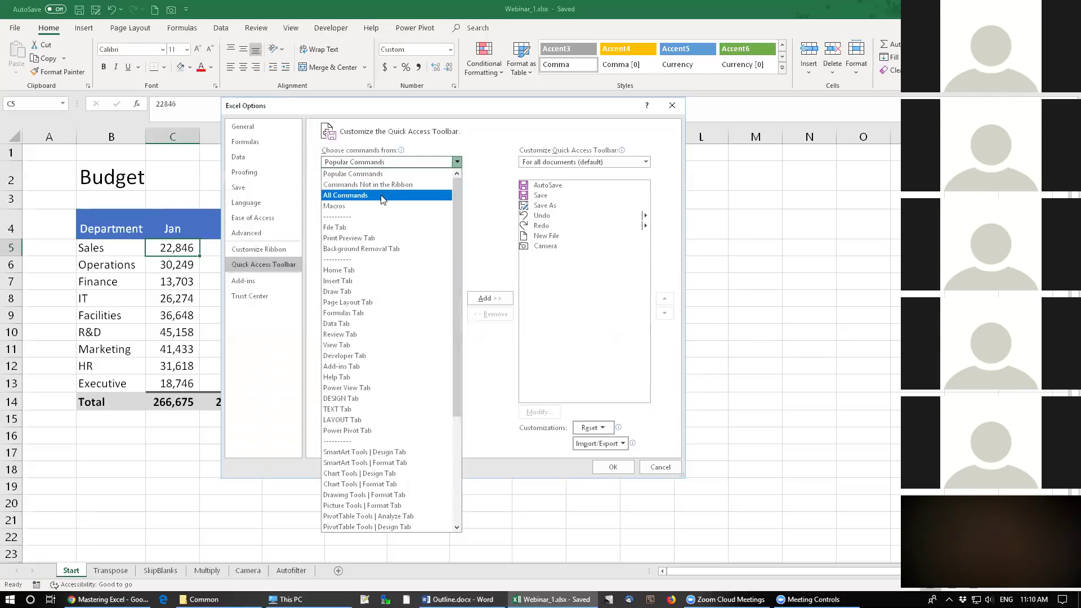
{"action": "left_click", "coordinate": [423, 217]}
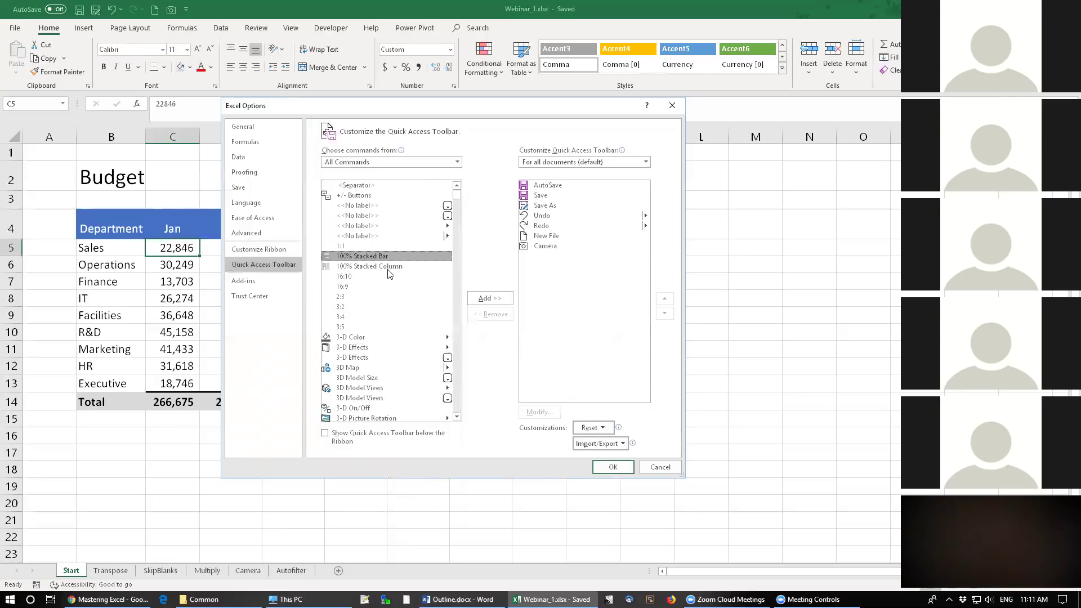
{"action": "left_click_drag", "start_coordinate": [458, 195], "coordinate": [459, 243]}
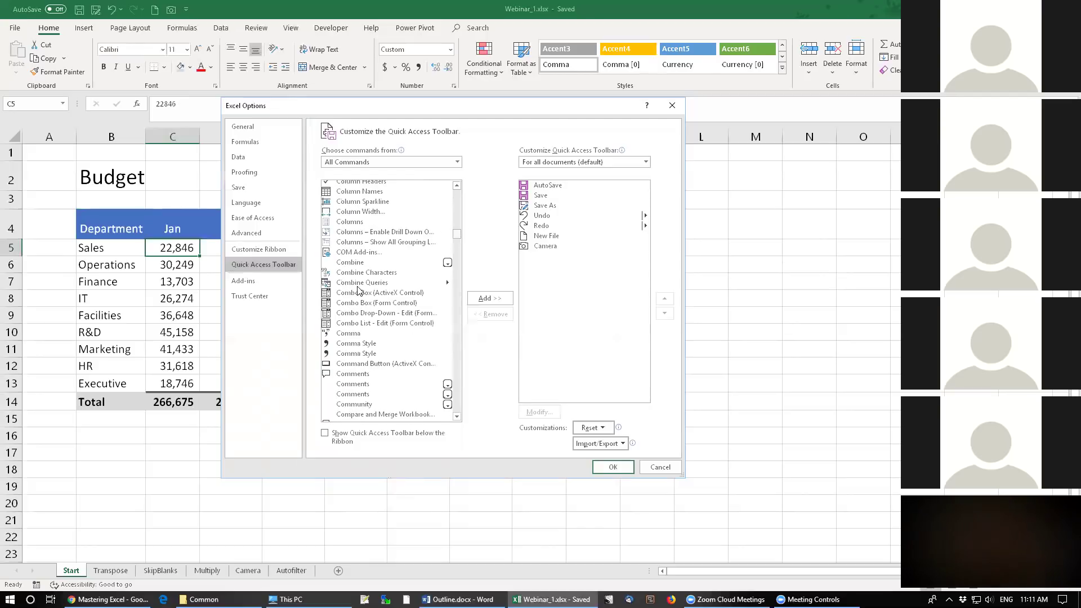
{"action": "left_click", "coordinate": [349, 264]}
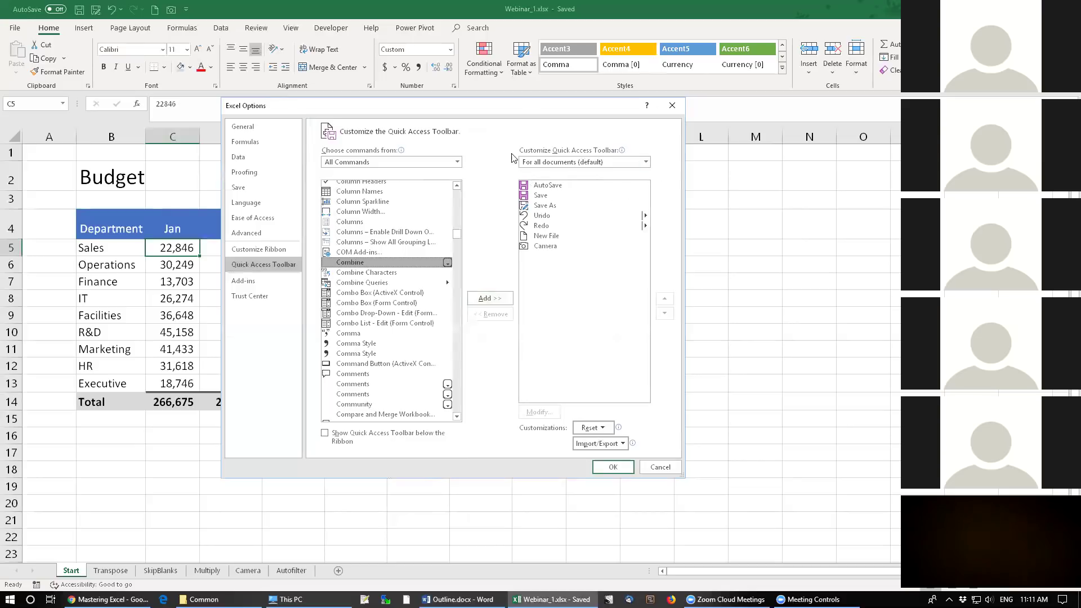
Apply the toolbar to all documents, show it below the ribbon, and confirm with OK
{"action": "left_click", "coordinate": [584, 161]}
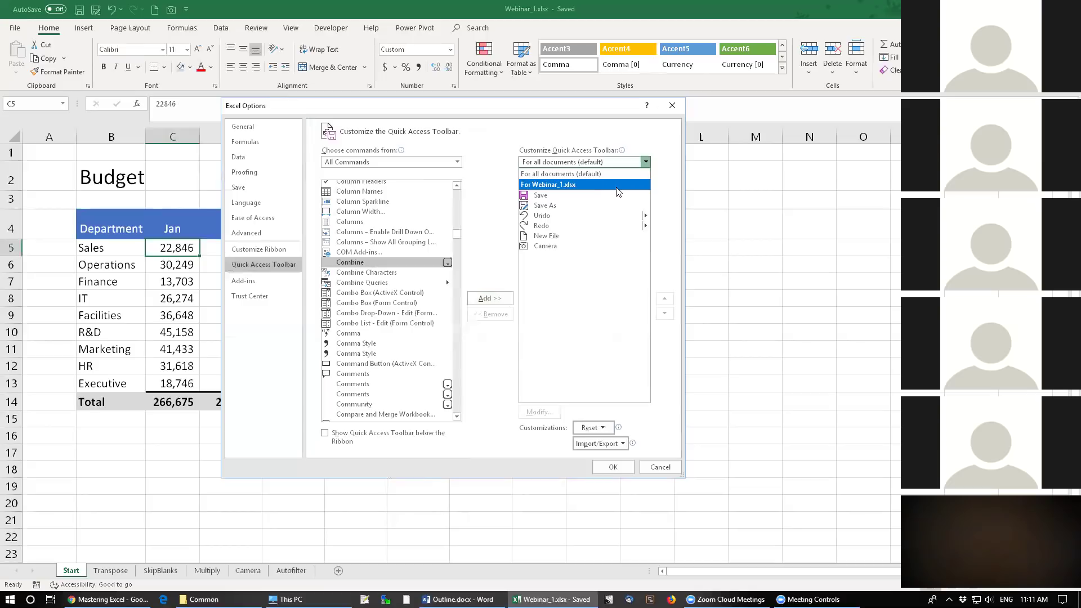
{"action": "left_click", "coordinate": [497, 177]}
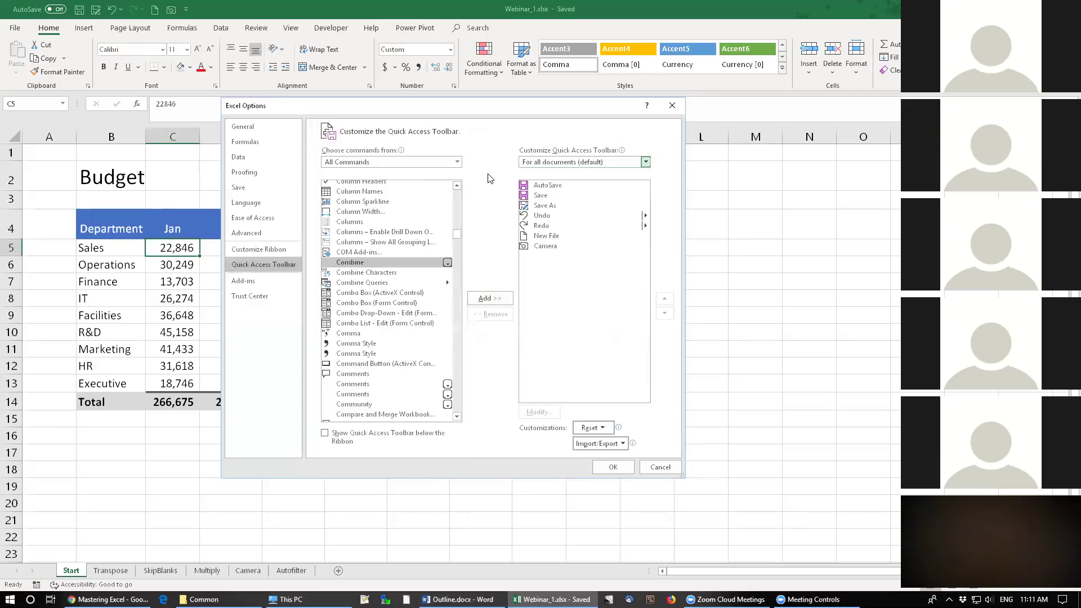
{"action": "left_click", "coordinate": [560, 237]}
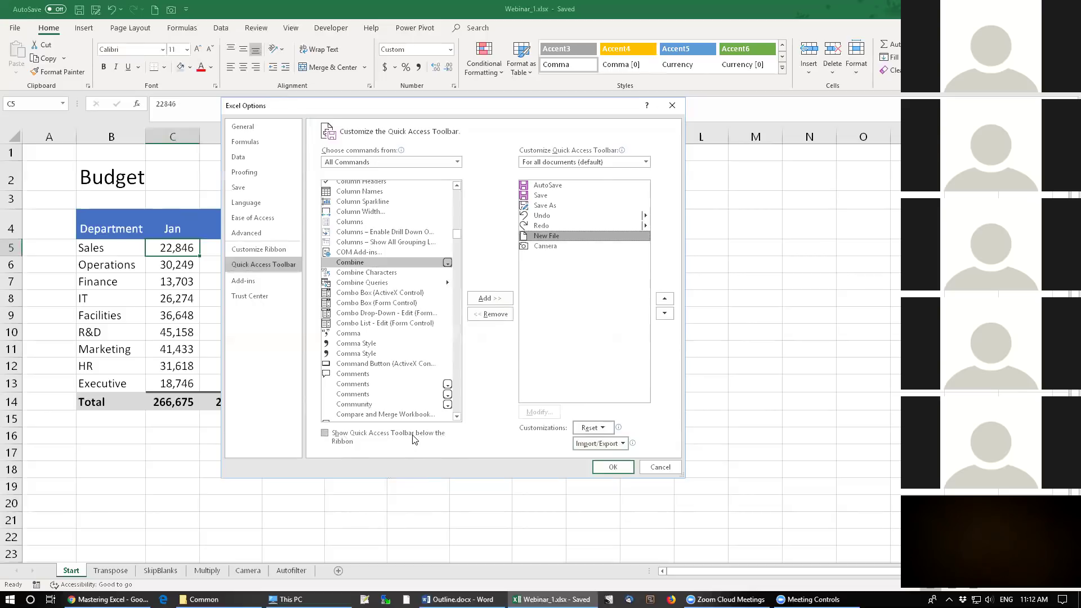
{"action": "left_click", "coordinate": [325, 433]}
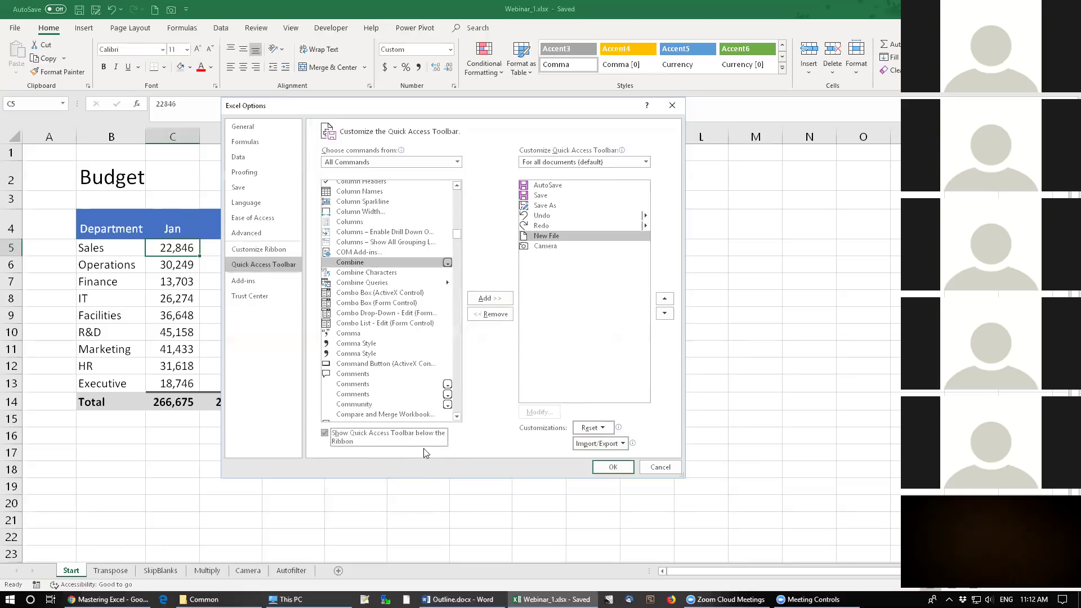
{"action": "left_click", "coordinate": [613, 468]}
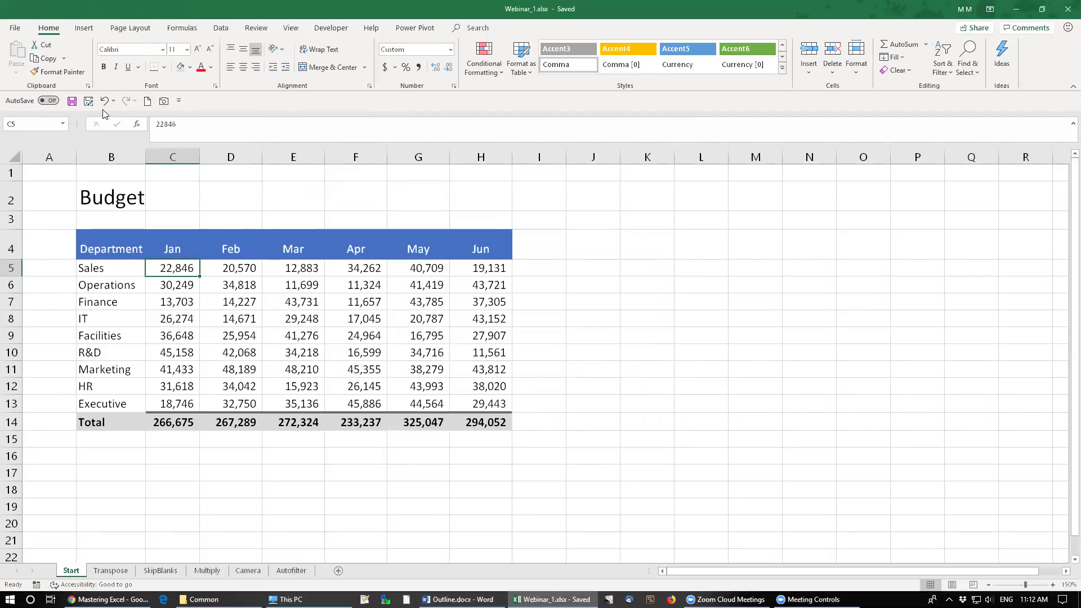
Choose Show Above the Ribbon for the Quick Access Toolbar, then select cell B2
{"action": "left_click", "coordinate": [180, 102]}
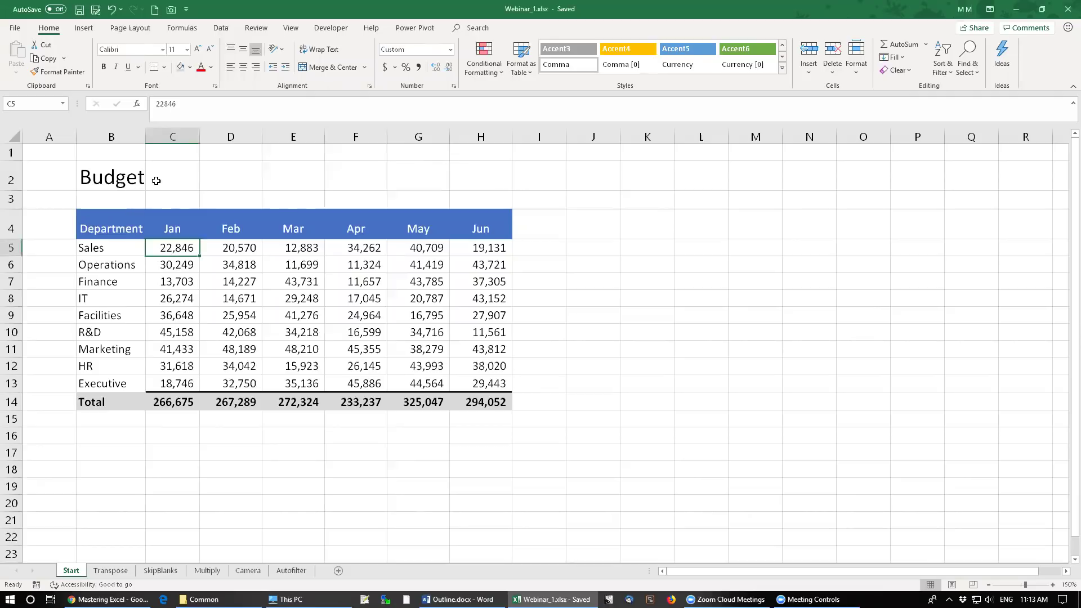
{"action": "left_click", "coordinate": [96, 177]}
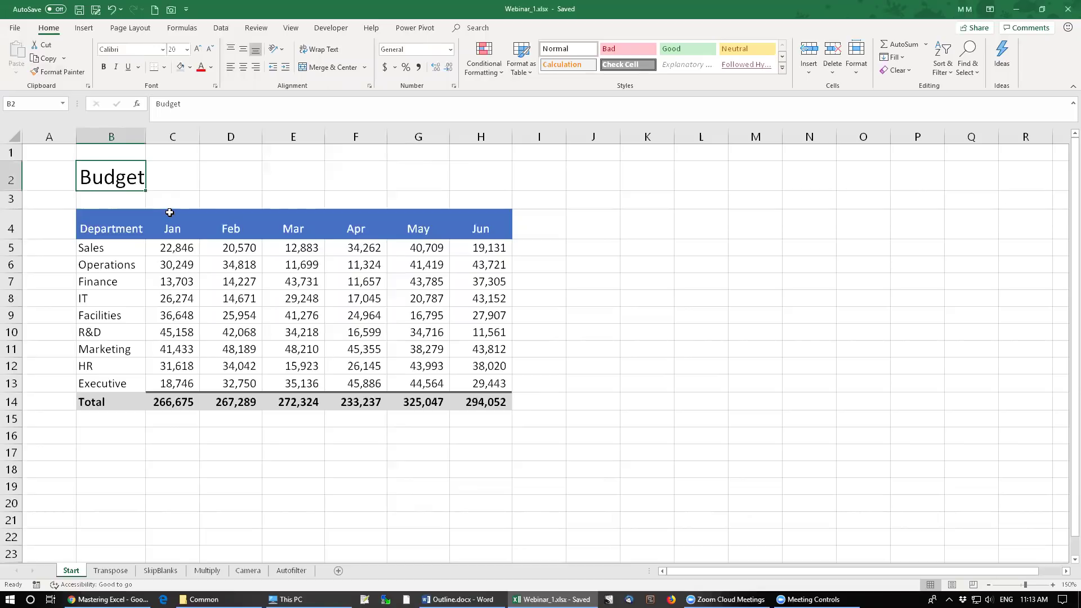
Copy the Budget title from B2, preview the paste options at I2, then select J2
{"action": "right_click", "coordinate": [116, 176]}
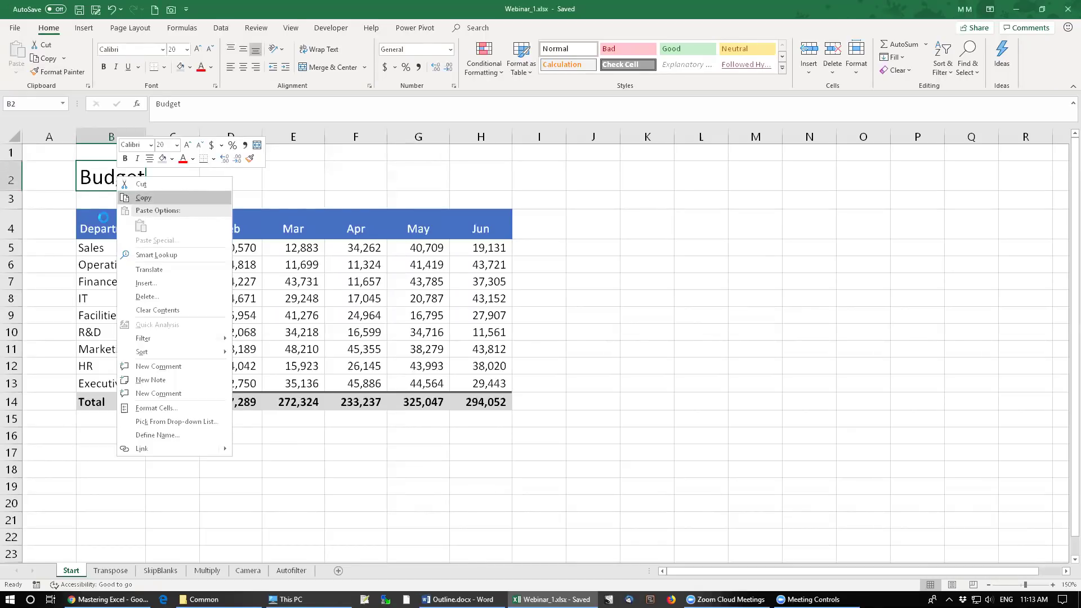
{"action": "left_click", "coordinate": [144, 198]}
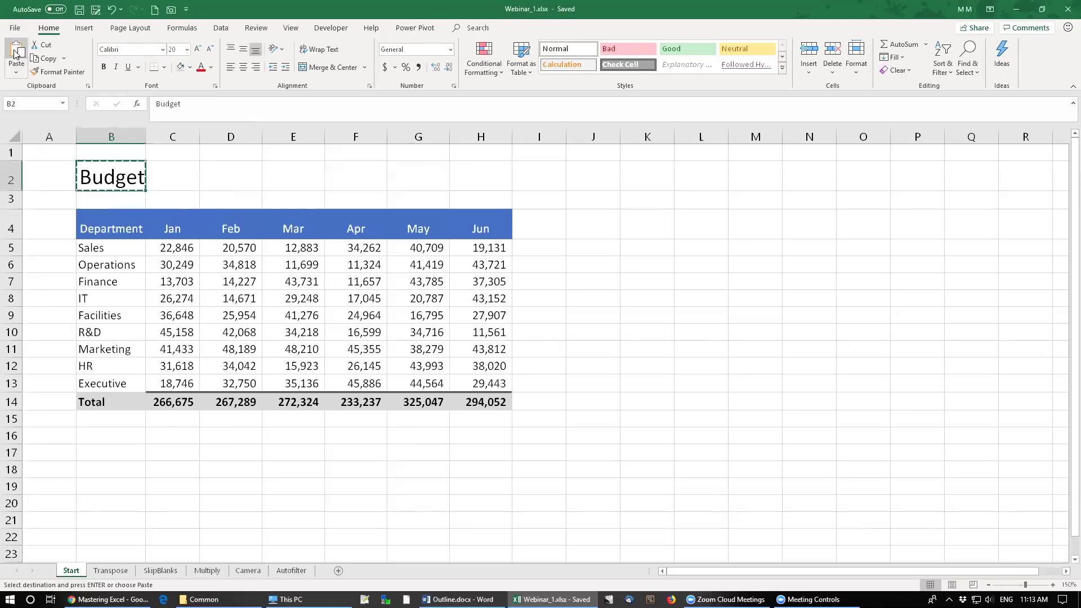
{"action": "left_click", "coordinate": [534, 172]}
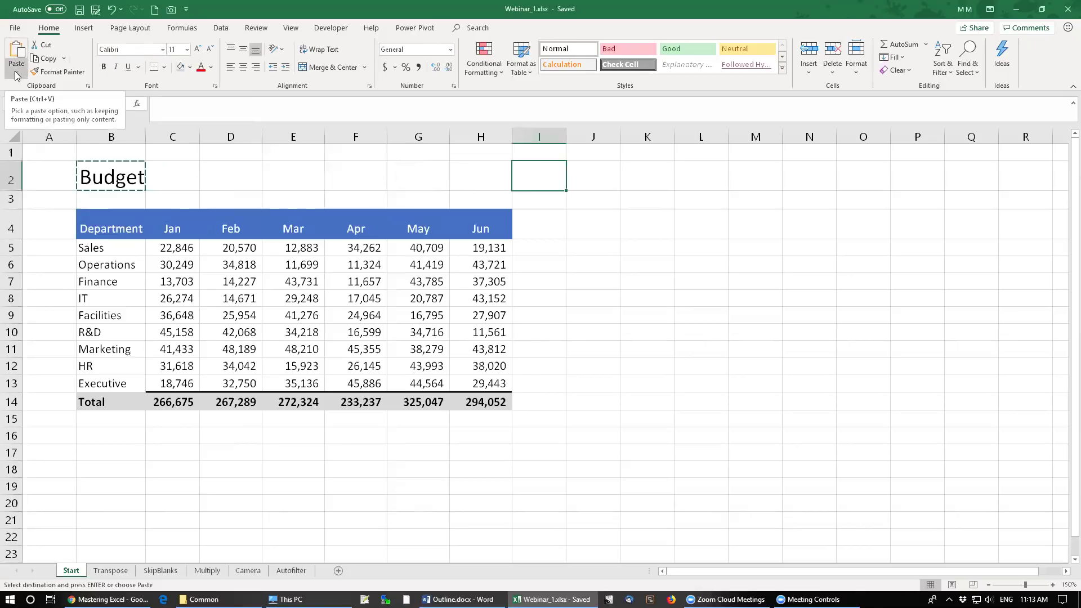
{"action": "left_click", "coordinate": [16, 70]}
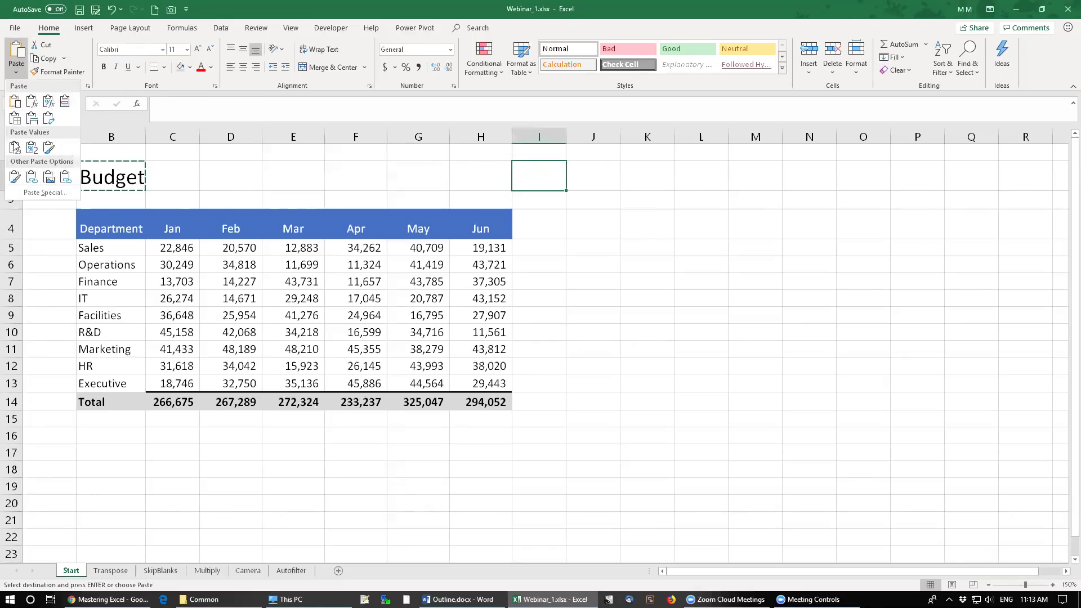
{"action": "left_click", "coordinate": [537, 175]}
{"action": "left_click", "coordinate": [588, 181]}
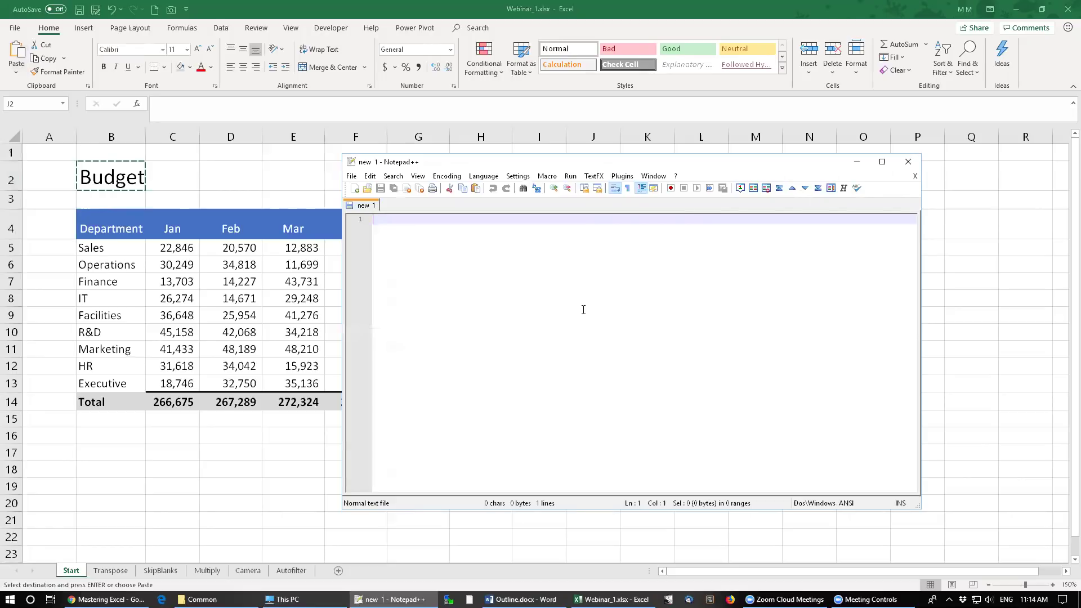
Type 0100,0200,0300 in Notepad++, copy the line, and return to Excel
{"action": "type", "text": "0100"}
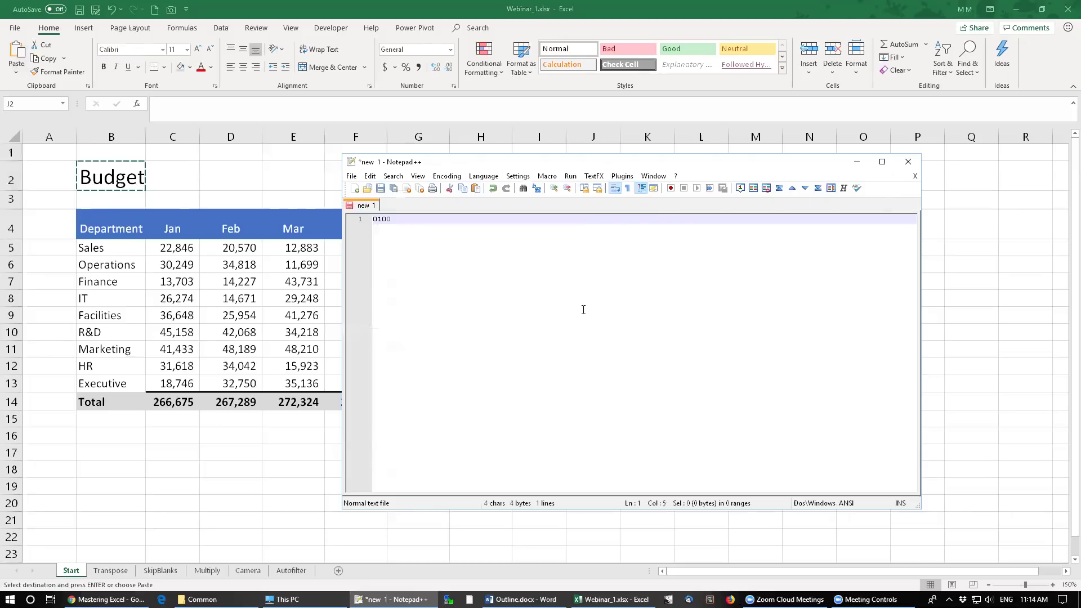
{"action": "type", "text": ",0200,0300"}
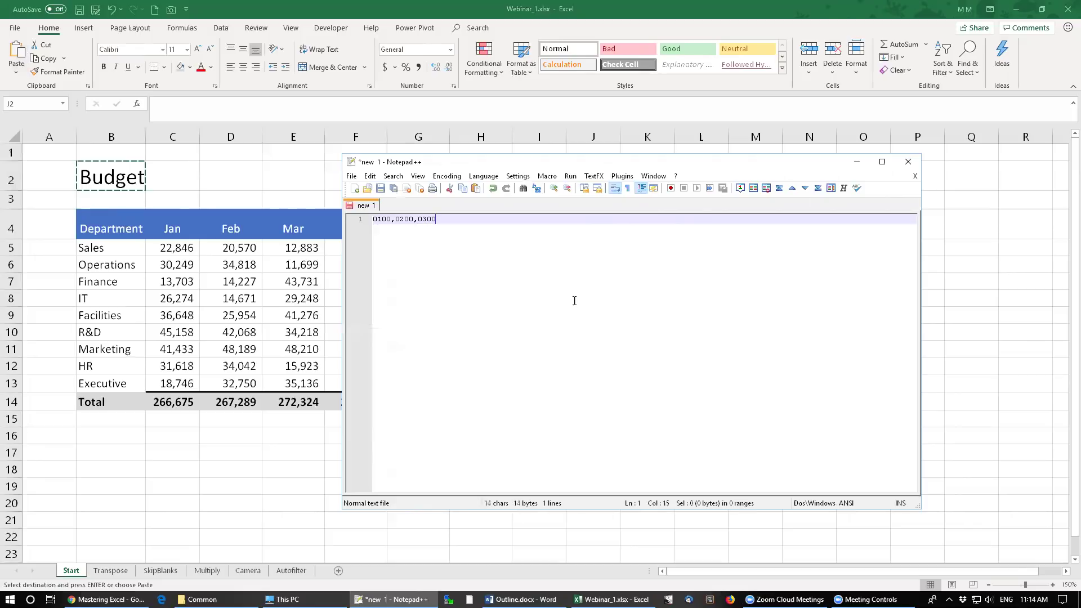
{"action": "left_click_drag", "start_coordinate": [436, 219], "coordinate": [371, 218]}
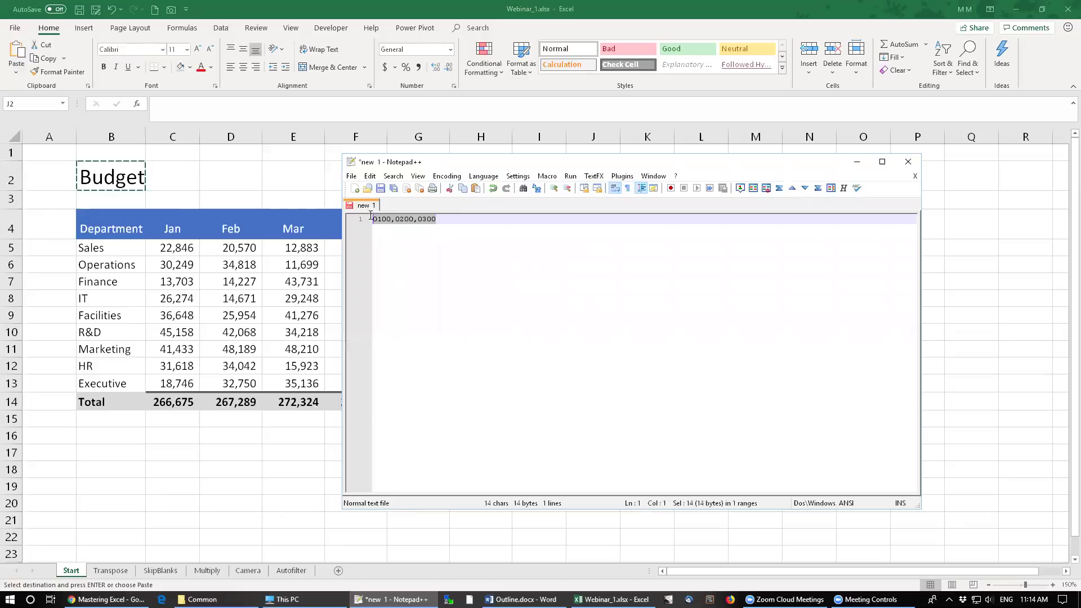
{"action": "right_click", "coordinate": [398, 219]}
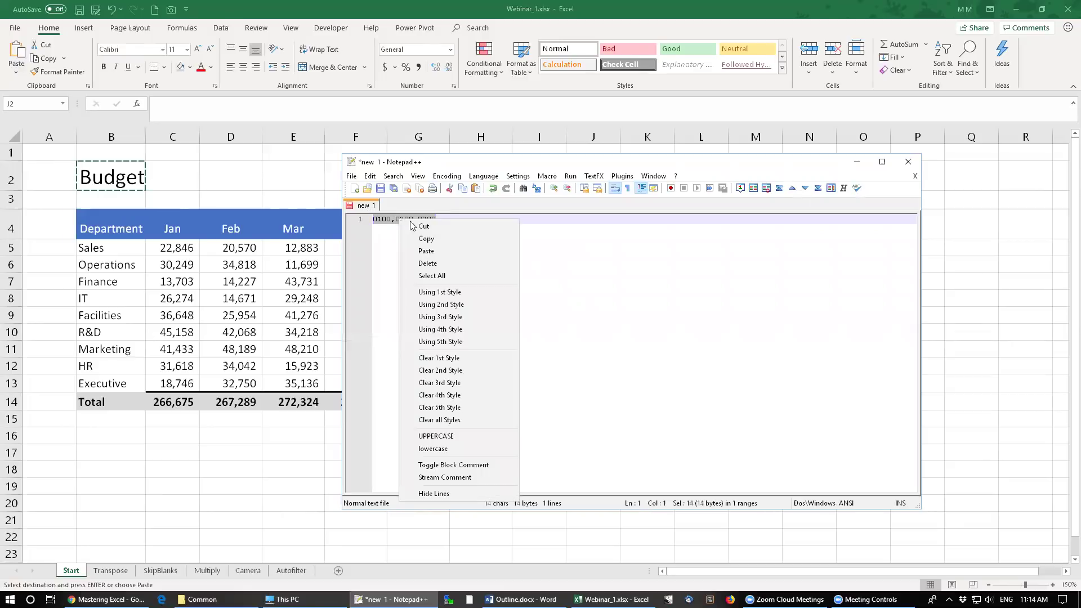
{"action": "left_click", "coordinate": [438, 243]}
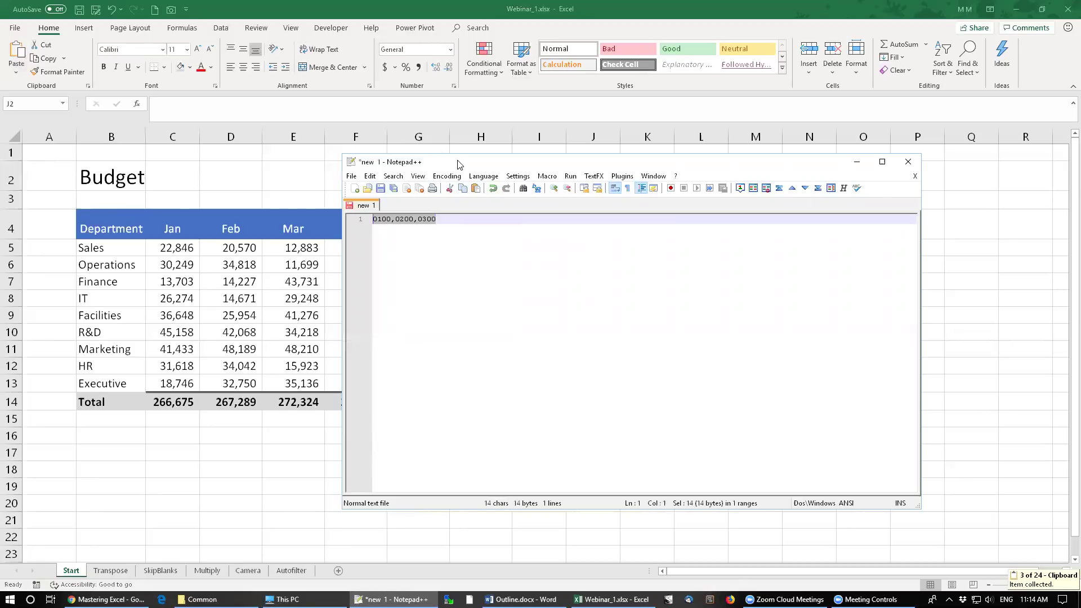
{"action": "key", "text": "alt+Tab"}
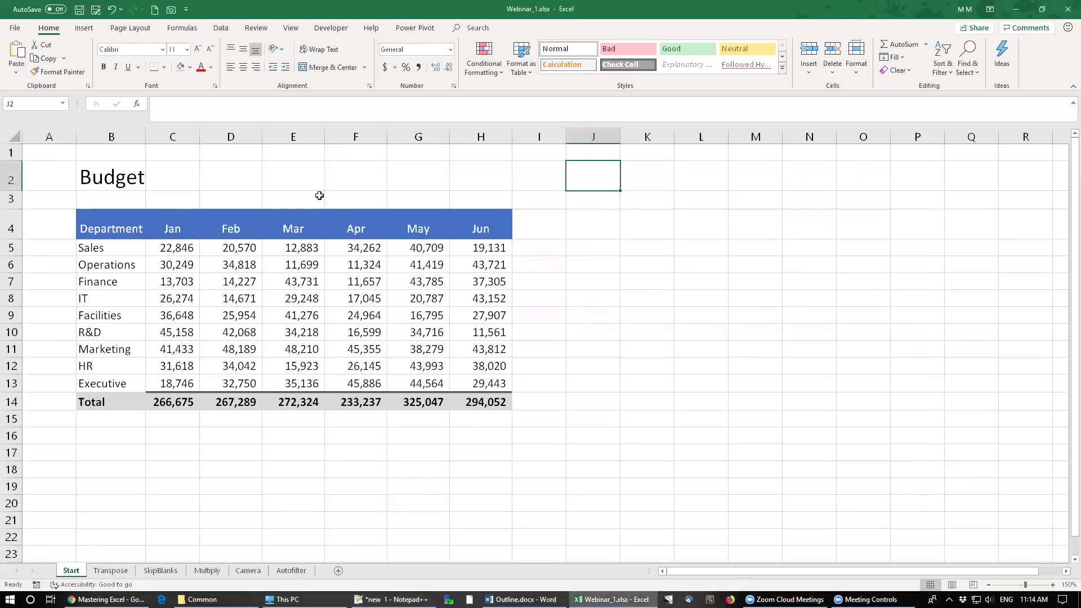
Widen column J and open the Paste dropdown for the copied 0100,0200,0300 text
{"action": "left_click", "coordinate": [17, 72]}
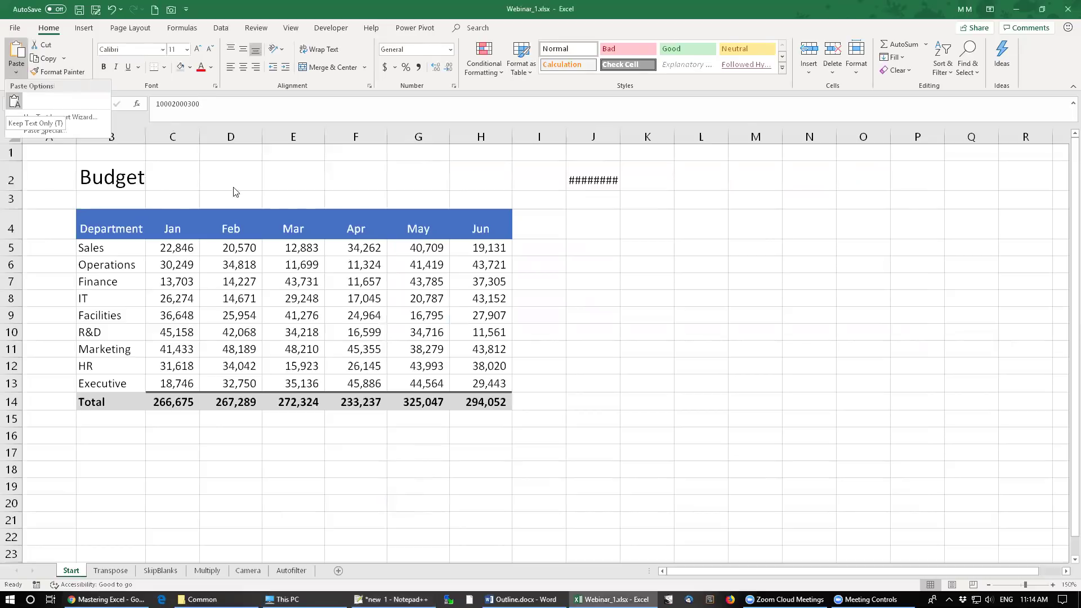
{"action": "left_click", "coordinate": [611, 162]}
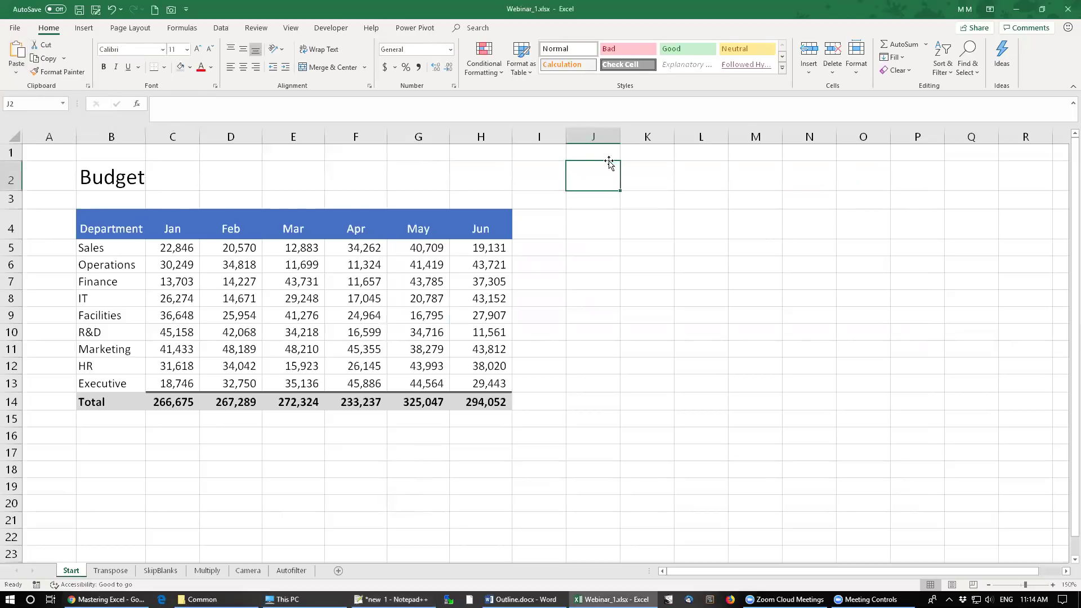
{"action": "left_click_drag", "start_coordinate": [620, 136], "coordinate": [759, 145]}
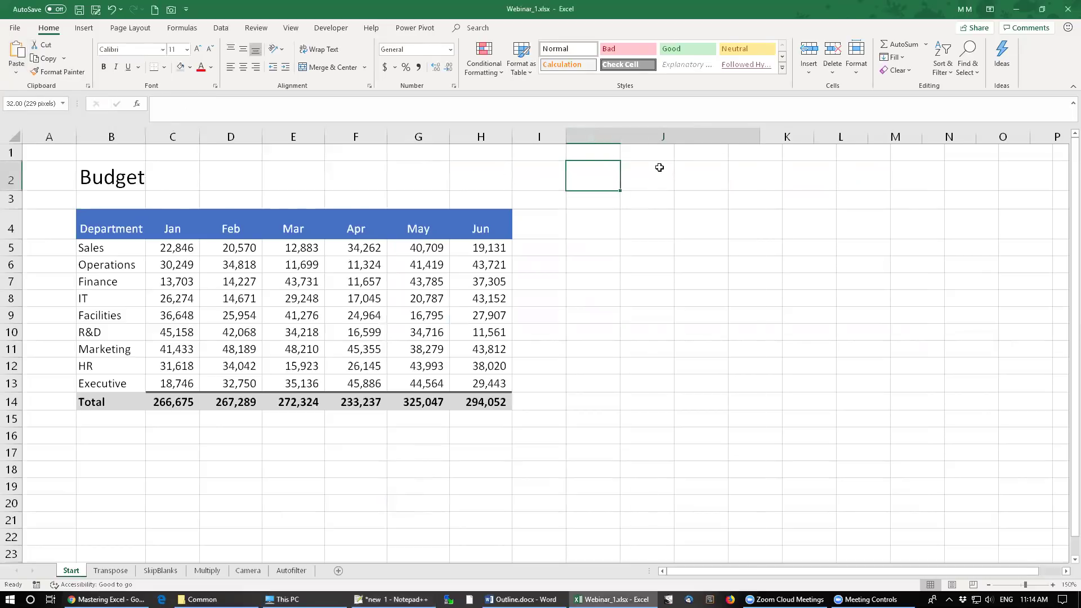
{"action": "left_click", "coordinate": [17, 72]}
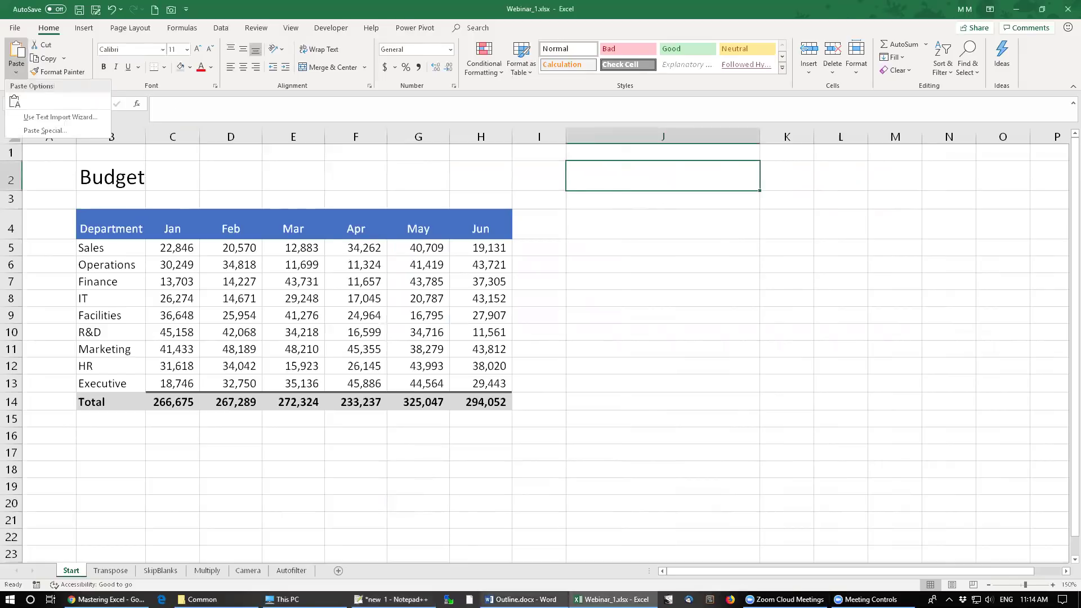
{"action": "left_click", "coordinate": [388, 599]}
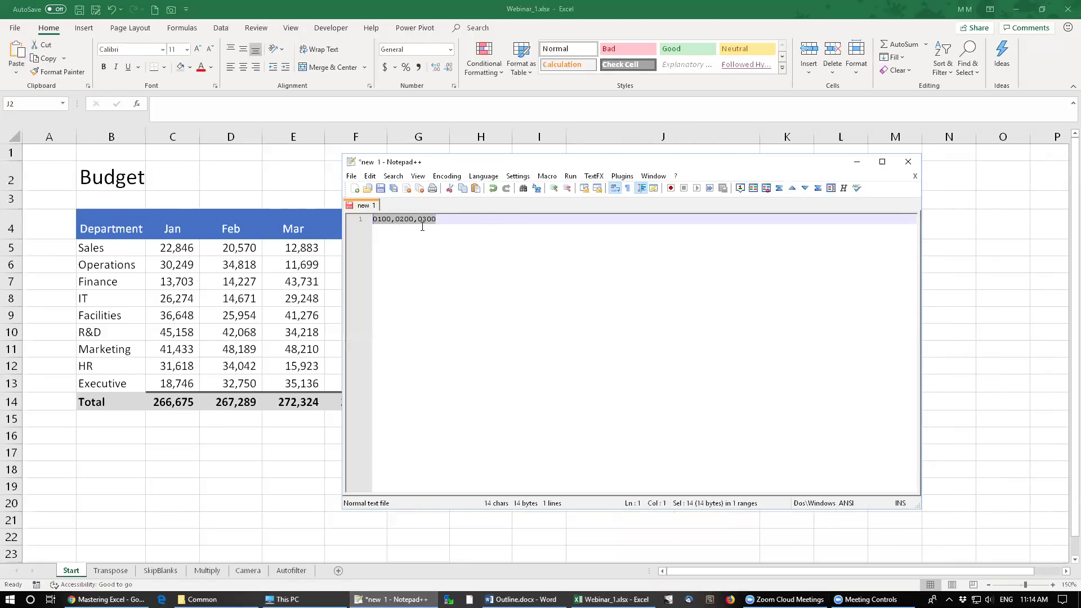
{"action": "left_click", "coordinate": [419, 45]}
{"action": "left_click", "coordinate": [17, 70]}
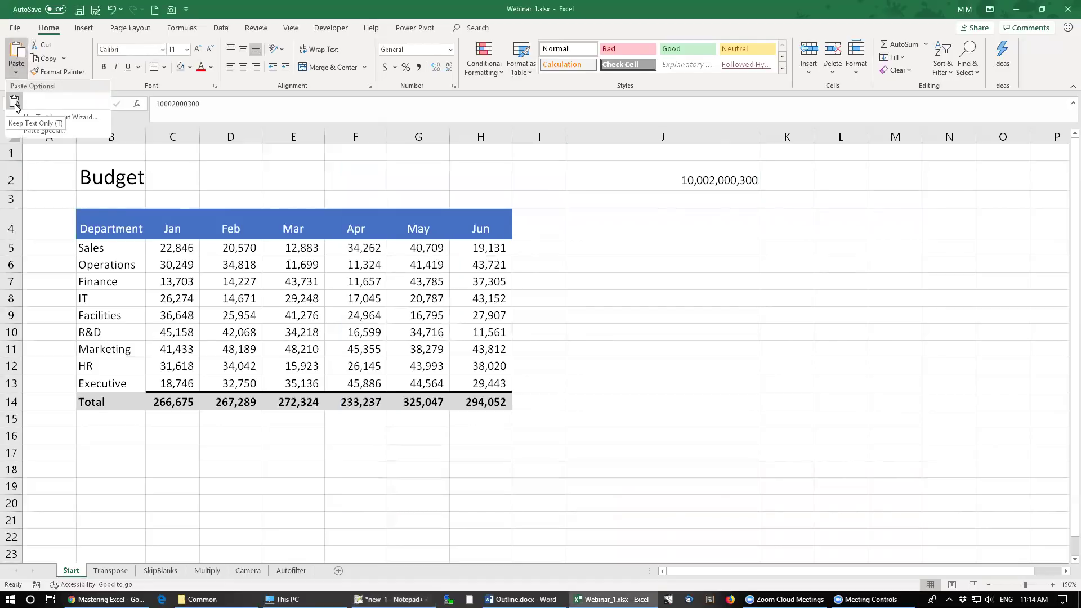
Import the copied 0100,0200,0300 line with the Text Import Wizard and advance to Step 2
{"action": "left_click", "coordinate": [78, 120]}
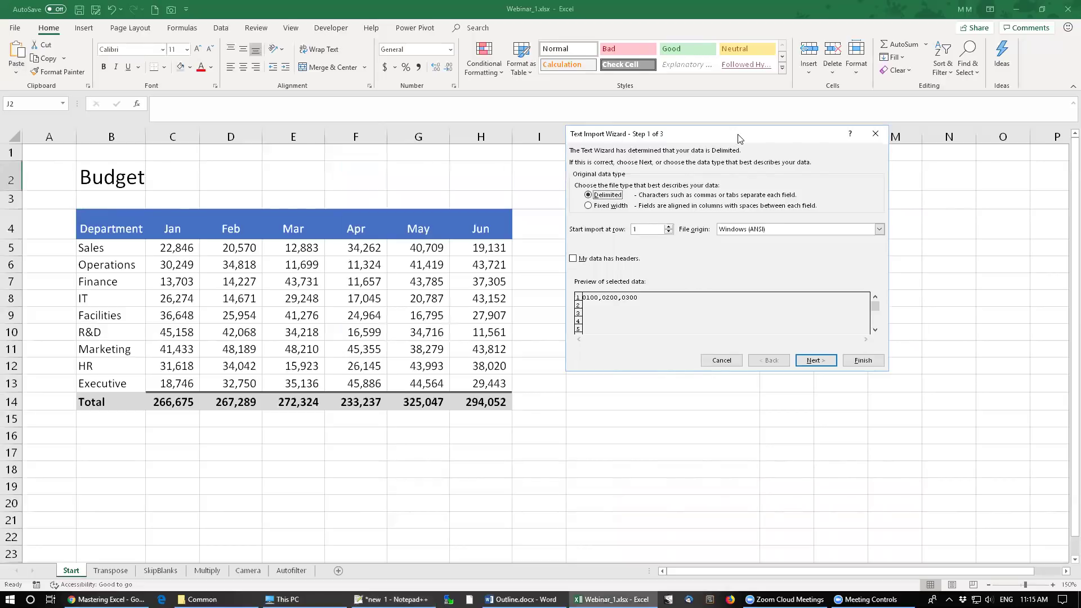
{"action": "left_click_drag", "start_coordinate": [740, 139], "coordinate": [404, 111]}
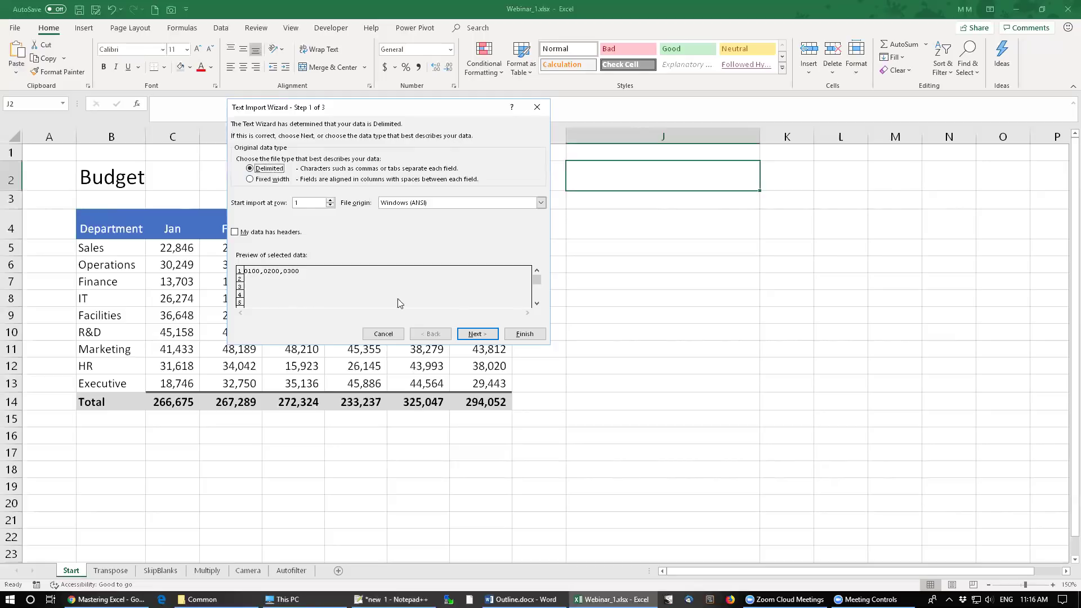
{"action": "left_click", "coordinate": [481, 338]}
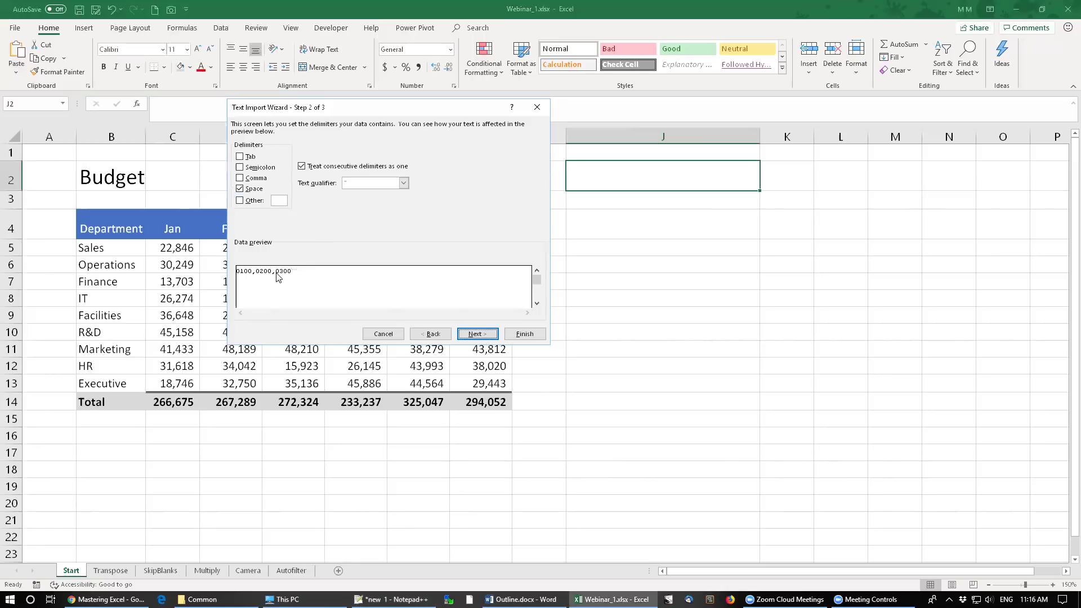
Add Comma as a delimiter alongside Space, leaving Other unchecked
{"action": "left_click", "coordinate": [242, 178]}
{"action": "left_click", "coordinate": [240, 201]}
{"action": "left_click", "coordinate": [241, 201]}
In Step 3, select all three preview columns, format them as Text, and finish into J2:L2
{"action": "left_click", "coordinate": [477, 335]}
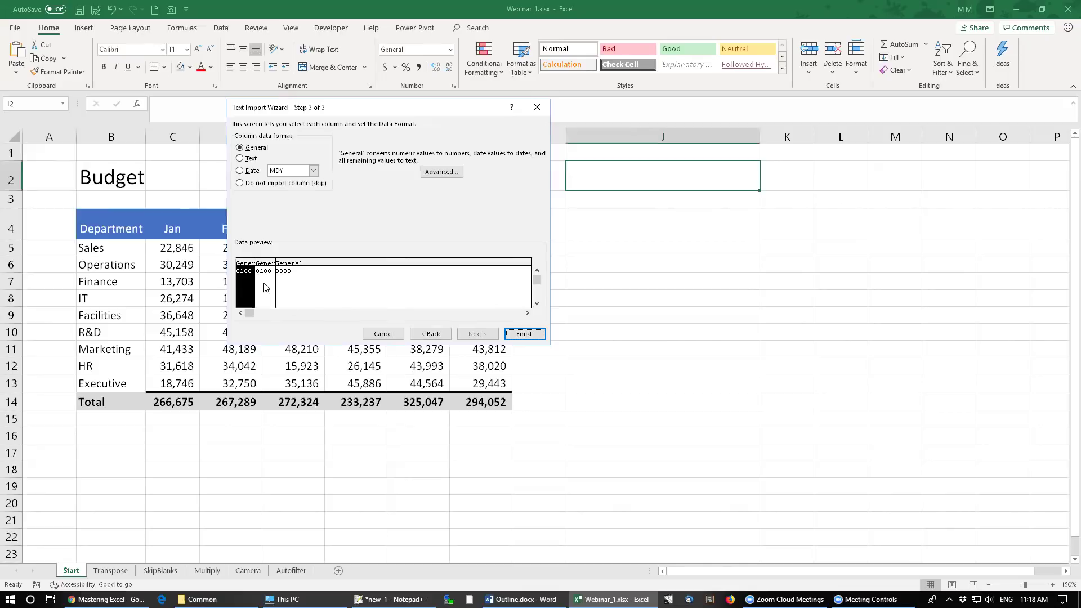
{"action": "left_click", "coordinate": [302, 289]}
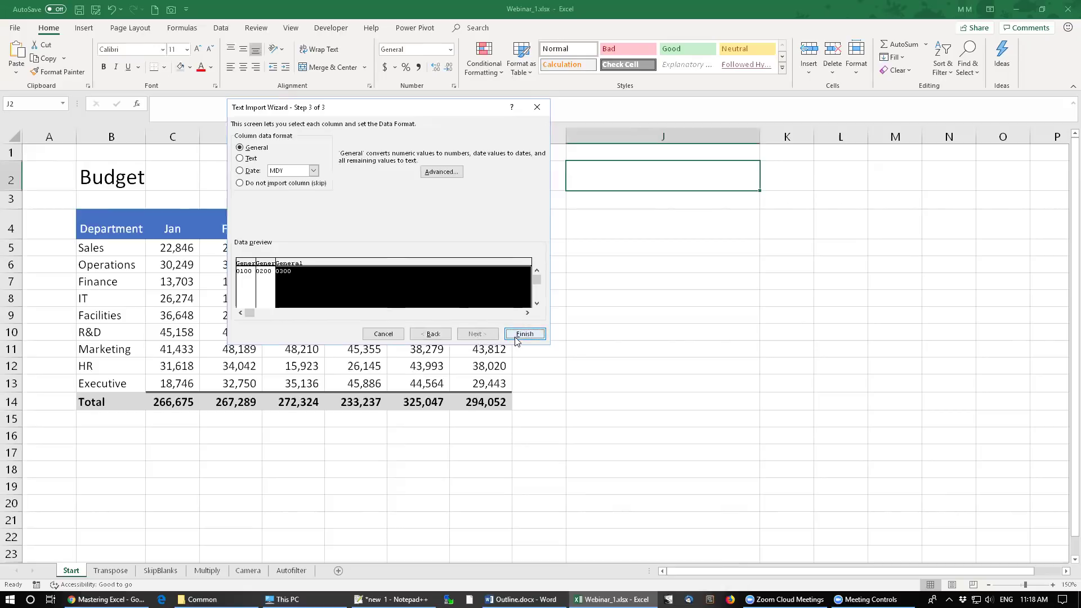
{"action": "left_click", "coordinate": [245, 280]}
{"action": "left_click", "coordinate": [264, 276]}
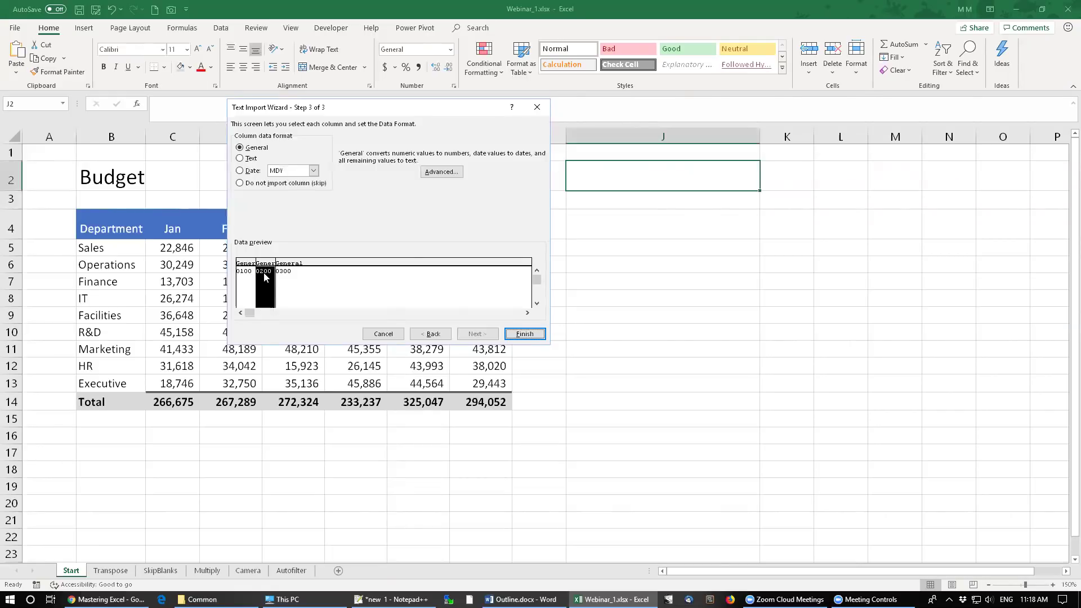
{"action": "left_click", "coordinate": [300, 276]}
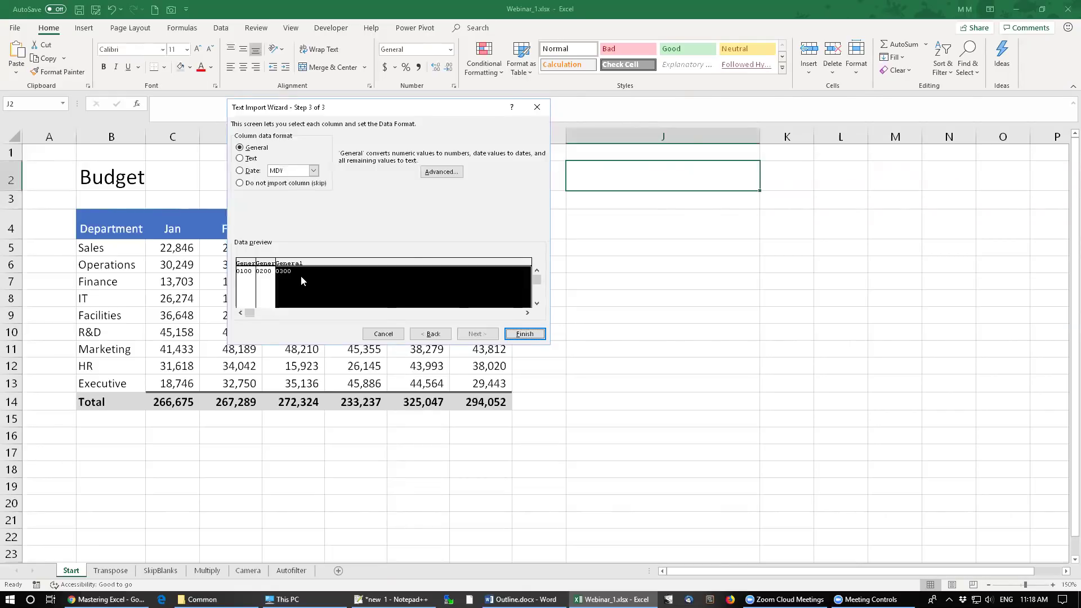
{"action": "left_click", "coordinate": [239, 278]}
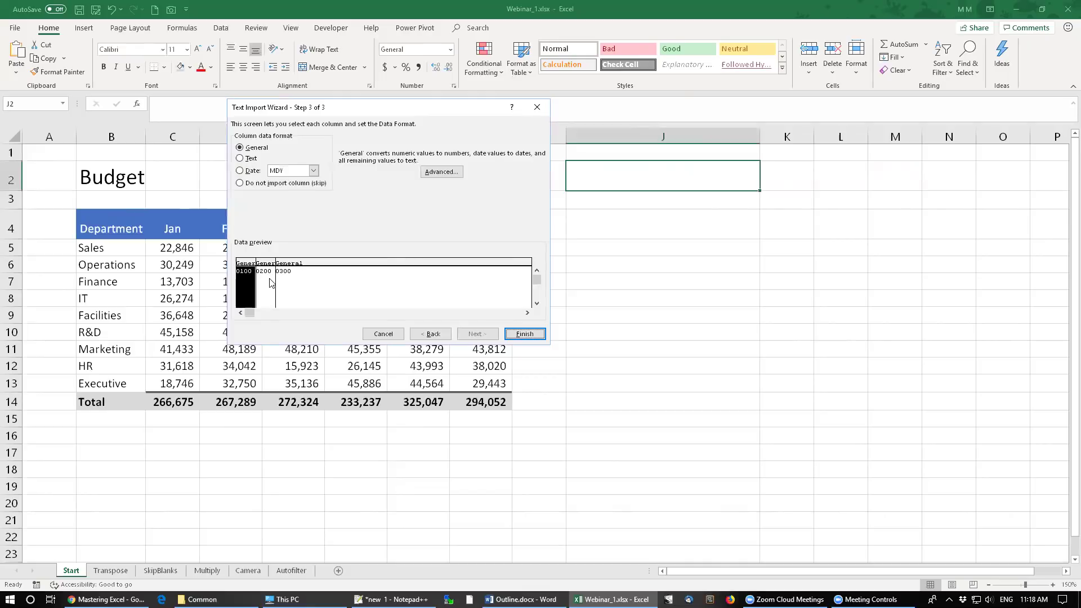
{"action": "left_click", "coordinate": [270, 283]}
{"action": "left_click", "coordinate": [246, 268], "text": "shift"}
{"action": "left_click", "coordinate": [291, 266], "text": "shift"}
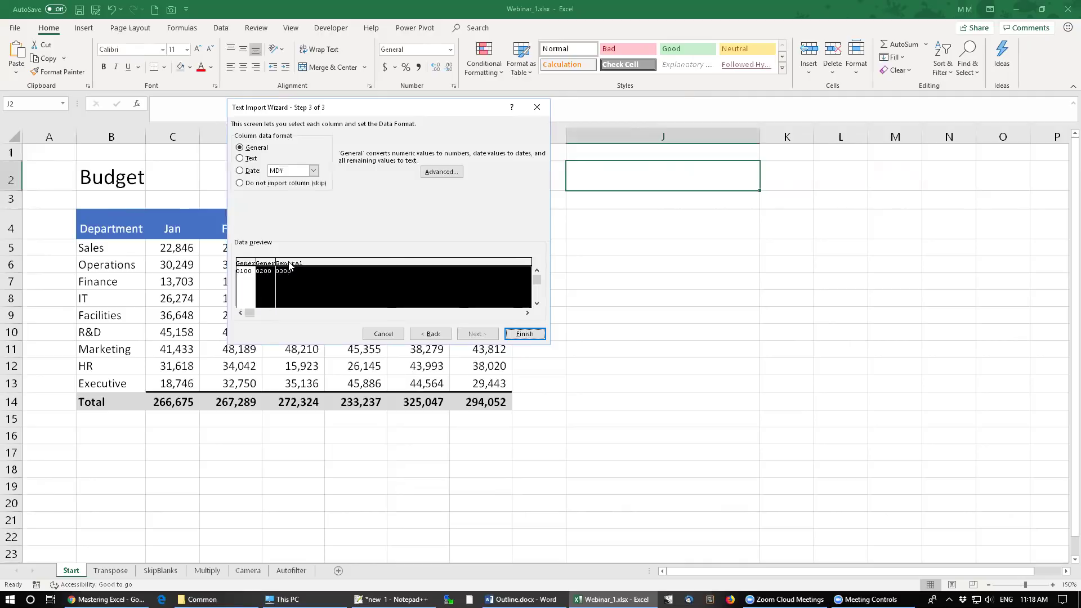
{"action": "left_click", "coordinate": [246, 267]}
{"action": "left_click", "coordinate": [304, 290], "text": "shift"}
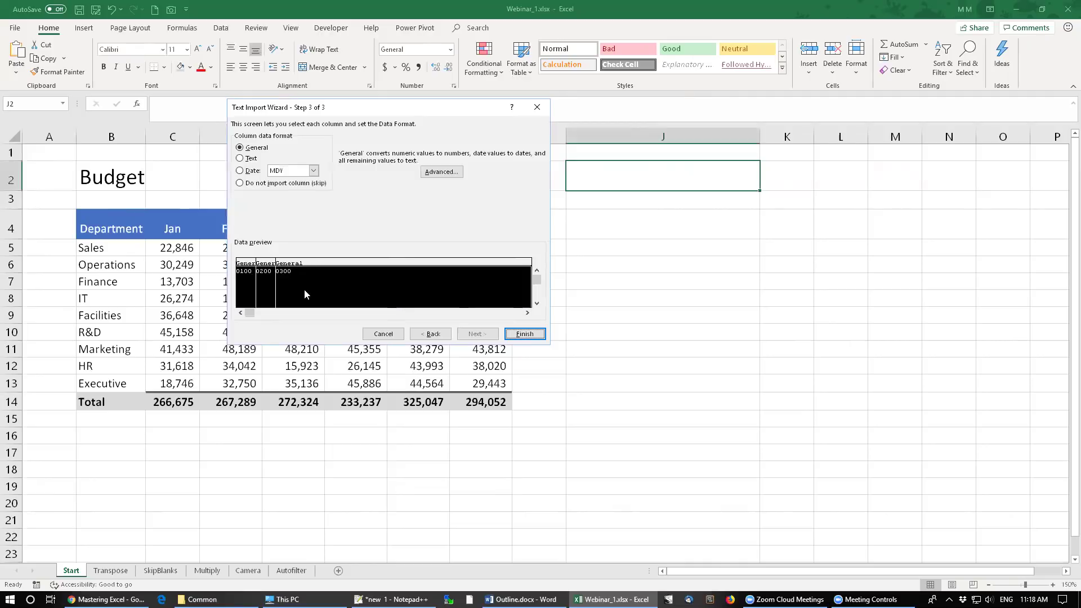
{"action": "left_click", "coordinate": [239, 159]}
{"action": "left_click", "coordinate": [523, 333]}
Check the imported 0100, 0200 and 0300 in J2:L2, then delete them
{"action": "left_click", "coordinate": [673, 176]}
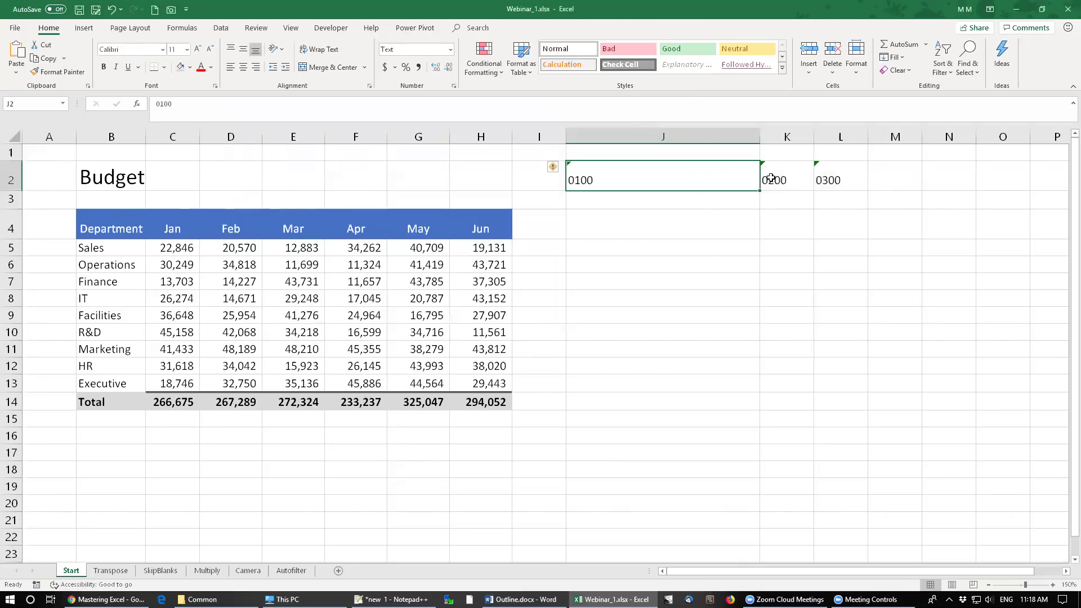
{"action": "left_click", "coordinate": [785, 176]}
{"action": "left_click", "coordinate": [833, 176]}
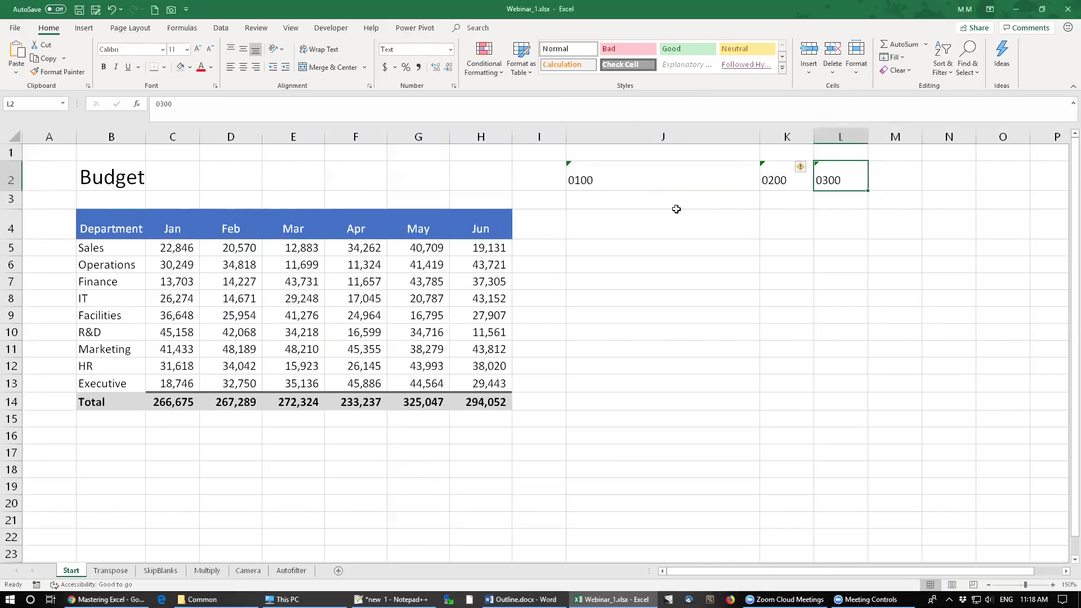
{"action": "left_click_drag", "start_coordinate": [641, 176], "coordinate": [832, 180]}
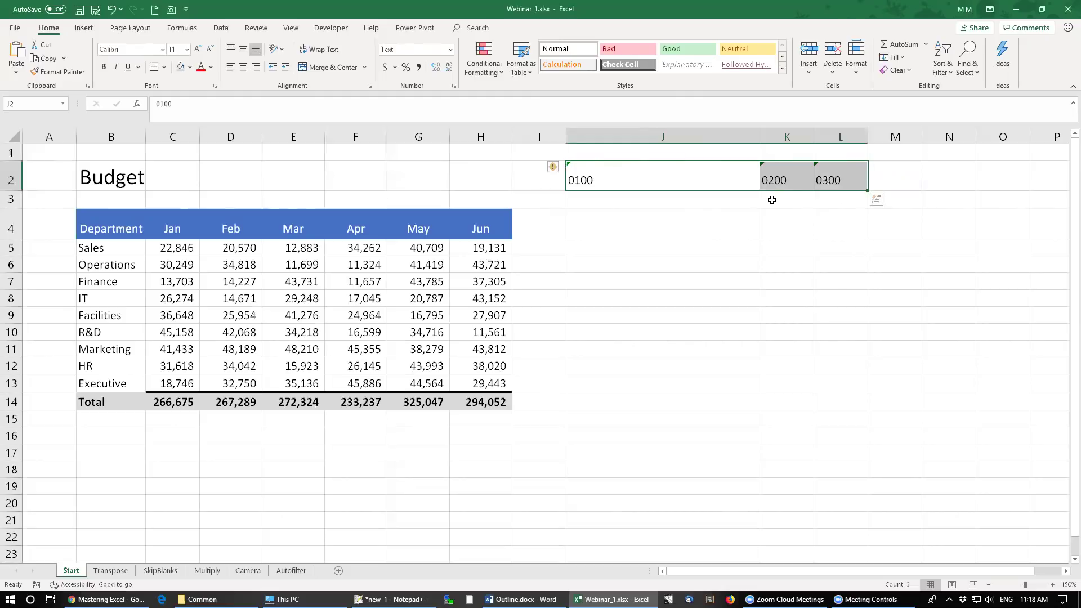
{"action": "key", "text": "Delete"}
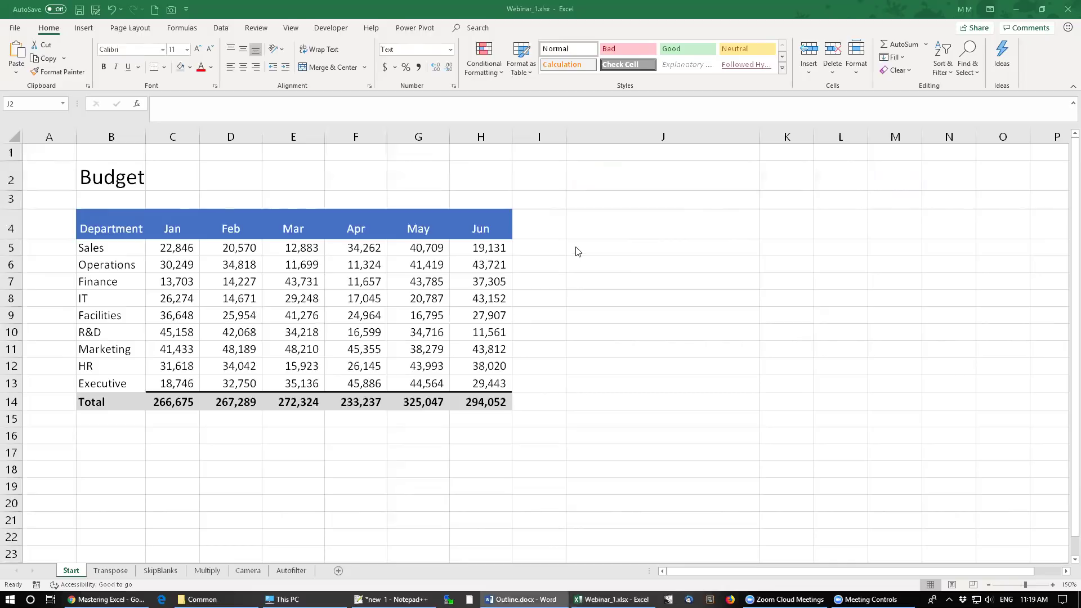
Copy Sales and its Jan figure 22,846 in B5:C5, previewing the paste choices without pasting
{"action": "left_click", "coordinate": [109, 176]}
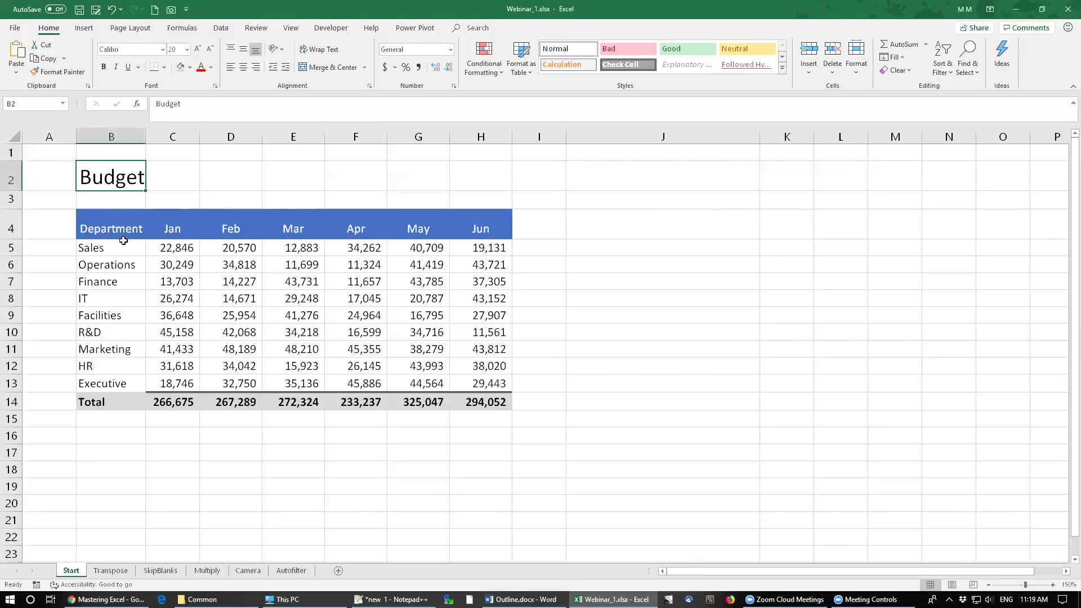
{"action": "mouse_move", "coordinate": [125, 248]}
{"action": "left_mouse_down"}
{"action": "mouse_move", "coordinate": [169, 248]}
{"action": "mouse_move", "coordinate": [147, 248]}
{"action": "left_mouse_up"}
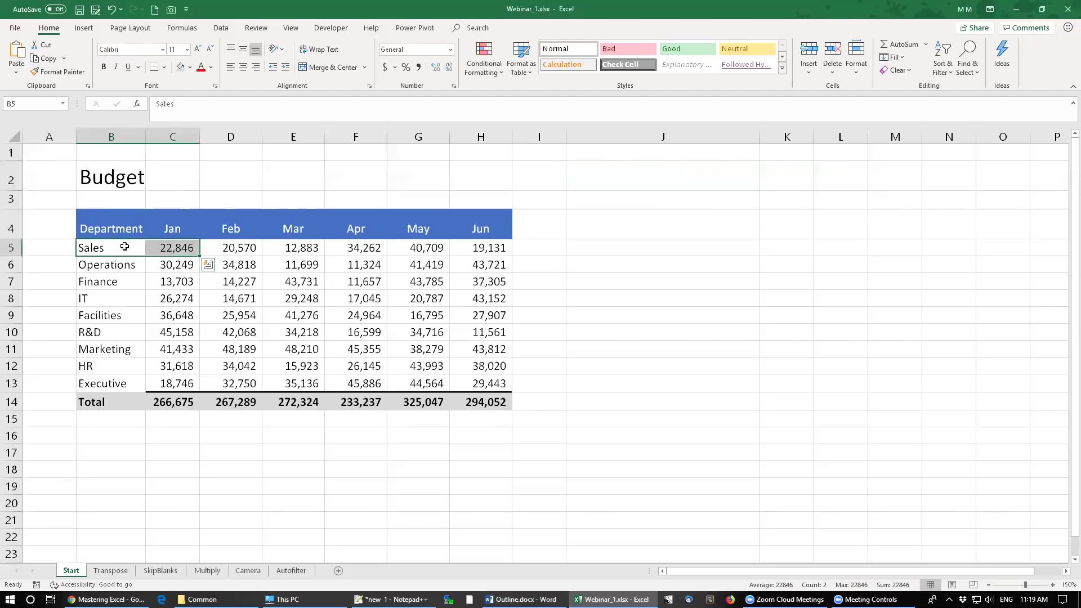
{"action": "left_click", "coordinate": [21, 72]}
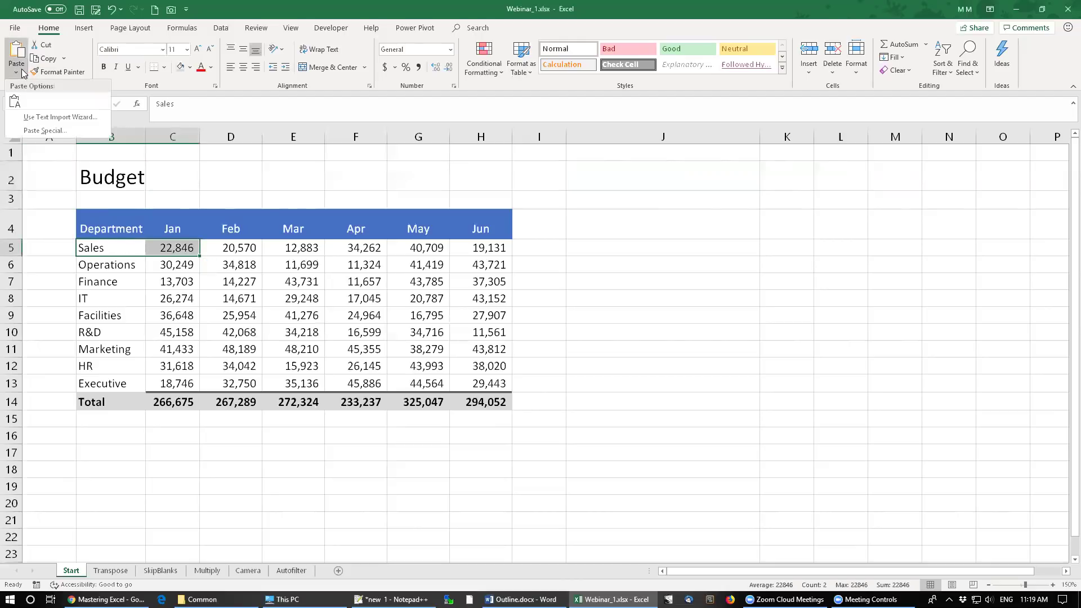
{"action": "right_click", "coordinate": [116, 247]}
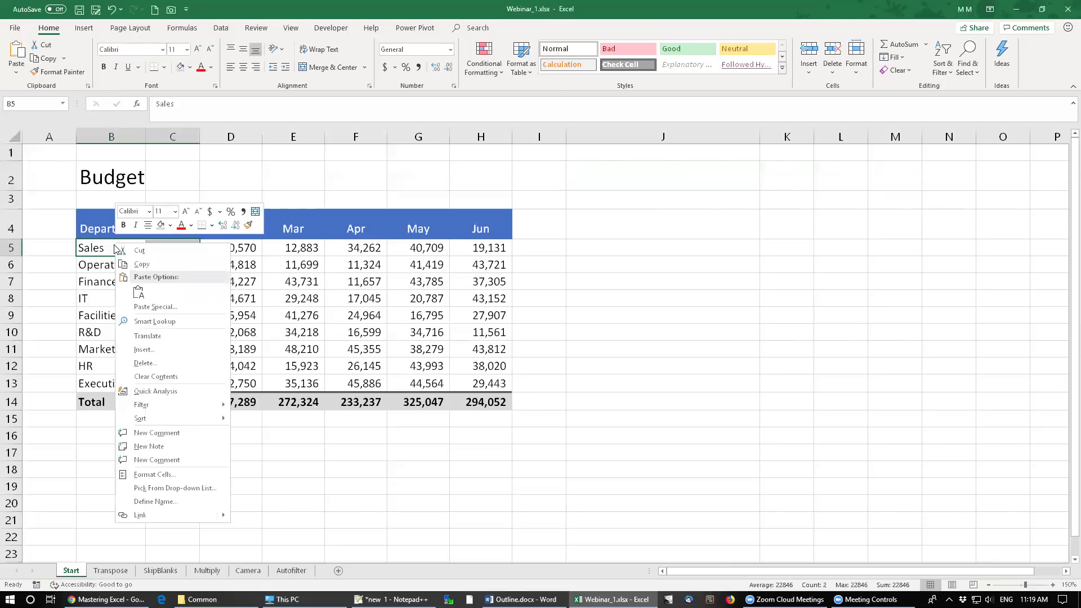
{"action": "left_click", "coordinate": [143, 265]}
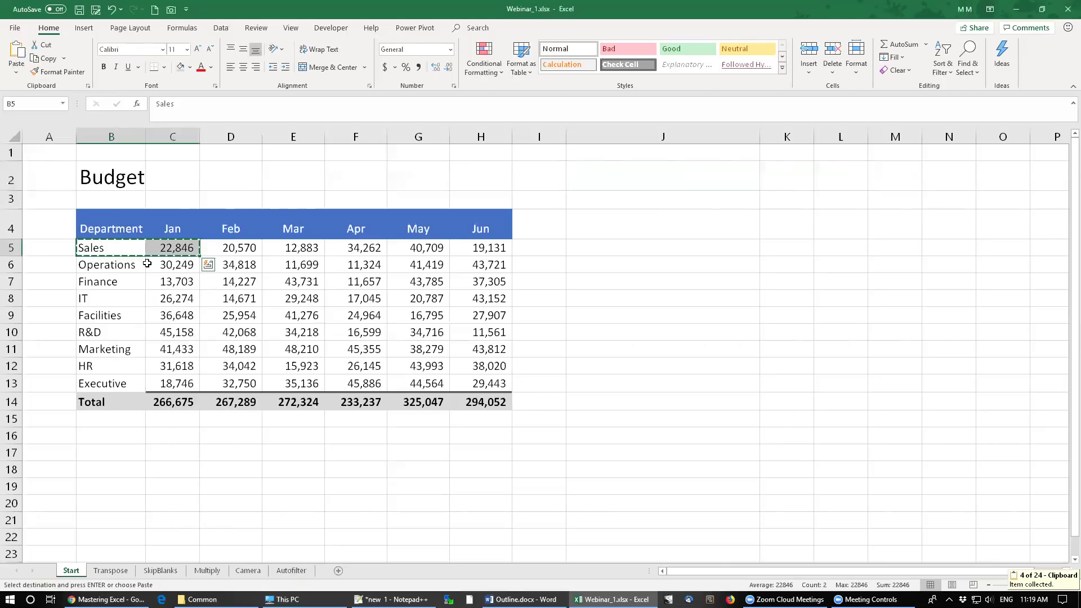
{"action": "left_click", "coordinate": [16, 73]}
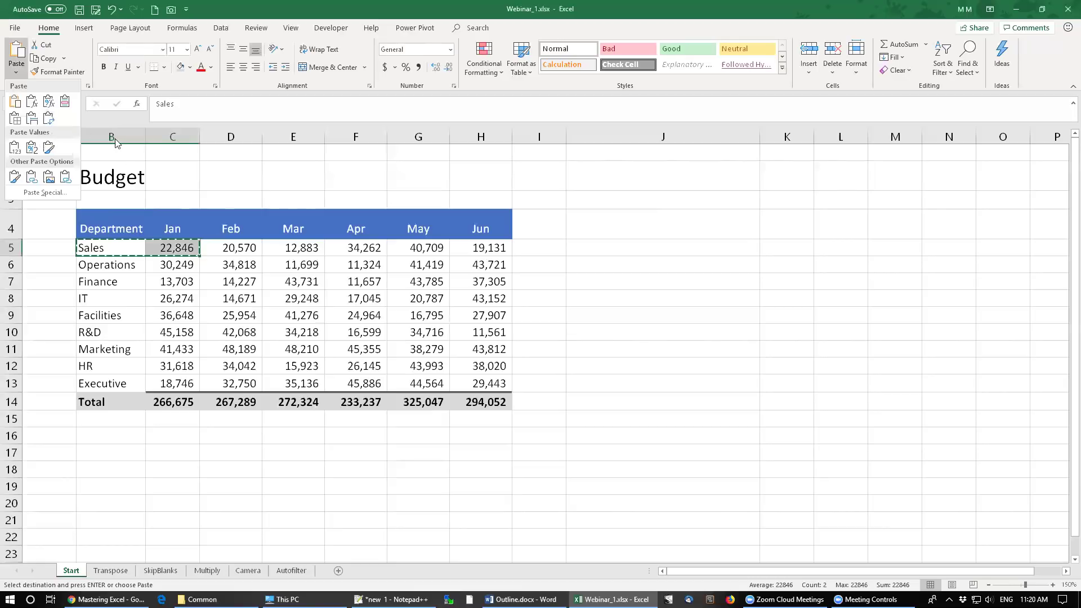
{"action": "left_click", "coordinate": [116, 176]}
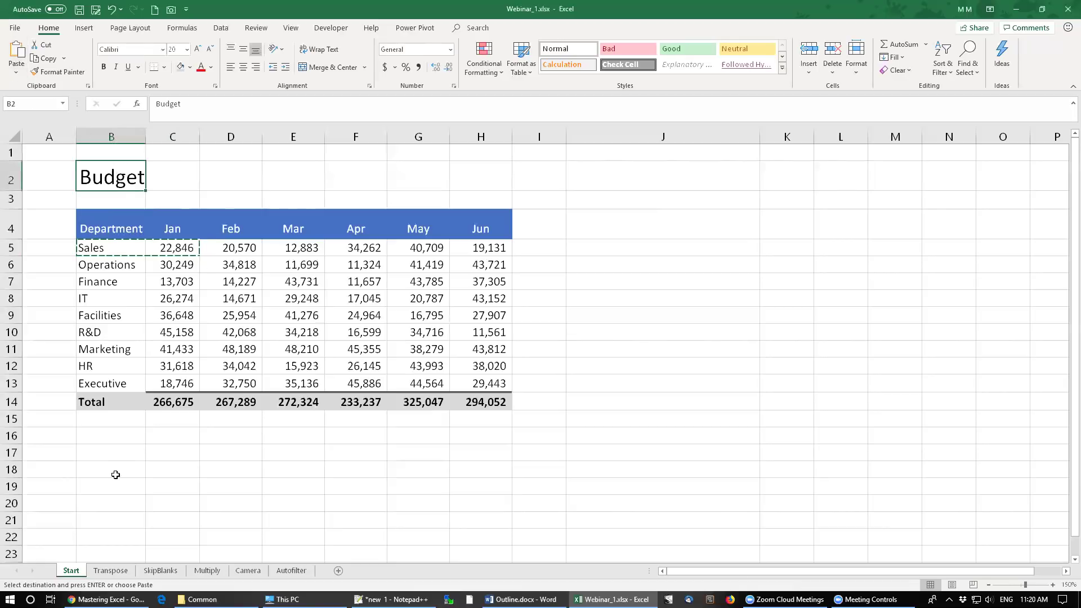
Copy the Transpose sheet's budget table B4:H13 and bring up the paste choices at J4
{"action": "left_click", "coordinate": [111, 571]}
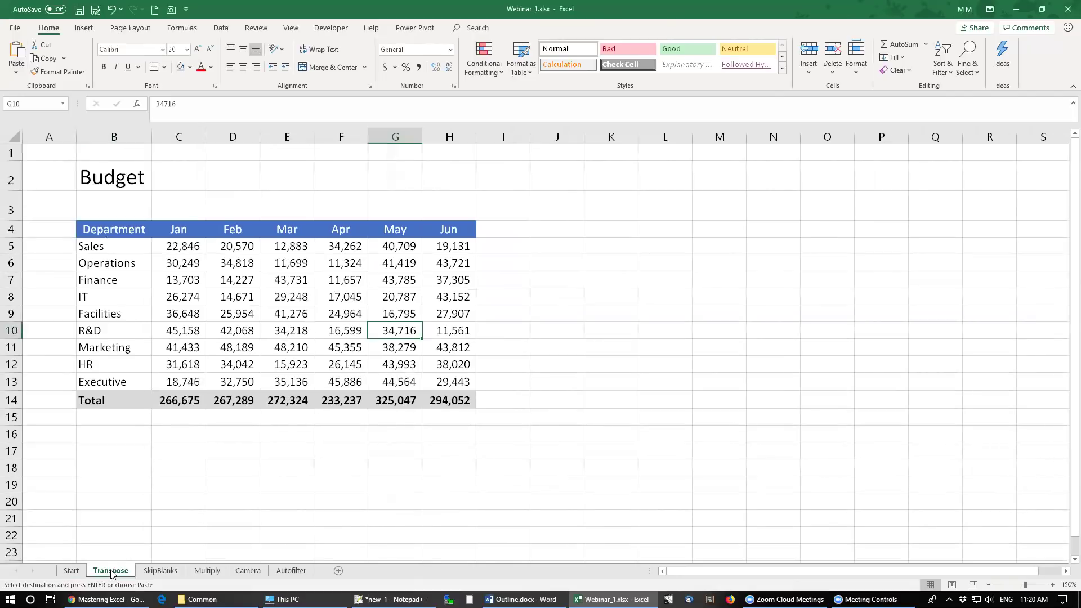
{"action": "left_click", "coordinate": [191, 283]}
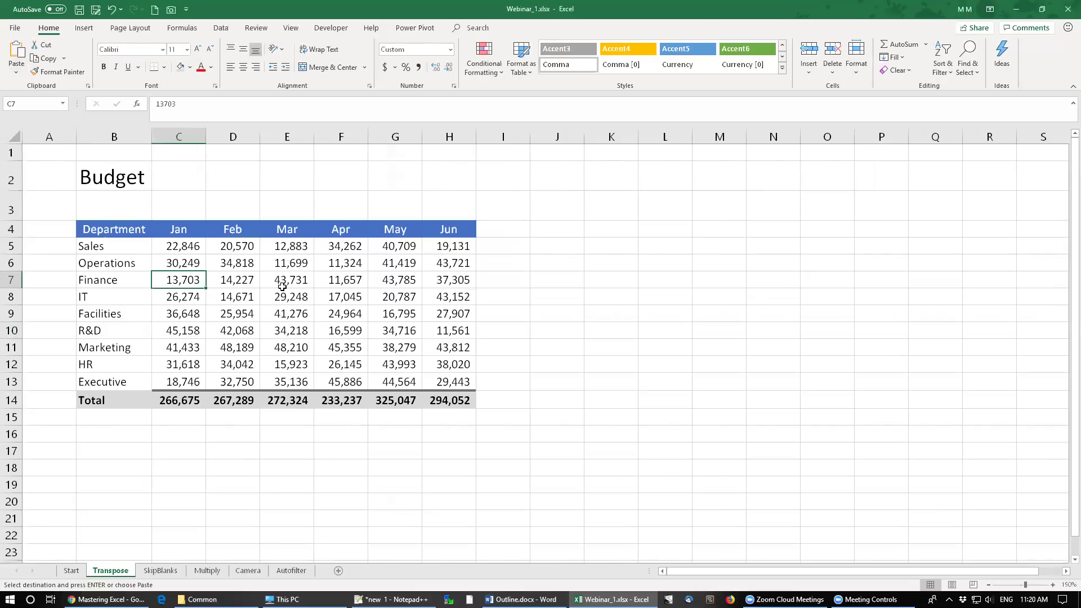
{"action": "left_click_drag", "start_coordinate": [111, 229], "coordinate": [243, 263]}
{"action": "left_click_drag", "start_coordinate": [282, 298], "coordinate": [426, 385]}
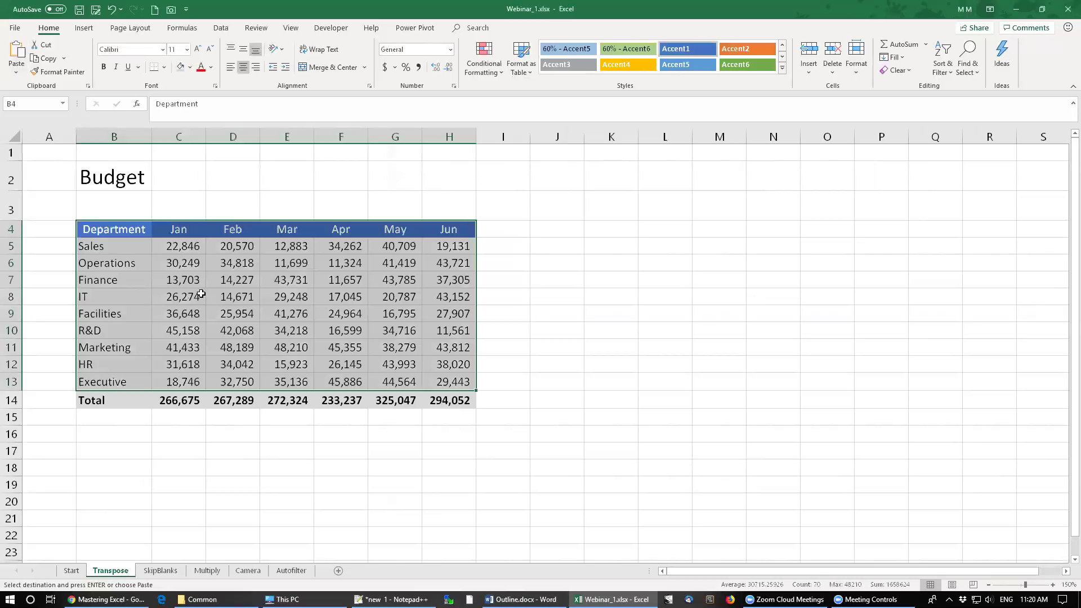
{"action": "right_click", "coordinate": [123, 258]}
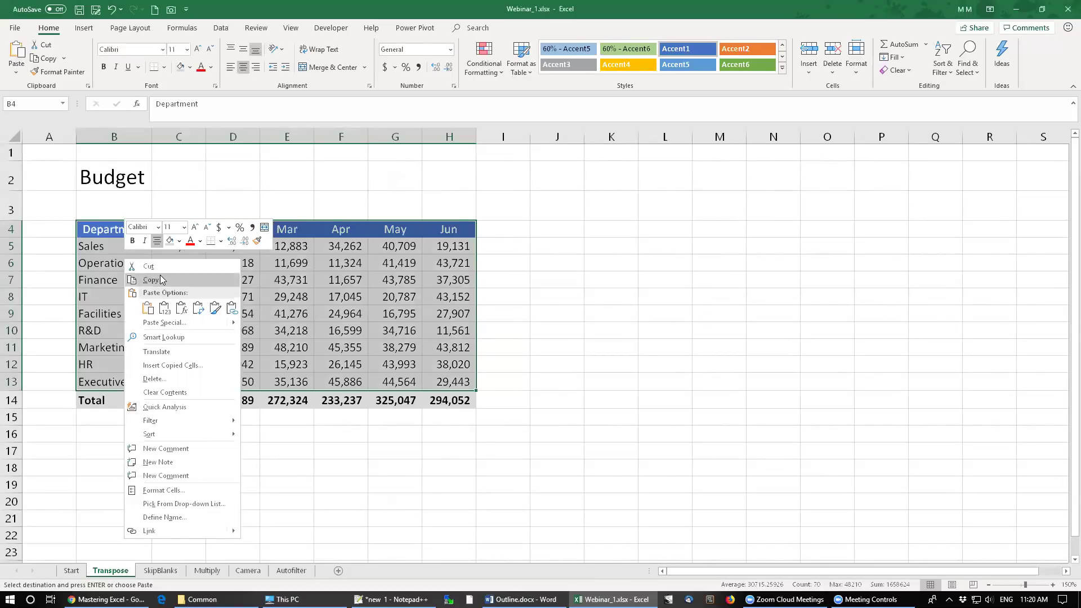
{"action": "left_click", "coordinate": [161, 280]}
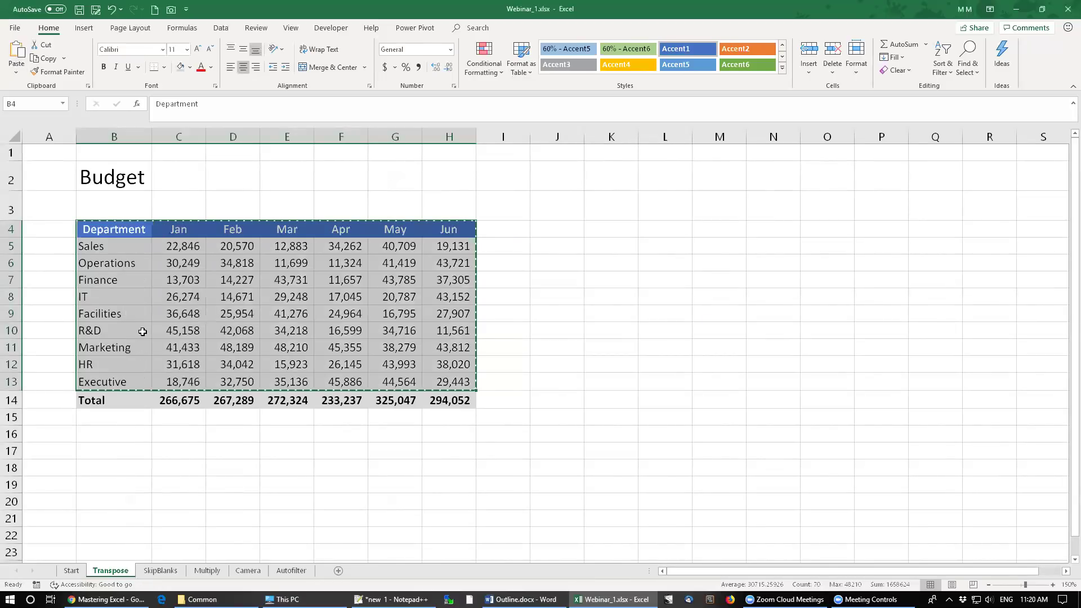
{"action": "left_click", "coordinate": [562, 224]}
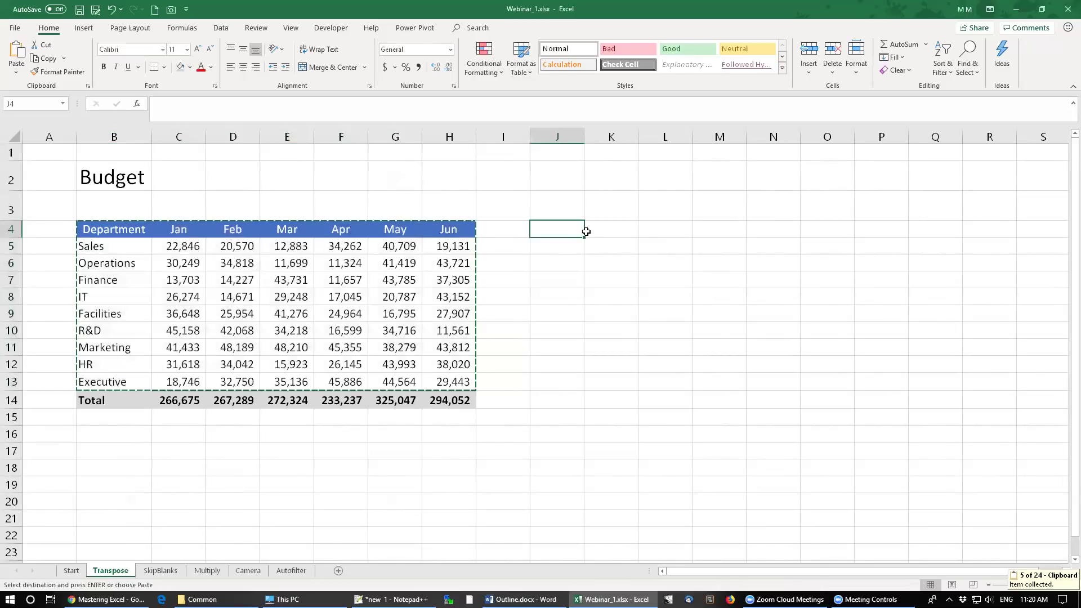
{"action": "left_click", "coordinate": [16, 71]}
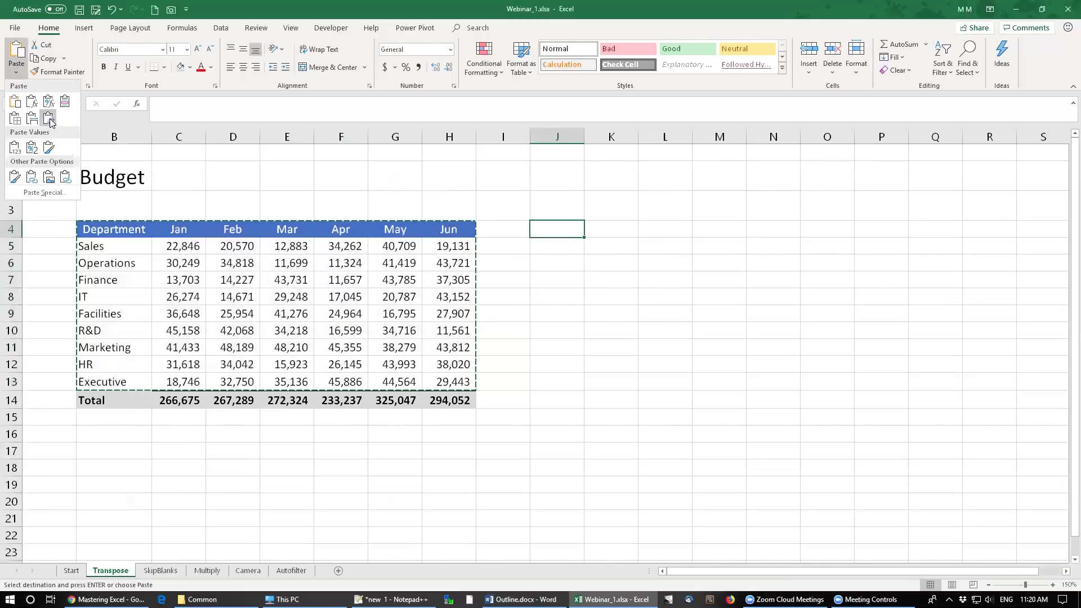
Paste the table transposed at J4 and compare the Jun IT value 43,152 with the original
{"action": "left_click", "coordinate": [50, 120]}
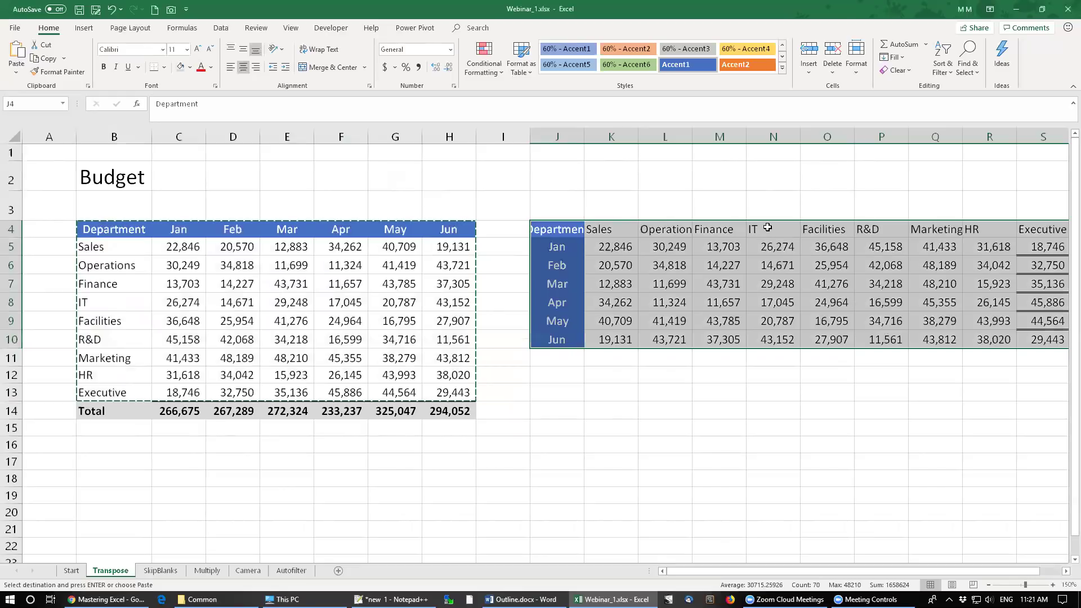
{"action": "left_click", "coordinate": [767, 227]}
{"action": "left_click", "coordinate": [775, 341]}
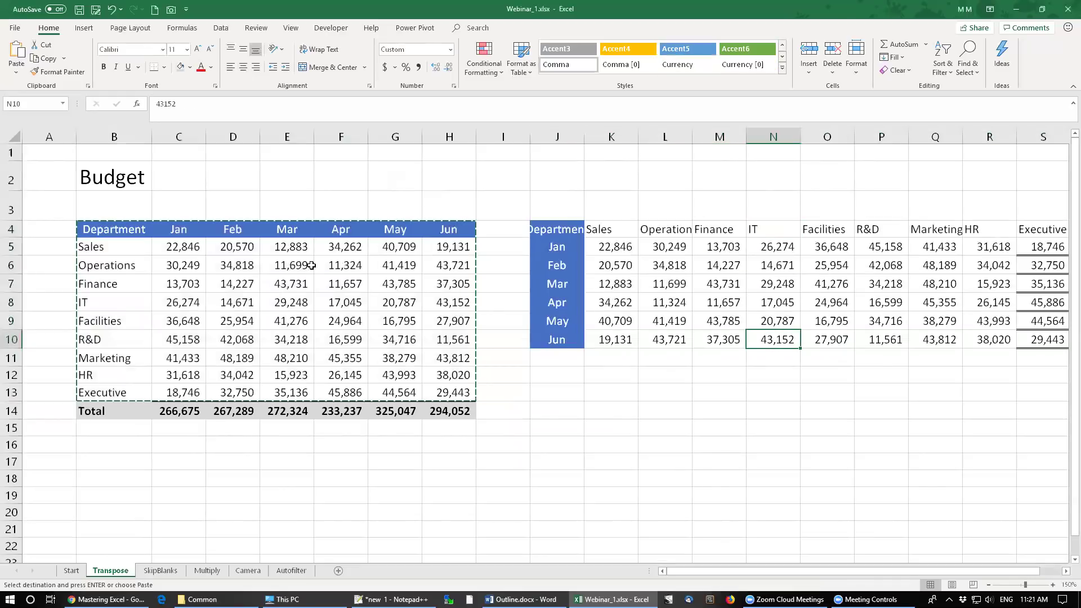
{"action": "left_click", "coordinate": [462, 299]}
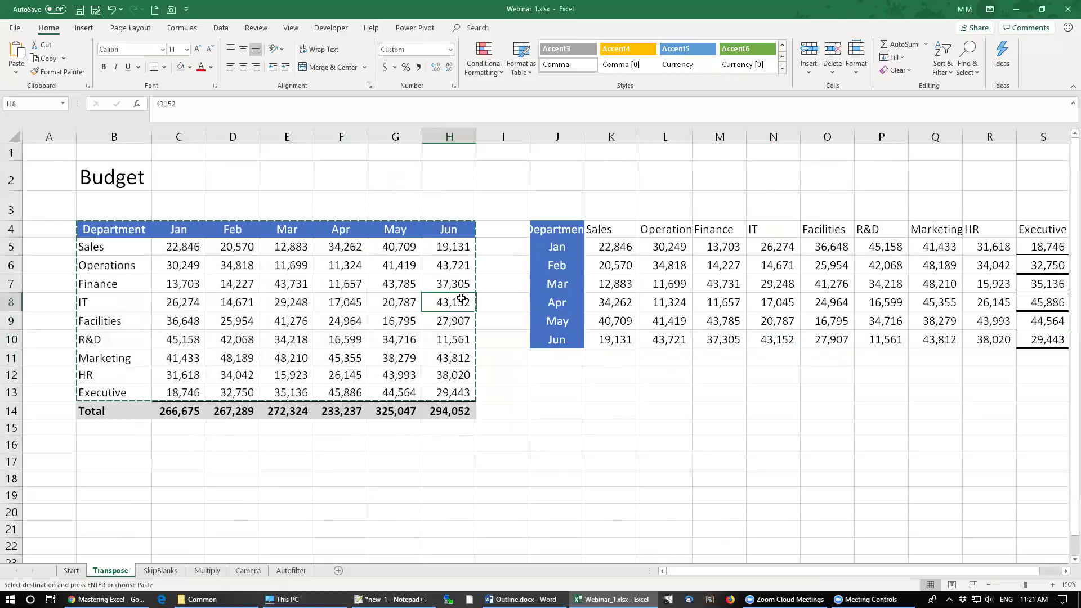
{"action": "left_click", "coordinate": [781, 338]}
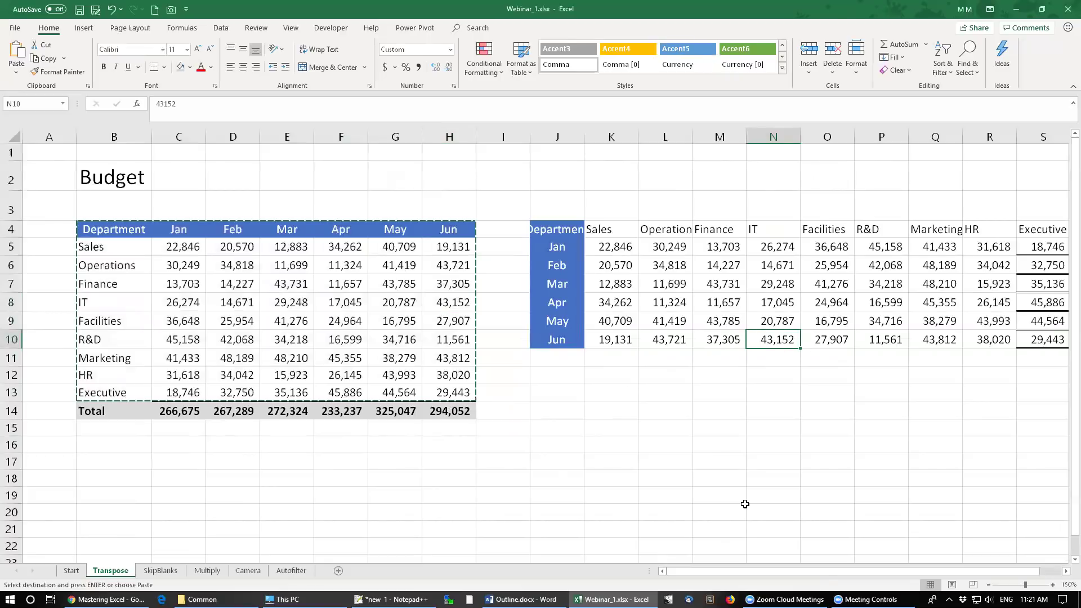
{"action": "left_click_drag", "start_coordinate": [833, 571], "coordinate": [853, 572]}
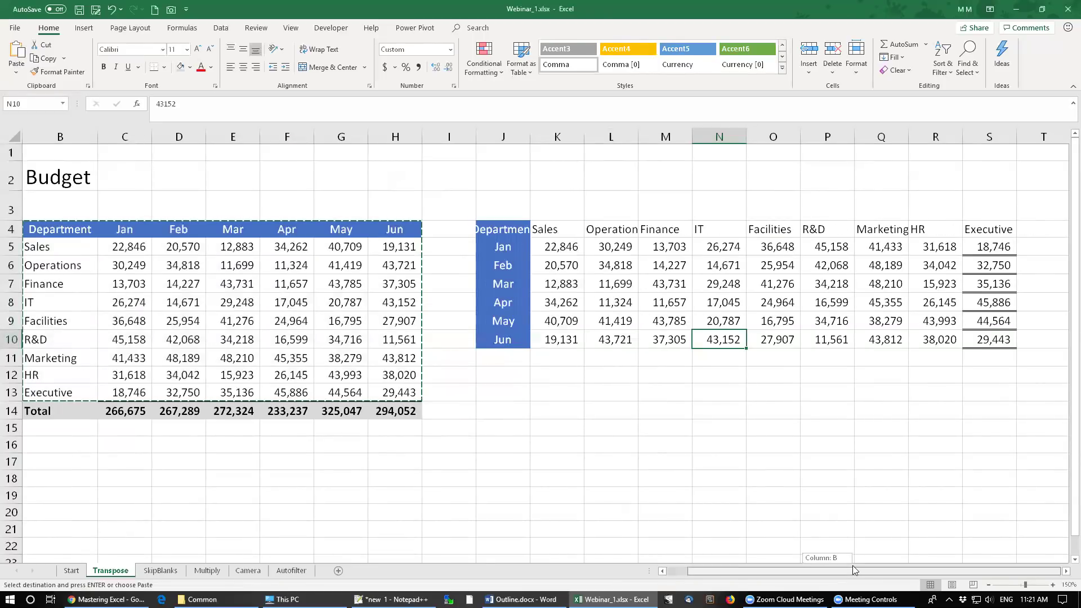
{"action": "left_click", "coordinate": [397, 415]}
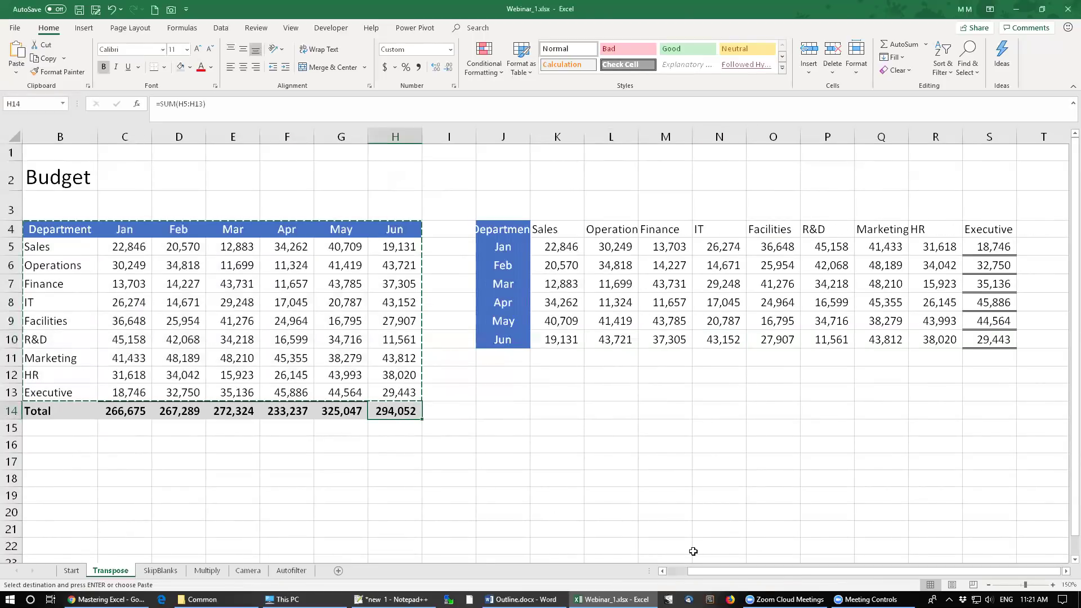
{"action": "left_click_drag", "start_coordinate": [765, 571], "coordinate": [743, 571]}
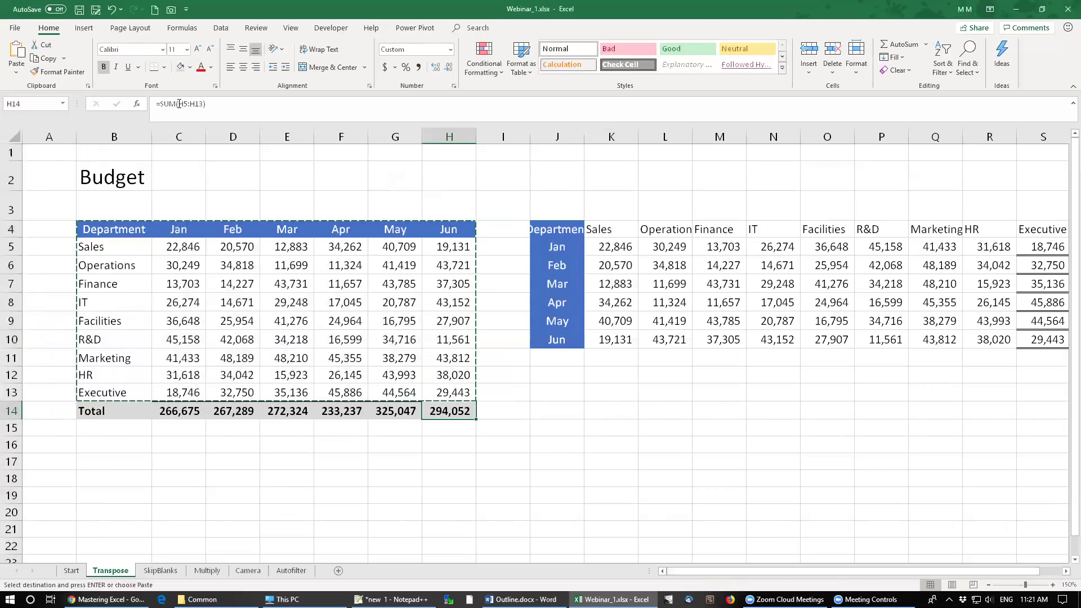
Undo the transposed paste and copy the full table B4:H14 including the Total row
{"action": "left_click", "coordinate": [113, 11]}
{"action": "left_click_drag", "start_coordinate": [113, 228], "coordinate": [450, 400]}
{"action": "right_click", "coordinate": [104, 241]}
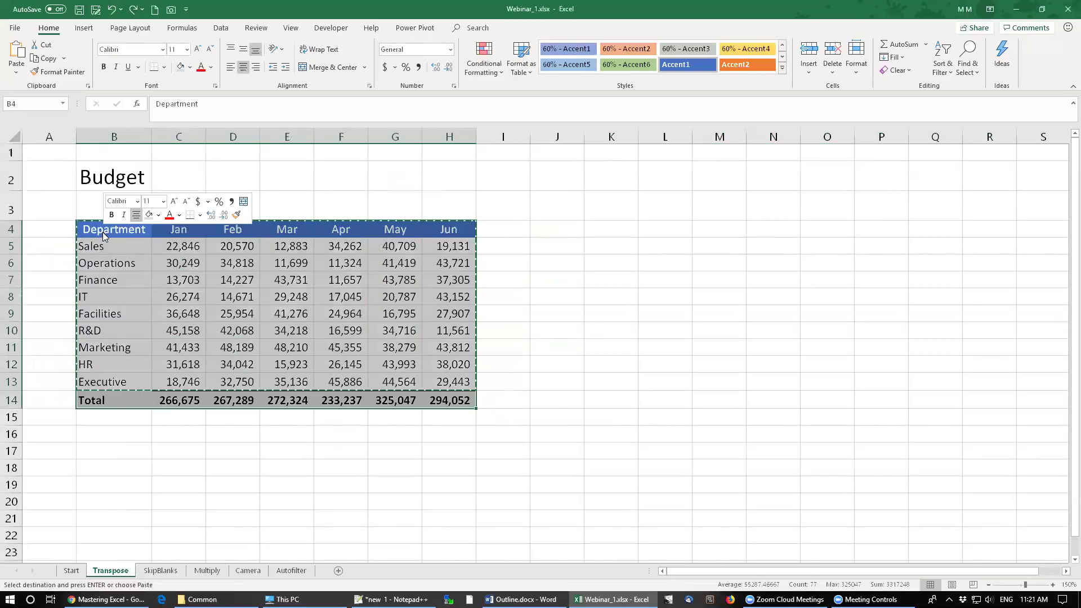
{"action": "left_click", "coordinate": [122, 256]}
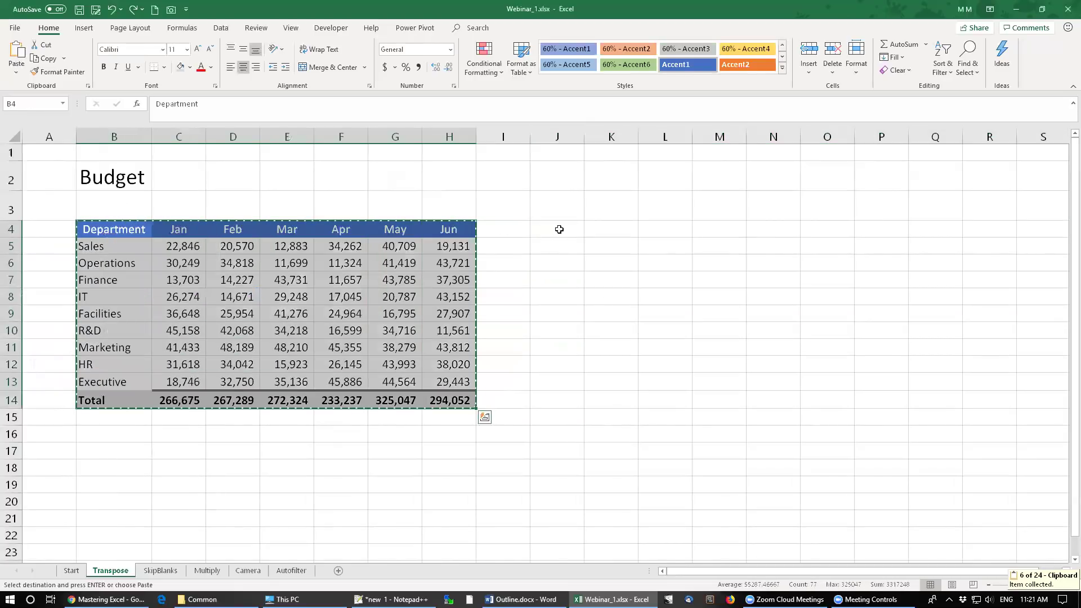
Paste the full budget table transposed at J4
{"action": "left_click", "coordinate": [559, 229]}
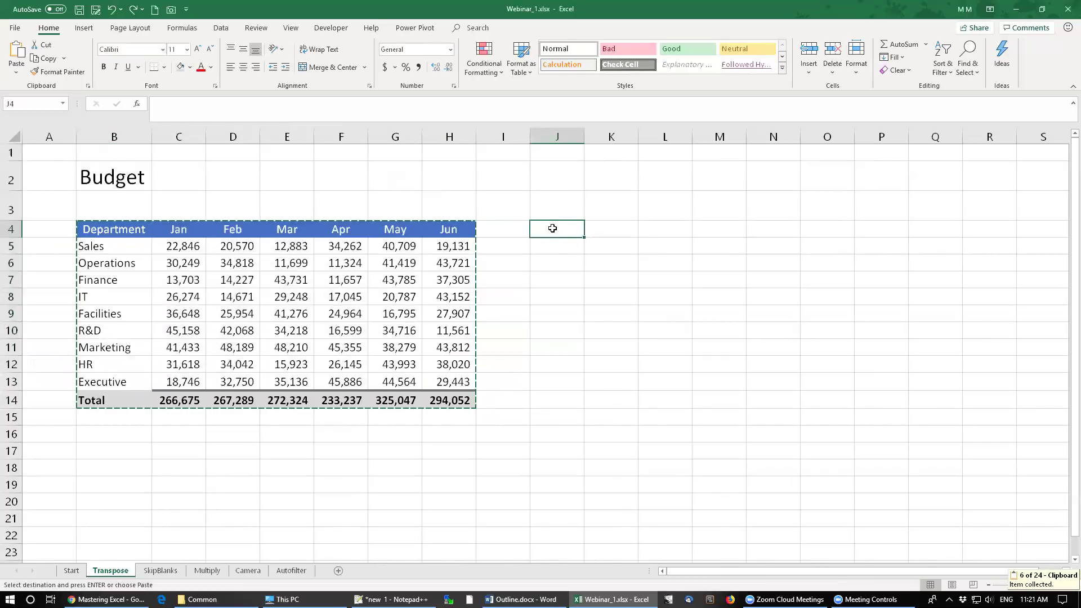
{"action": "right_click", "coordinate": [552, 233]}
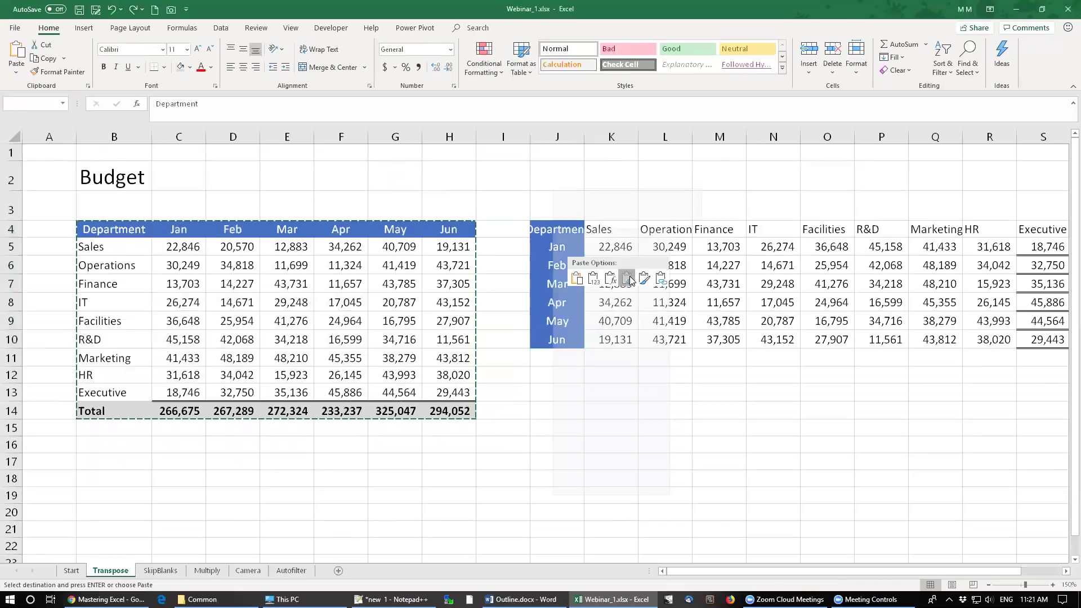
{"action": "left_click", "coordinate": [629, 280]}
{"action": "left_click", "coordinate": [625, 282]}
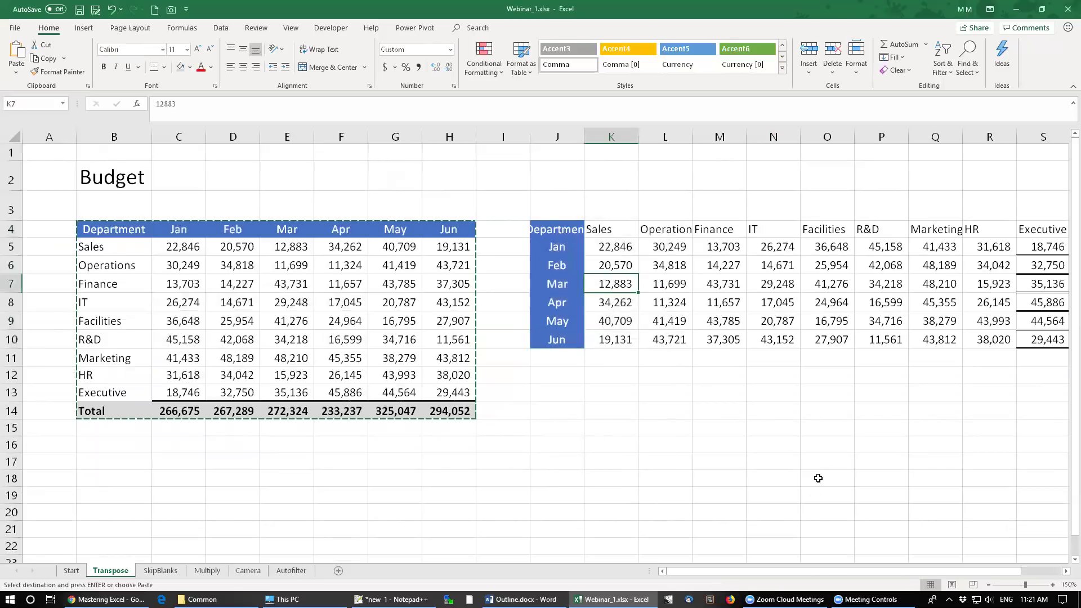
{"action": "left_click_drag", "start_coordinate": [939, 576], "coordinate": [980, 576]}
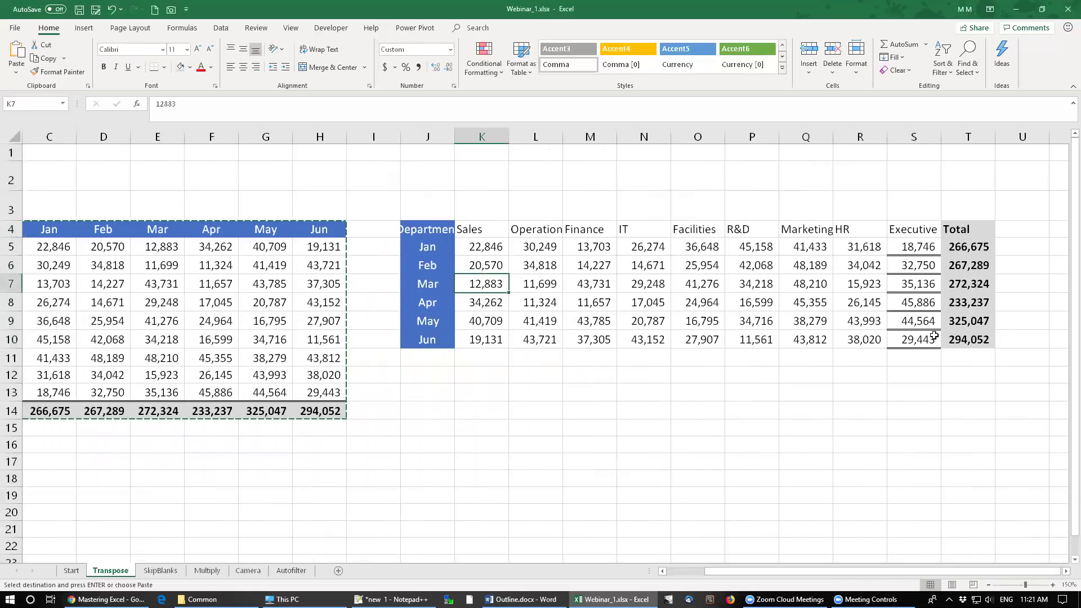
Compare the SUM totals in H14 and T5 with their summed values, then select the transposed area
{"action": "left_click", "coordinate": [328, 407]}
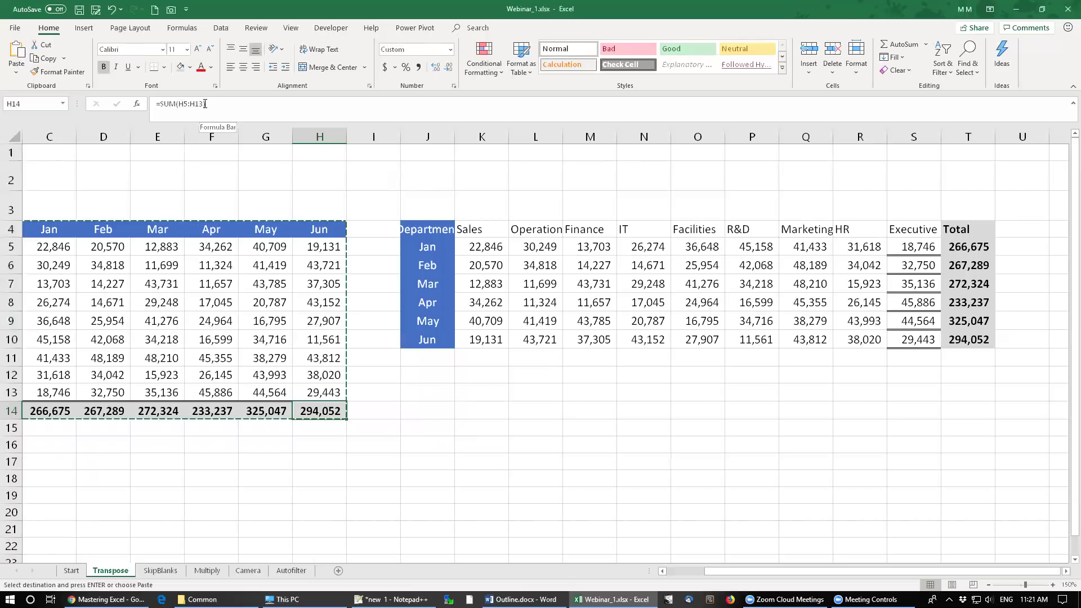
{"action": "left_click", "coordinate": [313, 246]}
{"action": "left_click_drag", "start_coordinate": [313, 246], "coordinate": [317, 393]}
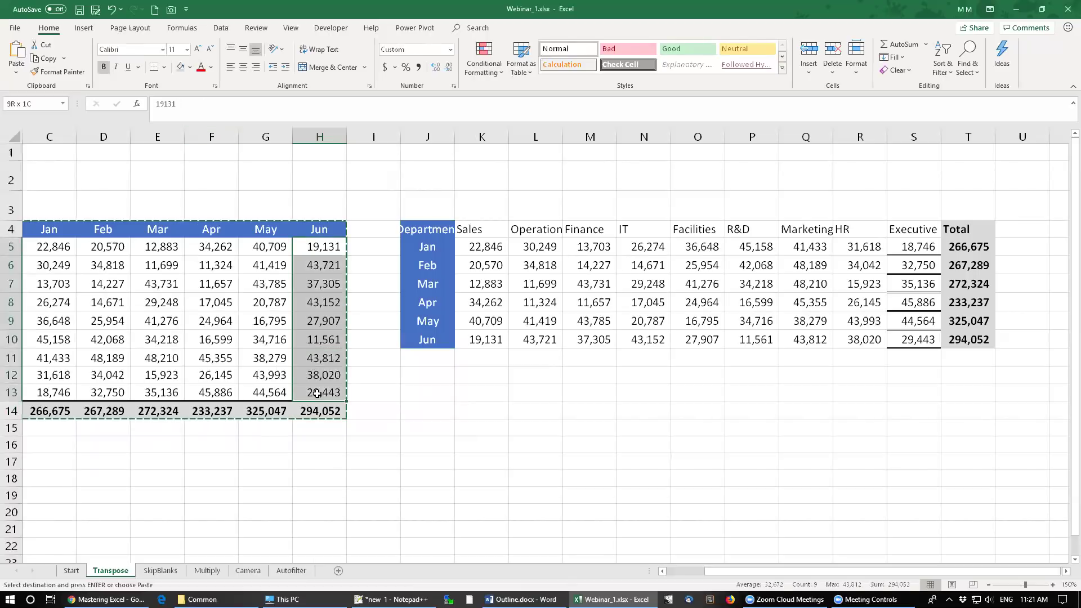
{"action": "left_click", "coordinate": [966, 248]}
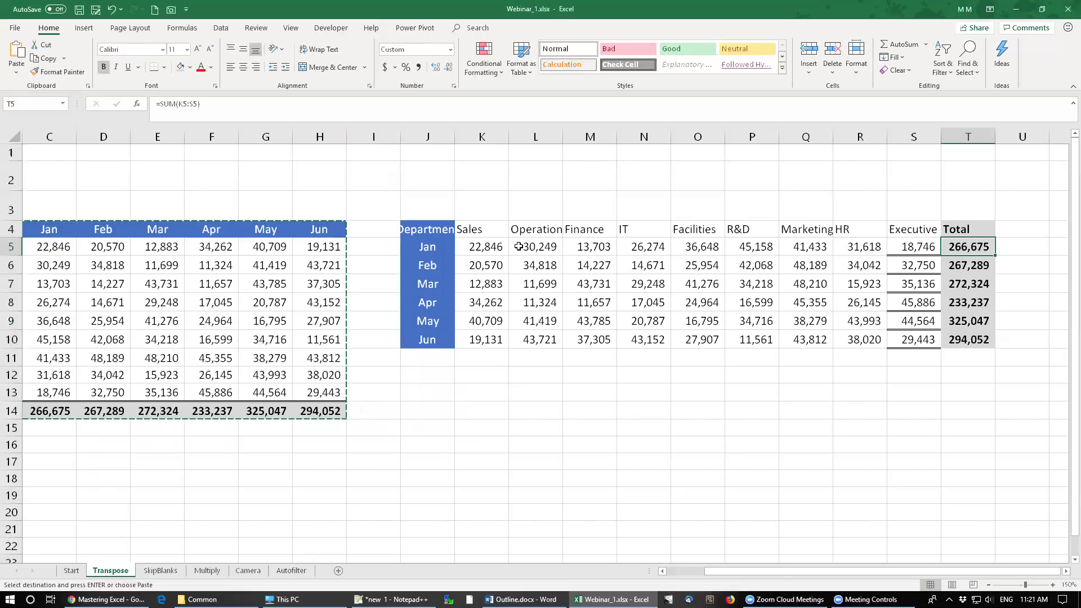
{"action": "left_click", "coordinate": [483, 249]}
{"action": "left_click_drag", "start_coordinate": [746, 248], "coordinate": [901, 243]}
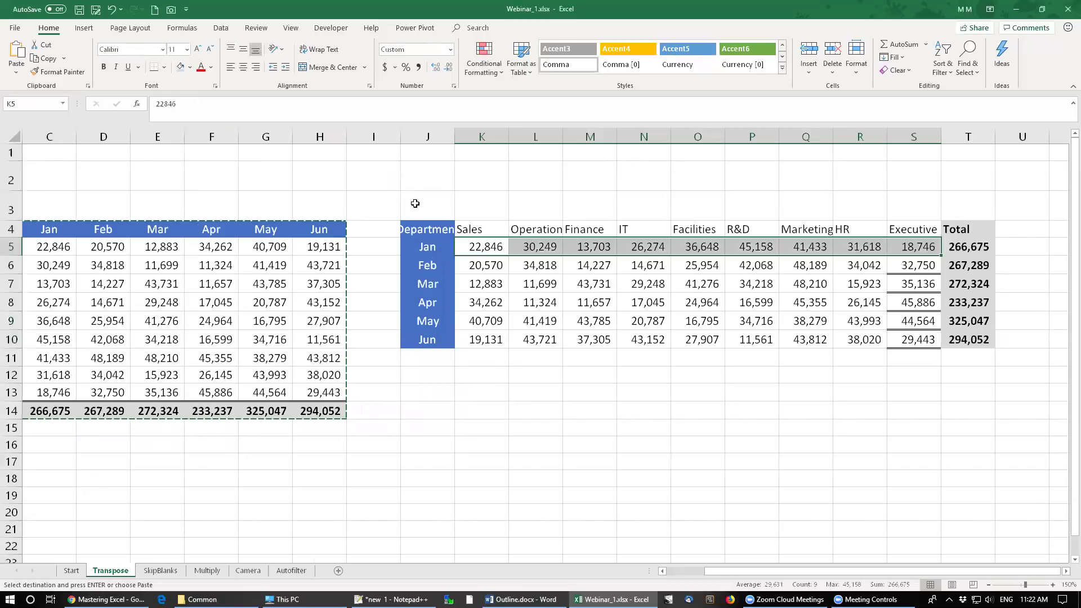
{"action": "left_click_drag", "start_coordinate": [415, 203], "coordinate": [1004, 340]}
Fill Q1 into C3:E3 above Jan through Mar
{"action": "left_click", "coordinate": [1004, 341]}
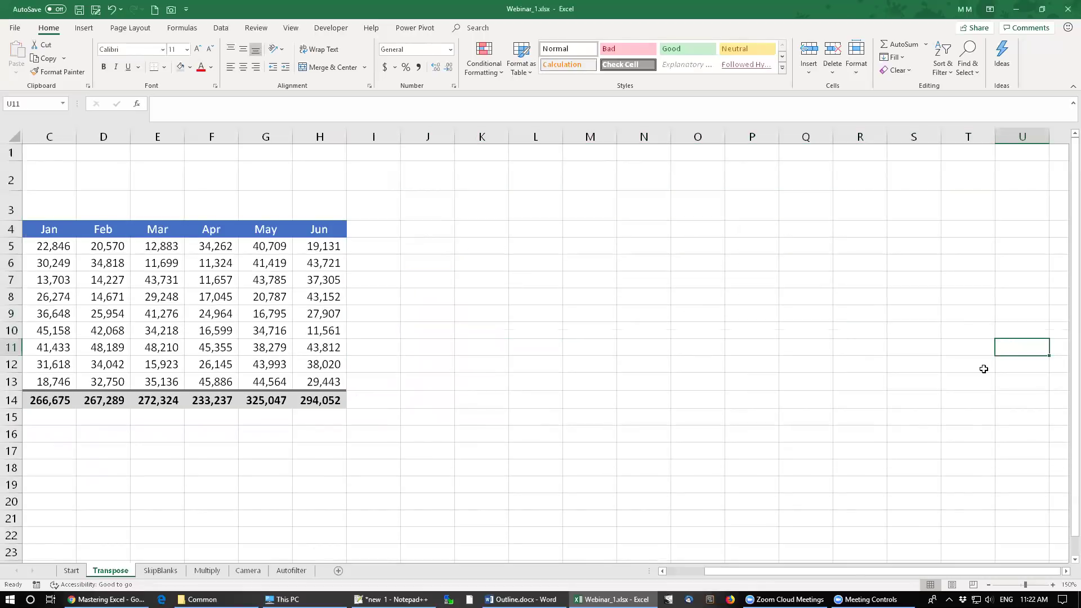
{"action": "left_click_drag", "start_coordinate": [710, 572], "coordinate": [670, 573]}
{"action": "left_click", "coordinate": [186, 208]}
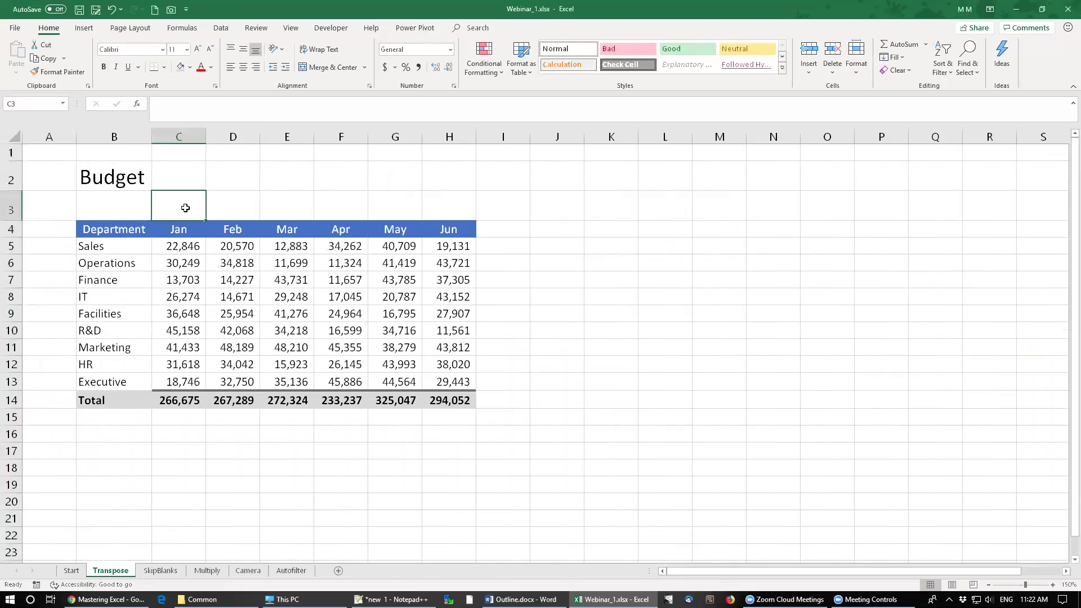
{"action": "left_click_drag", "start_coordinate": [186, 208], "coordinate": [279, 210]}
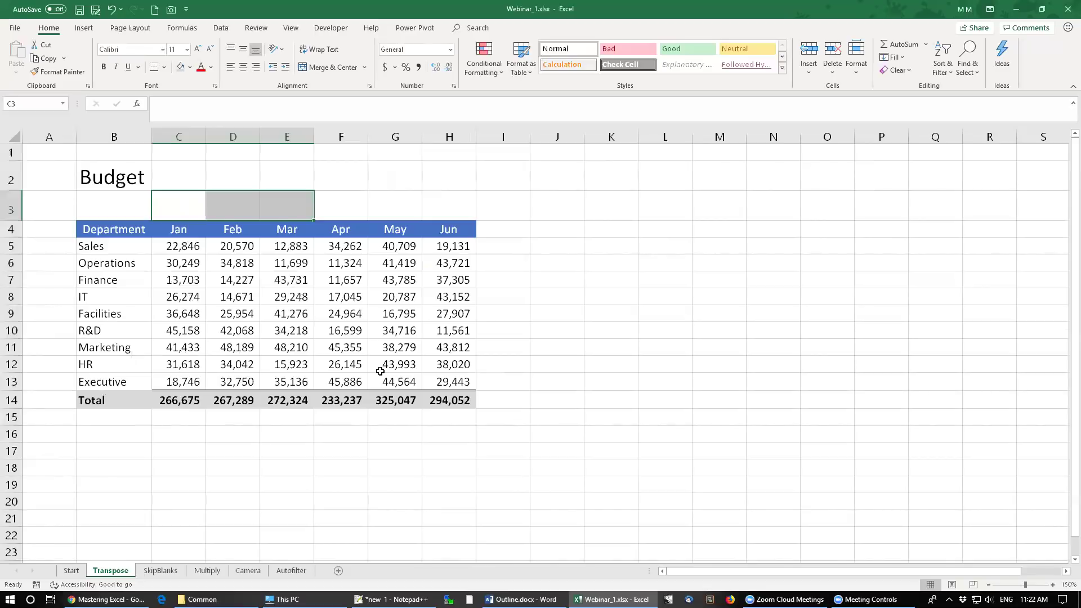
{"action": "type", "text": "Q"}
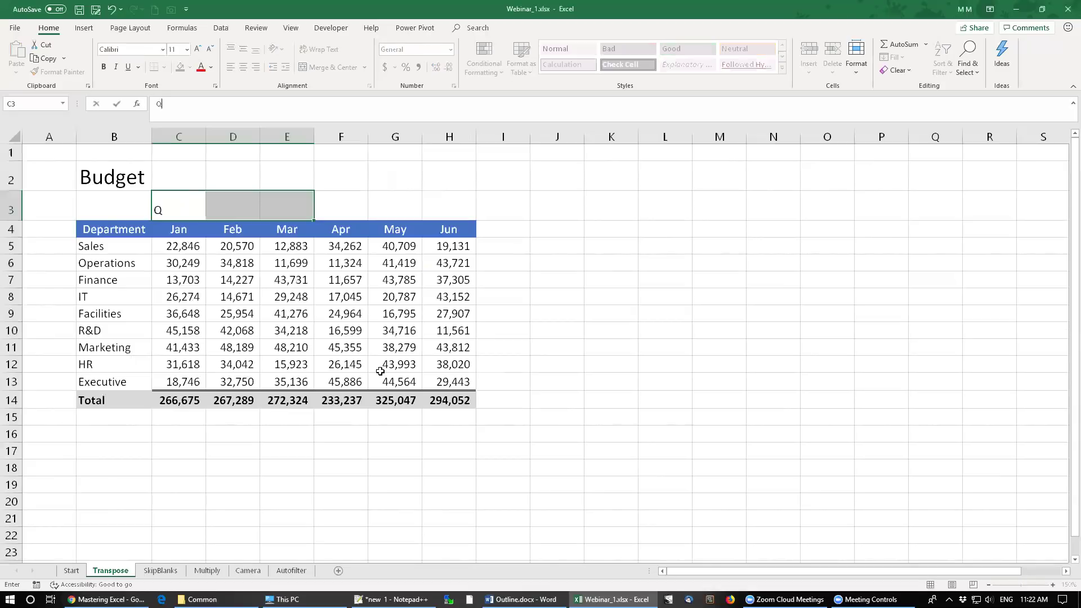
{"action": "type", "text": "1"}
{"action": "key", "text": "ctrl+Return"}
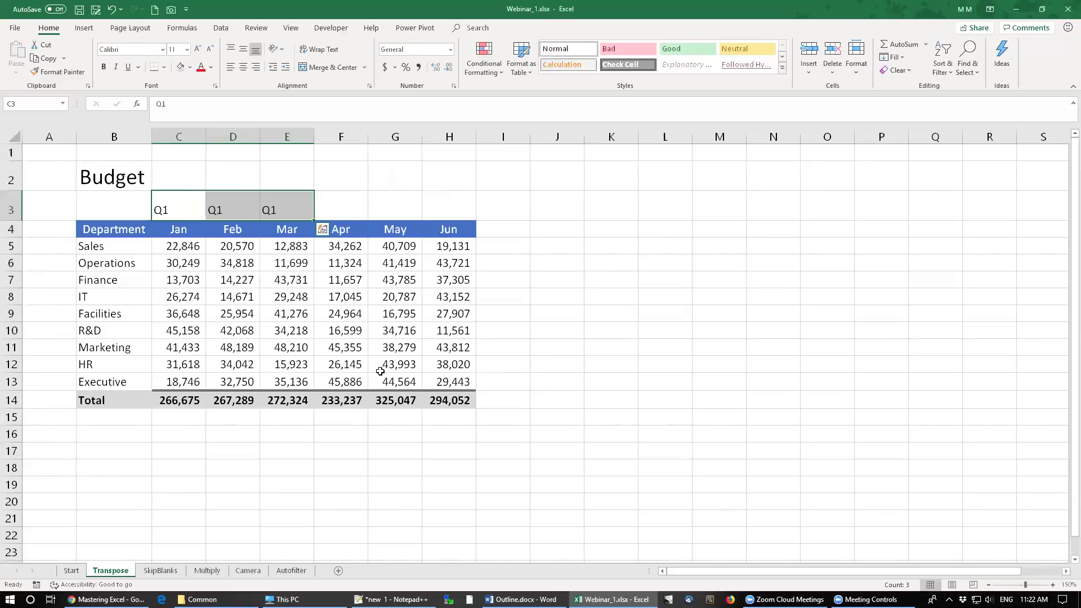
Fill Q2 into F3:H3 above Apr through Jun, then select the table B3:H14
{"action": "left_click_drag", "start_coordinate": [340, 203], "coordinate": [427, 203]}
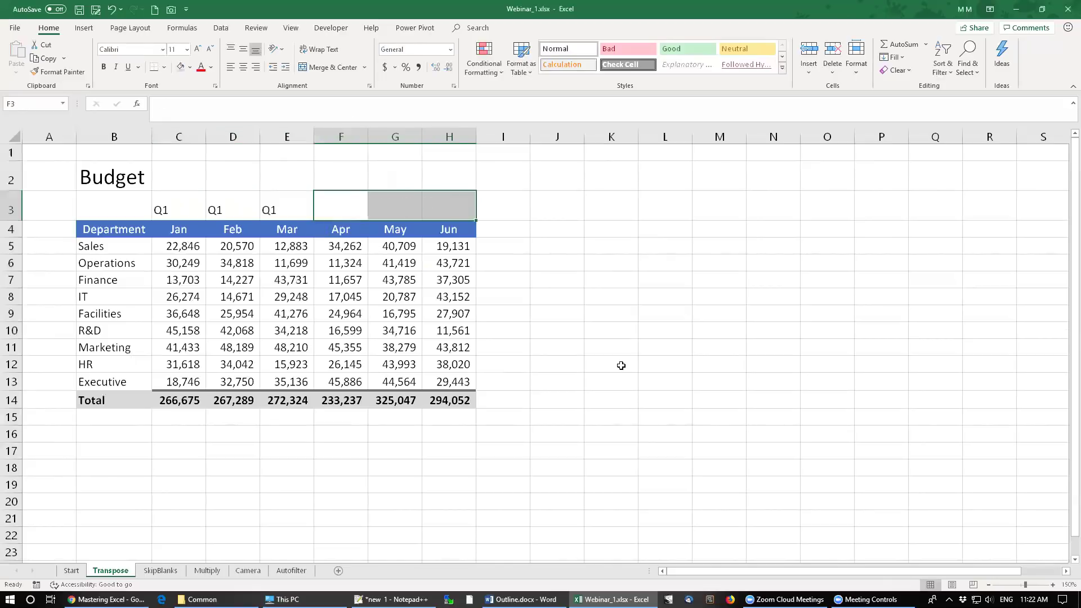
{"action": "type", "text": "Q2"}
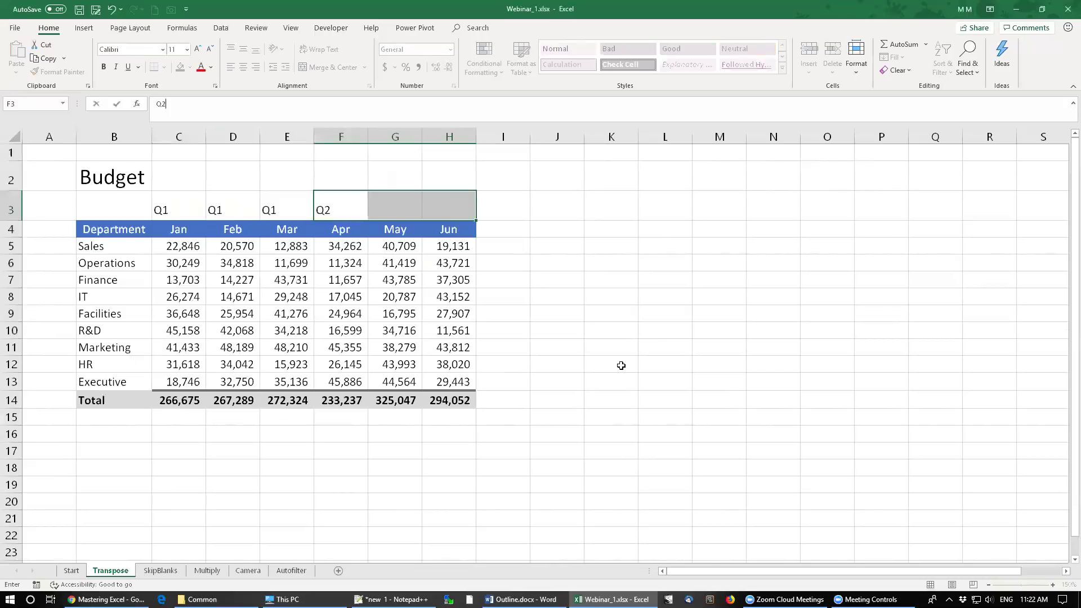
{"action": "key", "text": "ctrl+Return"}
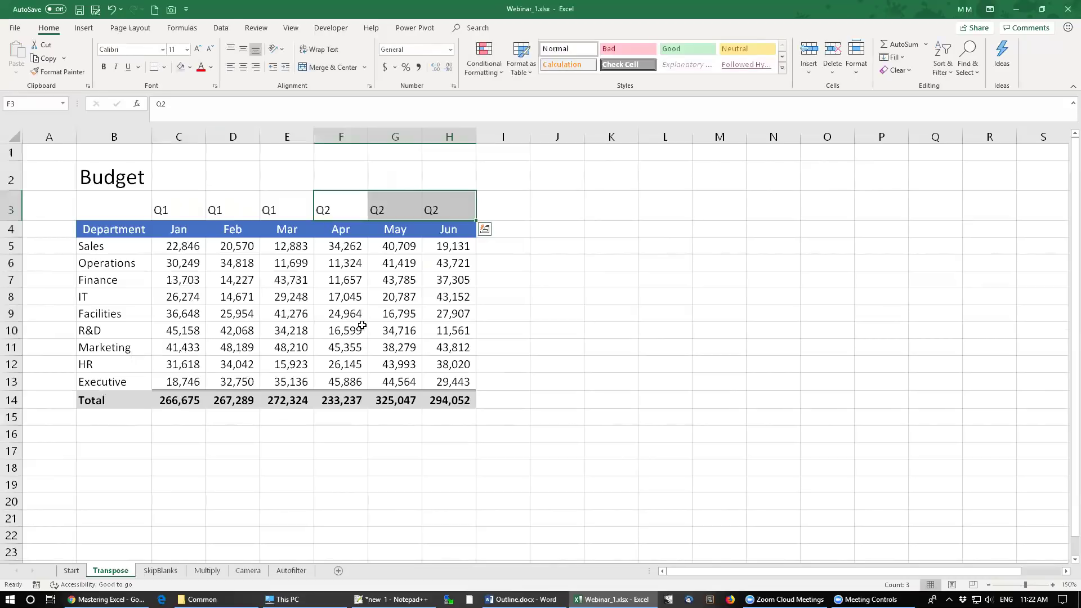
{"action": "left_click_drag", "start_coordinate": [107, 207], "coordinate": [445, 399]}
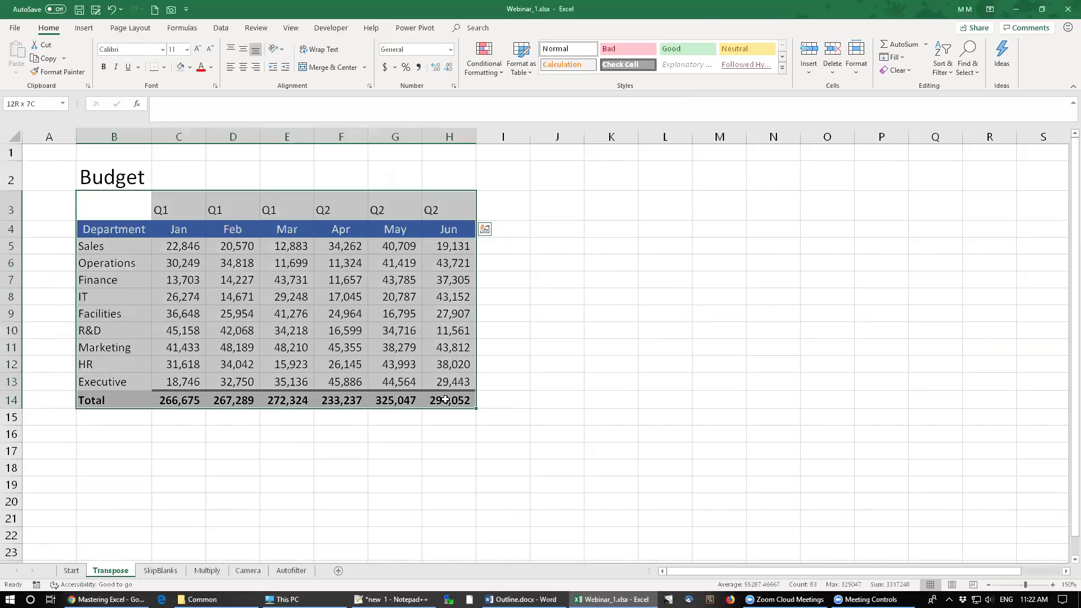
Copy B3:H14 and paste it transposed at K3, months down and departments across
{"action": "right_click", "coordinate": [116, 203]}
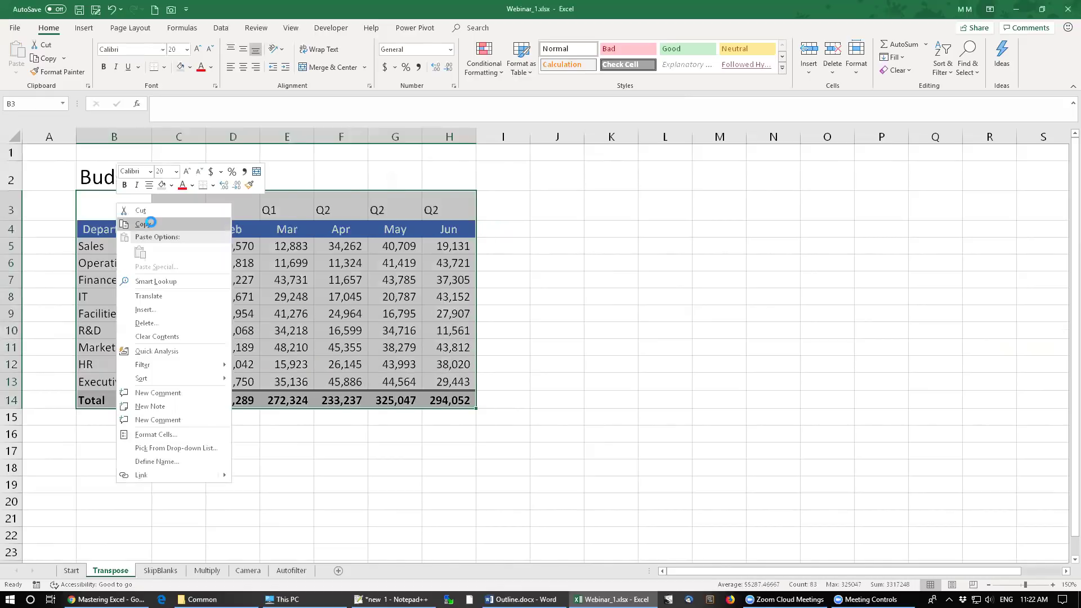
{"action": "left_click", "coordinate": [151, 223]}
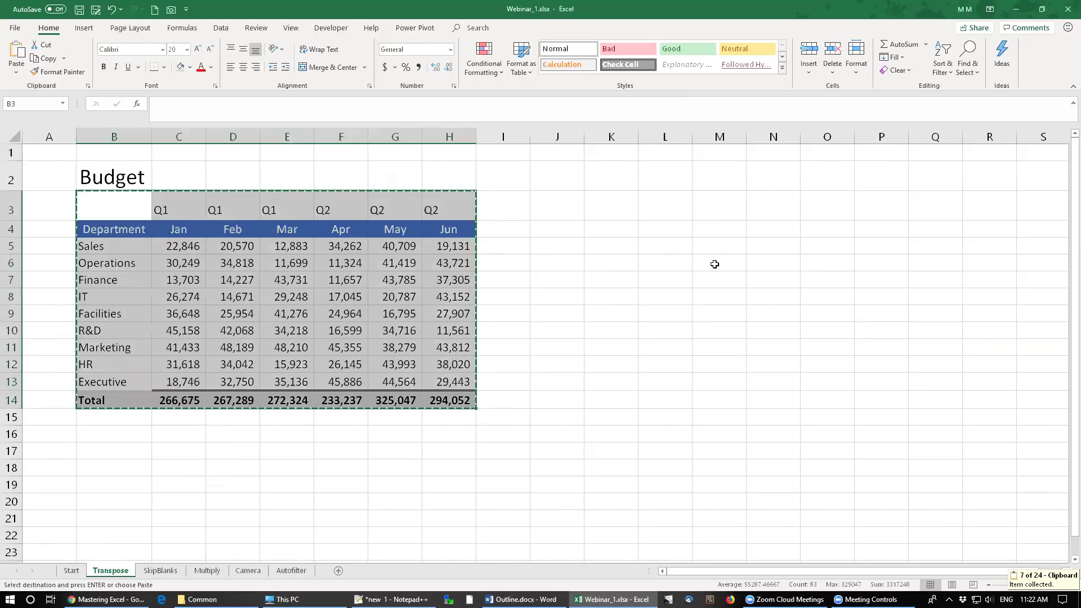
{"action": "left_click", "coordinate": [604, 204]}
{"action": "right_click", "coordinate": [606, 209]}
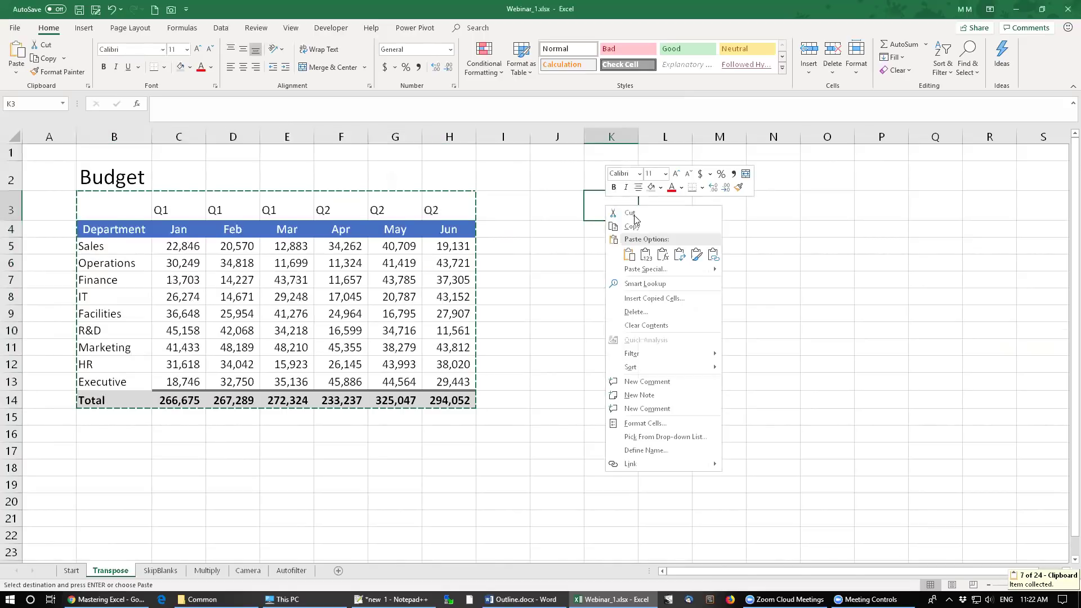
{"action": "left_click", "coordinate": [680, 255]}
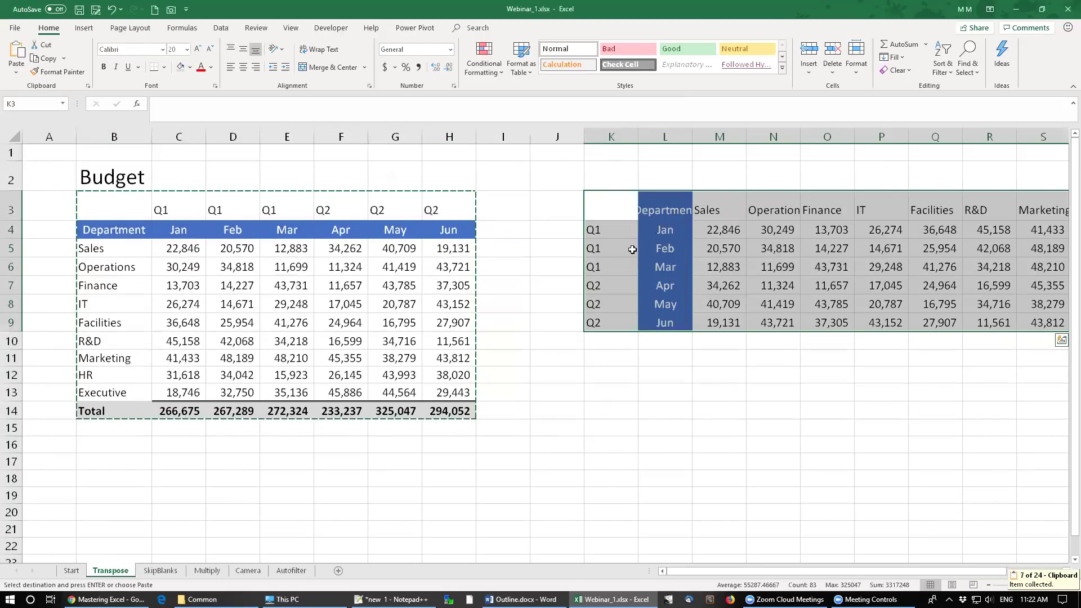
{"action": "left_click_drag", "start_coordinate": [599, 231], "coordinate": [676, 248]}
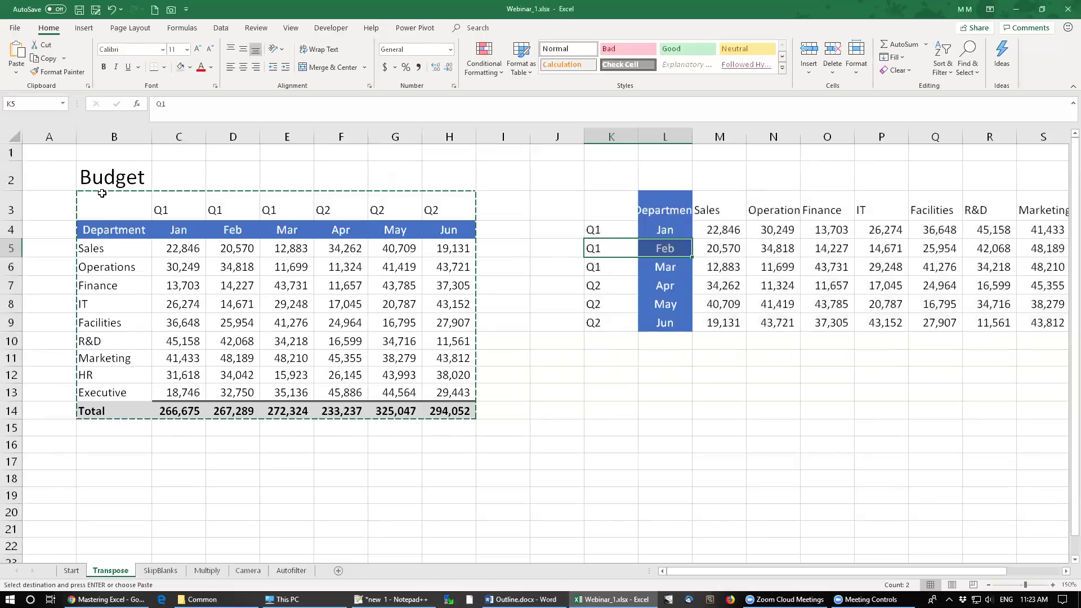
Select B3:D3 as the destination and preview Paste Link from the Paste dropdown
{"action": "mouse_move", "coordinate": [109, 213]}
{"action": "left_mouse_down"}
{"action": "mouse_move", "coordinate": [293, 249]}
{"action": "mouse_move", "coordinate": [445, 358]}
{"action": "mouse_move", "coordinate": [443, 395]}
{"action": "left_mouse_up"}
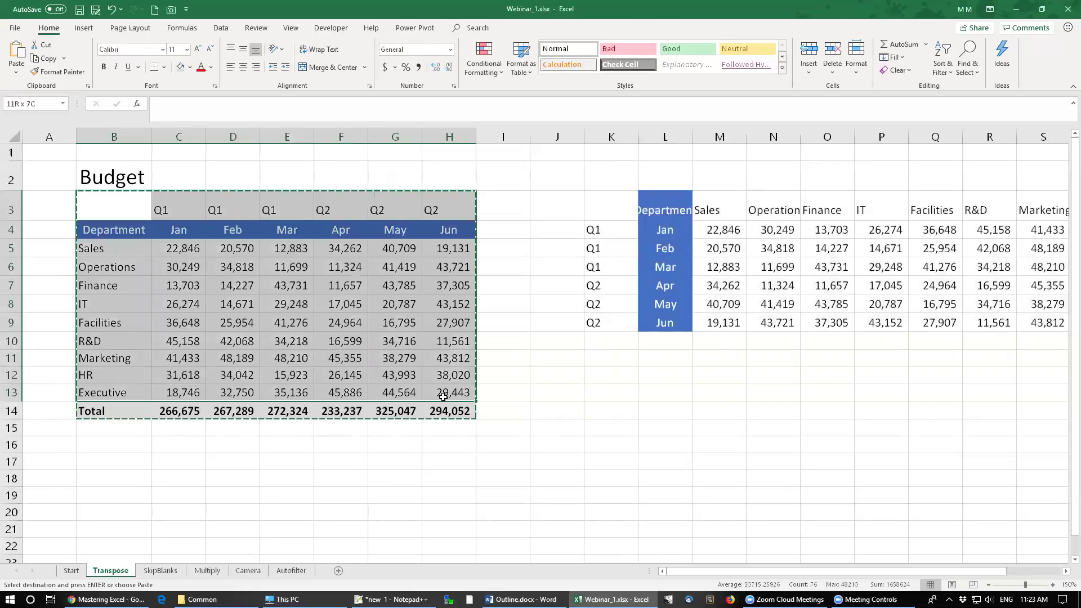
{"action": "left_click", "coordinate": [443, 396]}
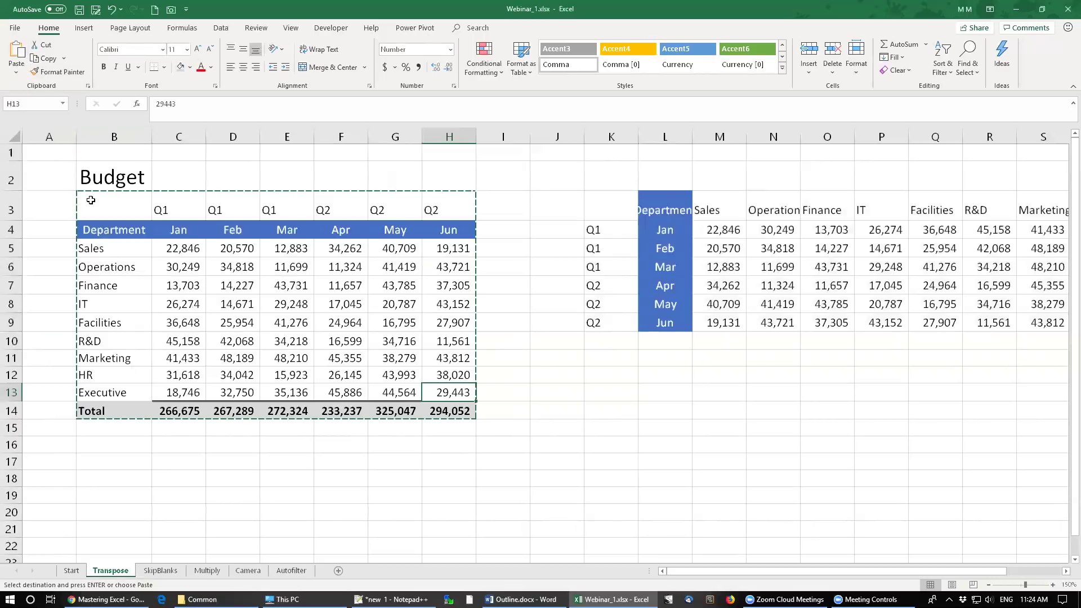
{"action": "left_click_drag", "start_coordinate": [90, 200], "coordinate": [248, 211]}
{"action": "left_click", "coordinate": [14, 76]}
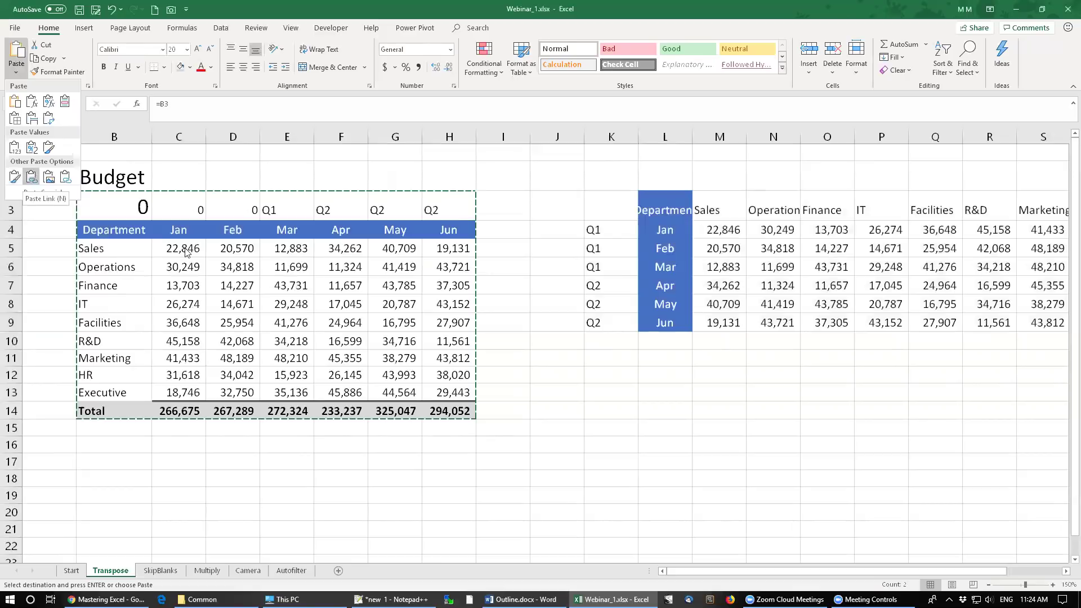
Cancel the pending copy and clear the transposed copy from K2:V10
{"action": "key", "text": "Escape"}
{"action": "key", "text": "Escape"}
{"action": "left_click_drag", "start_coordinate": [143, 210], "coordinate": [424, 386]}
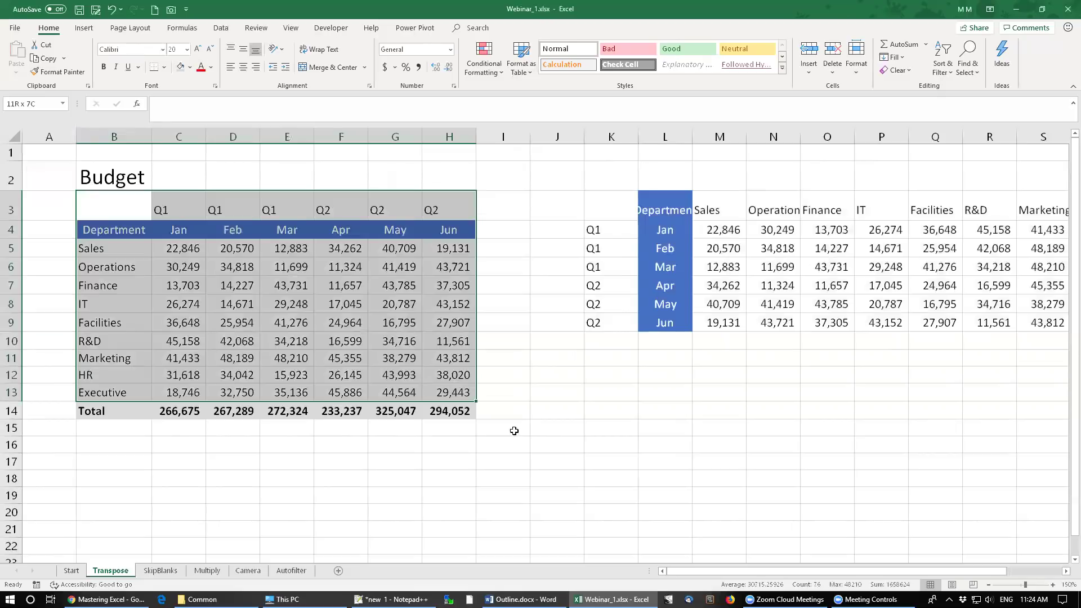
{"action": "left_click_drag", "start_coordinate": [605, 169], "coordinate": [1047, 338]}
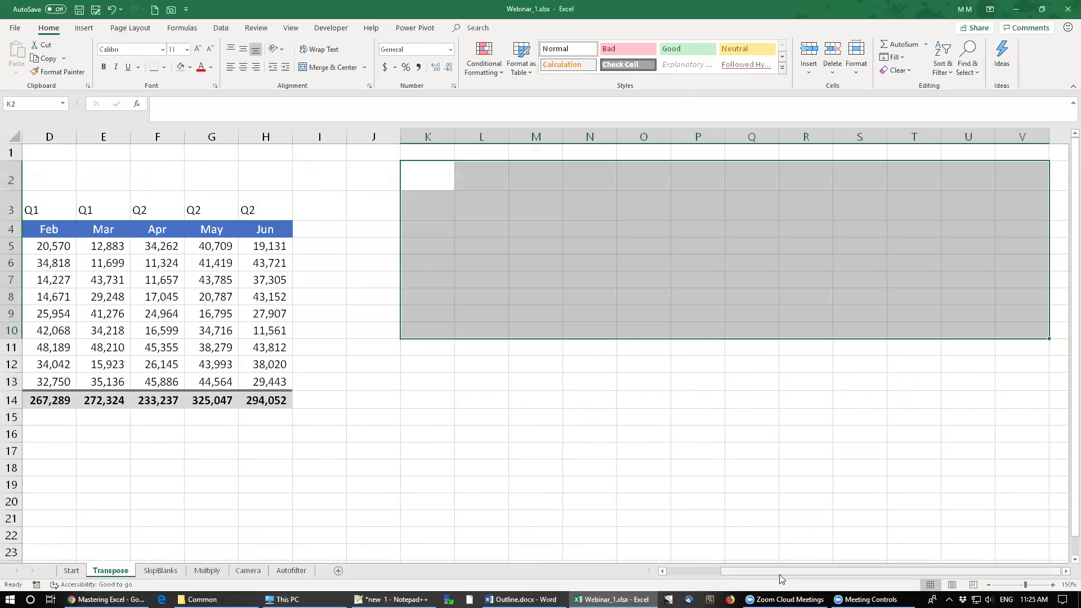
{"action": "left_click_drag", "start_coordinate": [780, 571], "coordinate": [727, 571]}
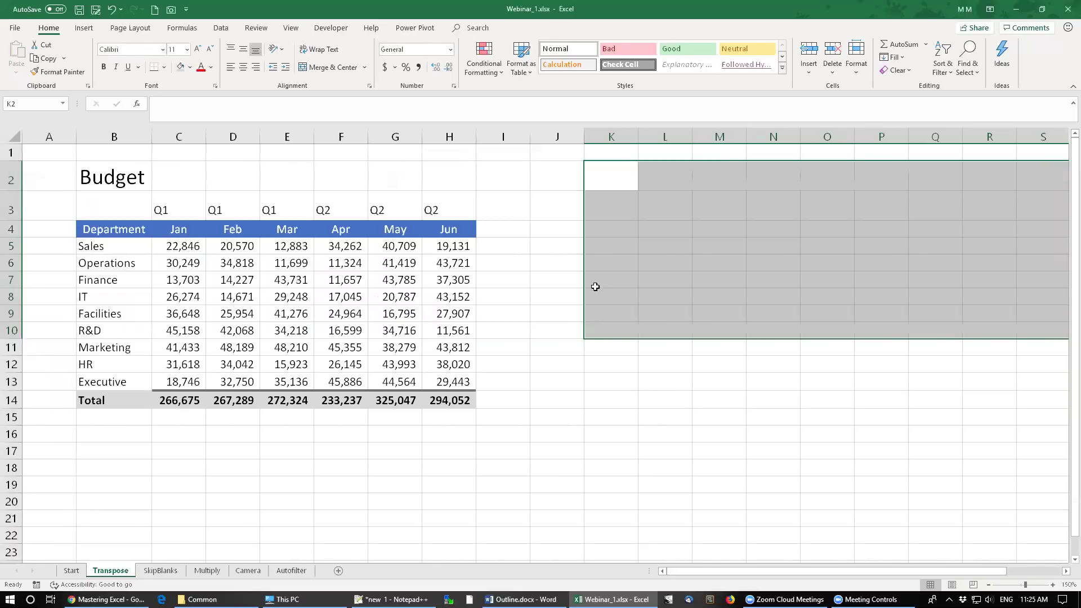
Enter =B4 in K4, fill it across K4:R13, then delete the linked formulas
{"action": "left_click", "coordinate": [618, 232]}
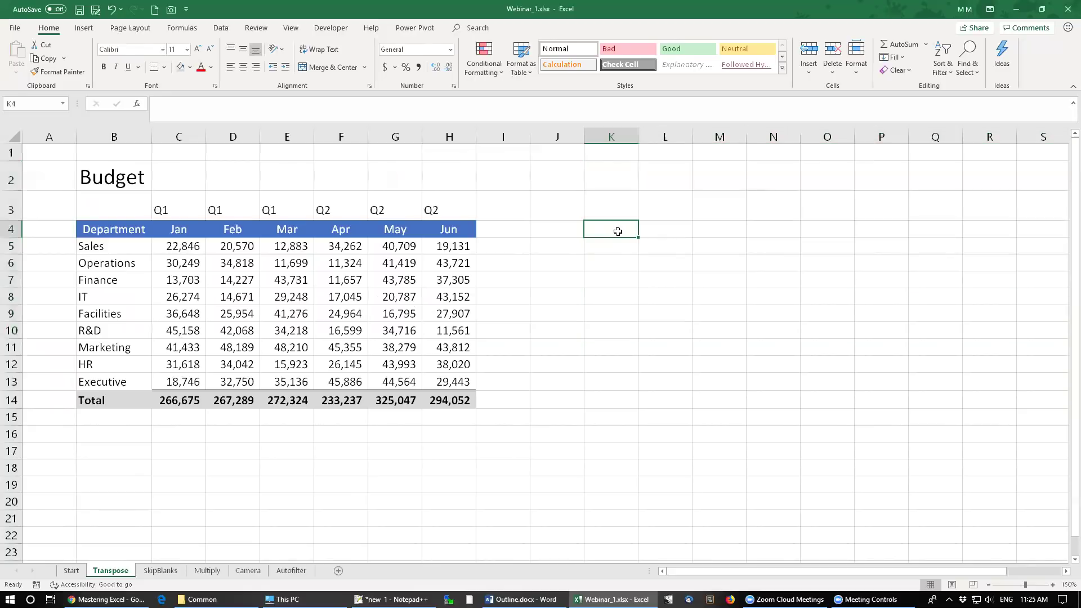
{"action": "type", "text": "="}
{"action": "left_click", "coordinate": [127, 231]}
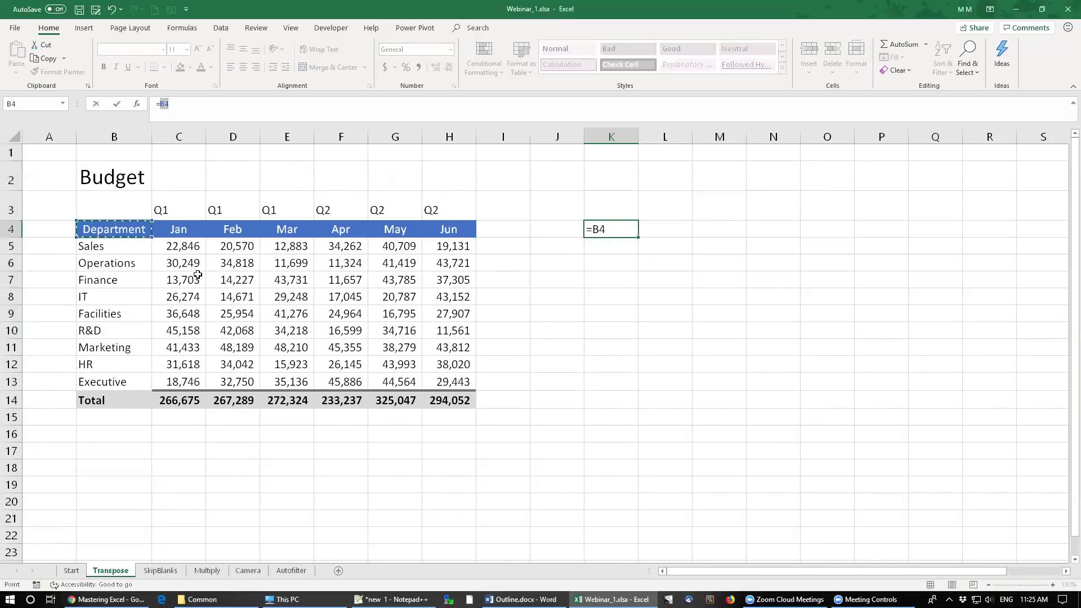
{"action": "key", "text": "ctrl+Return"}
{"action": "left_click_drag", "start_coordinate": [638, 237], "coordinate": [1008, 387]}
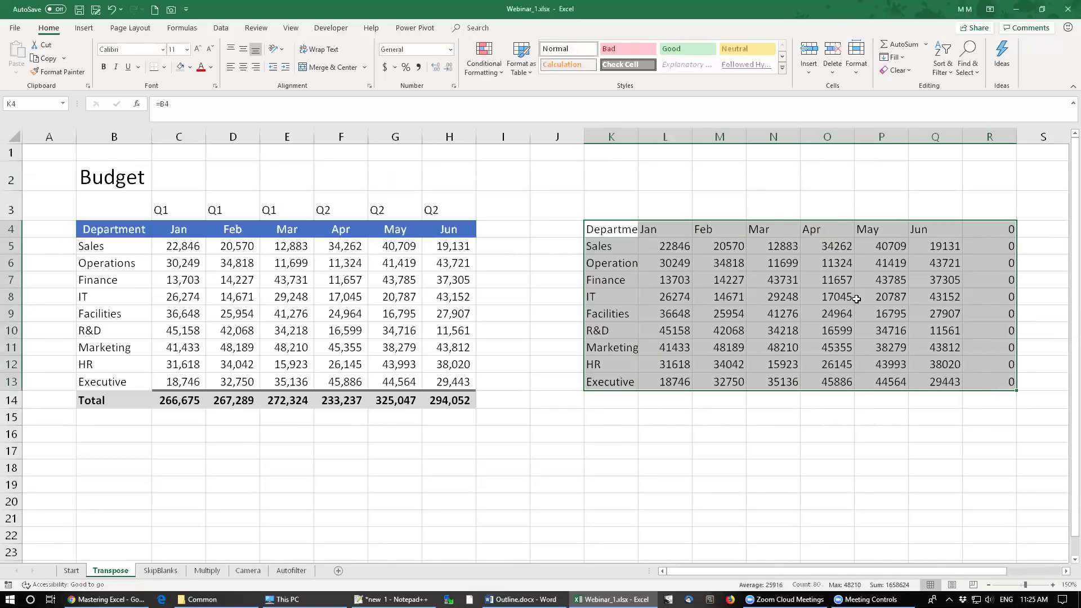
{"action": "key", "text": "Delete"}
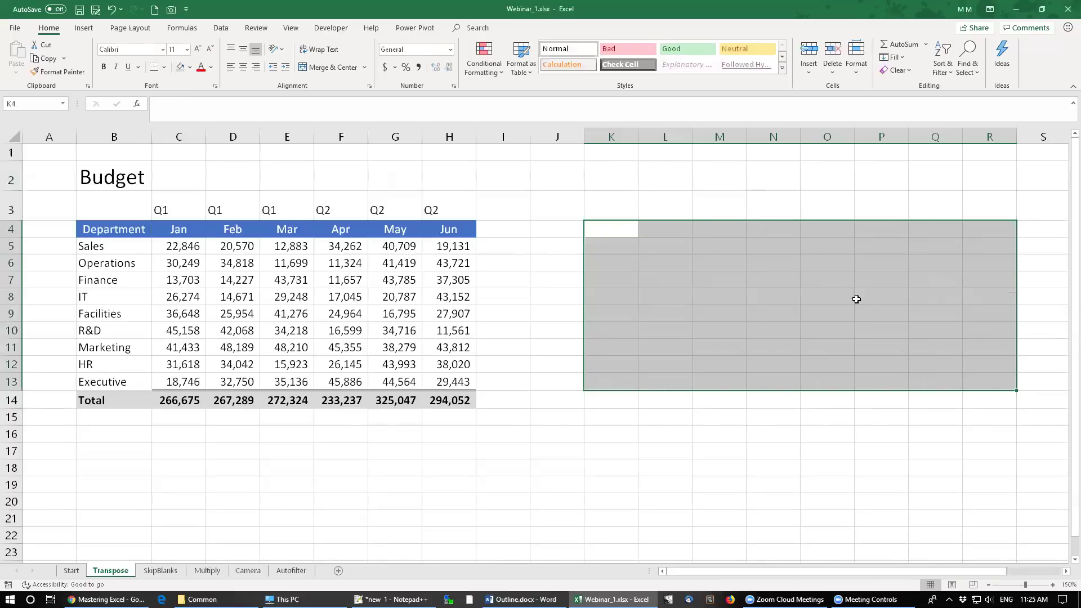
Copy the budget table B3:H13 and Paste Link it at K3
{"action": "left_click_drag", "start_coordinate": [103, 197], "coordinate": [442, 384]}
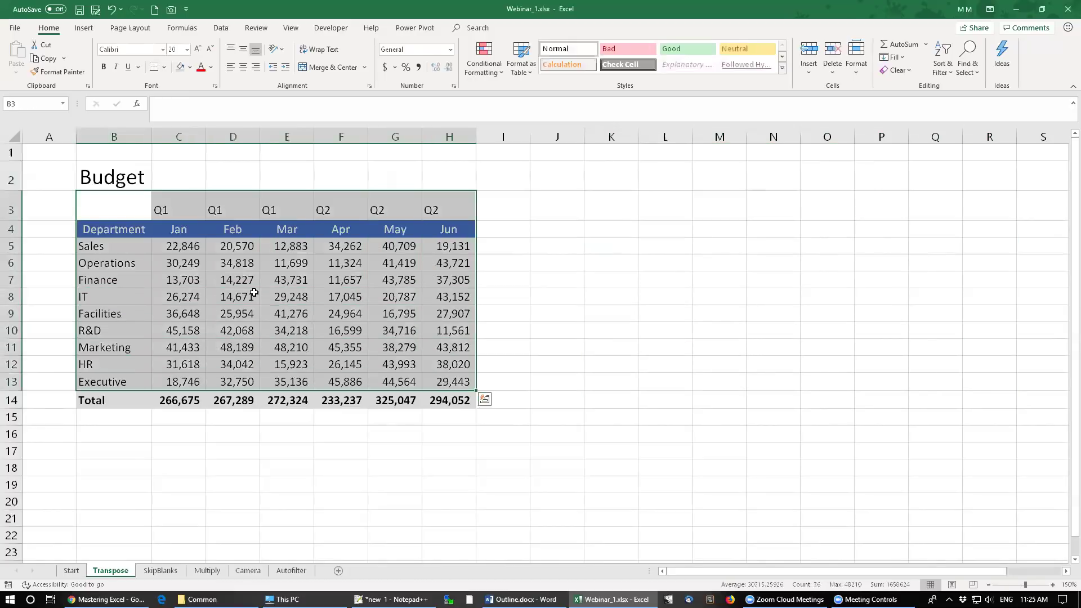
{"action": "right_click", "coordinate": [248, 287]}
{"action": "left_click", "coordinate": [285, 311]}
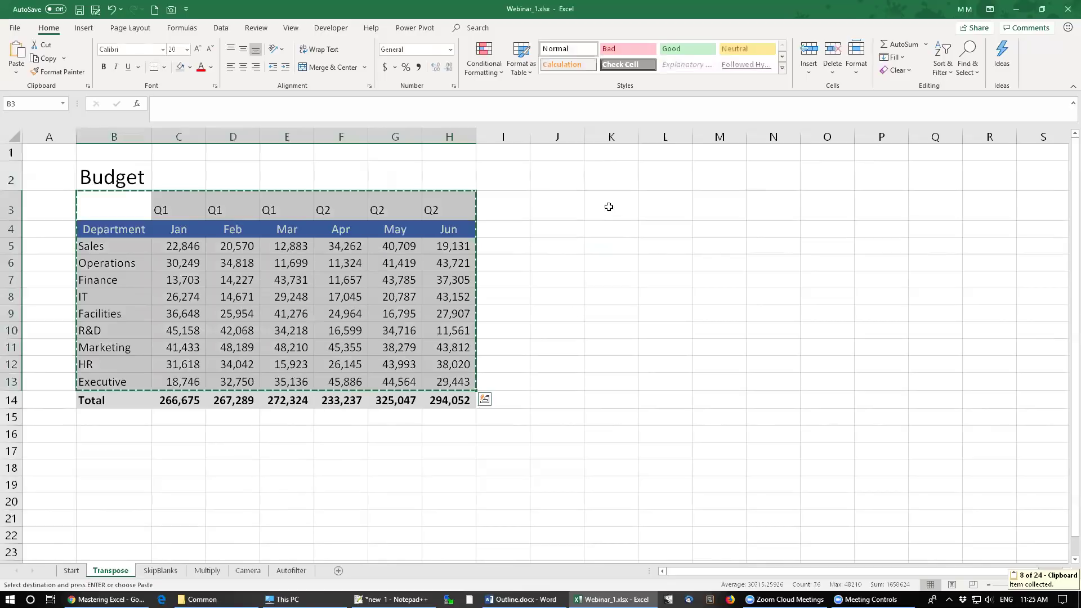
{"action": "left_click", "coordinate": [608, 207]}
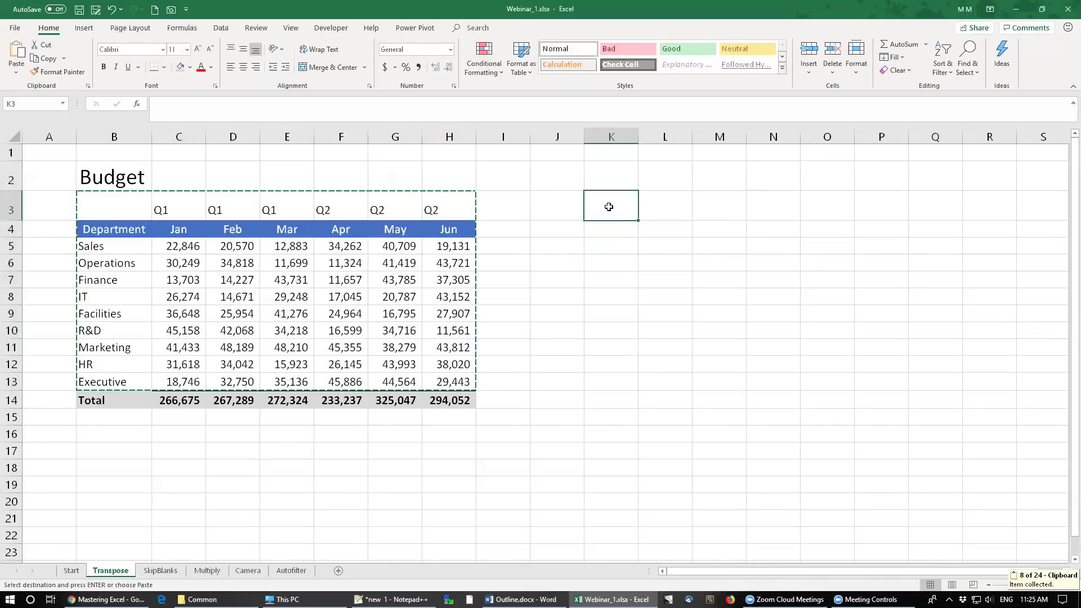
{"action": "left_click", "coordinate": [15, 74]}
{"action": "key", "text": "n"}
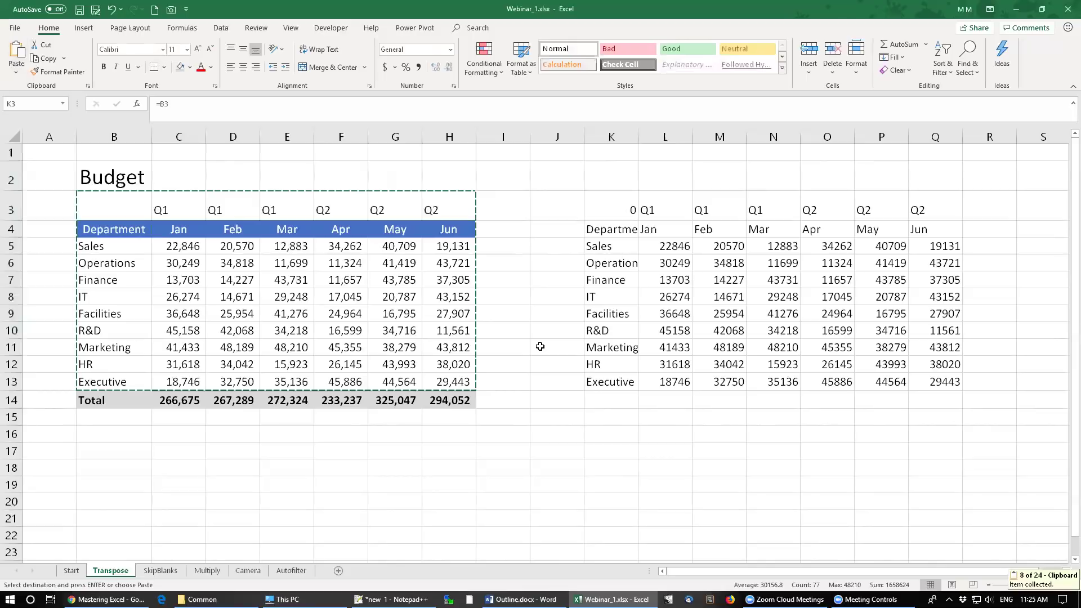
Check L5's link formula, enter =D5 in M5, then clear the linked copy from K2:Q14
{"action": "left_click", "coordinate": [680, 249]}
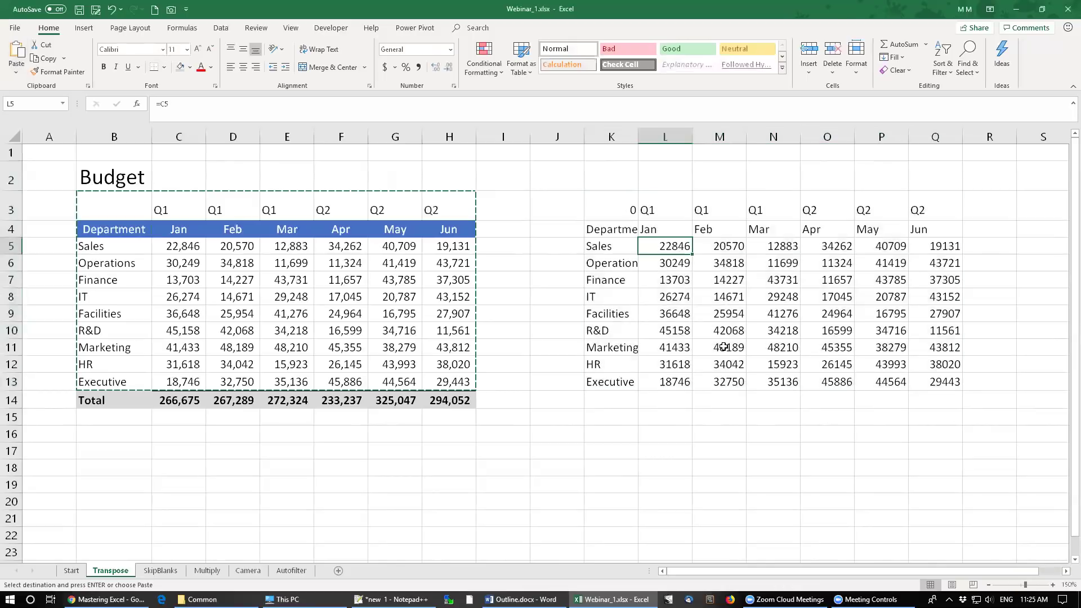
{"action": "key", "text": "F2"}
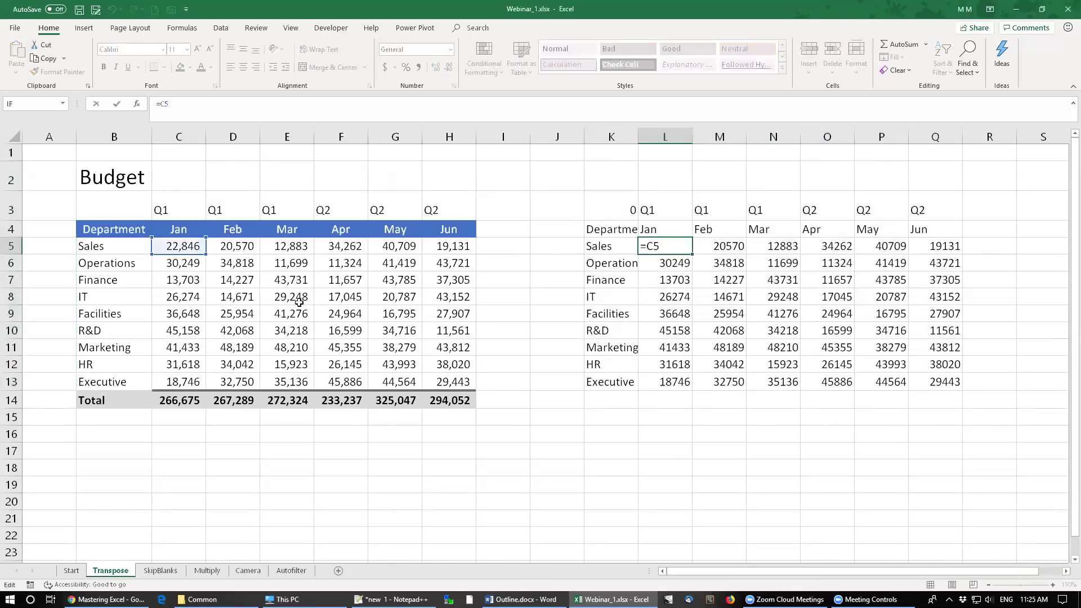
{"action": "key", "text": "Escape"}
{"action": "left_click", "coordinate": [719, 250]}
{"action": "type", "text": "="}
{"action": "left_click", "coordinate": [228, 246]}
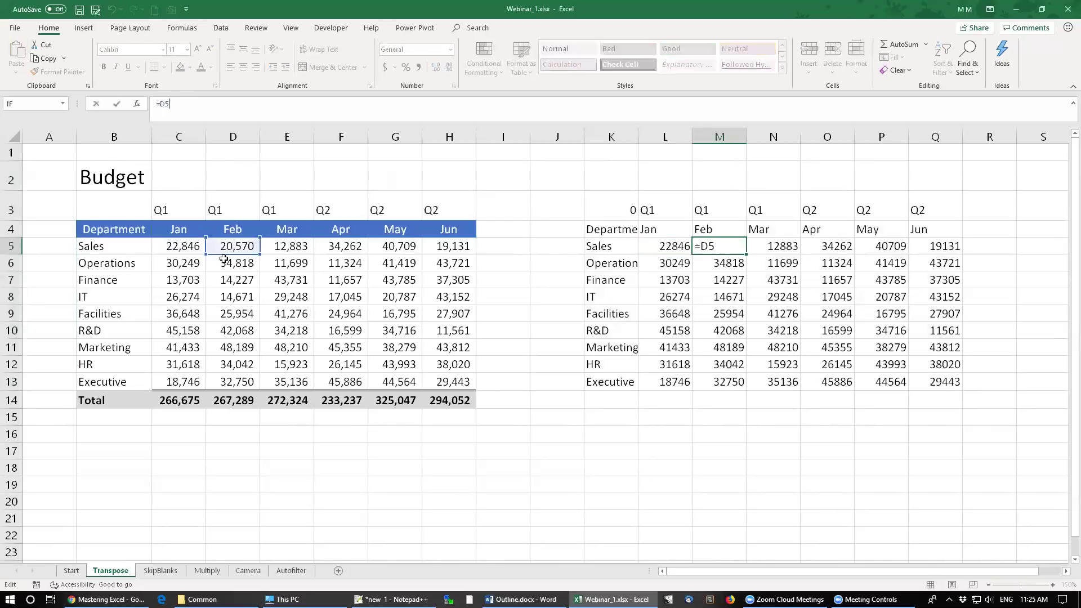
{"action": "key", "text": "ctrl+Return"}
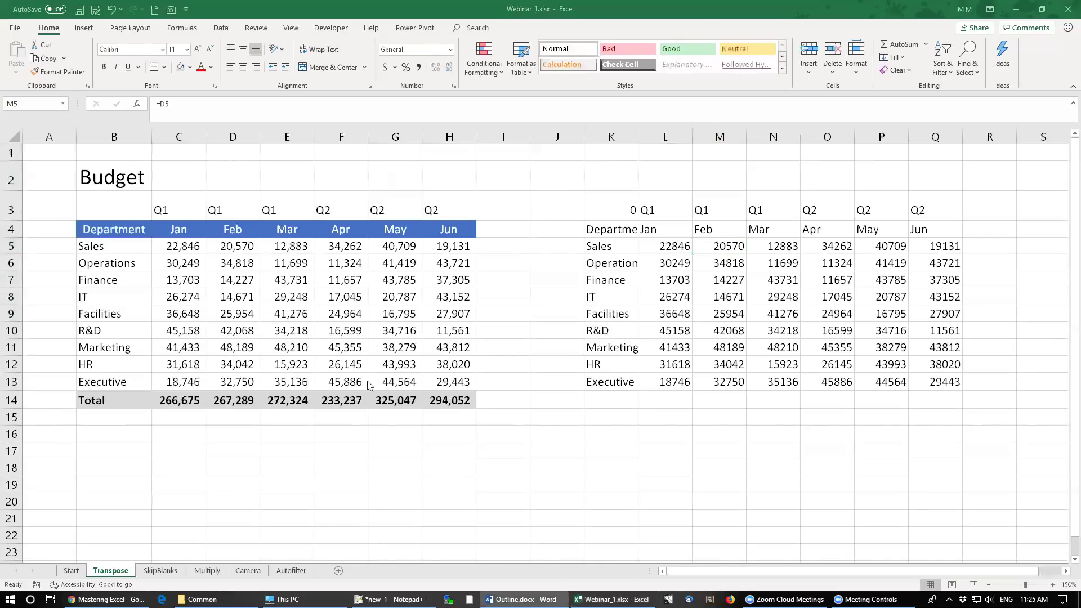
{"action": "left_click_drag", "start_coordinate": [593, 177], "coordinate": [946, 402]}
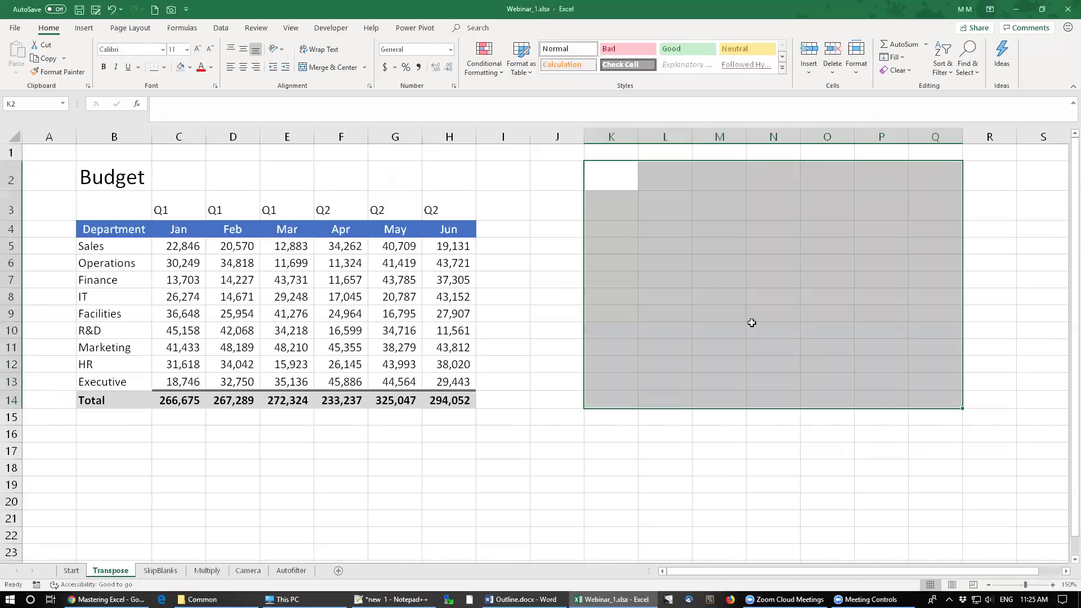
{"action": "left_click", "coordinate": [698, 281]}
{"action": "left_click_drag", "start_coordinate": [172, 208], "coordinate": [265, 213]}
{"action": "right_click", "coordinate": [229, 209]}
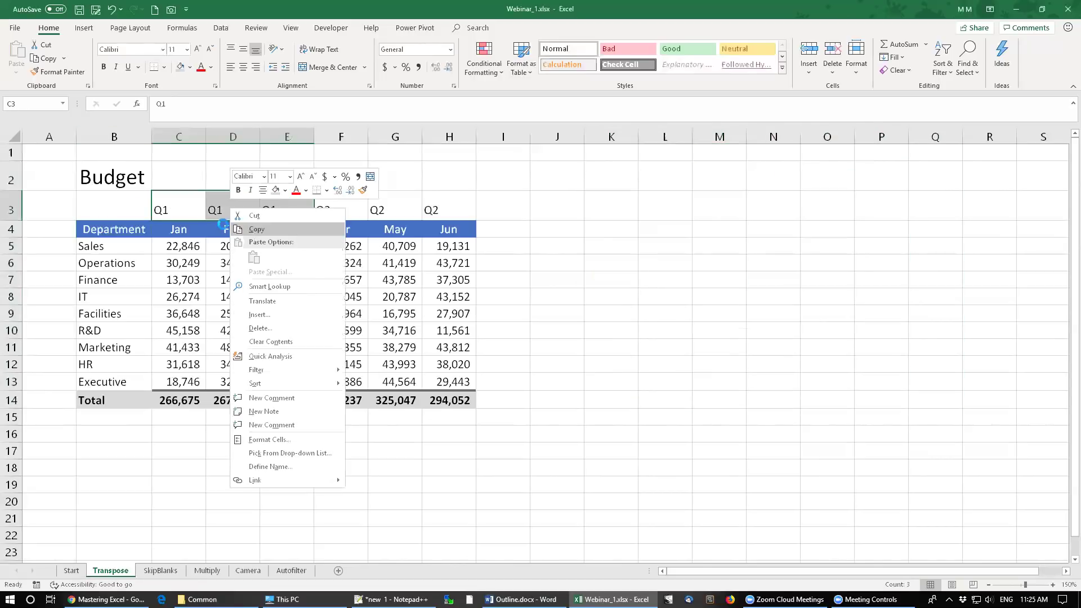
{"action": "left_click", "coordinate": [237, 226]}
{"action": "left_click", "coordinate": [17, 76]}
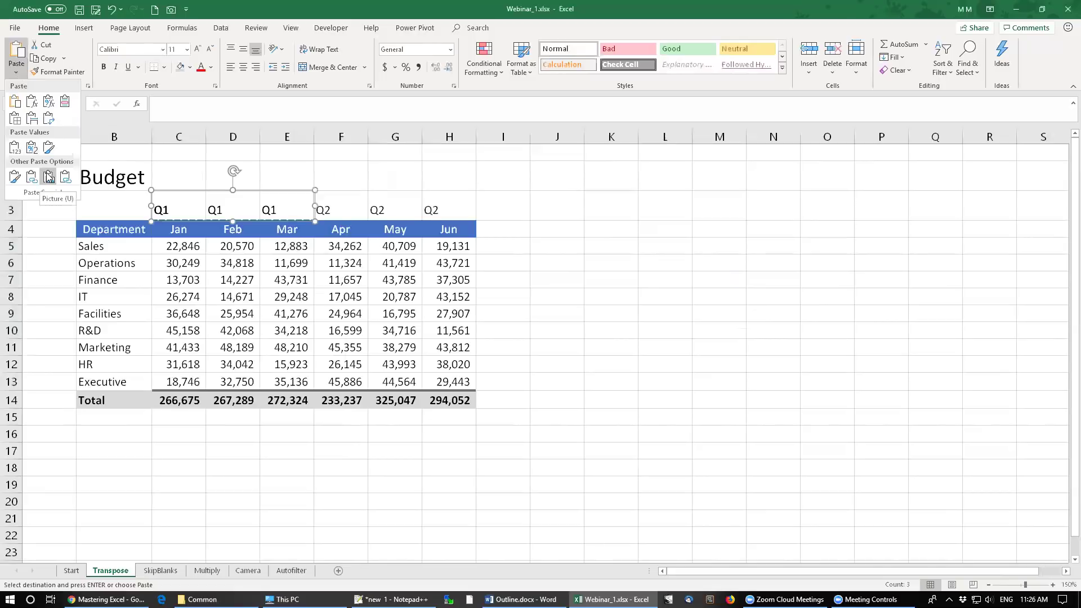
{"action": "key", "text": "Escape"}
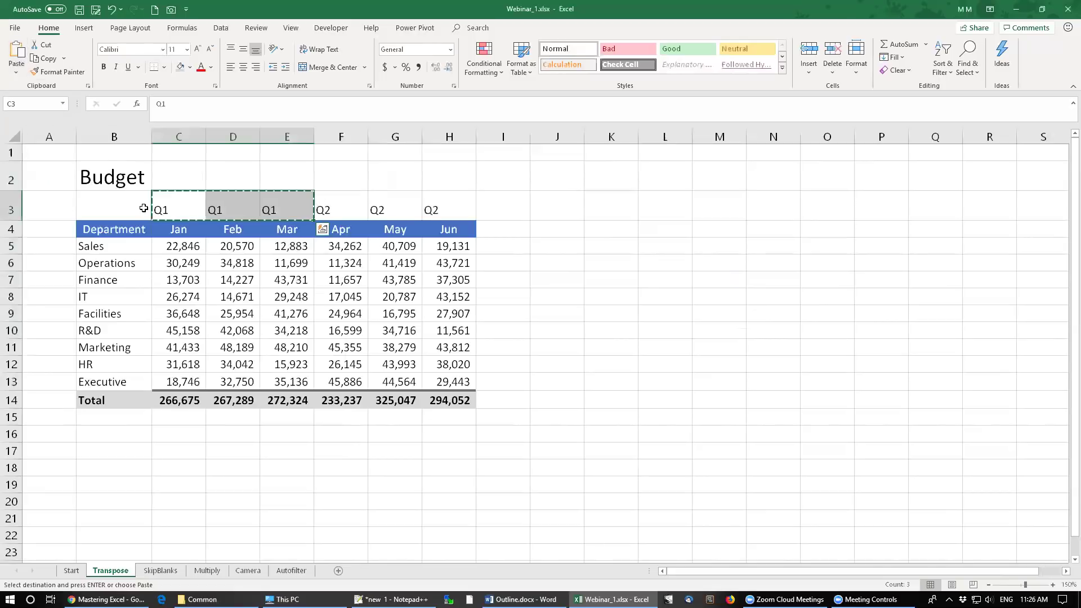
{"action": "key", "text": "Escape"}
{"action": "left_click_drag", "start_coordinate": [123, 179], "coordinate": [443, 395]}
Copy the whole Budget table and paste it as a picture at K2
{"action": "right_click", "coordinate": [195, 222]}
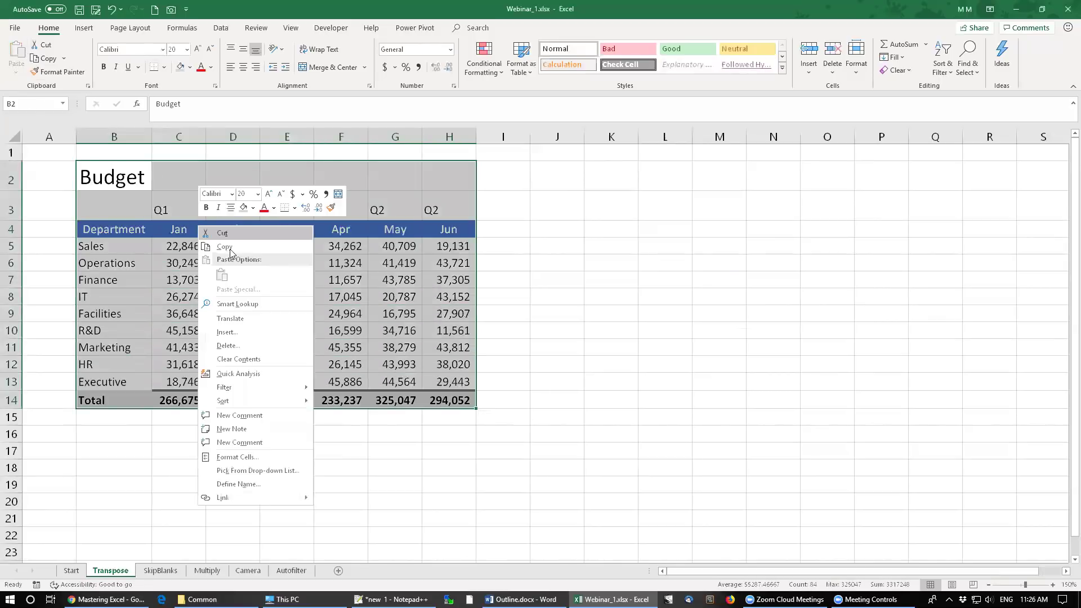
{"action": "left_click", "coordinate": [242, 244]}
{"action": "left_click", "coordinate": [606, 179]}
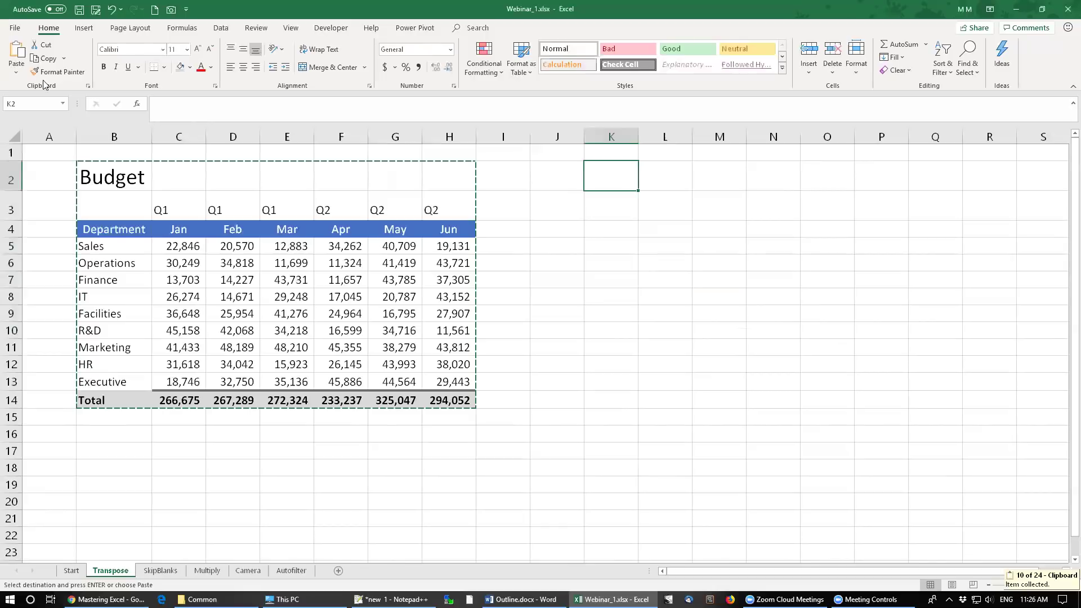
{"action": "left_click", "coordinate": [16, 72]}
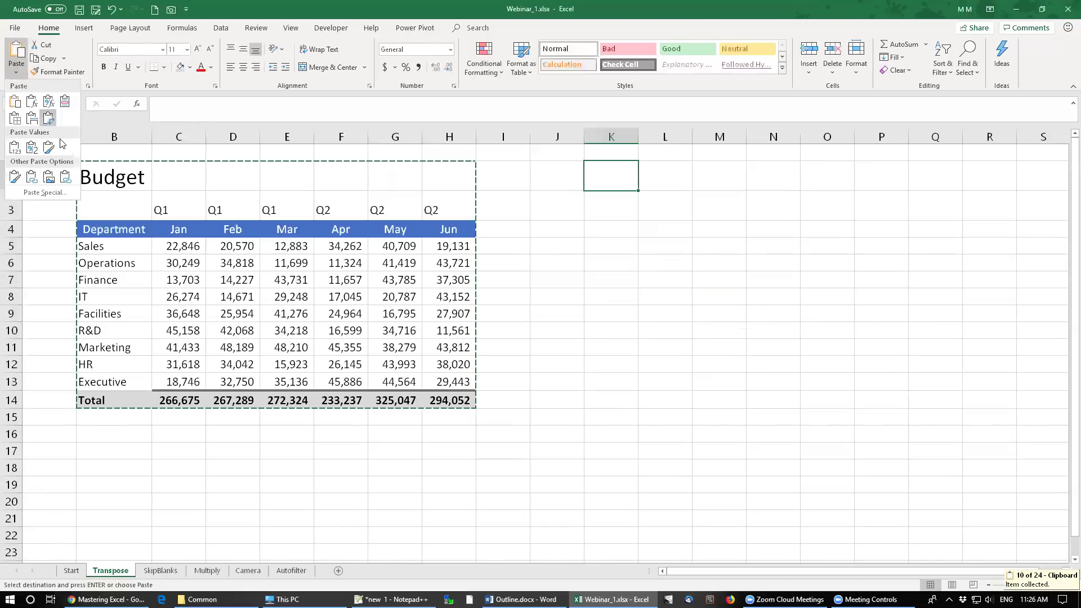
{"action": "left_click", "coordinate": [49, 176]}
Move and resize the Budget picture, placing it at K2 beside the table
{"action": "left_click_drag", "start_coordinate": [629, 252], "coordinate": [670, 238]}
{"action": "left_click_drag", "start_coordinate": [731, 315], "coordinate": [673, 373]}
{"action": "mouse_move", "coordinate": [565, 204]}
{"action": "left_mouse_down"}
{"action": "mouse_move", "coordinate": [632, 258]}
{"action": "mouse_move", "coordinate": [653, 257]}
{"action": "mouse_move", "coordinate": [554, 196]}
{"action": "left_mouse_up"}
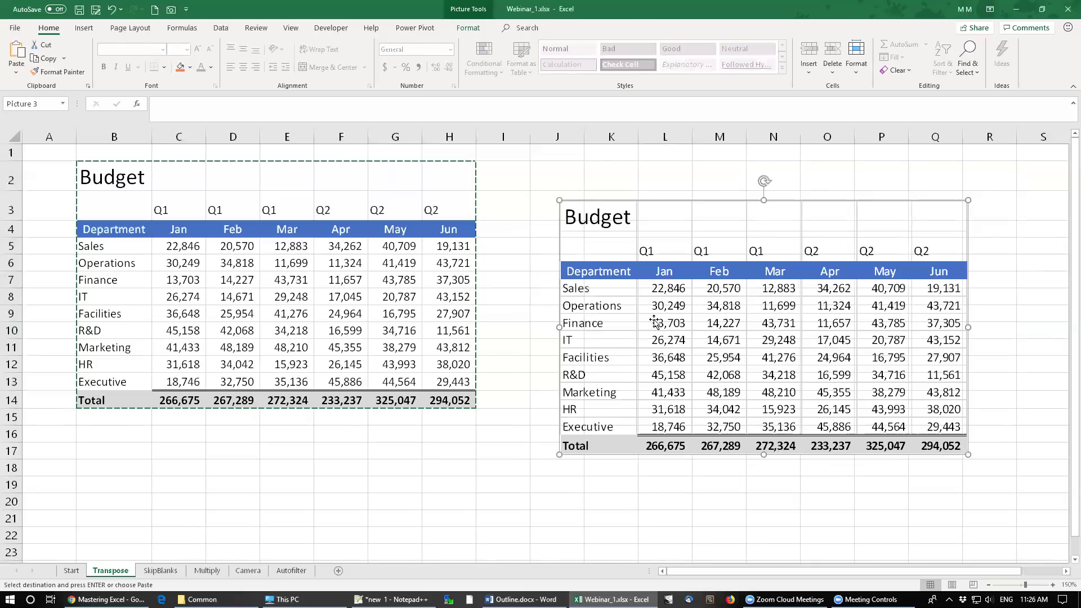
{"action": "left_click_drag", "start_coordinate": [667, 310], "coordinate": [625, 290]}
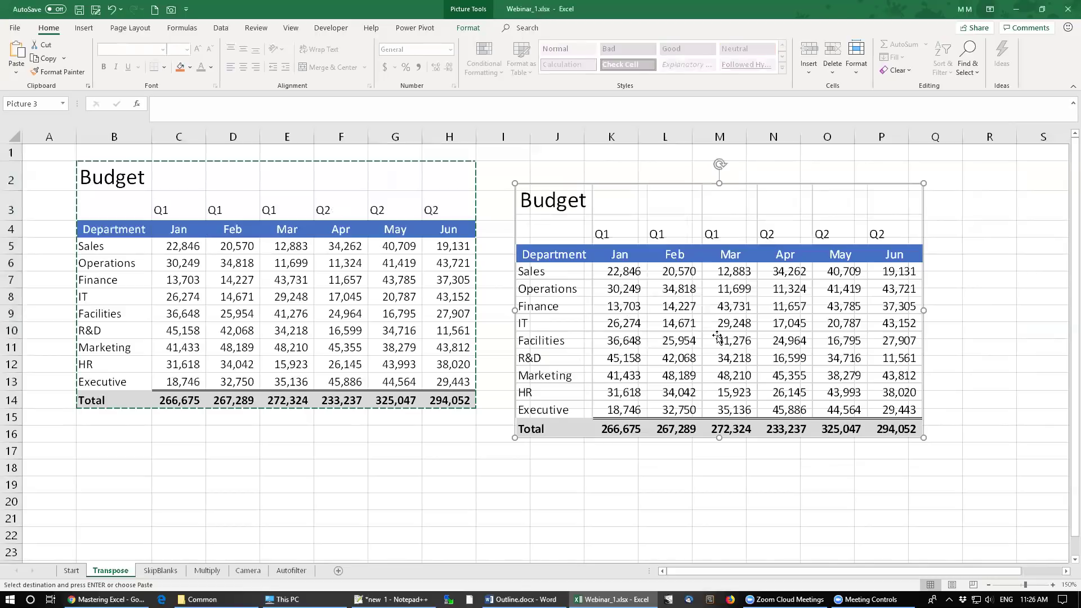
{"action": "left_click_drag", "start_coordinate": [753, 348], "coordinate": [805, 330]}
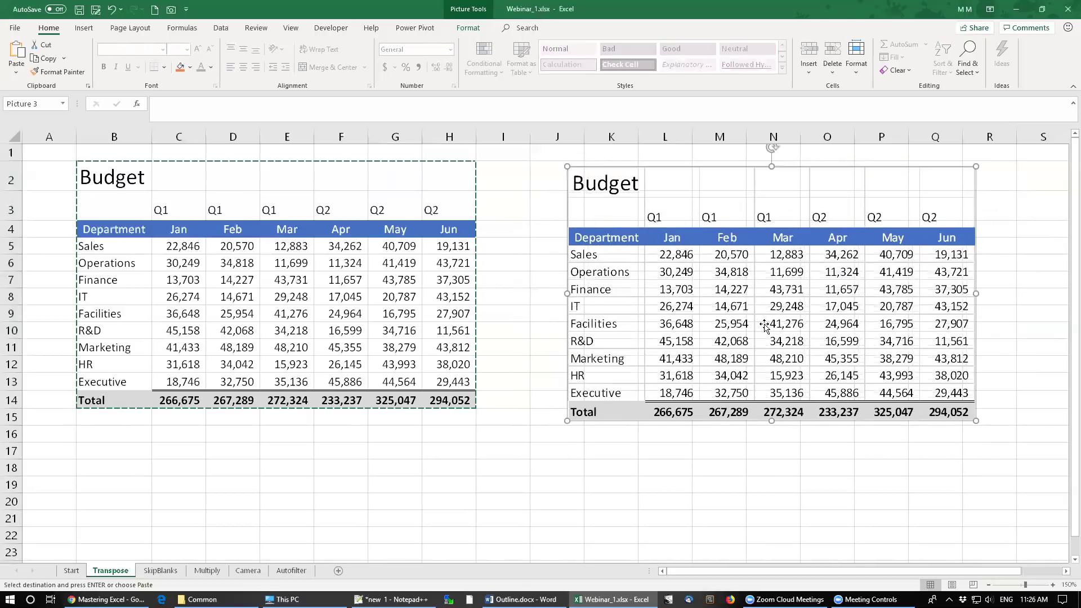
Cancel the pending copy, delete the picture, and copy the Budget title cell B2
{"action": "key", "text": "Escape"}
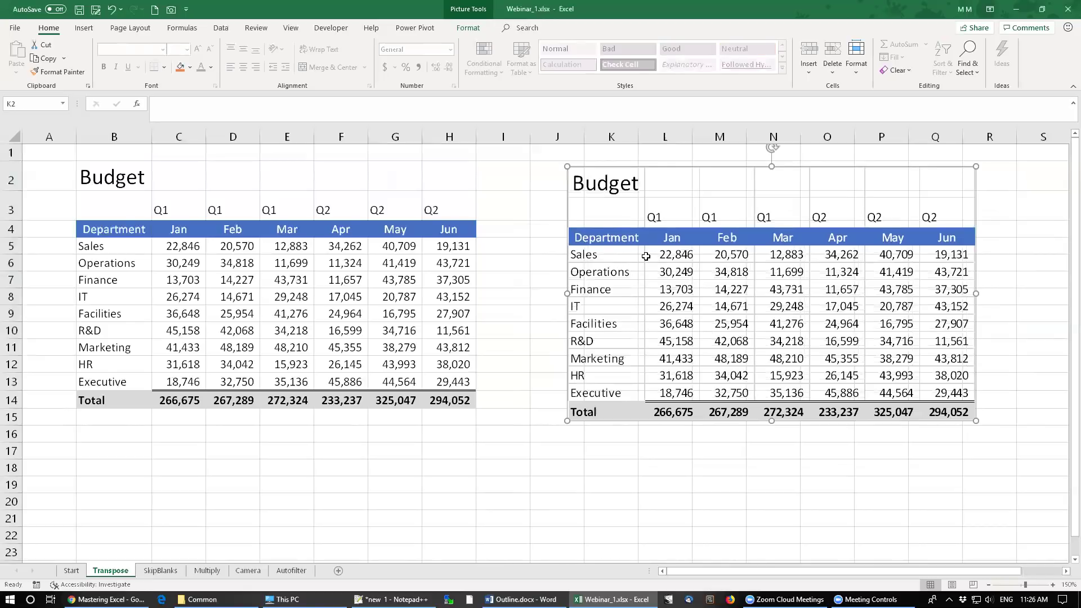
{"action": "key", "text": "Delete"}
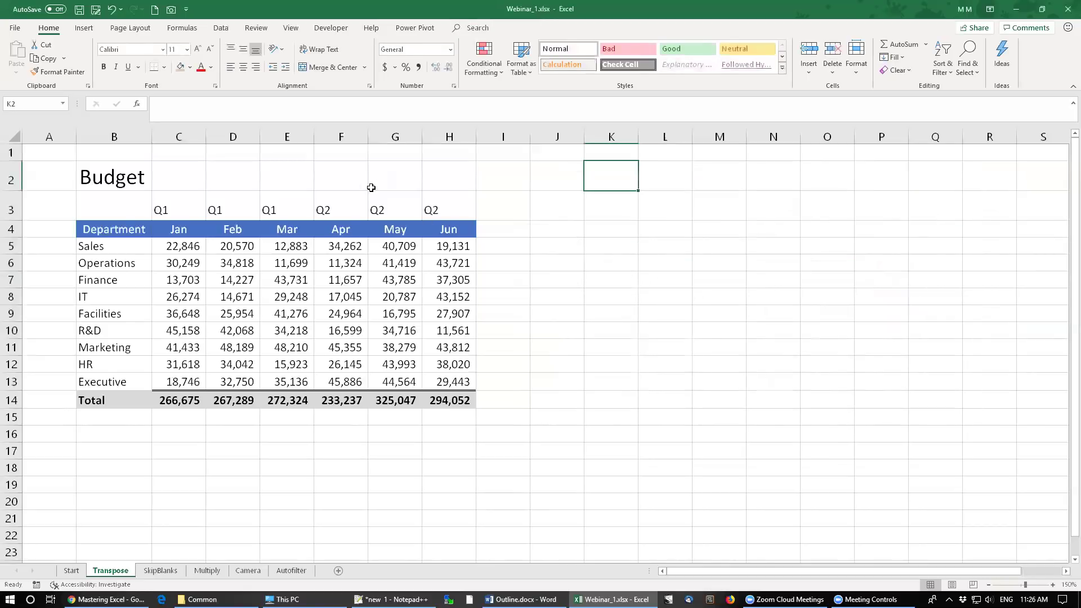
{"action": "right_click", "coordinate": [115, 174]}
{"action": "left_click", "coordinate": [169, 198]}
Open the Paste Special dialog for the copied Budget title from the Paste dropdown
{"action": "left_click", "coordinate": [12, 74]}
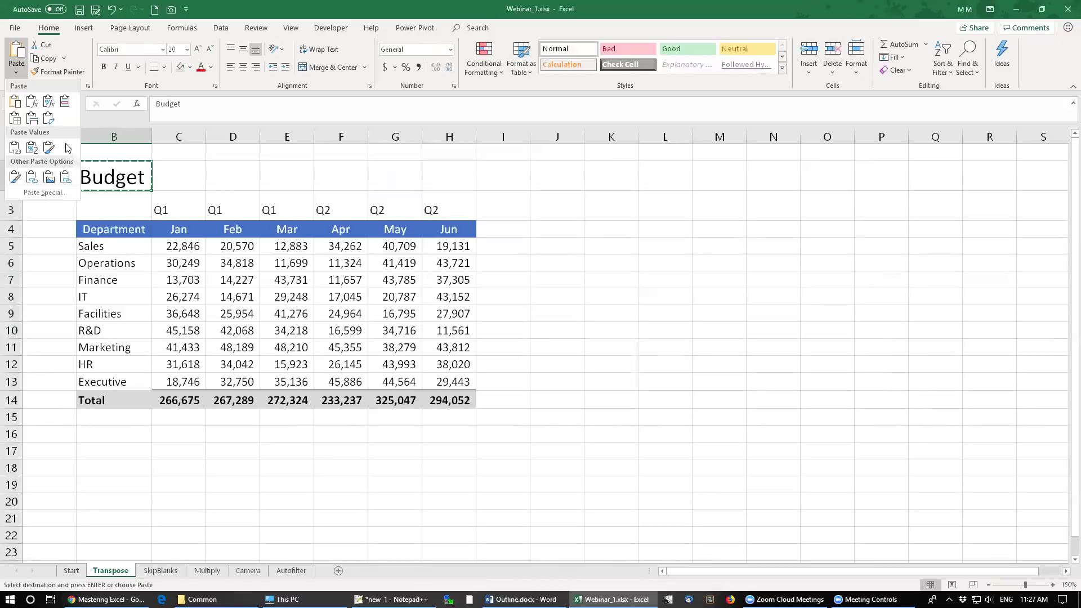
{"action": "left_click", "coordinate": [40, 192]}
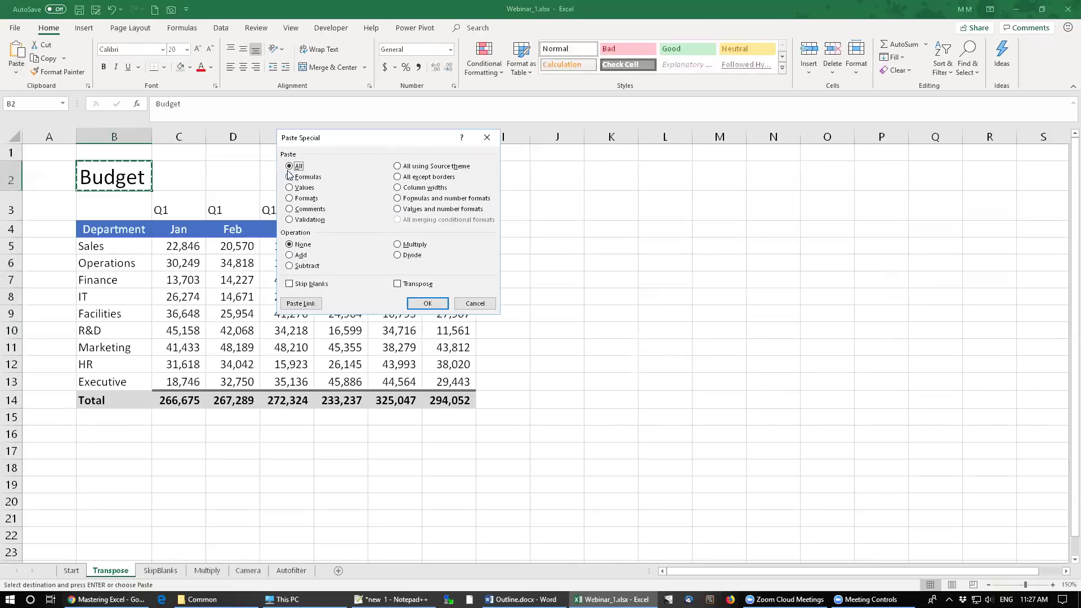
{"action": "left_click", "coordinate": [474, 304]}
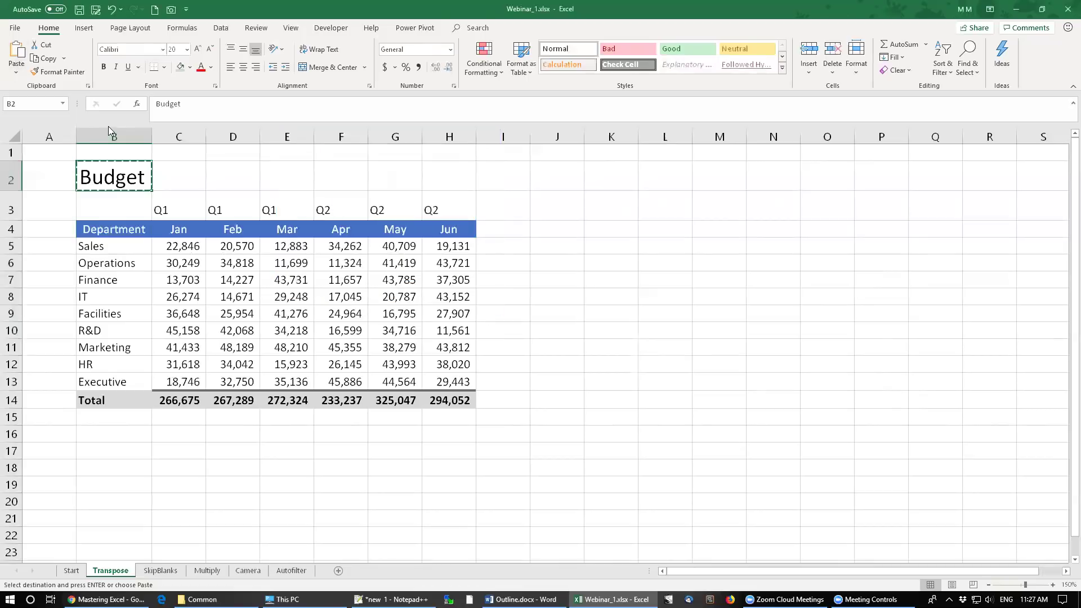
{"action": "left_click", "coordinate": [24, 72]}
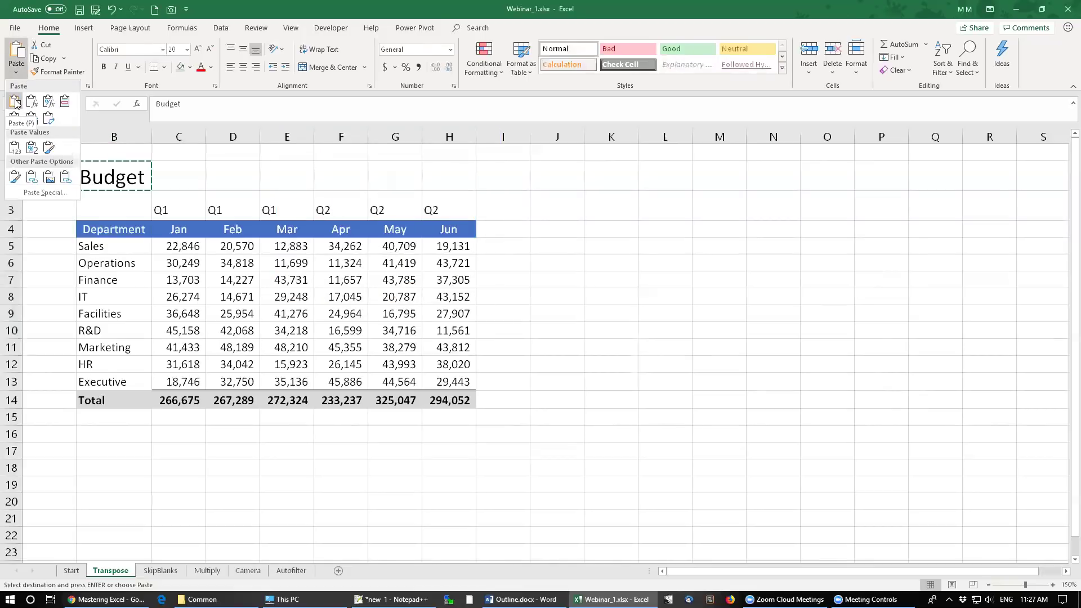
{"action": "left_click", "coordinate": [45, 192]}
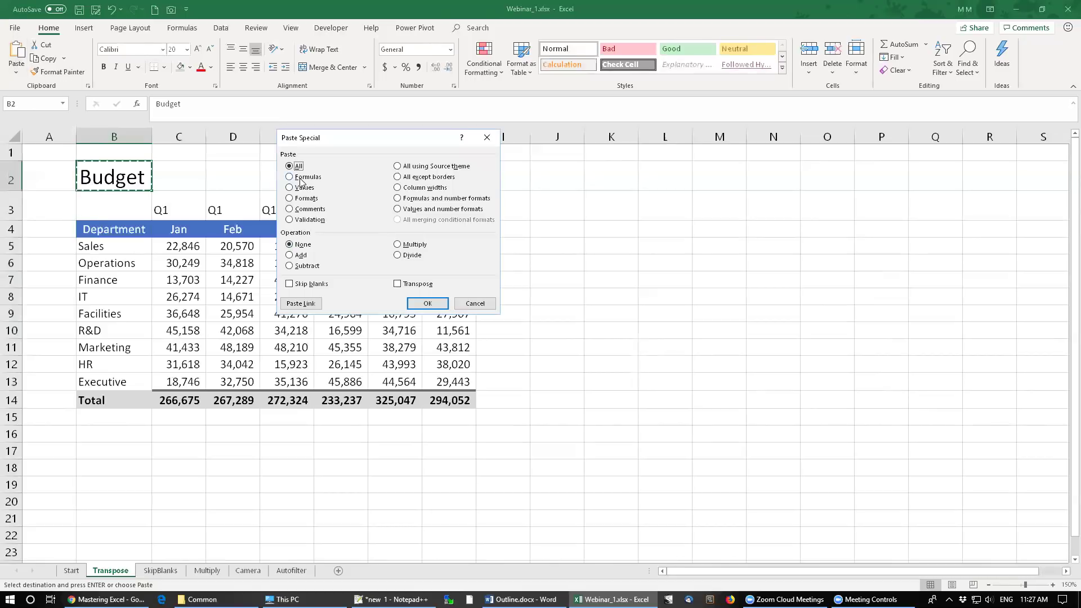
{"action": "left_click", "coordinate": [475, 303]}
{"action": "left_click", "coordinate": [16, 72]}
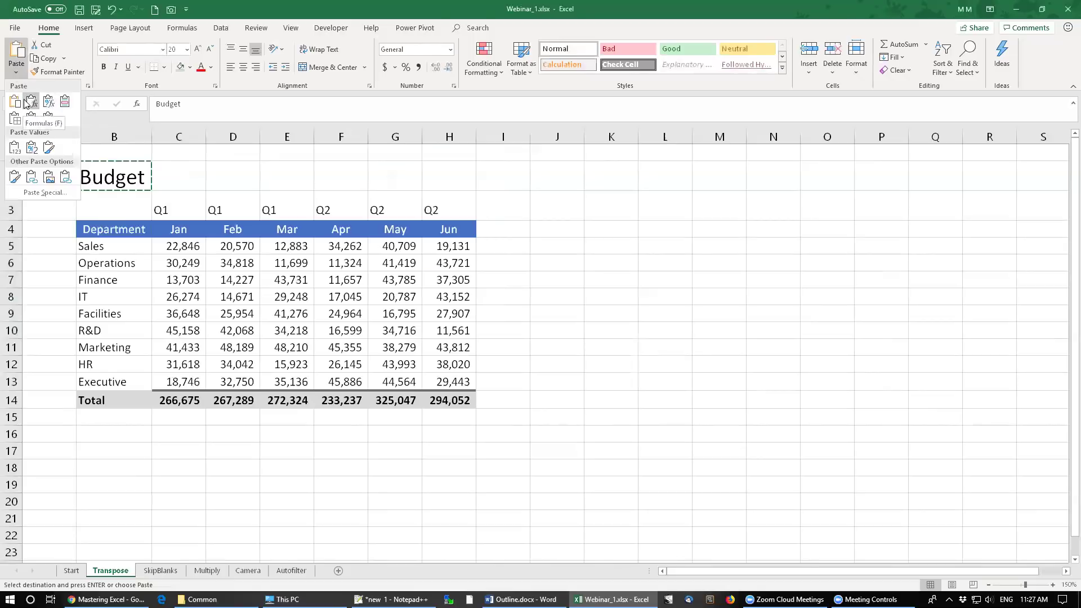
{"action": "left_click", "coordinate": [38, 193]}
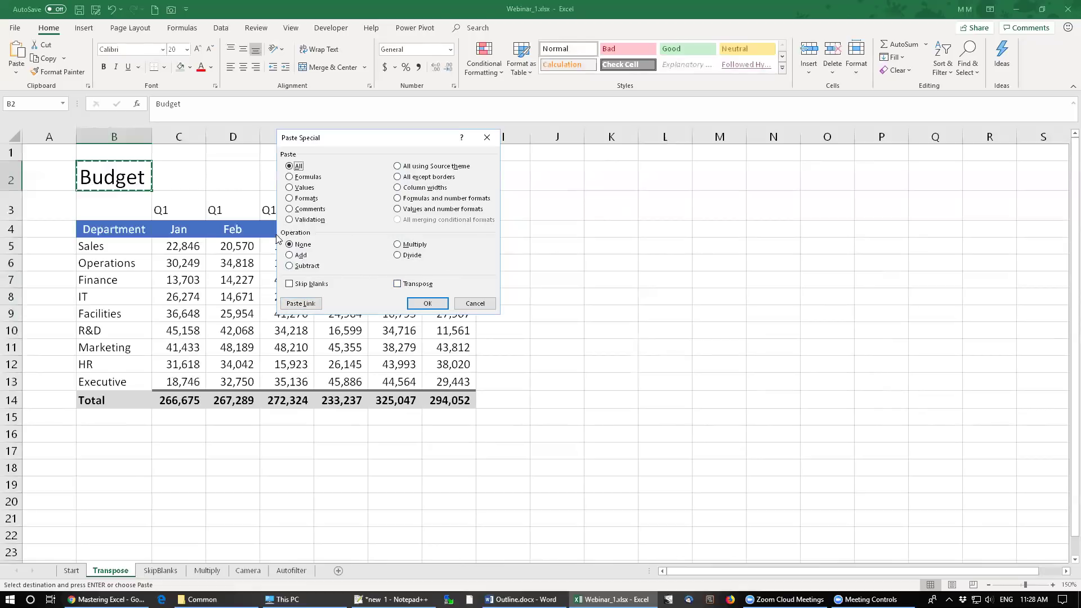
Cancel Paste Special without pasting and clear the copy marquee around the Budget title in B2
{"action": "left_click", "coordinate": [473, 303]}
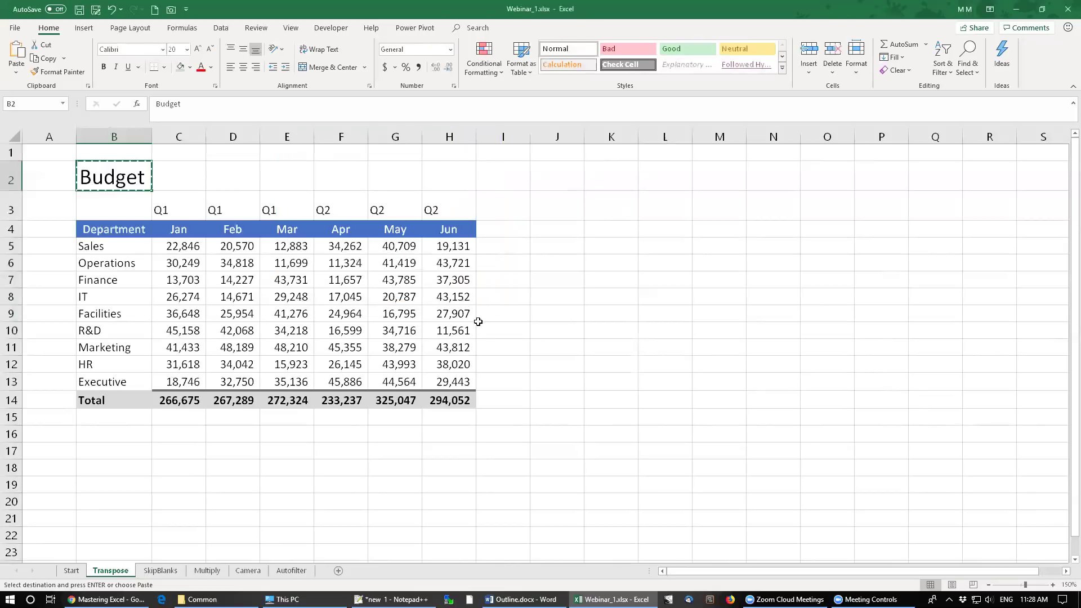
{"action": "key", "text": "Escape"}
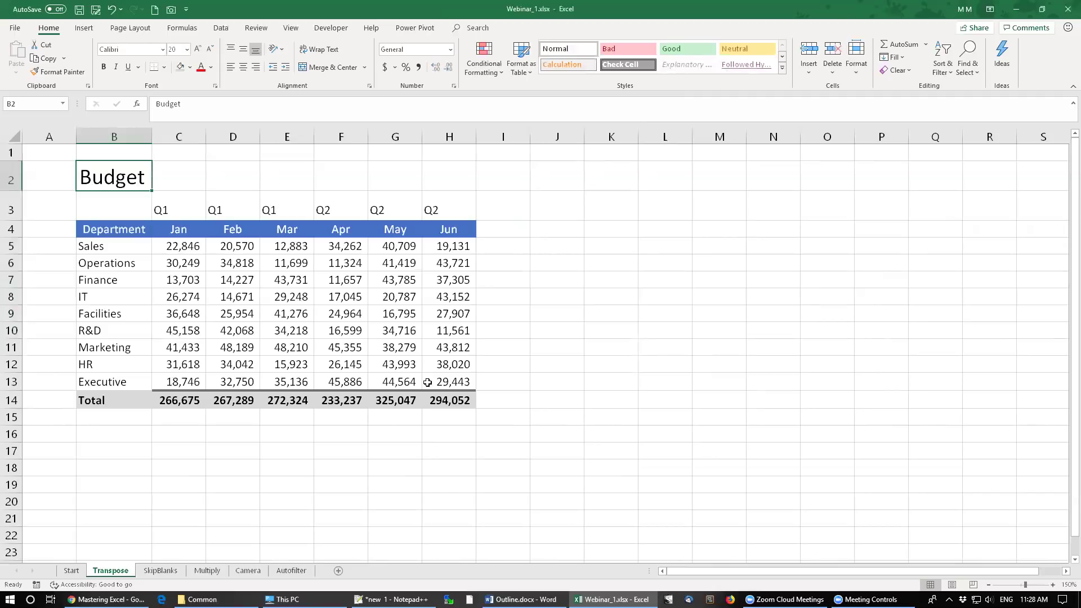
{"action": "left_click", "coordinate": [395, 248]}
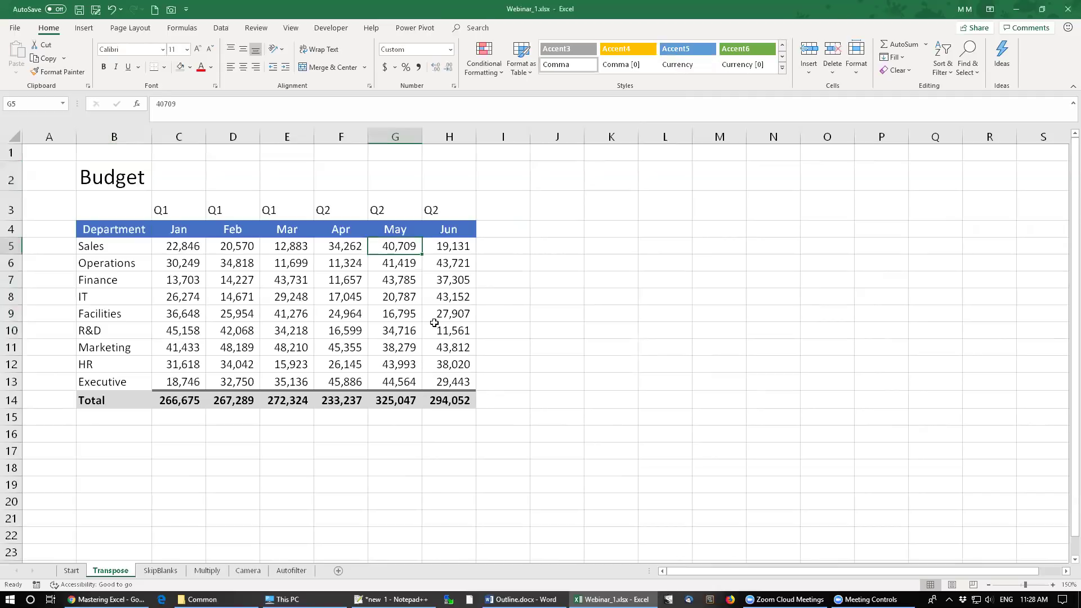
{"action": "key", "text": "Delete"}
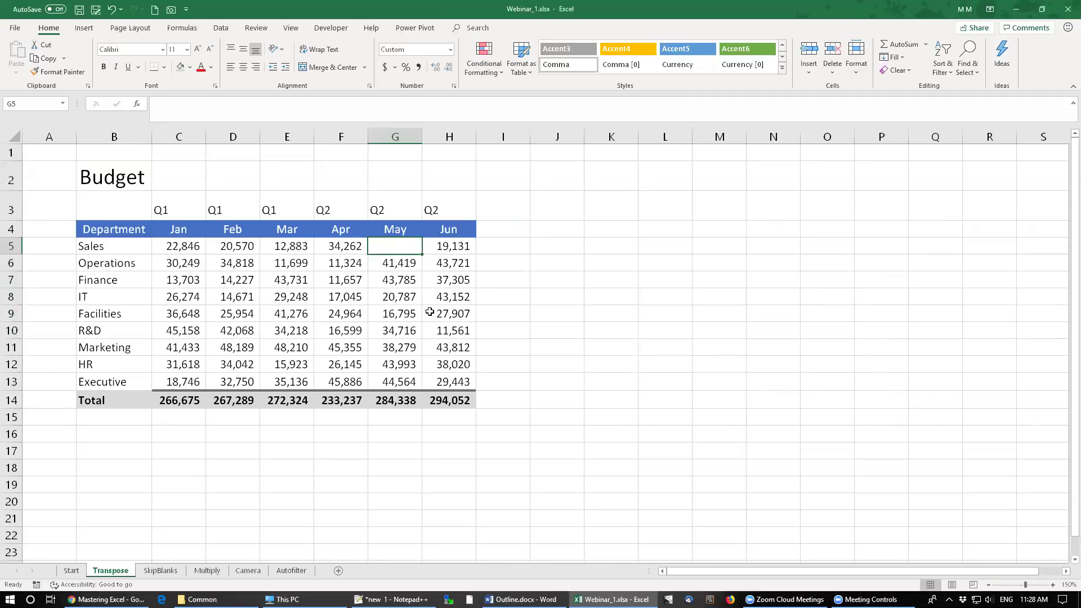
{"action": "left_click", "coordinate": [393, 400]}
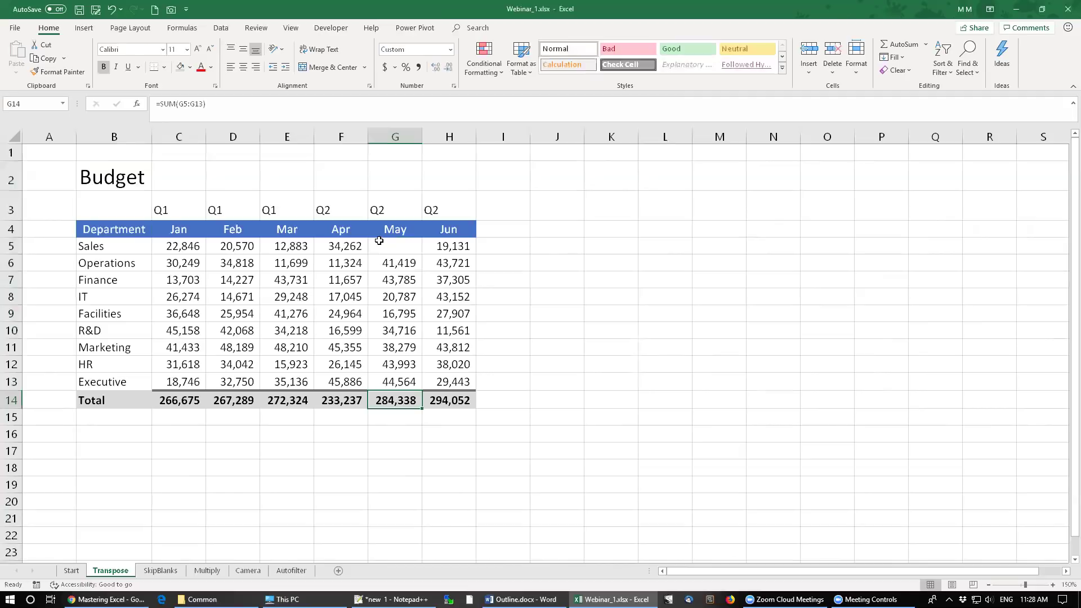
{"action": "key", "text": "ctrl+z"}
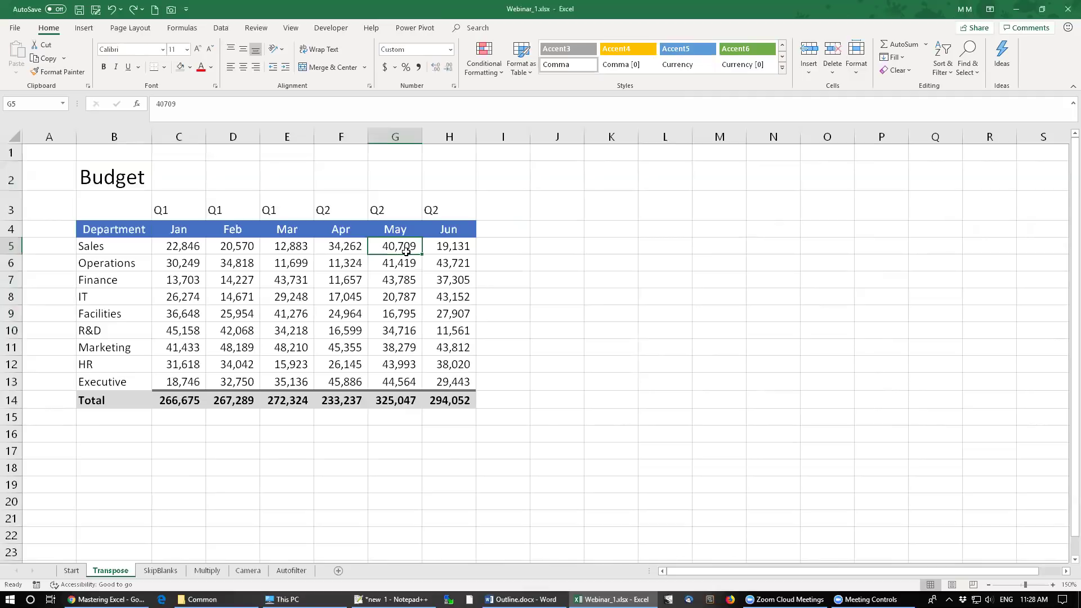
{"action": "left_click", "coordinate": [159, 104]}
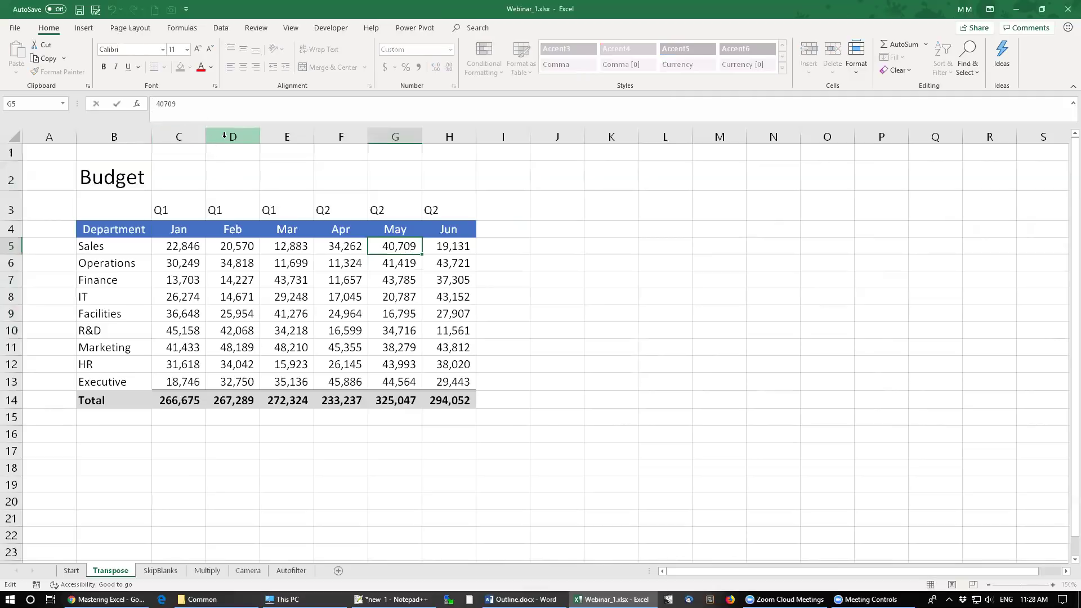
{"action": "type", "text": "="}
{"action": "left_click", "coordinate": [253, 109]}
{"action": "type", "text": "*0"}
{"action": "key", "text": "ctrl+Return"}
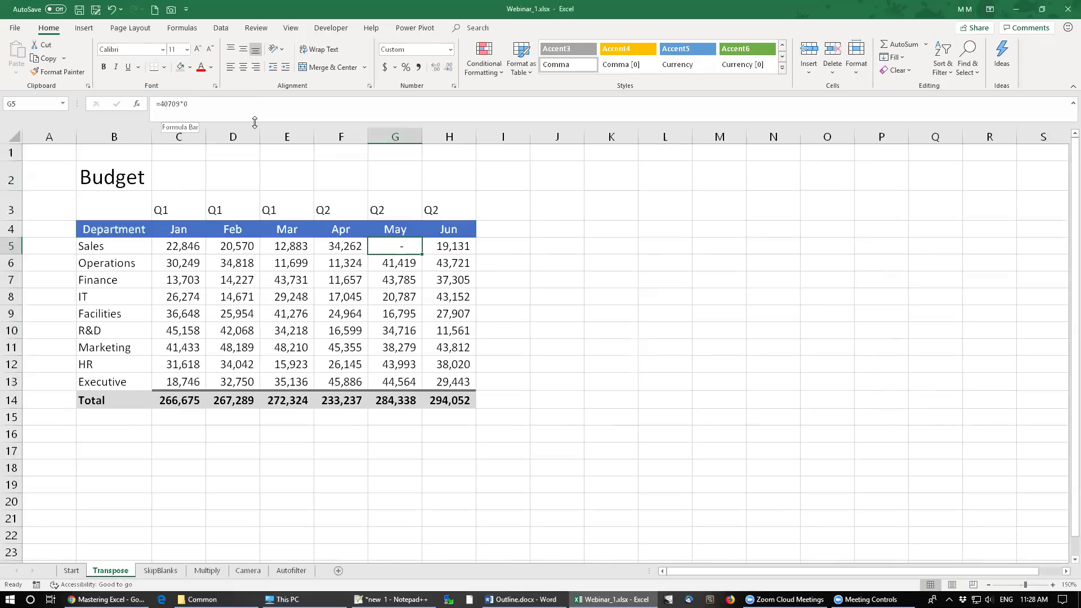
{"action": "left_click", "coordinate": [209, 106]}
{"action": "key", "text": "BackSpace"}
{"action": "key", "text": "BackSpace"}
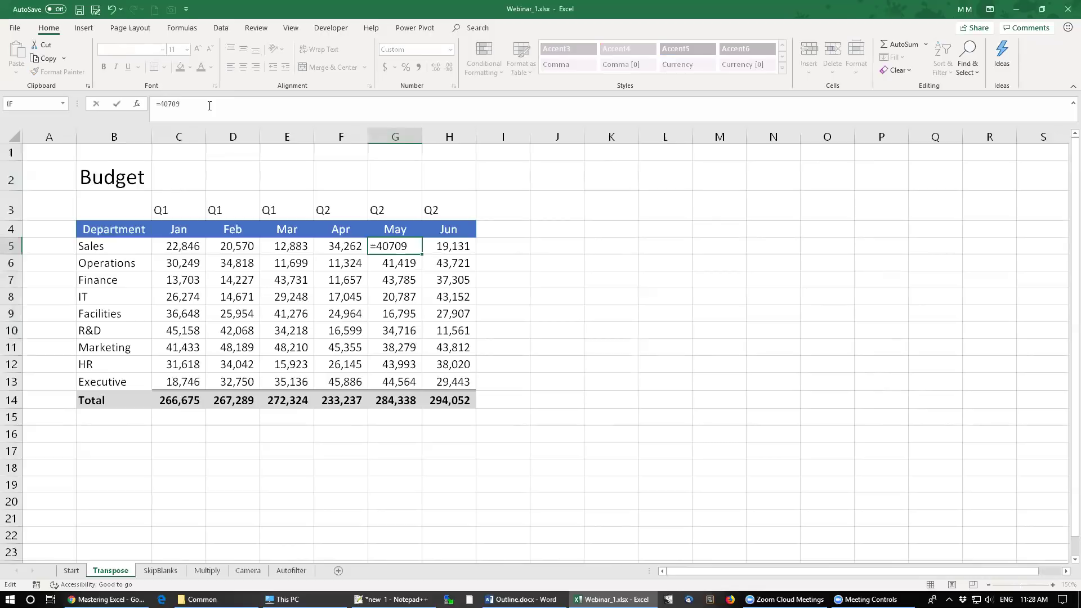
{"action": "key", "text": "Home"}
{"action": "key", "text": "Delete"}
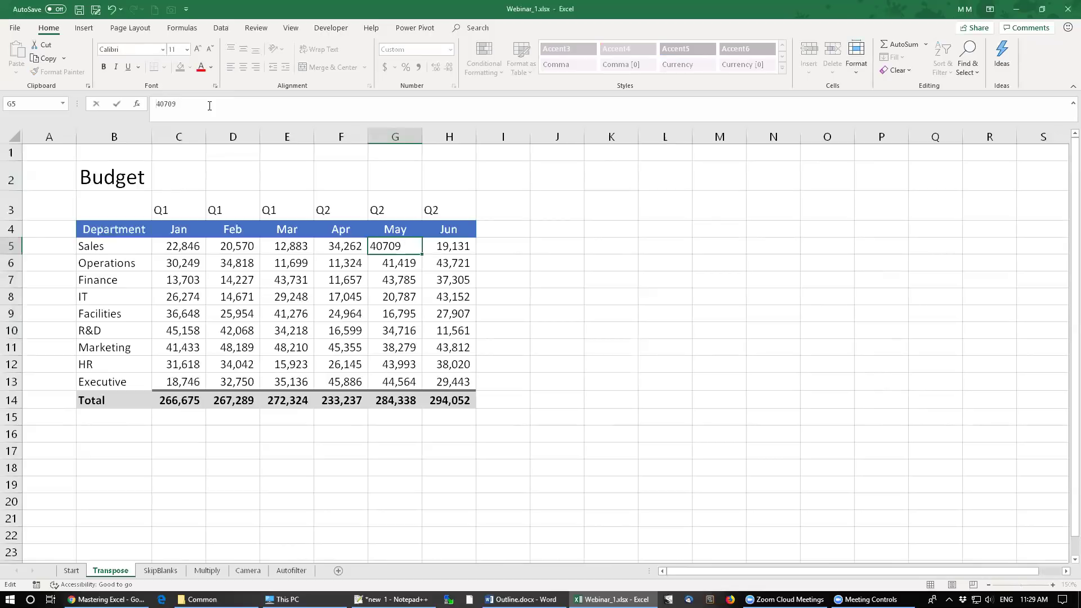
{"action": "key", "text": "ctrl+Return"}
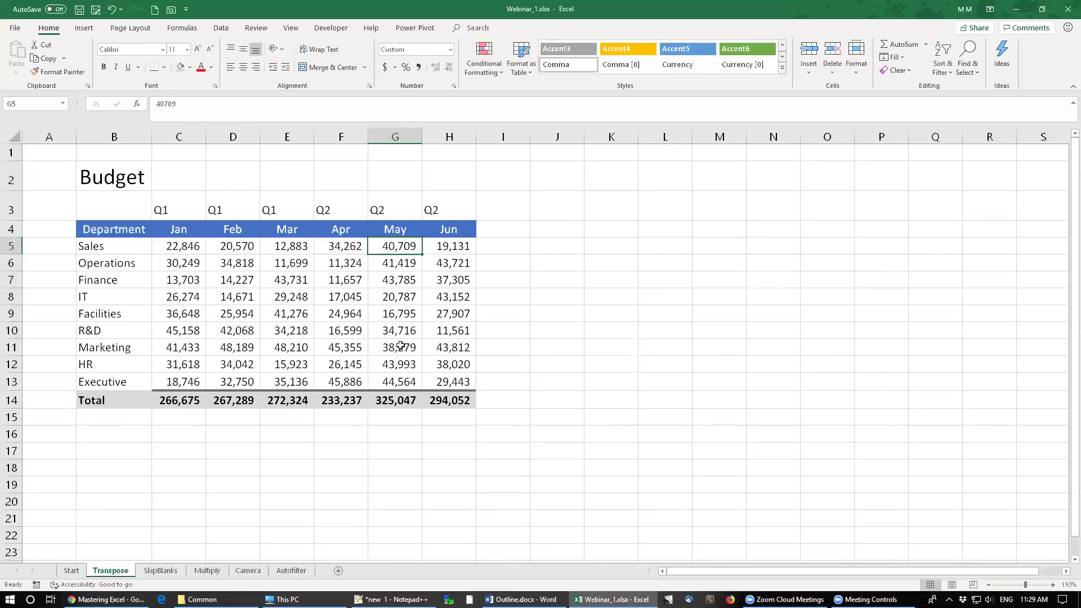
{"action": "left_click", "coordinate": [399, 263]}
{"action": "left_click", "coordinate": [398, 282]}
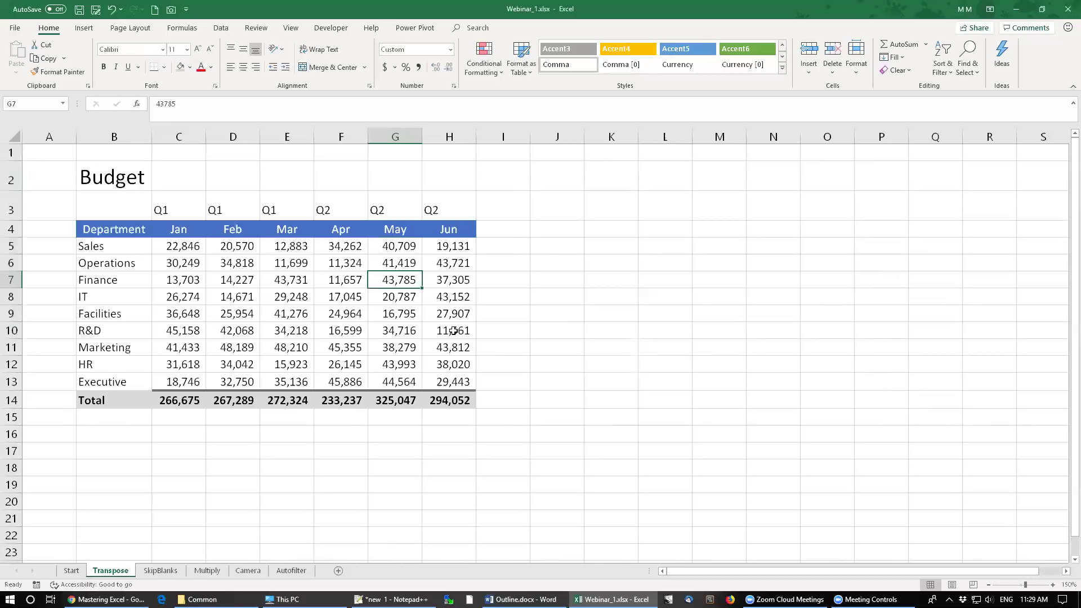
{"action": "left_click", "coordinate": [558, 176]}
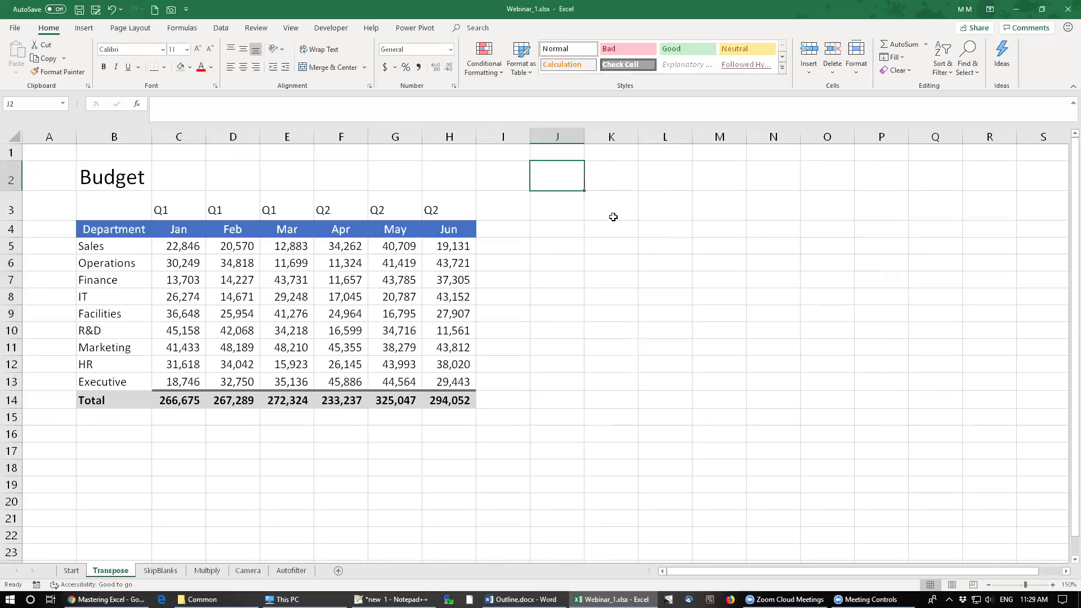
Enter =0 in J2 and copy it
{"action": "type", "text": "=0"}
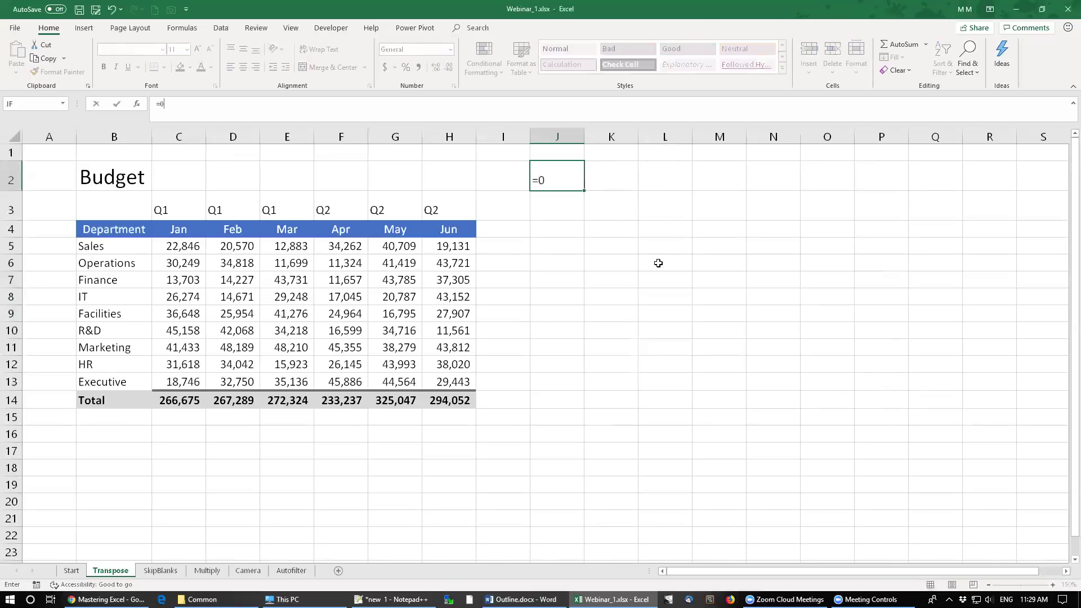
{"action": "left_click", "coordinate": [563, 214]}
{"action": "left_click", "coordinate": [562, 176]}
{"action": "right_click", "coordinate": [562, 176]}
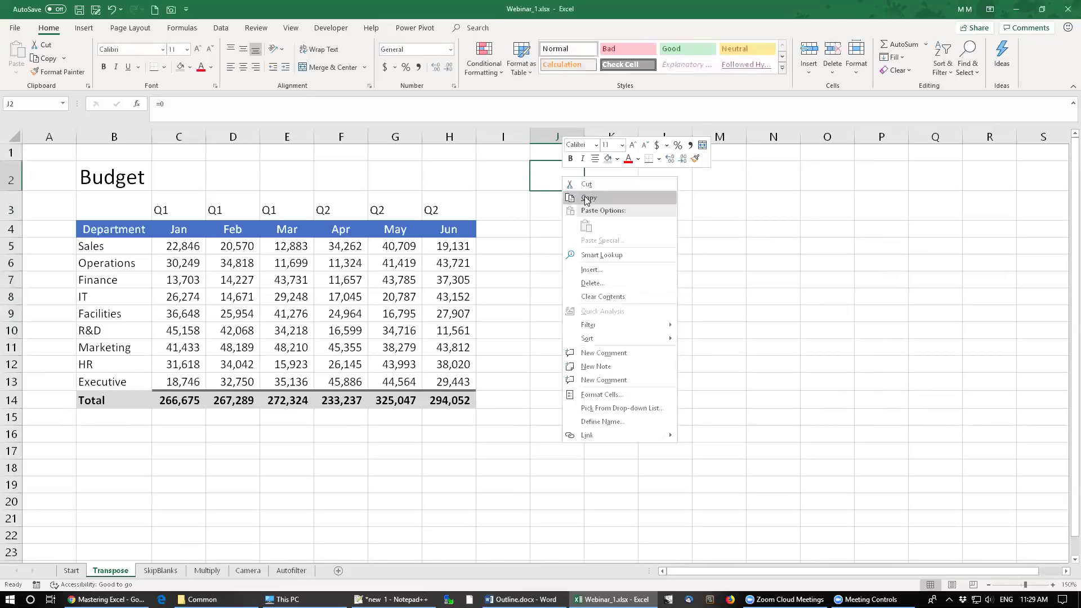
{"action": "left_click", "coordinate": [582, 196]}
Paste-special the 0 onto G5:G6 with Formulas and Multiply, zeroing the Sales and Operations May values
{"action": "left_click_drag", "start_coordinate": [394, 248], "coordinate": [392, 267]}
{"action": "key", "text": "ctrl+v"}
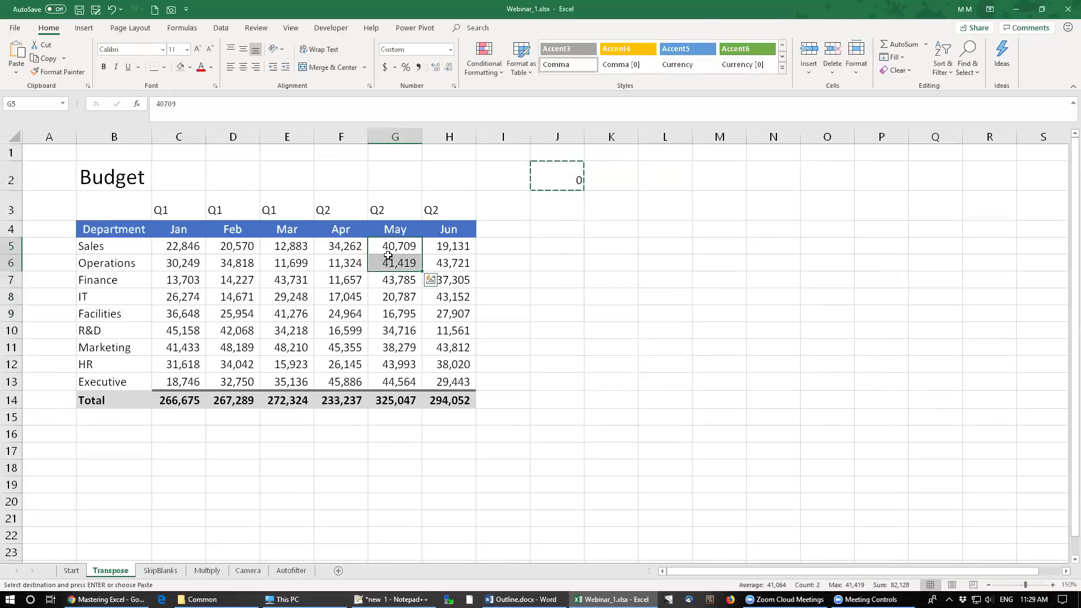
{"action": "right_click", "coordinate": [388, 256]}
{"action": "left_click", "coordinate": [411, 325]}
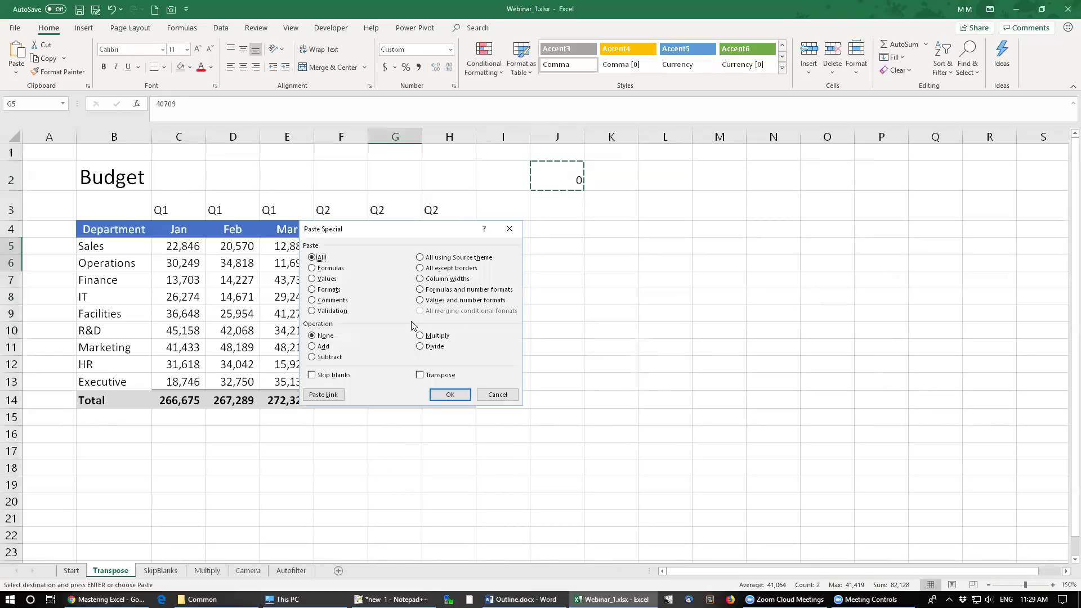
{"action": "left_click", "coordinate": [331, 269]}
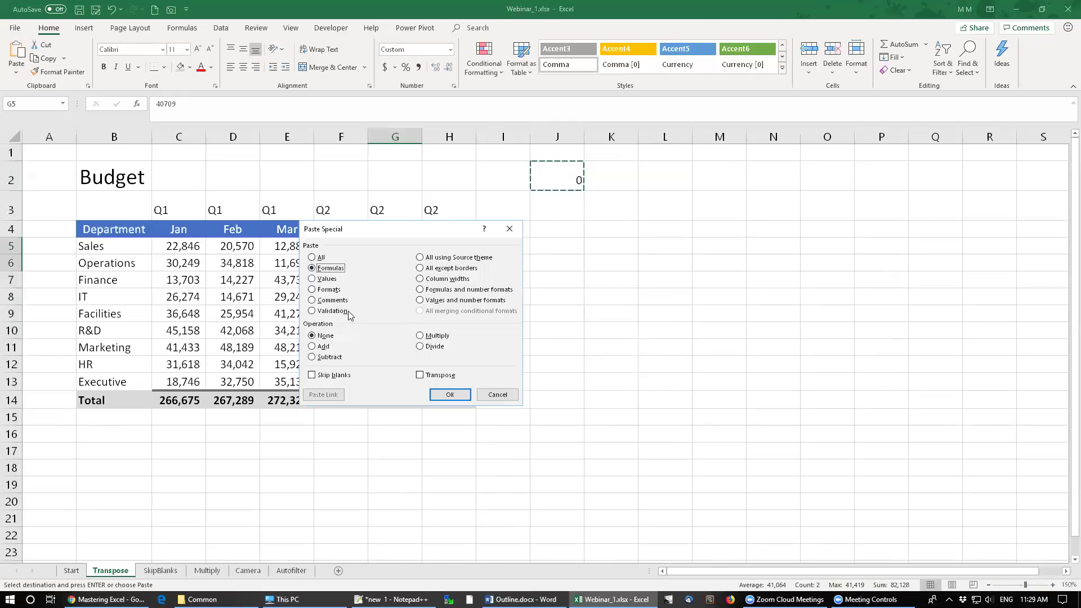
{"action": "left_click", "coordinate": [426, 336]}
{"action": "left_click_drag", "start_coordinate": [403, 234], "coordinate": [592, 215]}
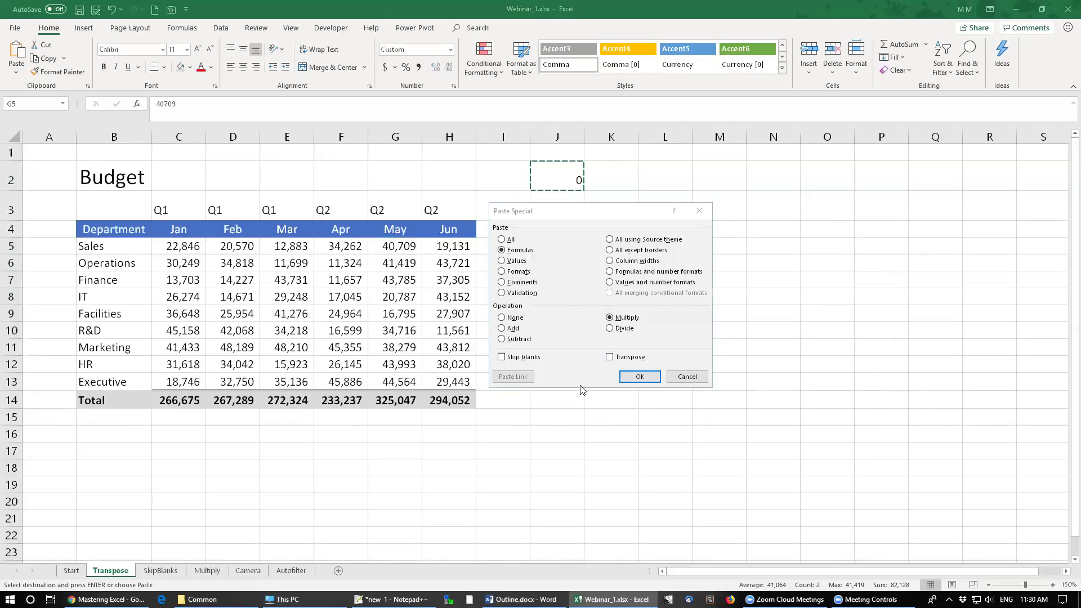
{"action": "left_click", "coordinate": [589, 218]}
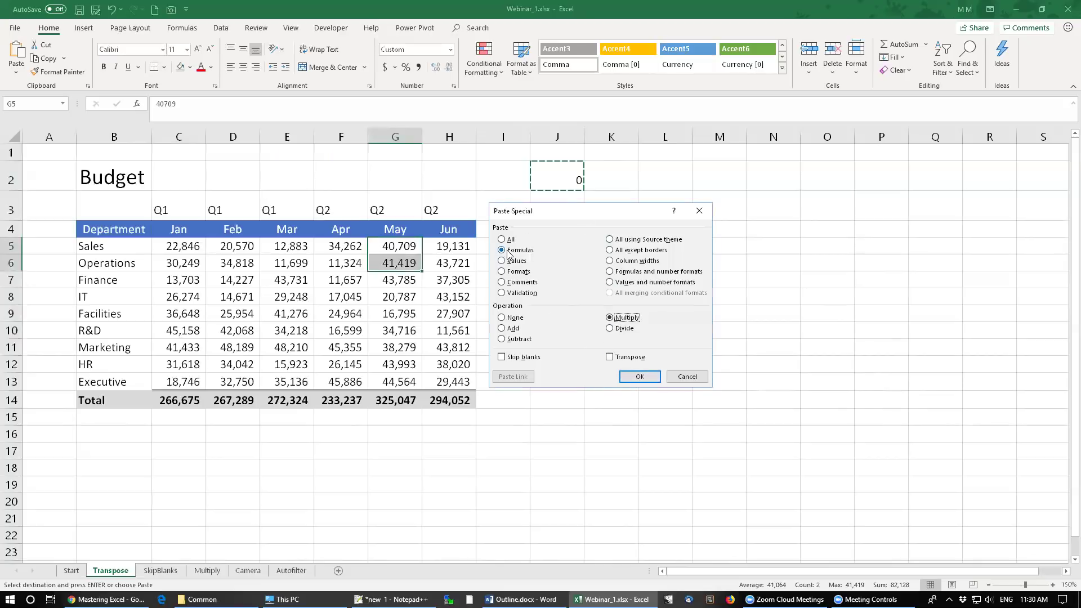
{"action": "left_click", "coordinate": [640, 377]}
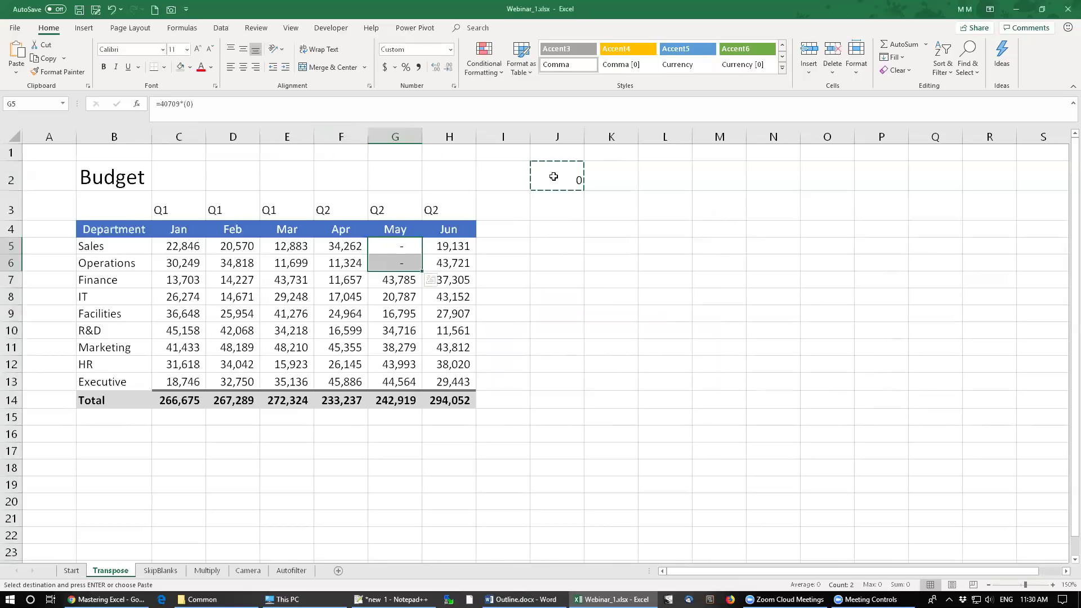
{"action": "left_click", "coordinate": [391, 248]}
{"action": "left_click", "coordinate": [393, 264]}
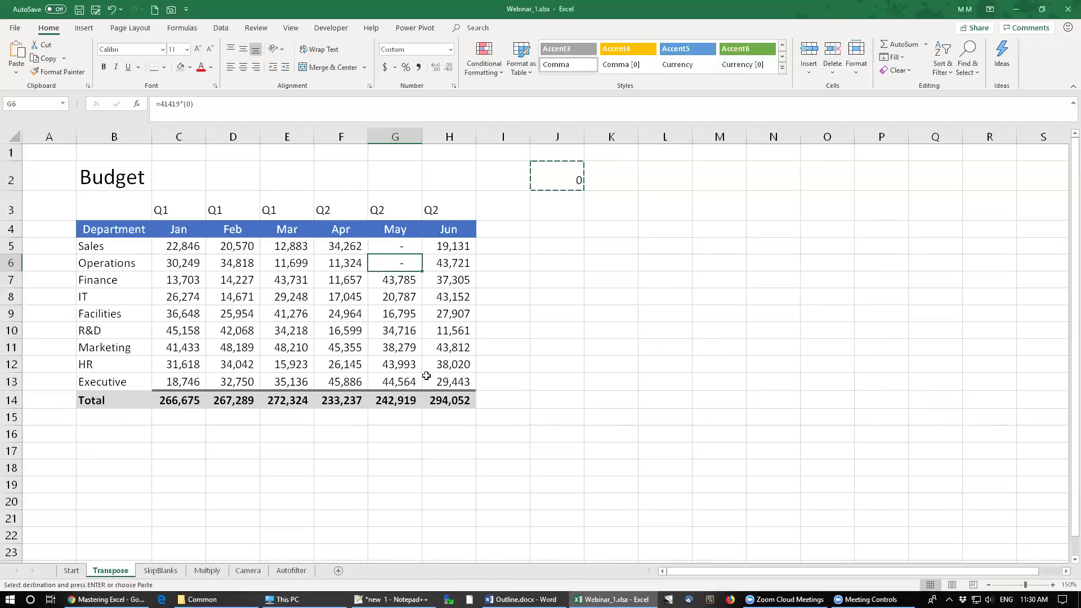
Strip *(0) and the leading = from G6 and G5, restoring 41419 and 40709
{"action": "left_click_drag", "start_coordinate": [177, 103], "coordinate": [222, 98]}
{"action": "key", "text": "Delete"}
{"action": "key", "text": "Delete"}
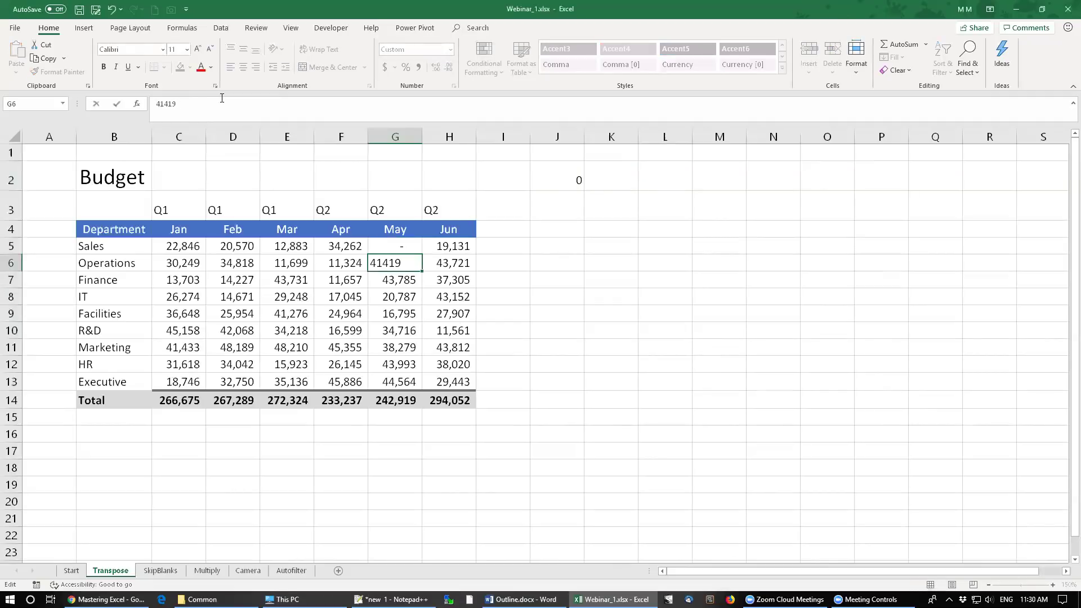
{"action": "key", "text": "shift+Return"}
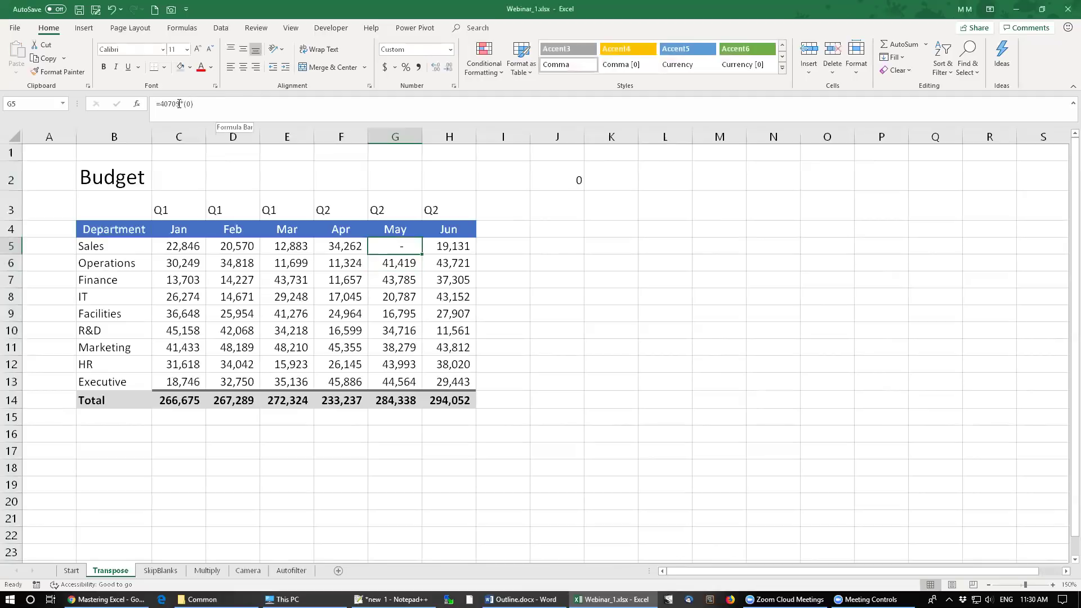
{"action": "left_click_drag", "start_coordinate": [181, 104], "coordinate": [195, 105]}
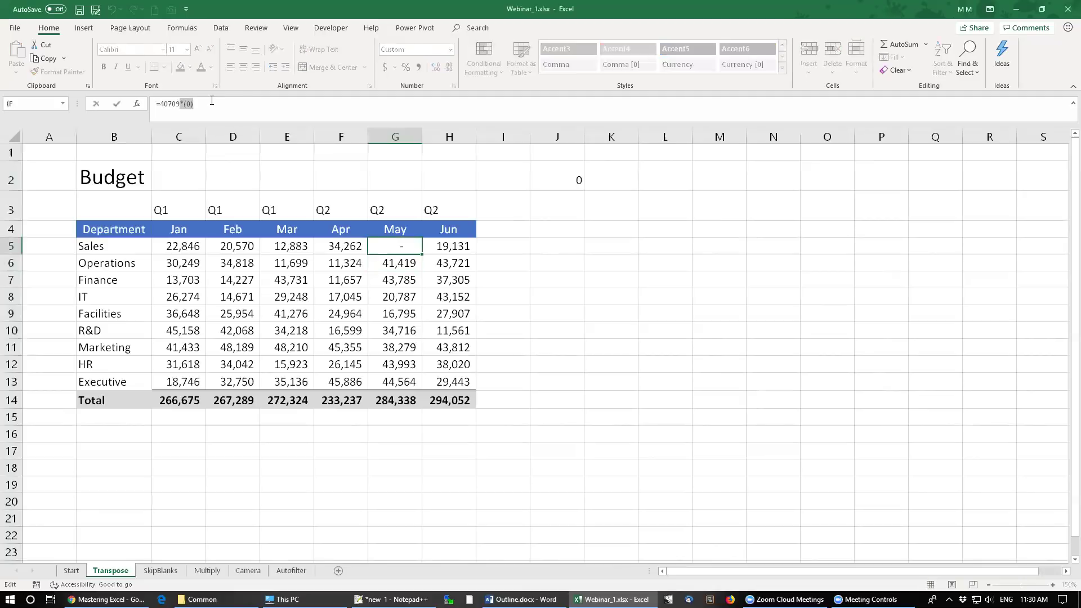
{"action": "key", "text": "Delete"}
{"action": "key", "text": "Home"}
{"action": "key", "text": "Delete"}
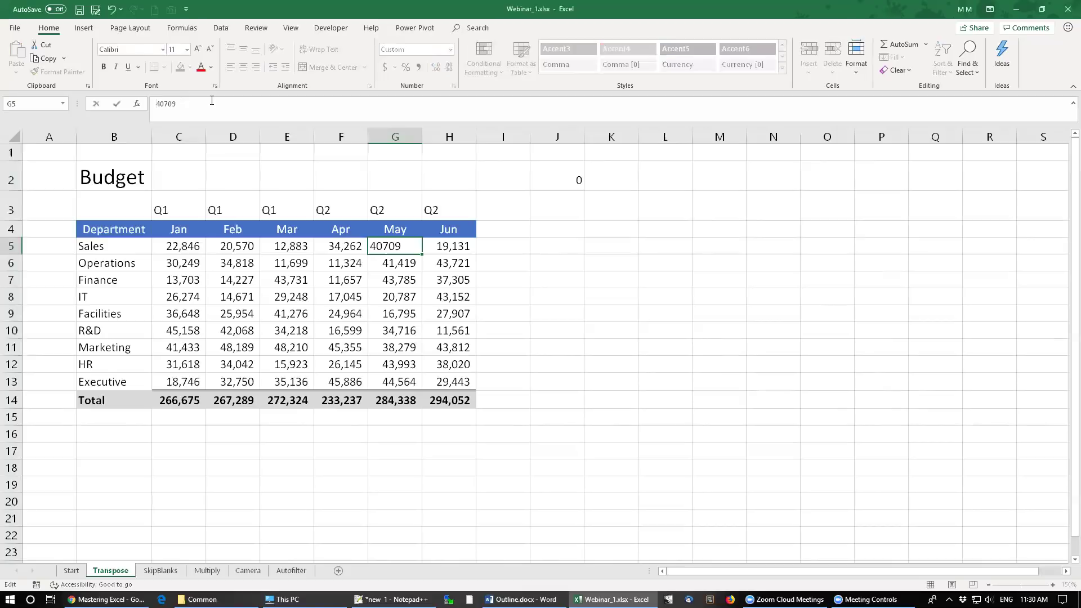
{"action": "key", "text": "ctrl+Return"}
{"action": "left_click", "coordinate": [560, 176]}
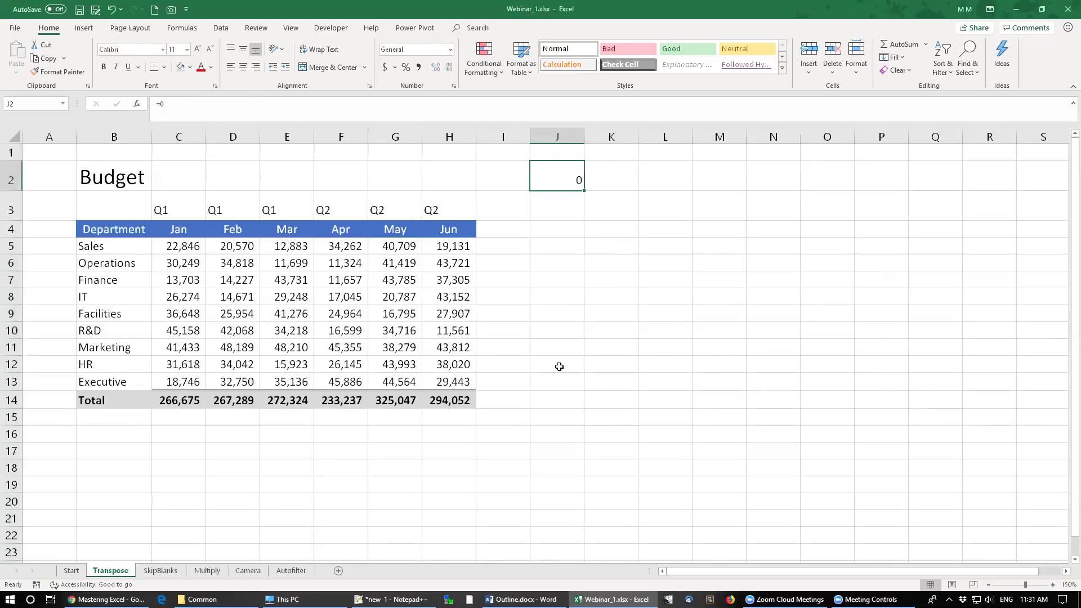
Enter the absolute reference formula =$J$2 in K2
{"action": "left_click", "coordinate": [614, 206]}
{"action": "left_click_drag", "start_coordinate": [395, 245], "coordinate": [404, 385]}
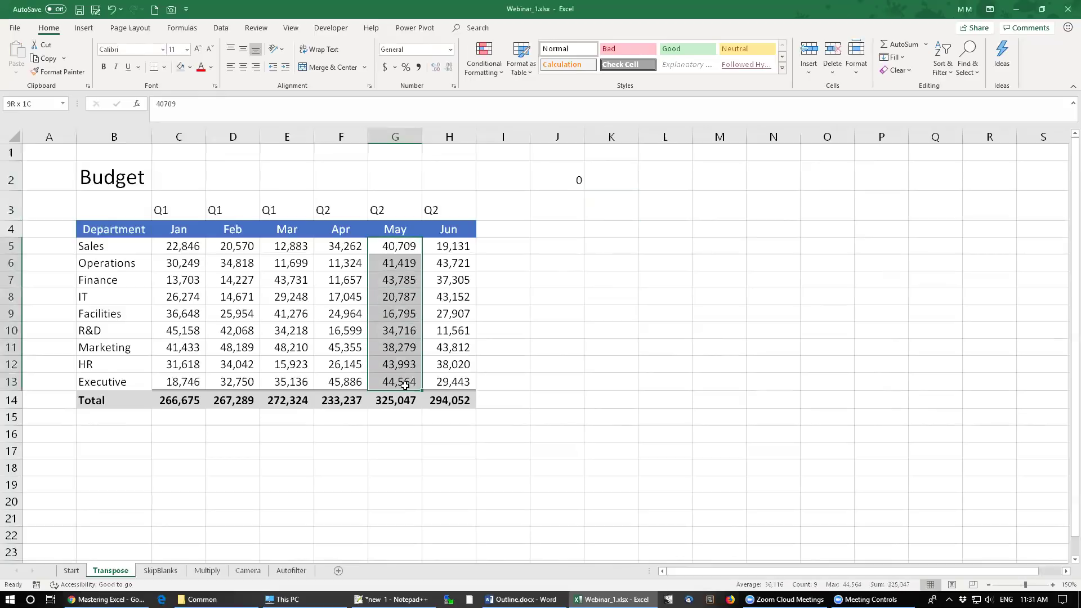
{"action": "left_click", "coordinate": [556, 178]}
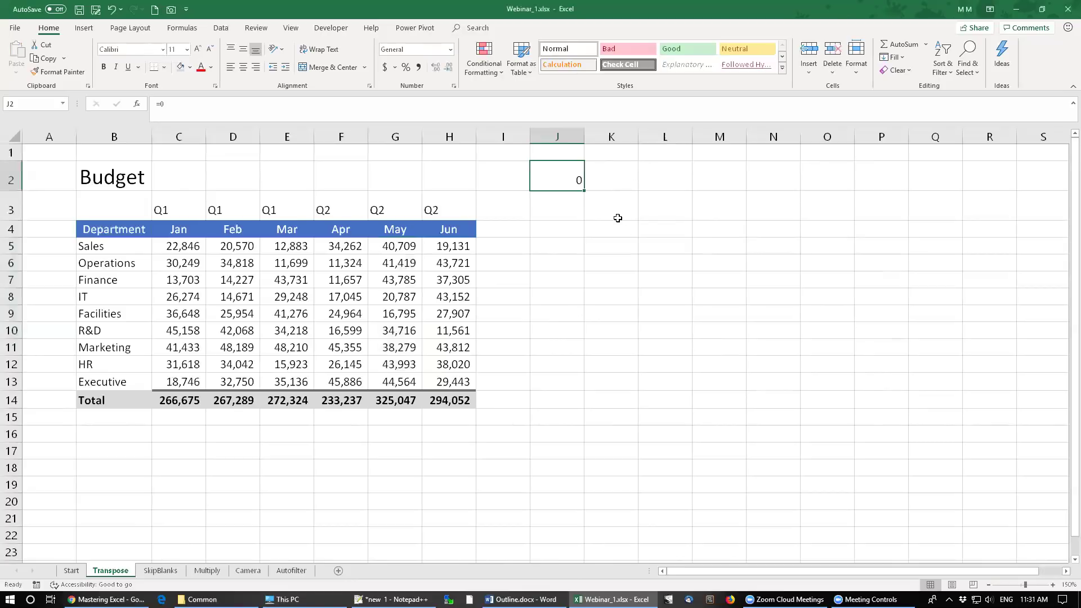
{"action": "left_click", "coordinate": [622, 177]}
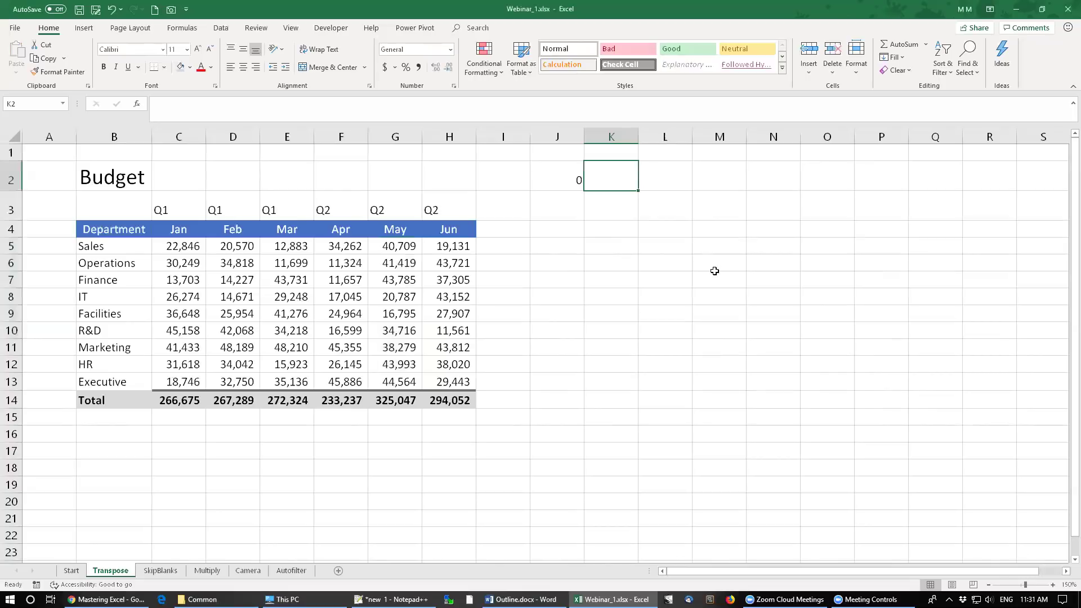
{"action": "type", "text": "="}
{"action": "left_click", "coordinate": [557, 178]}
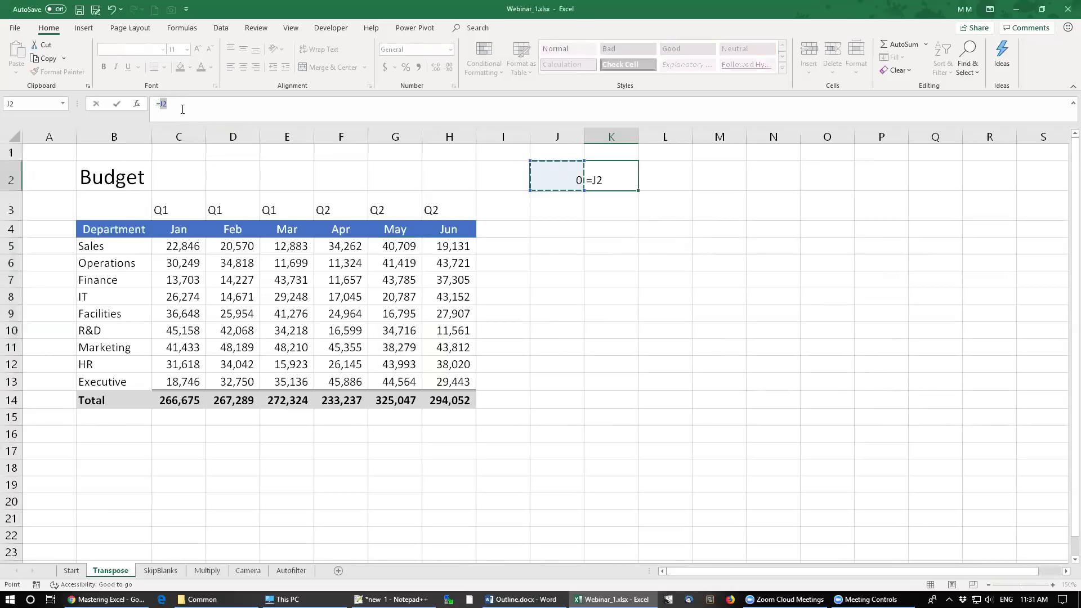
{"action": "key", "text": "F4"}
{"action": "left_click", "coordinate": [179, 103]}
{"action": "key", "text": "ctrl+Return"}
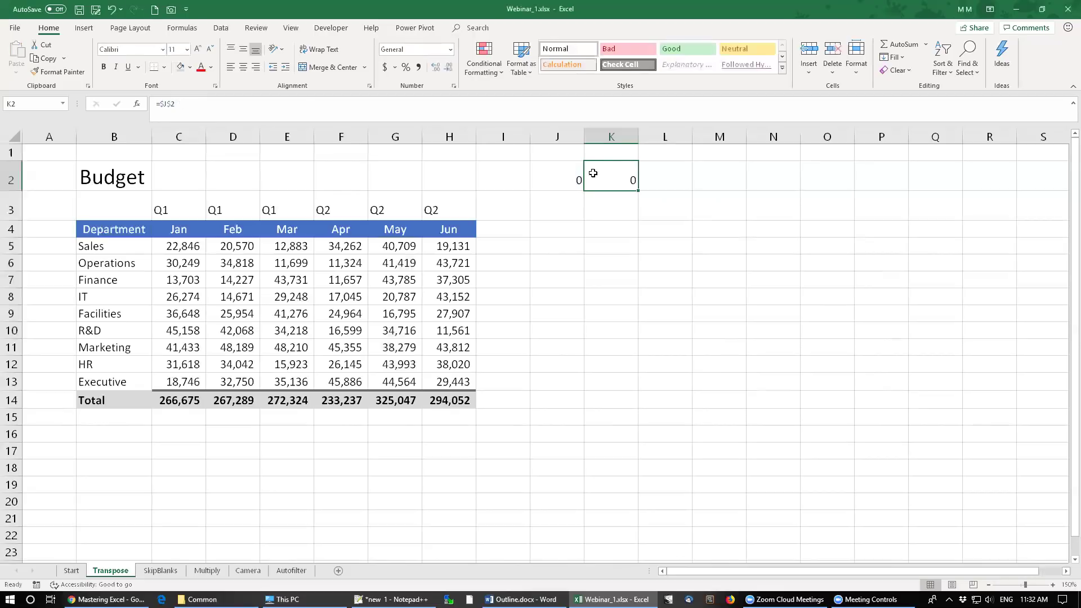
Copy the helper cell K2 holding =$J$2
{"action": "left_click", "coordinate": [566, 182]}
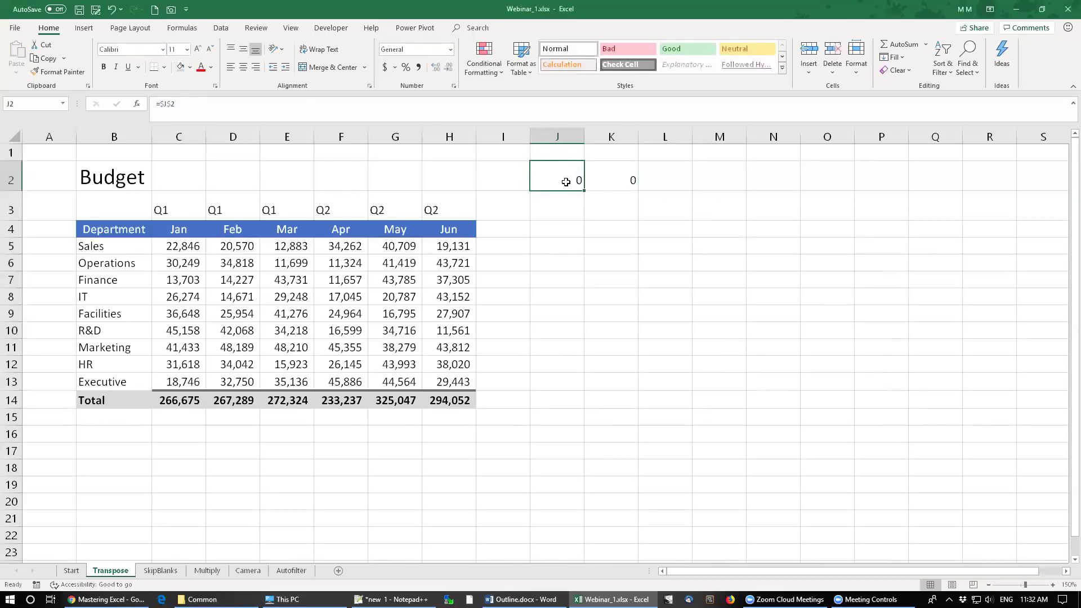
{"action": "left_click", "coordinate": [622, 178]}
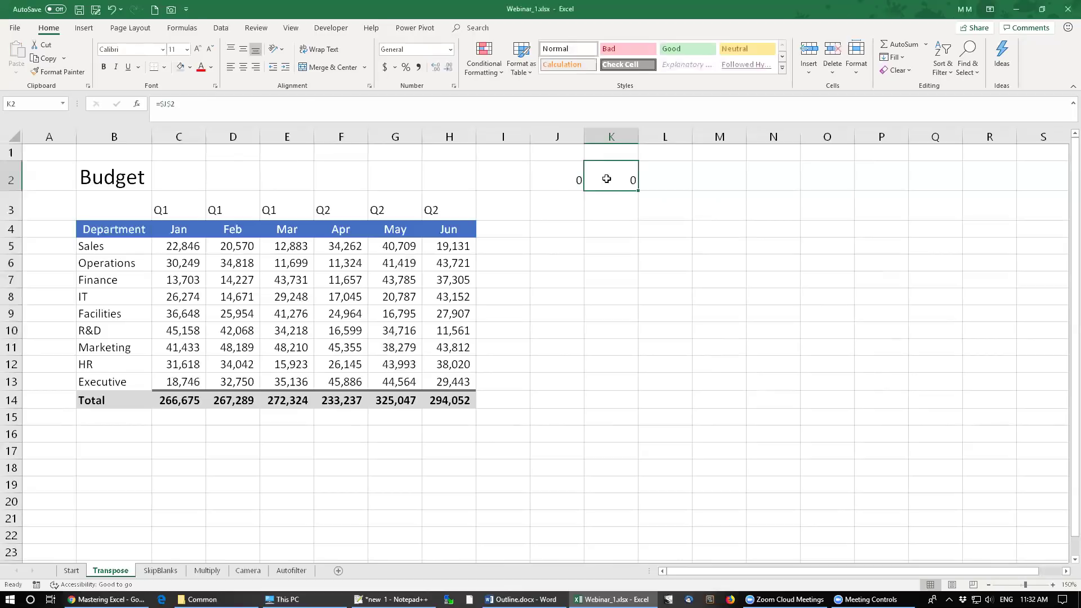
{"action": "right_click", "coordinate": [606, 178]}
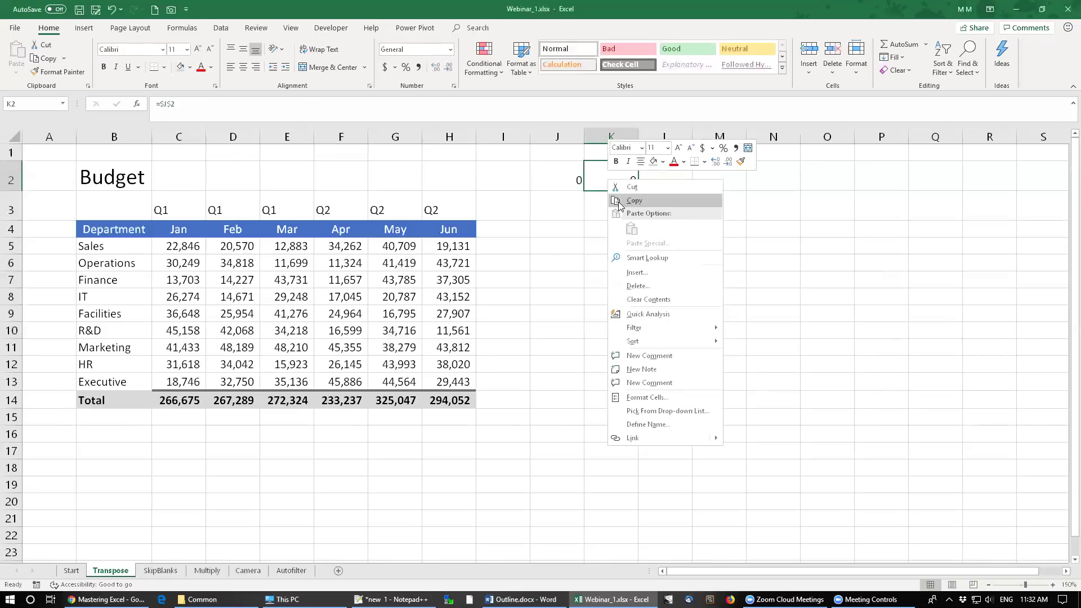
{"action": "left_click", "coordinate": [619, 201]}
Paste-special K2 onto the May values G5:G8 with Formulas and Multiply, then check each result
{"action": "left_click_drag", "start_coordinate": [405, 246], "coordinate": [401, 290]}
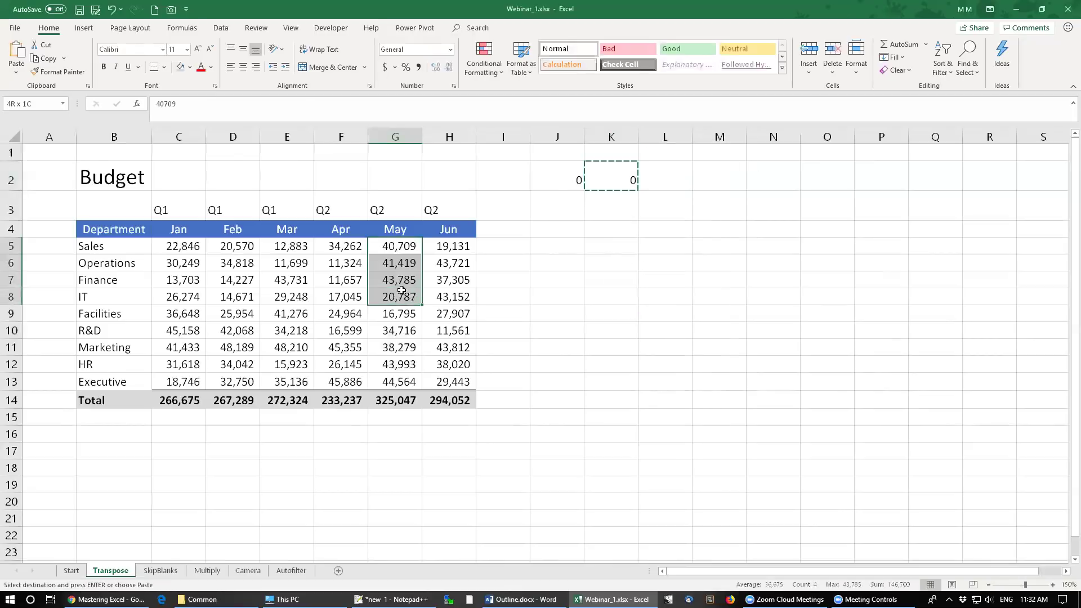
{"action": "key", "text": "ctrl+v"}
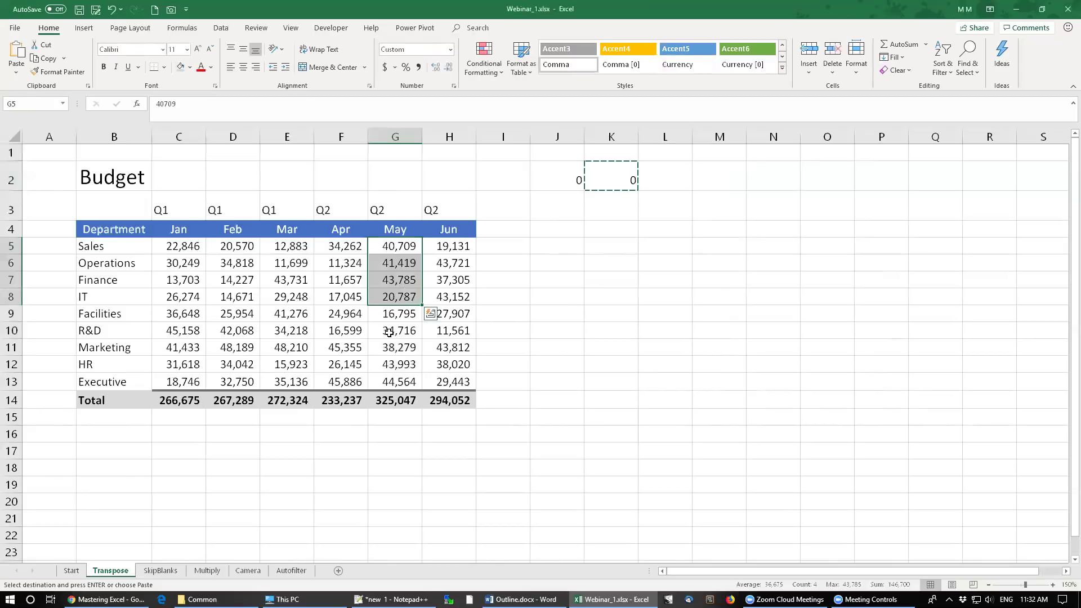
{"action": "right_click", "coordinate": [388, 252]}
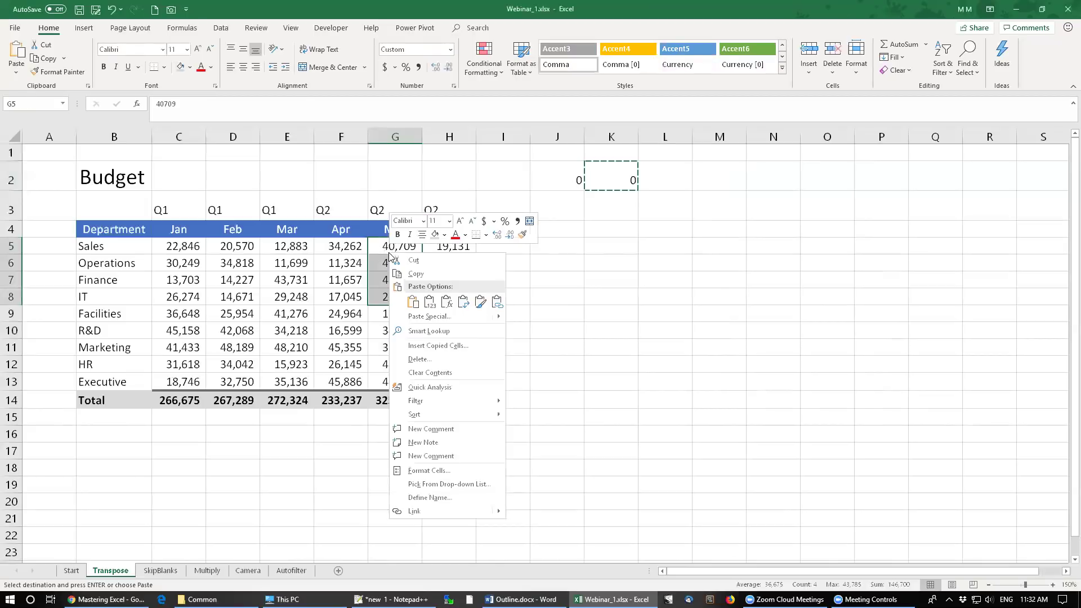
{"action": "left_click", "coordinate": [425, 320]}
{"action": "left_click", "coordinate": [350, 268]}
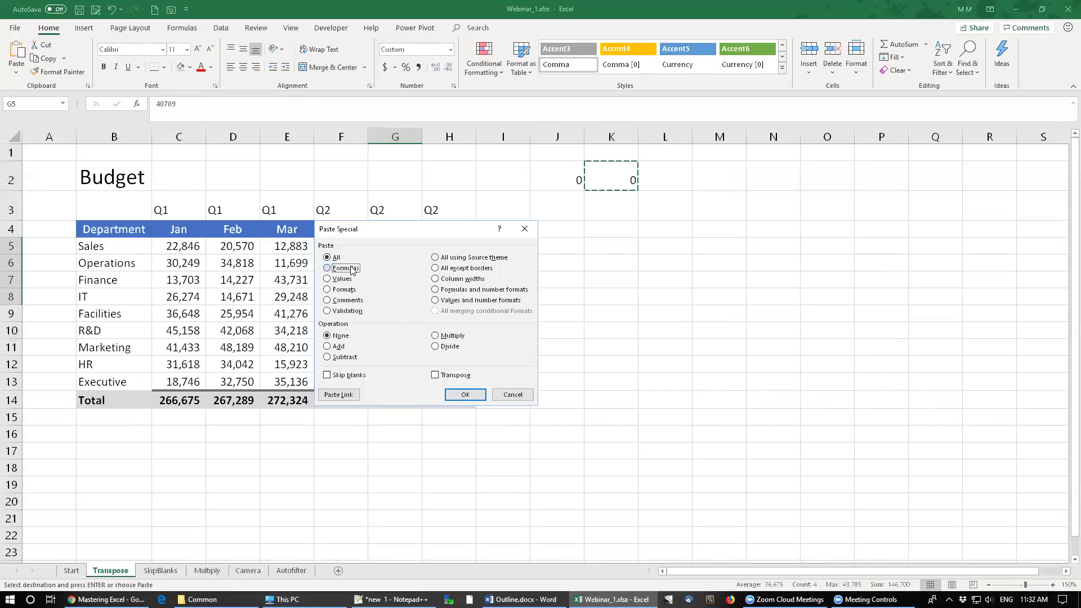
{"action": "left_click", "coordinate": [449, 336]}
{"action": "left_click", "coordinate": [466, 395]}
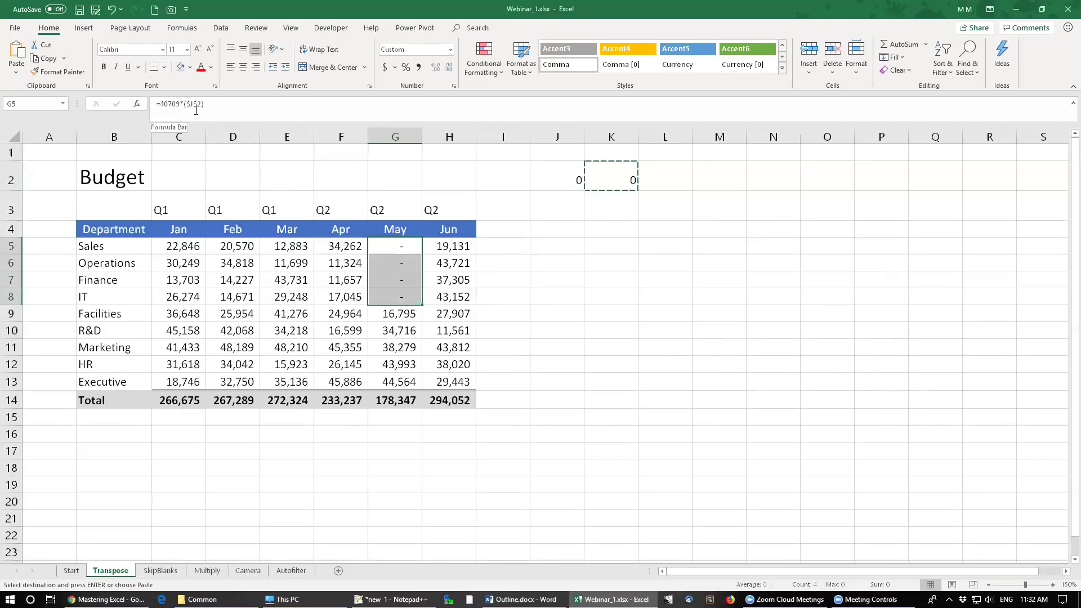
{"action": "left_click", "coordinate": [393, 242]}
{"action": "left_click", "coordinate": [399, 266]}
{"action": "left_click", "coordinate": [400, 276]}
{"action": "left_click", "coordinate": [395, 299]}
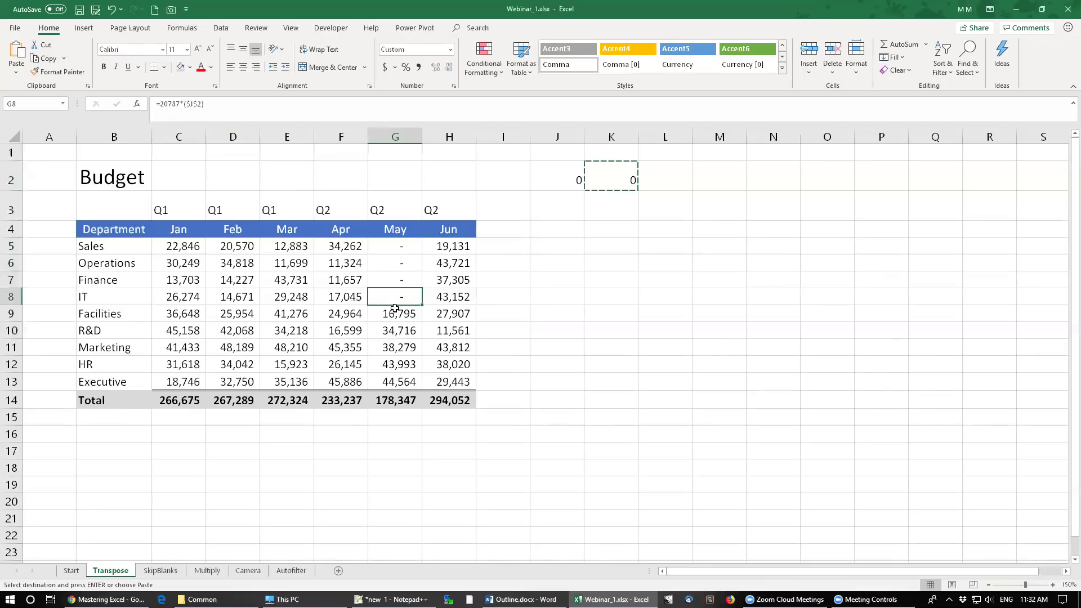
Clear the copy marquee and set the factor in J2 to 1
{"action": "left_click", "coordinate": [560, 179]}
{"action": "key", "text": "Escape"}
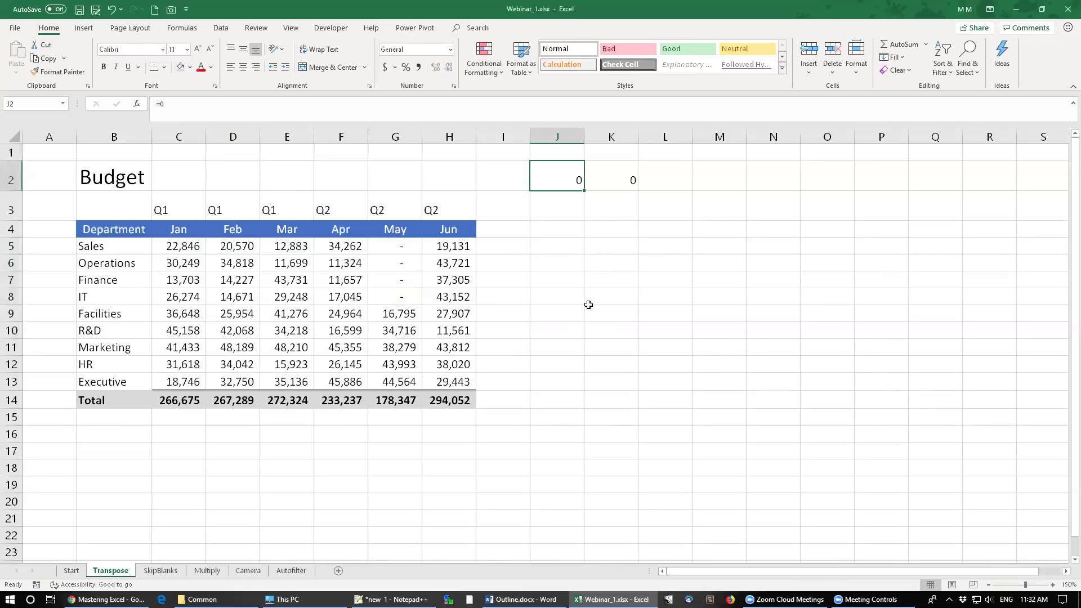
{"action": "type", "text": "1"}
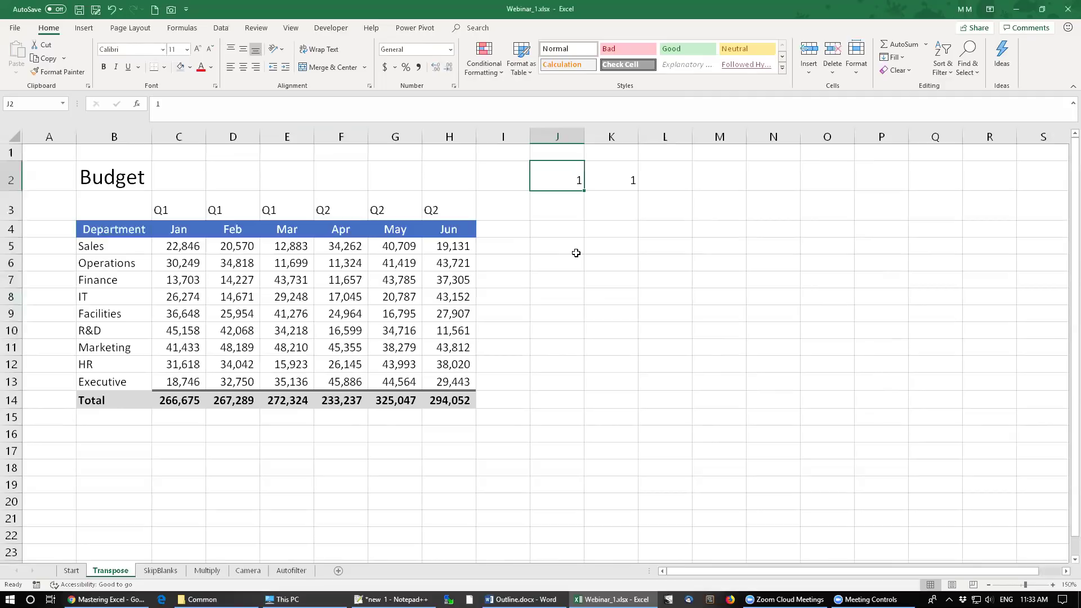
Set the J2 factor to 0.5 and delete the contents of helper cell K2
{"action": "type", "text": "0.5"}
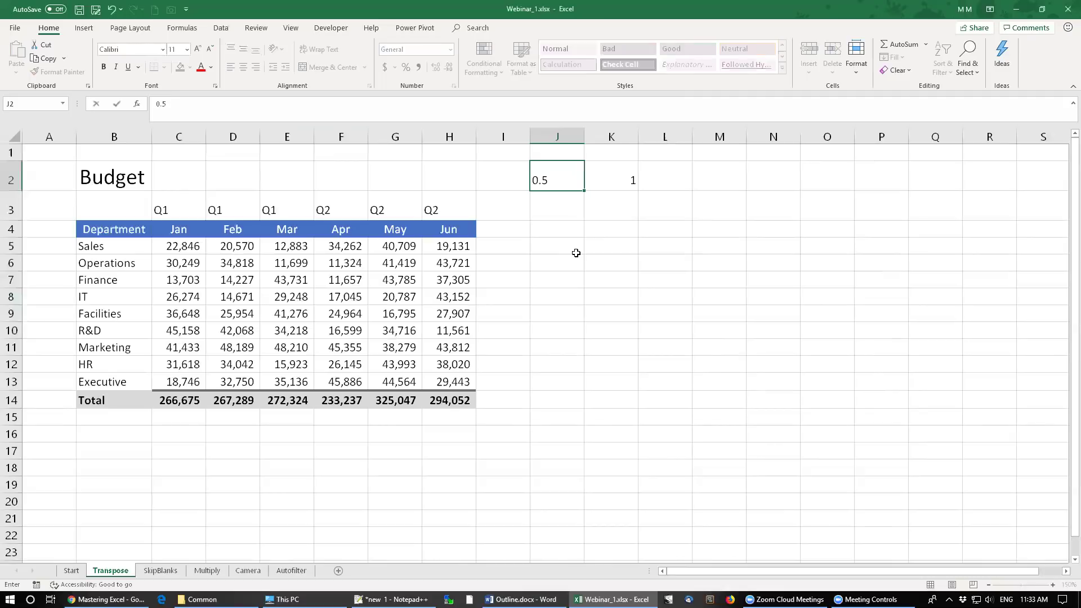
{"action": "key", "text": "ctrl+Return"}
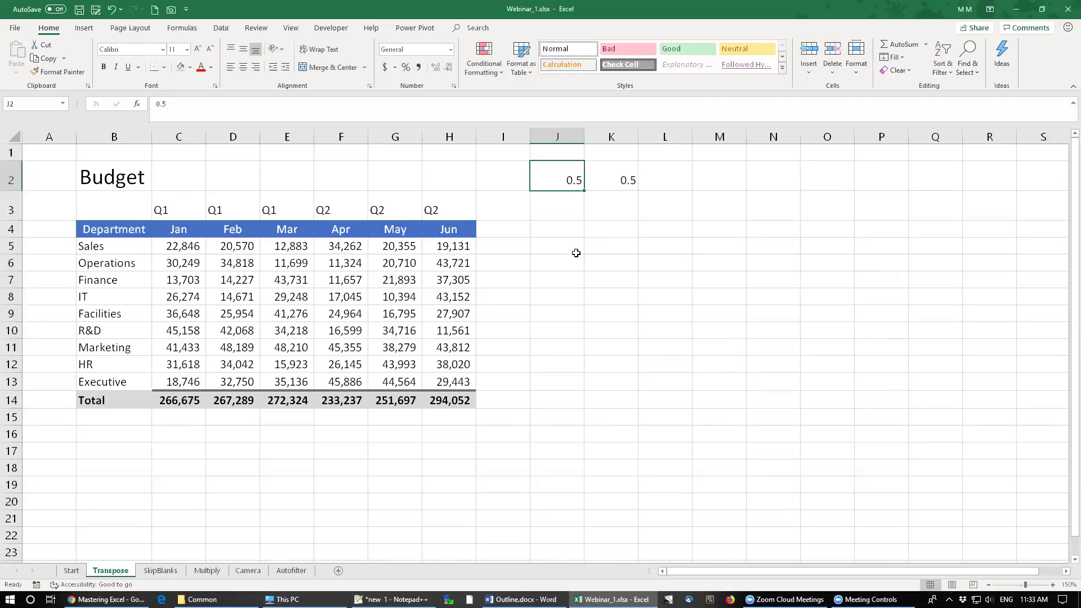
{"action": "left_click", "coordinate": [622, 182]}
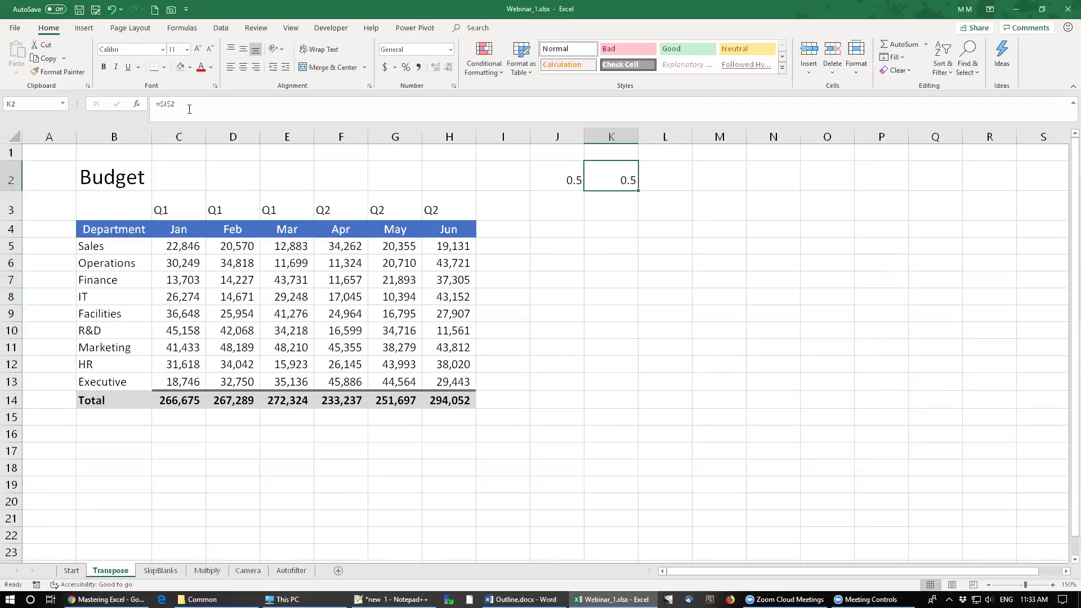
{"action": "key", "text": "Delete"}
{"action": "left_click", "coordinate": [559, 175]}
{"action": "left_click_drag", "start_coordinate": [405, 250], "coordinate": [411, 329]}
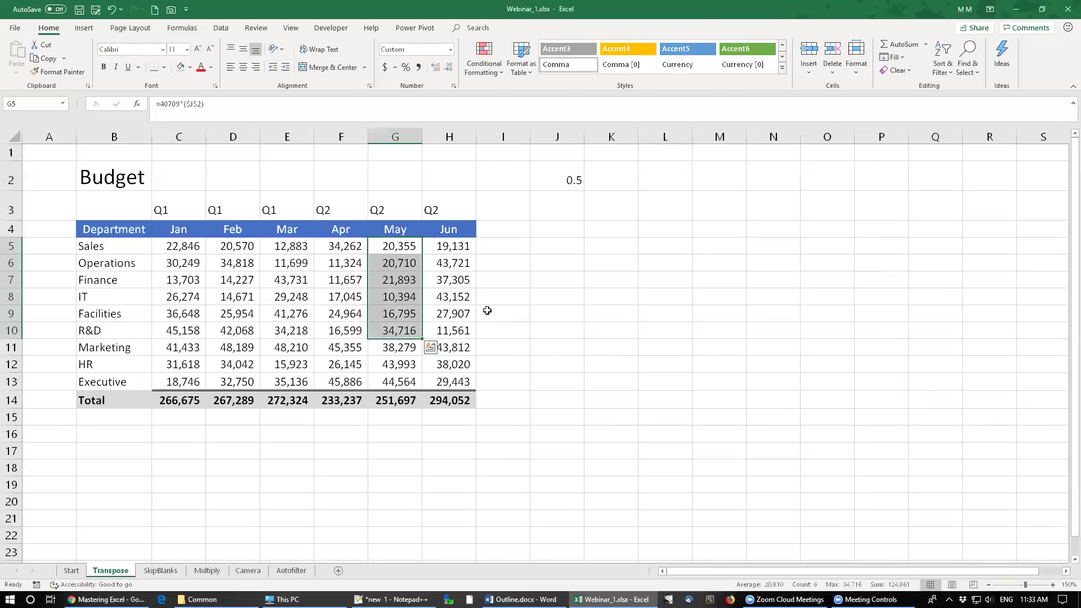
Apply the Neutral cell style to J2 and check G5's =40709*($J$2) formula
{"action": "left_click", "coordinate": [556, 174]}
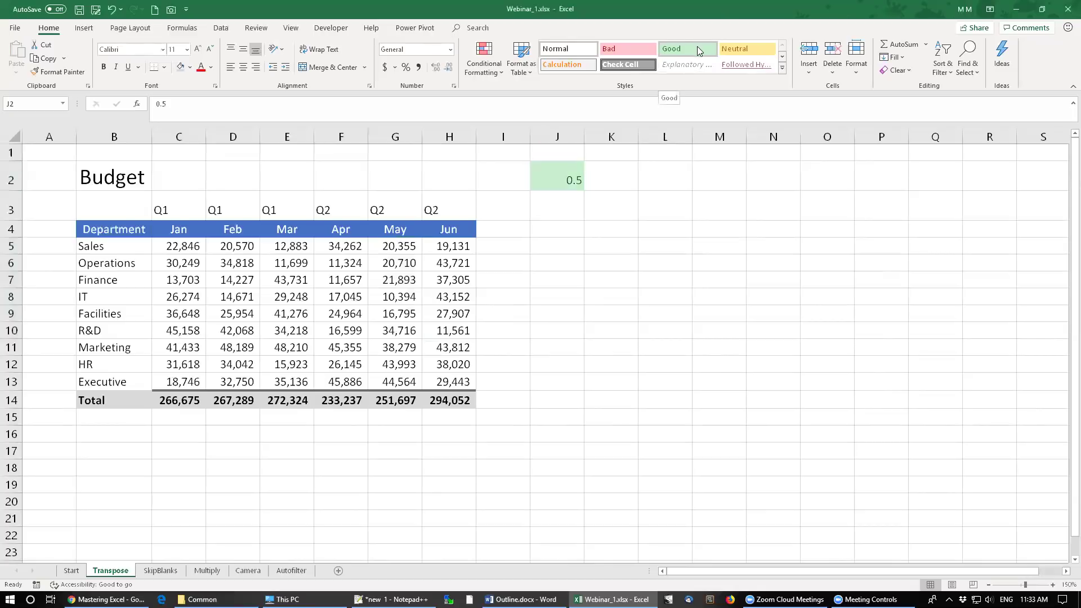
{"action": "left_click", "coordinate": [738, 48]}
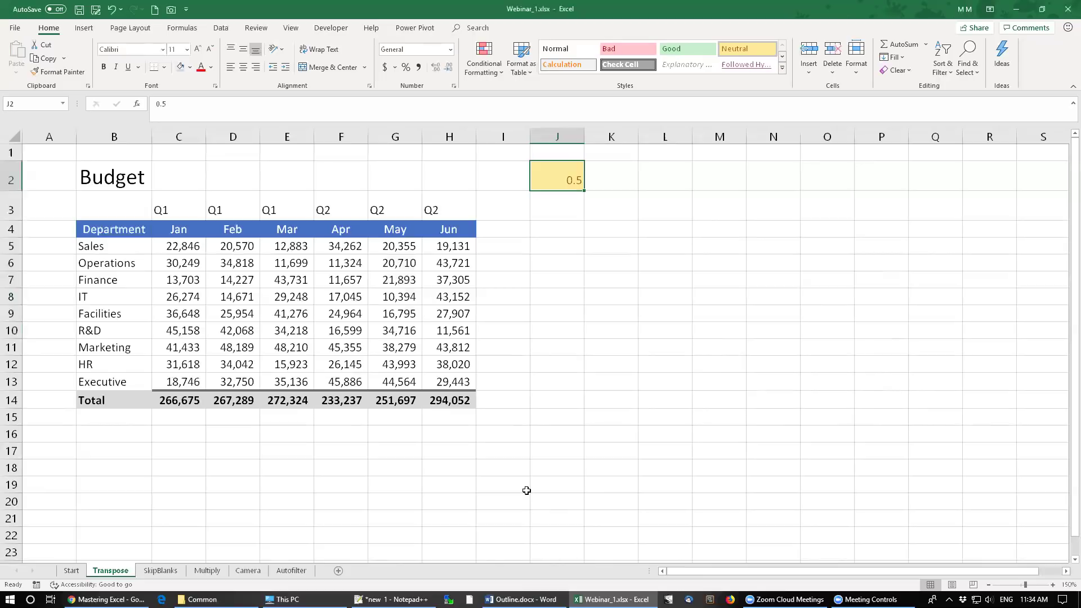
{"action": "left_click", "coordinate": [398, 247]}
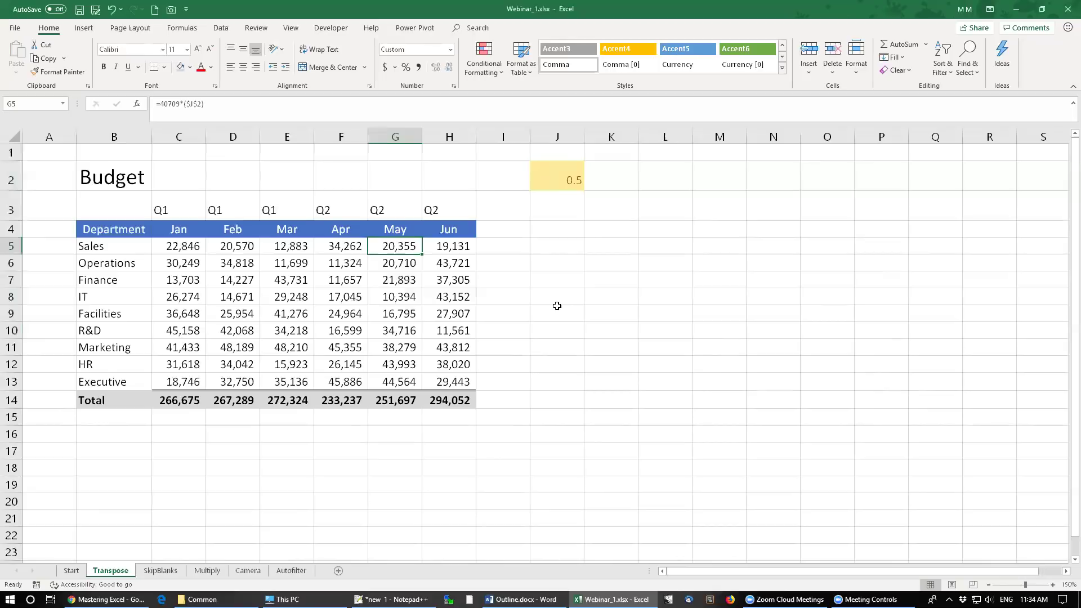
{"action": "left_click", "coordinate": [561, 175]}
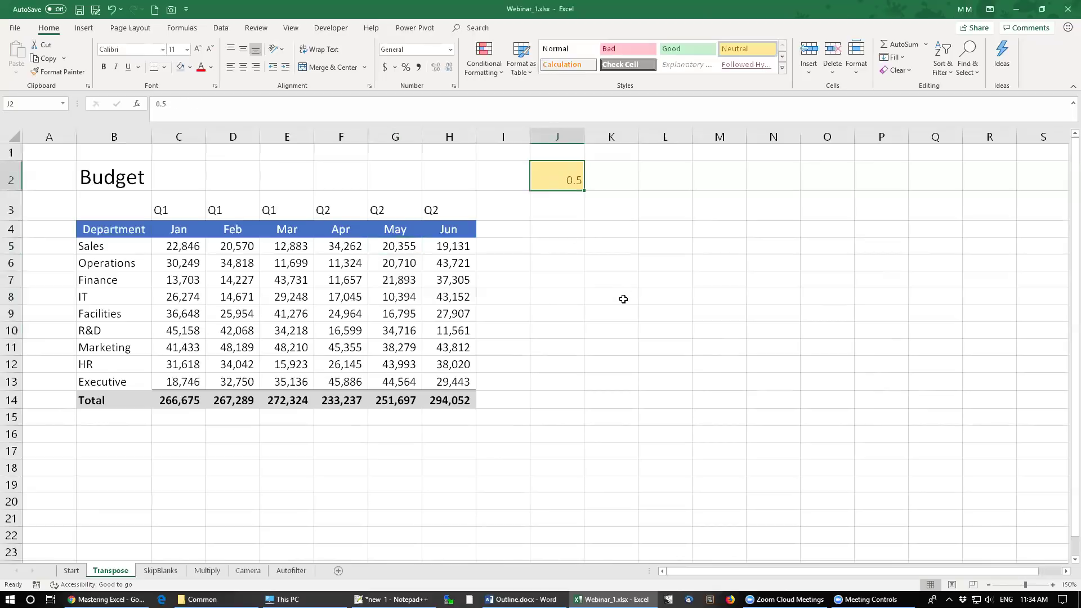
{"action": "left_click_drag", "start_coordinate": [394, 247], "coordinate": [402, 312]}
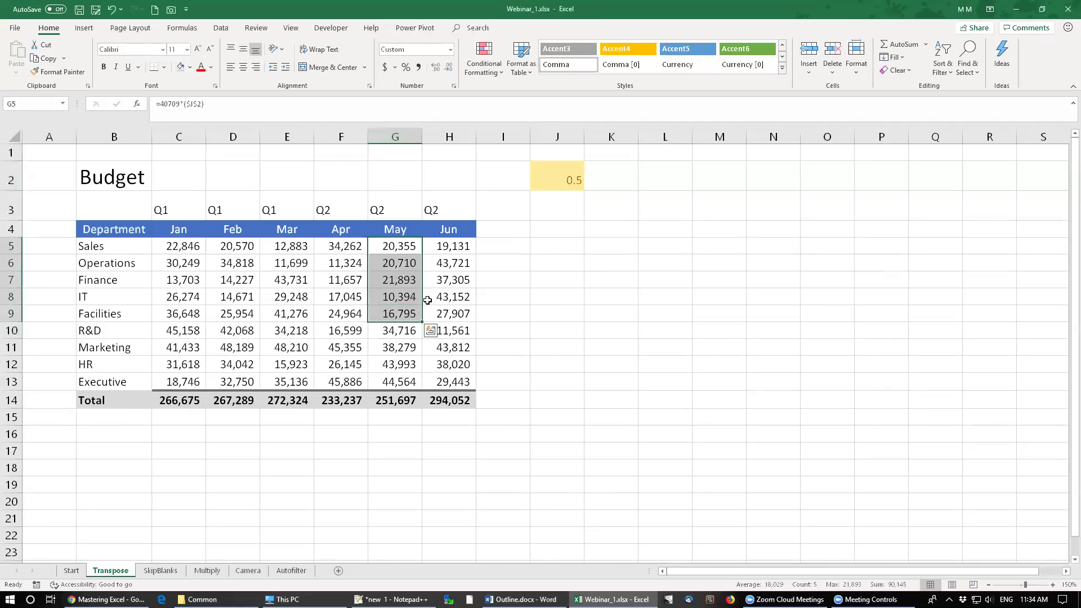
Copy the Q1 labels C3:D3, then open and cancel Paste Special without pasting
{"action": "left_click_drag", "start_coordinate": [394, 246], "coordinate": [384, 377]}
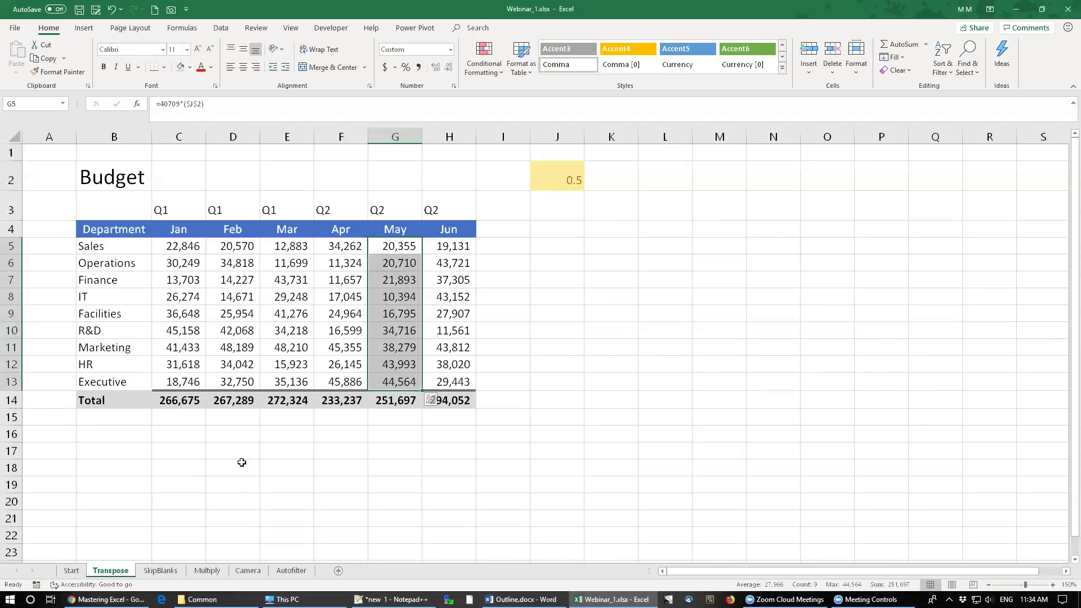
{"action": "right_click", "coordinate": [187, 213]}
{"action": "left_click", "coordinate": [187, 213]}
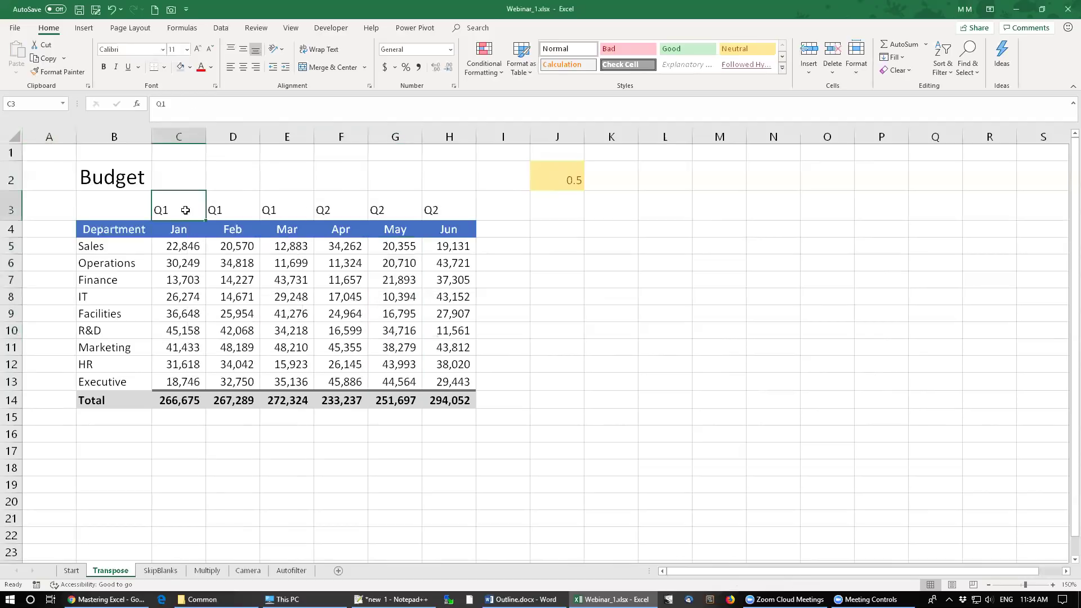
{"action": "left_click", "coordinate": [235, 212], "text": "shift"}
{"action": "right_click", "coordinate": [236, 213]}
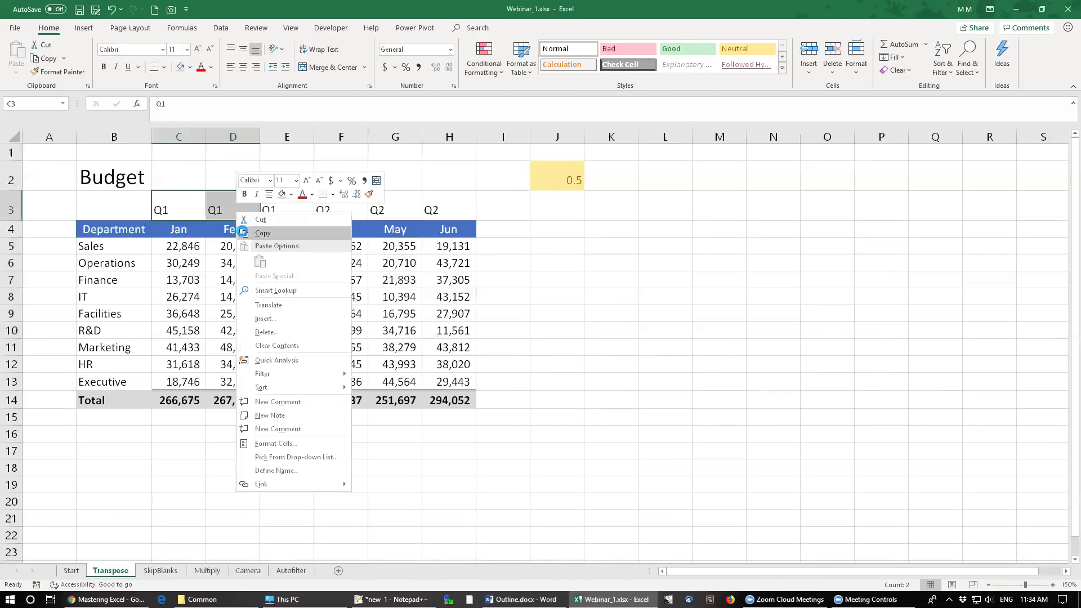
{"action": "left_click", "coordinate": [251, 233]}
{"action": "left_click", "coordinate": [17, 67]}
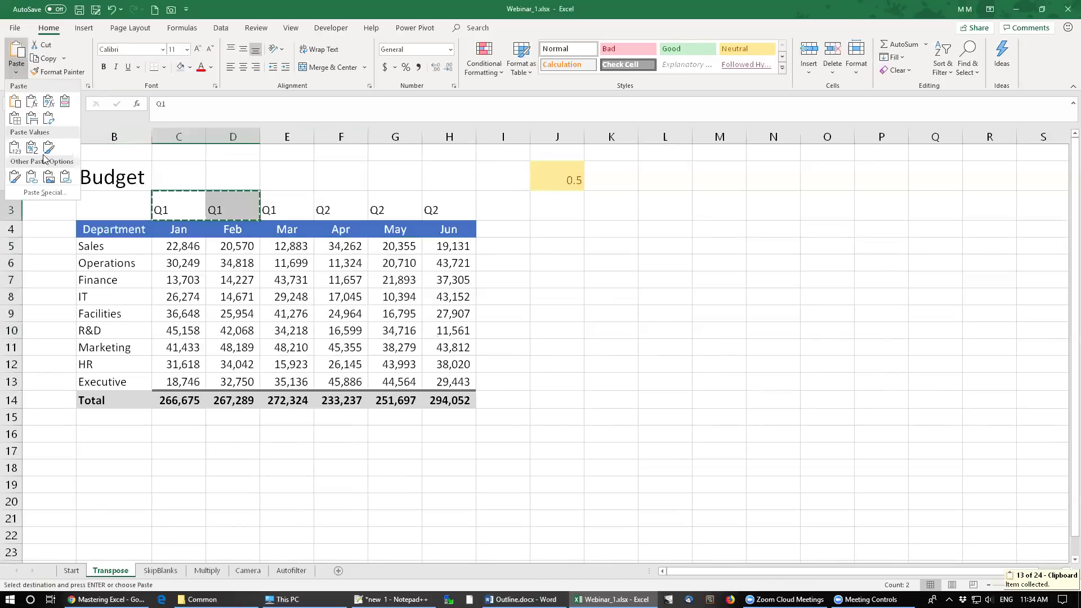
{"action": "left_click", "coordinate": [45, 193]}
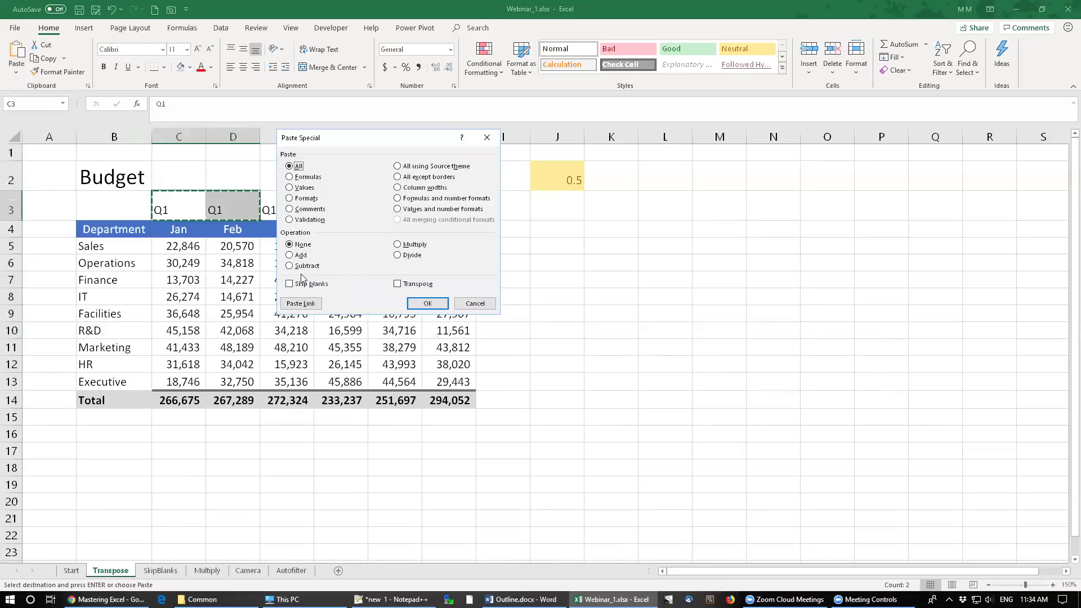
{"action": "left_click", "coordinate": [475, 305]}
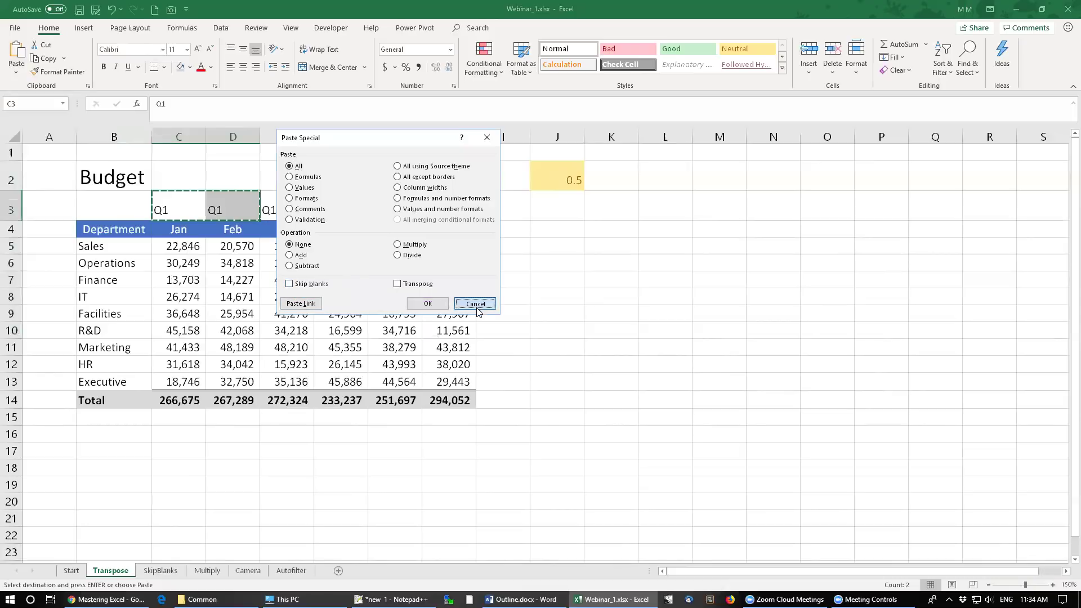
{"action": "left_click", "coordinate": [163, 571]}
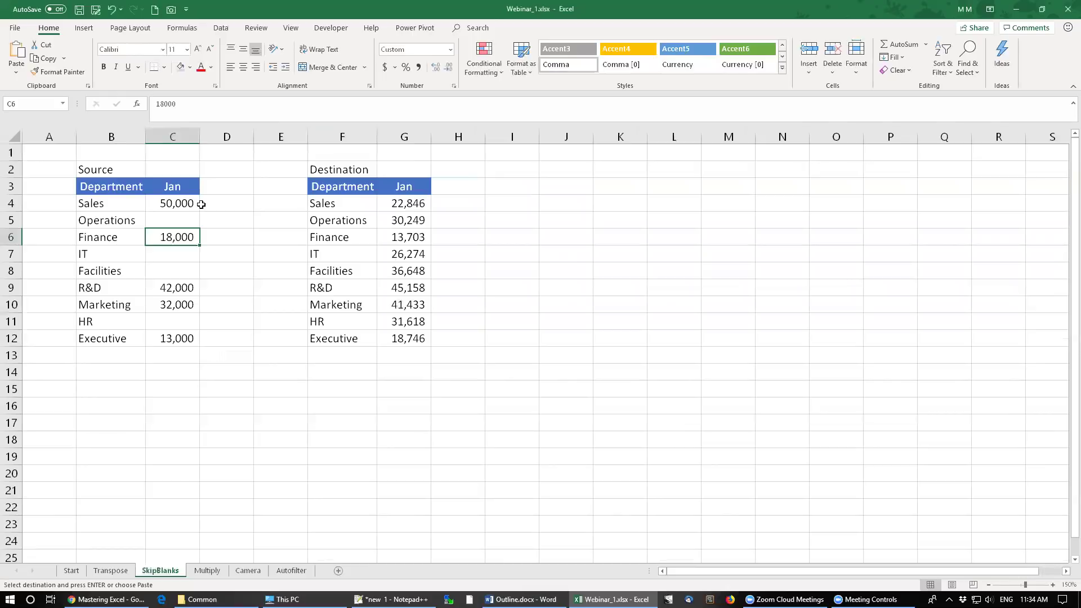
Review the Destination Jan values G4:G12 and the Source Jan cells, noting the blanks
{"action": "left_click_drag", "start_coordinate": [400, 205], "coordinate": [409, 342]}
{"action": "left_click", "coordinate": [409, 343]}
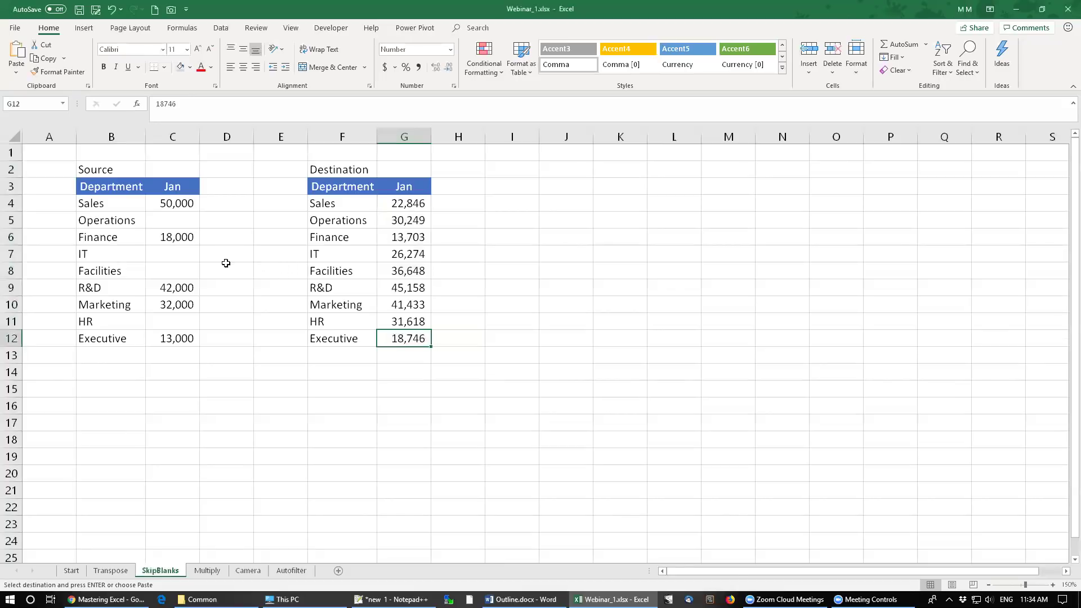
{"action": "left_click", "coordinate": [173, 208]}
{"action": "key", "text": "shift+Down"}
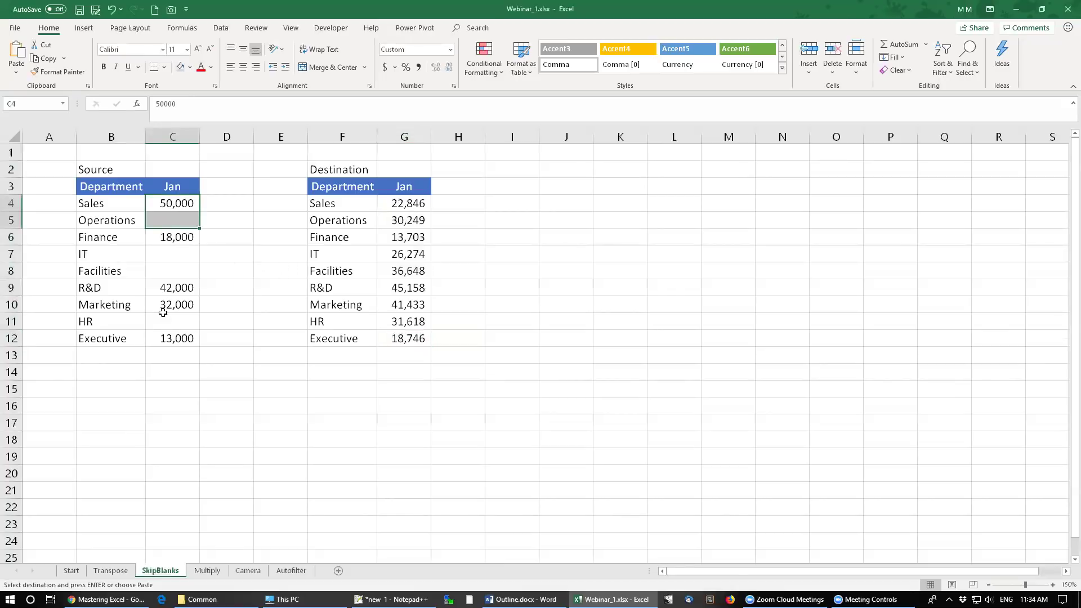
{"action": "left_click", "coordinate": [166, 239]}
{"action": "left_click", "coordinate": [168, 287]}
{"action": "left_click", "coordinate": [170, 310]}
{"action": "left_click", "coordinate": [167, 338]}
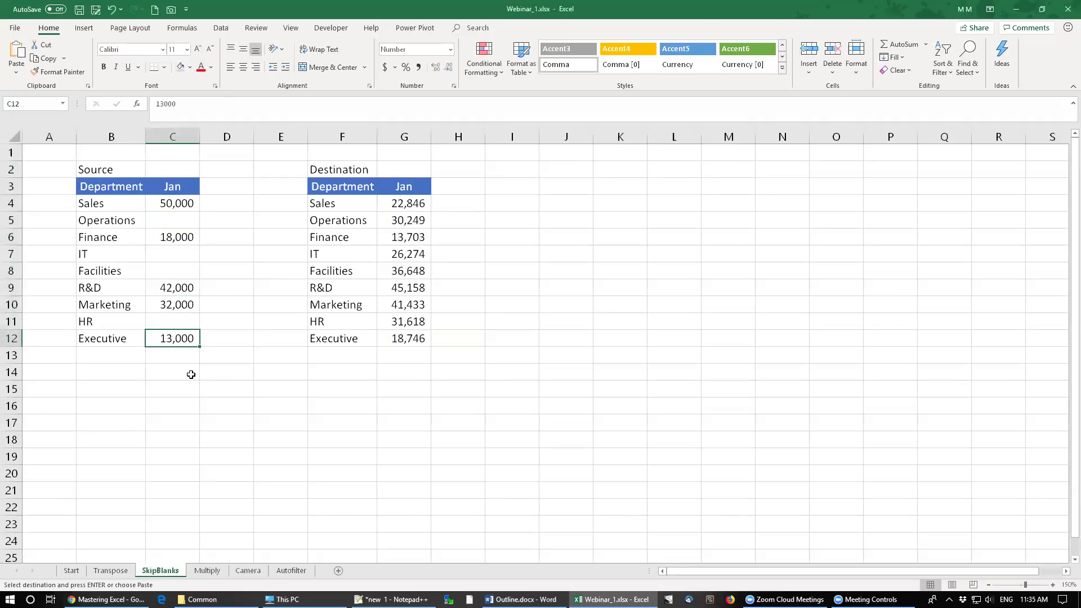
Compare the matching Destination cells, then select only the Source Jan values C4:C12
{"action": "left_click", "coordinate": [411, 206]}
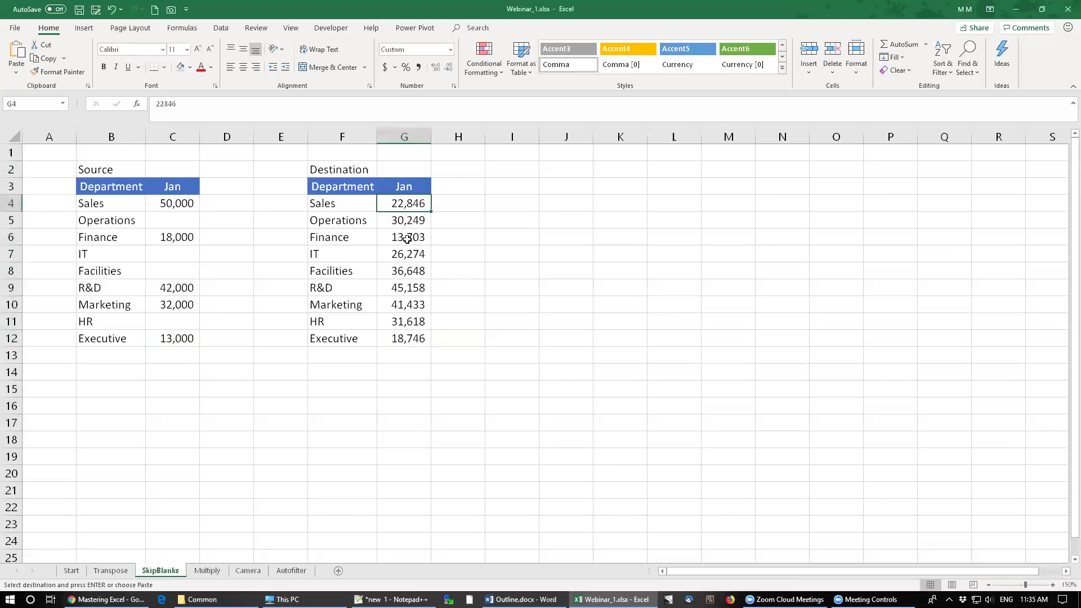
{"action": "left_click", "coordinate": [411, 238]}
{"action": "left_click", "coordinate": [393, 285]}
{"action": "left_click", "coordinate": [393, 308]}
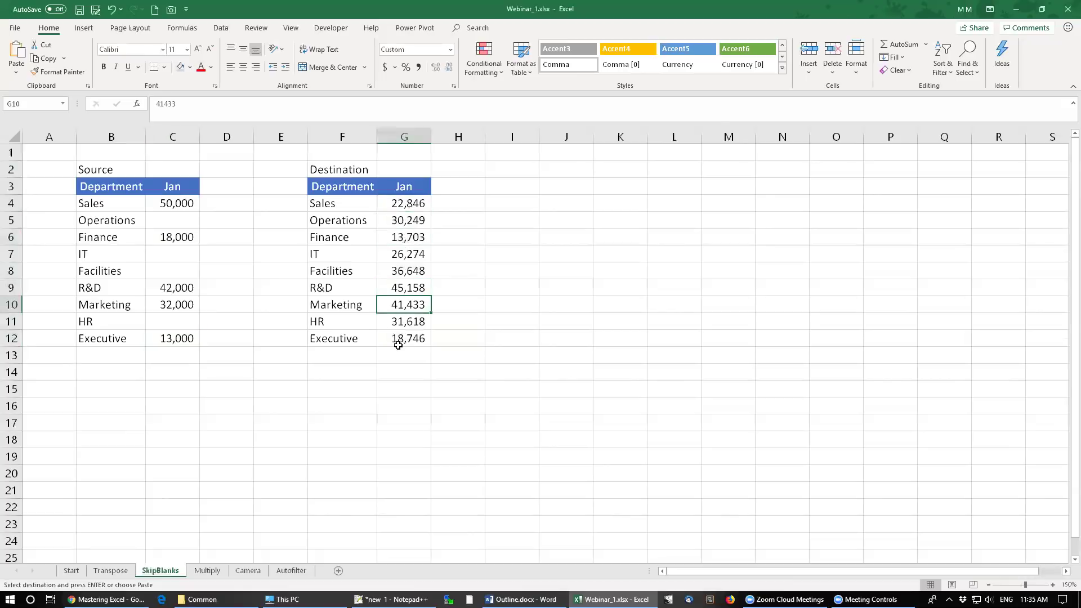
{"action": "left_click_drag", "start_coordinate": [96, 206], "coordinate": [177, 343]}
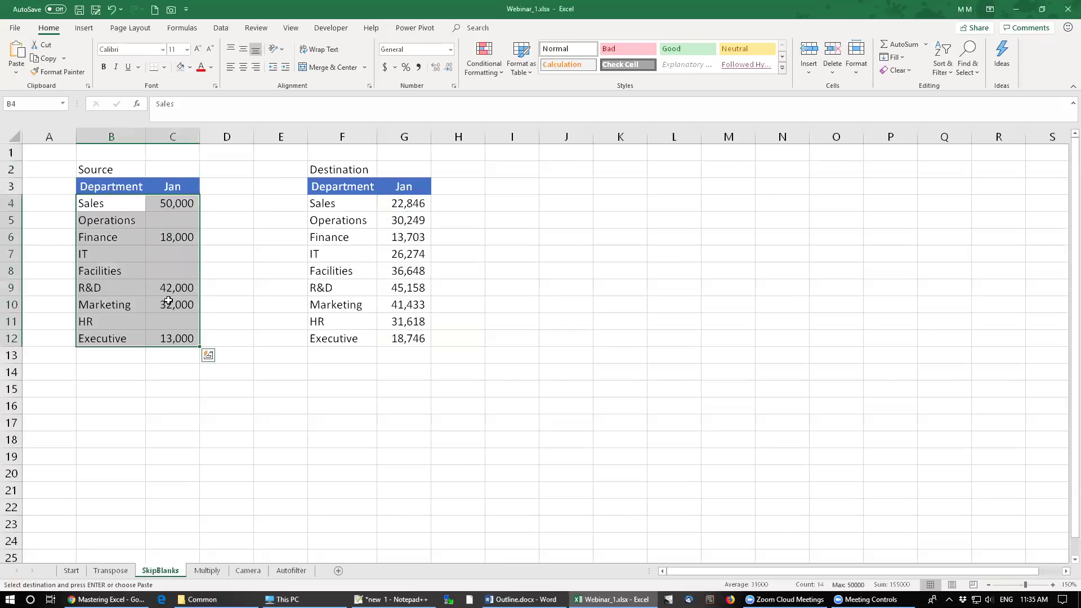
{"action": "left_click_drag", "start_coordinate": [172, 204], "coordinate": [176, 338]}
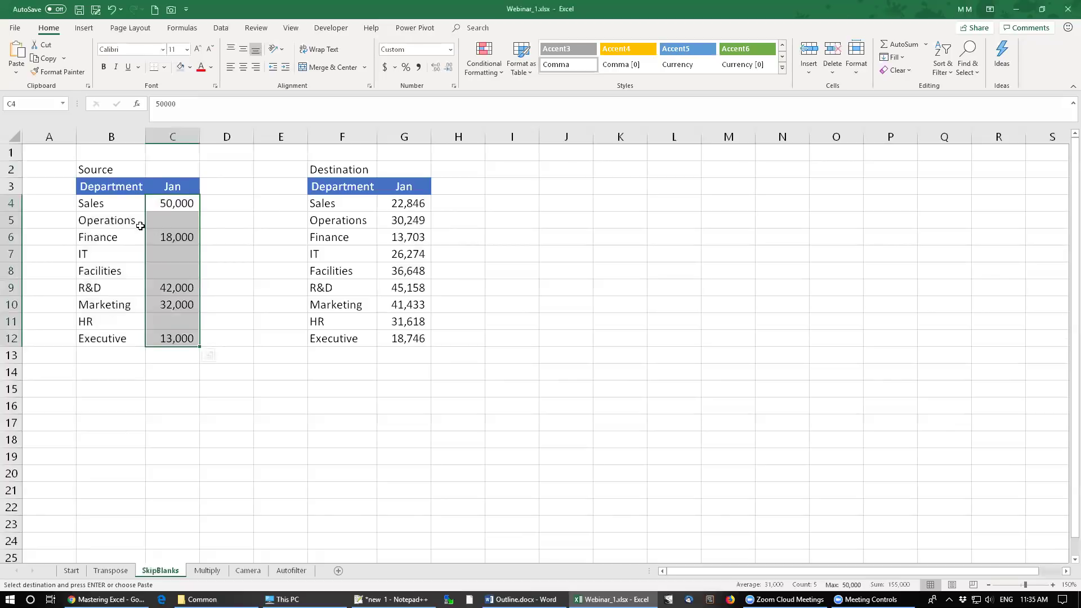
Copy the Source Jan values, paste them over Destination, then undo the blank-overwriting paste
{"action": "right_click", "coordinate": [174, 204]}
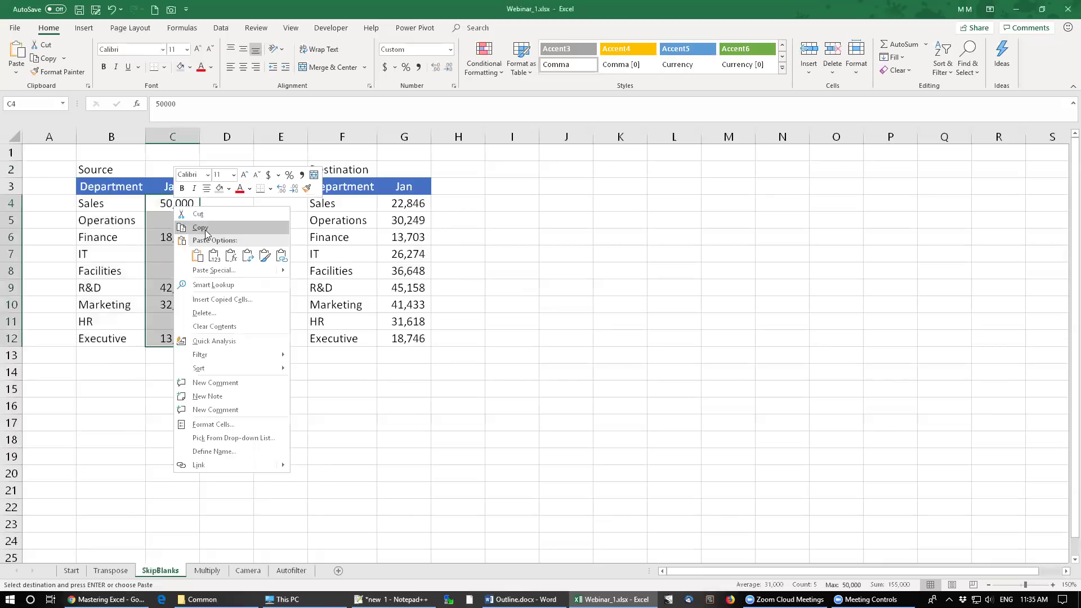
{"action": "left_click", "coordinate": [206, 233]}
{"action": "left_click", "coordinate": [397, 203]}
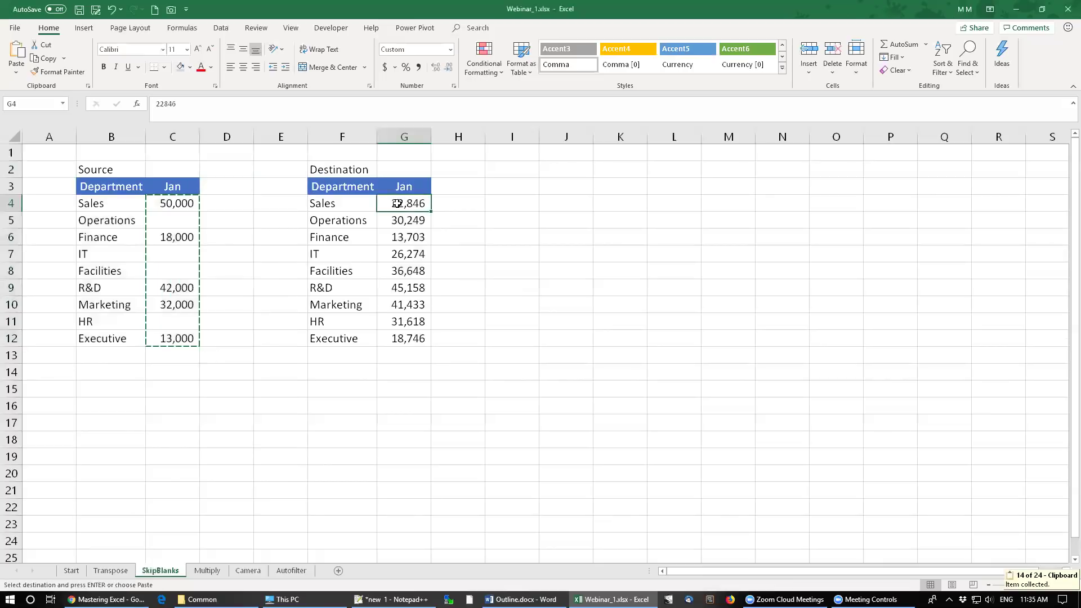
{"action": "right_click", "coordinate": [397, 203]}
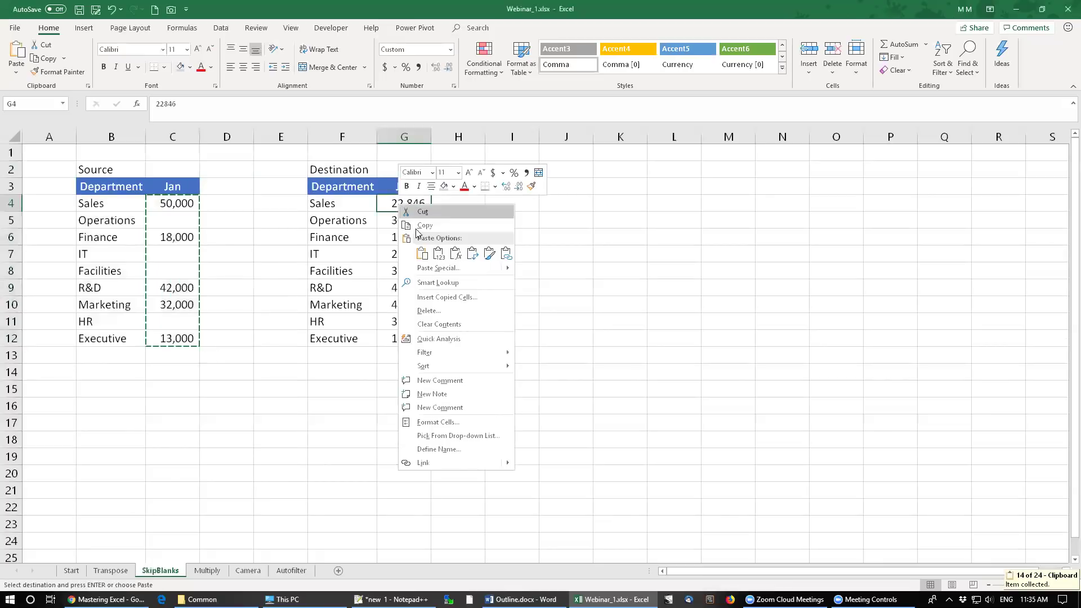
{"action": "left_click", "coordinate": [422, 254]}
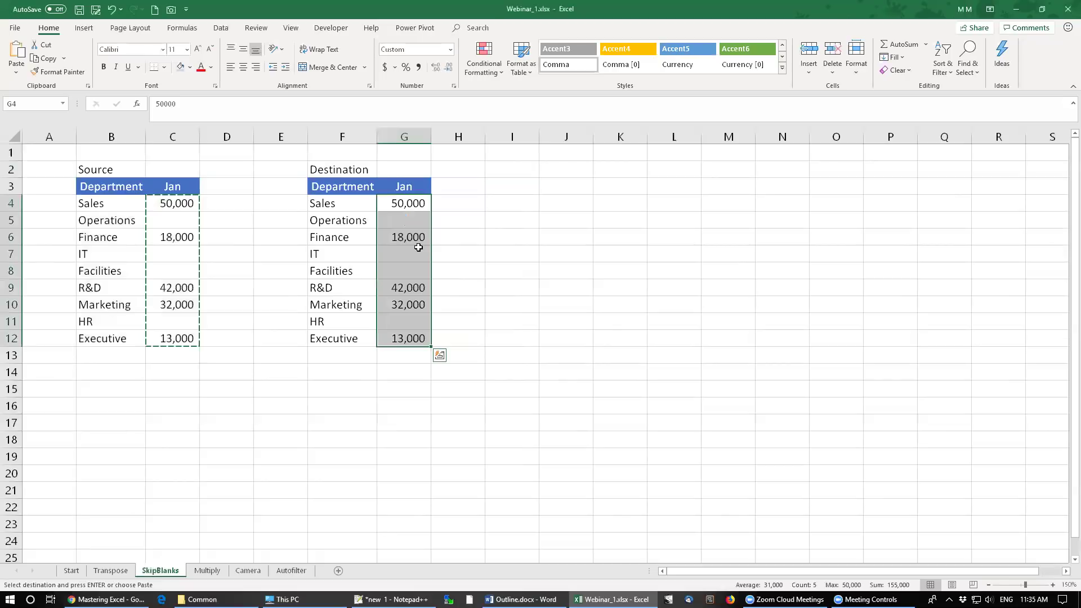
{"action": "key", "text": "ctrl+z"}
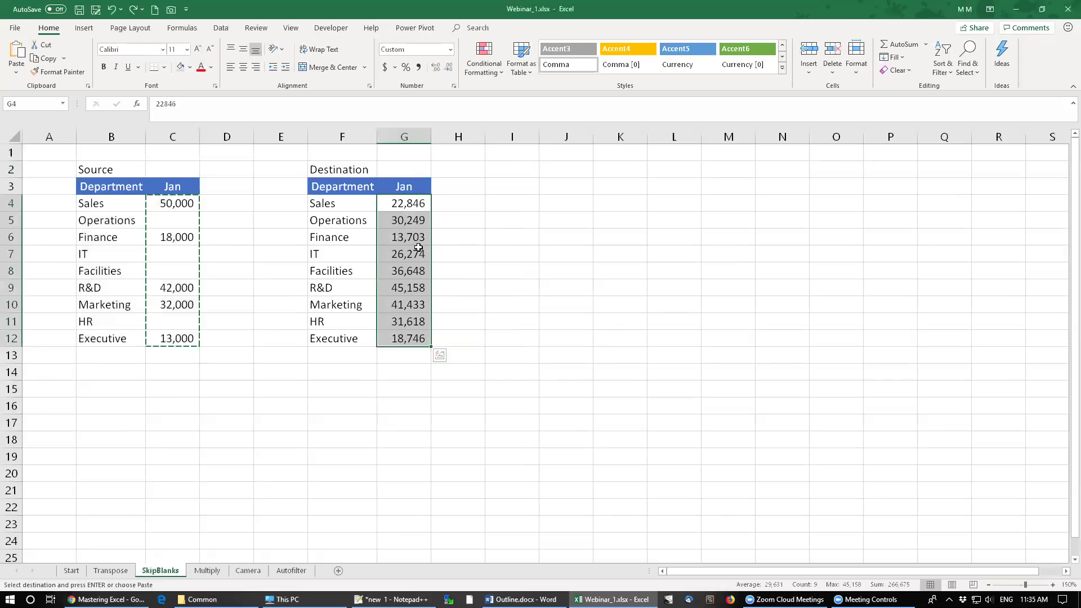
Paste the Source values onto G4:G12 with Skip blanks, keeping Destination values where Source is empty
{"action": "left_click", "coordinate": [168, 201]}
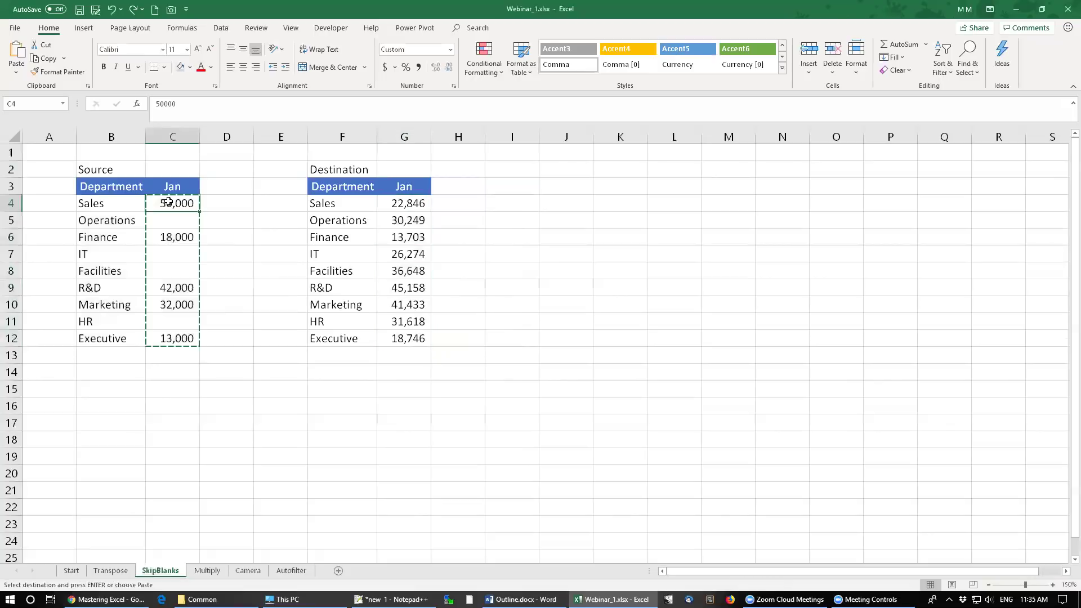
{"action": "left_click_drag", "start_coordinate": [168, 201], "coordinate": [176, 338]}
{"action": "left_click", "coordinate": [225, 207]}
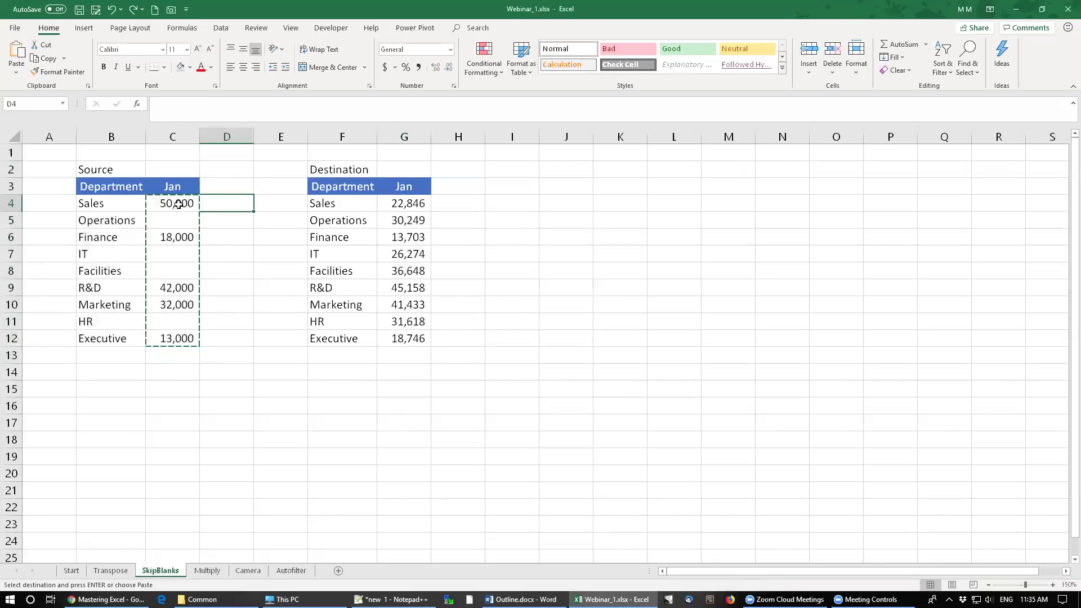
{"action": "left_click", "coordinate": [408, 204]}
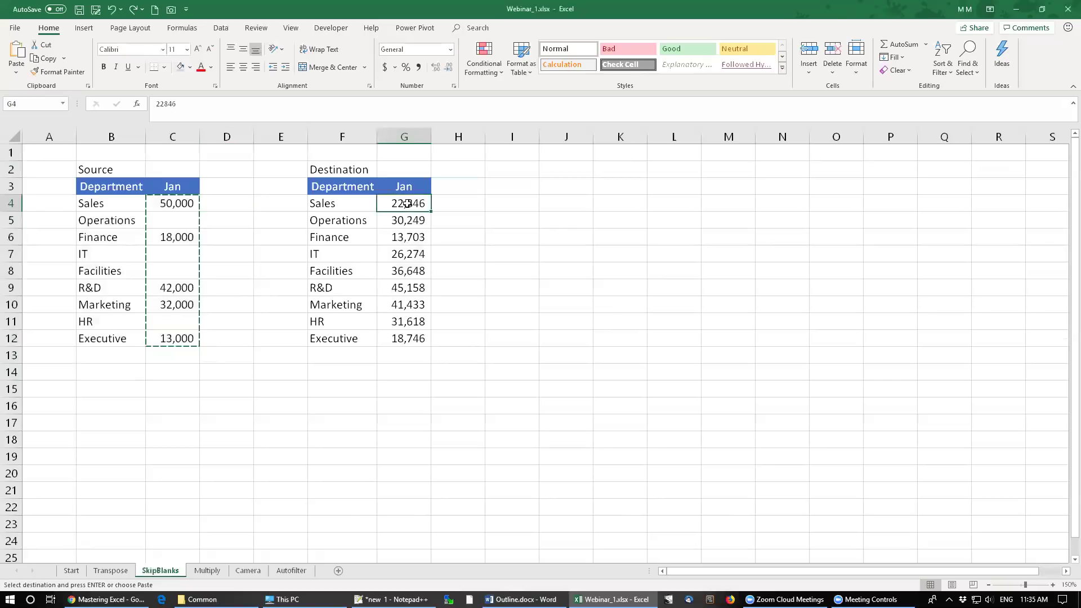
{"action": "left_click_drag", "start_coordinate": [408, 203], "coordinate": [408, 338]}
{"action": "right_click", "coordinate": [393, 220]}
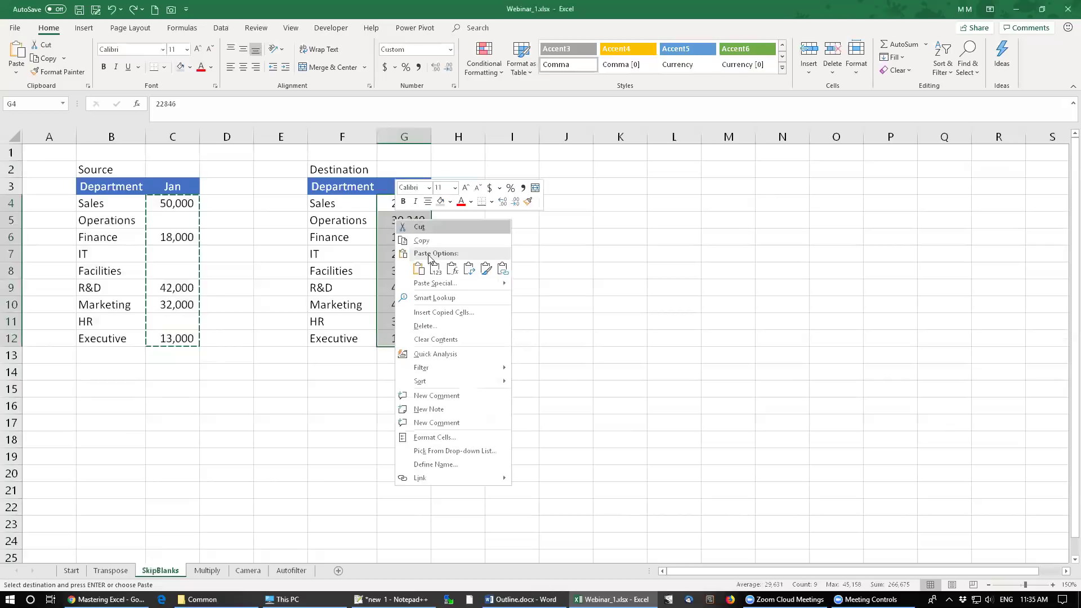
{"action": "left_click", "coordinate": [444, 284]}
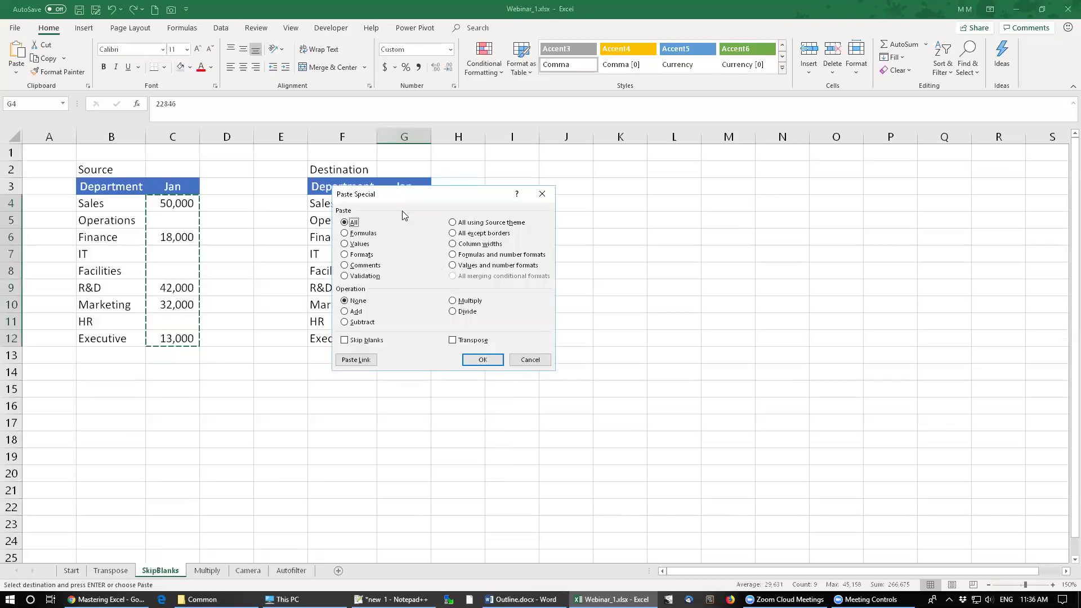
{"action": "left_click", "coordinate": [556, 309]}
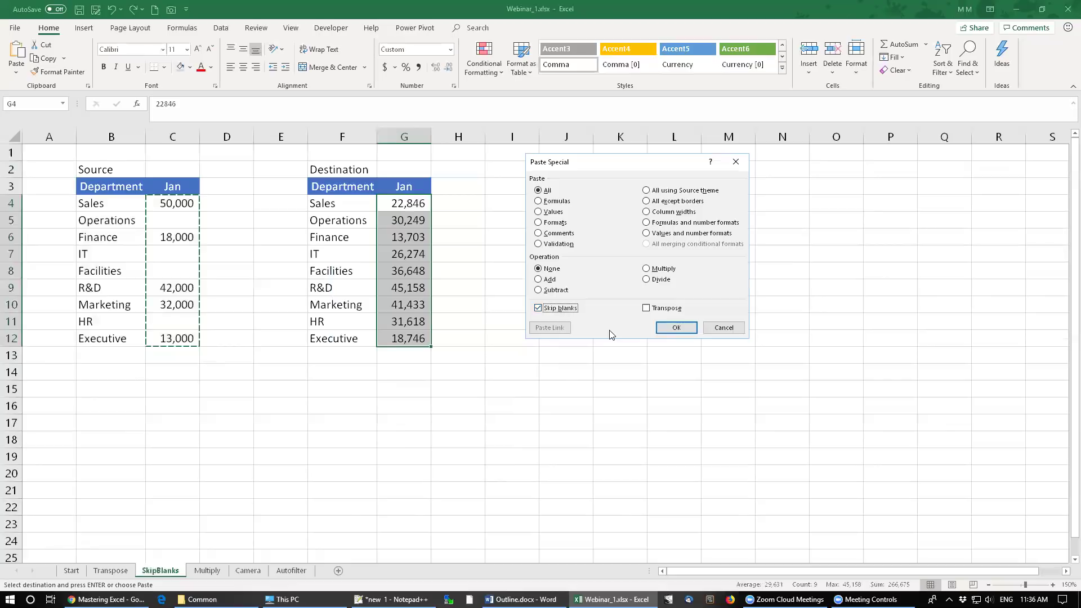
{"action": "left_click", "coordinate": [677, 328]}
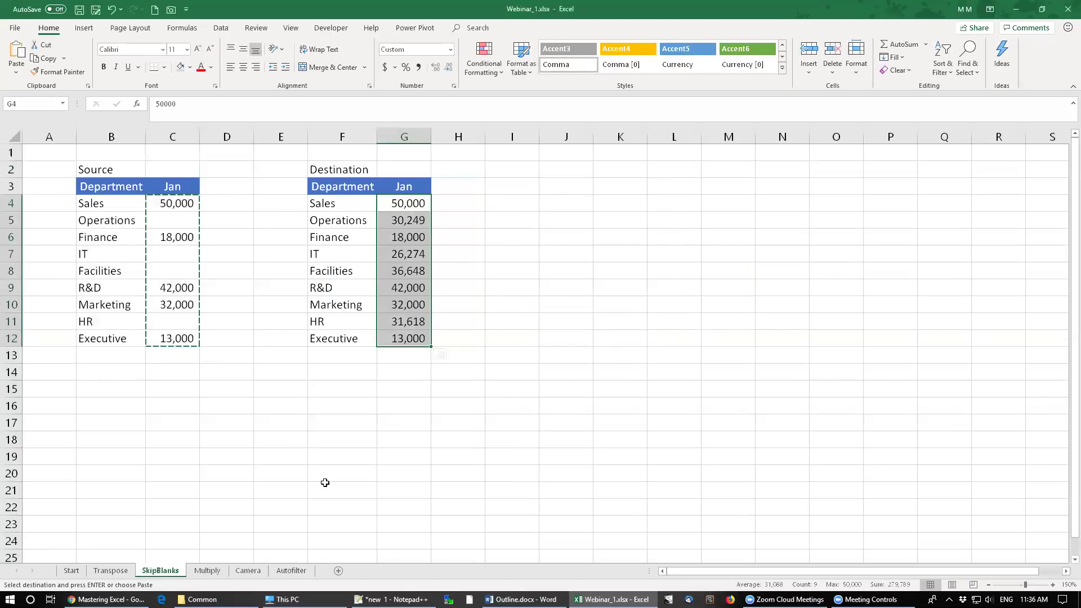
{"action": "left_click", "coordinate": [206, 571]}
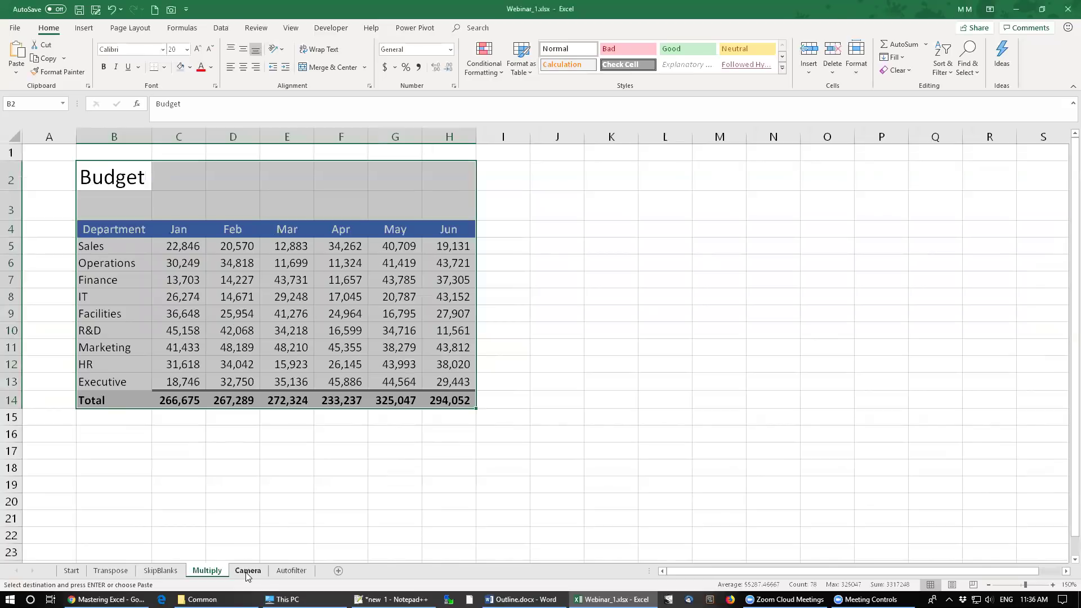
Switch to the Camera sheet and open the Customize Quick Access Toolbar menu
{"action": "left_click", "coordinate": [246, 571]}
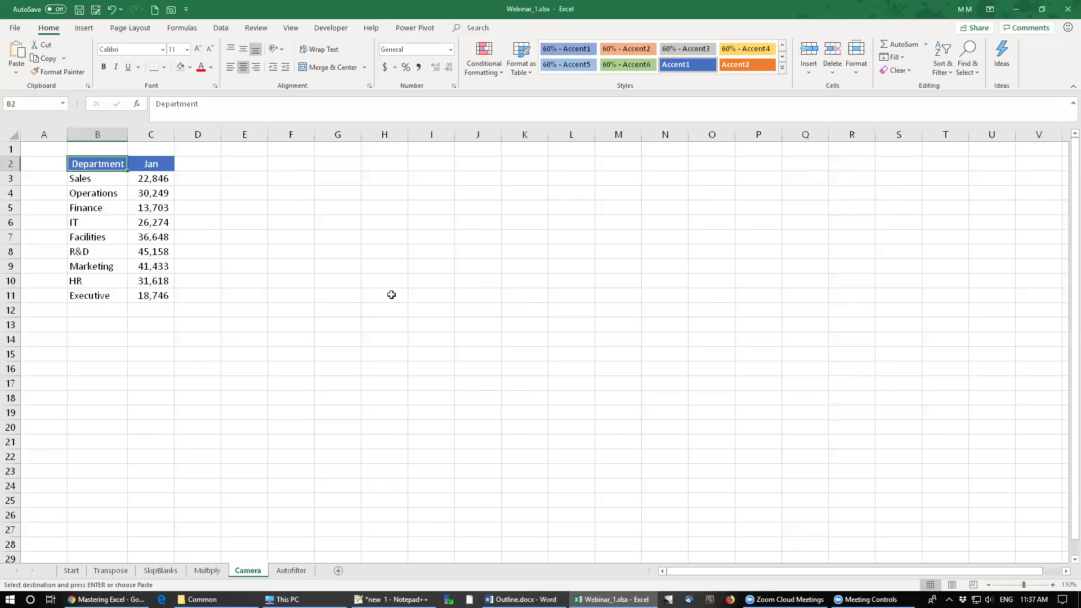
{"action": "left_click", "coordinate": [187, 10]}
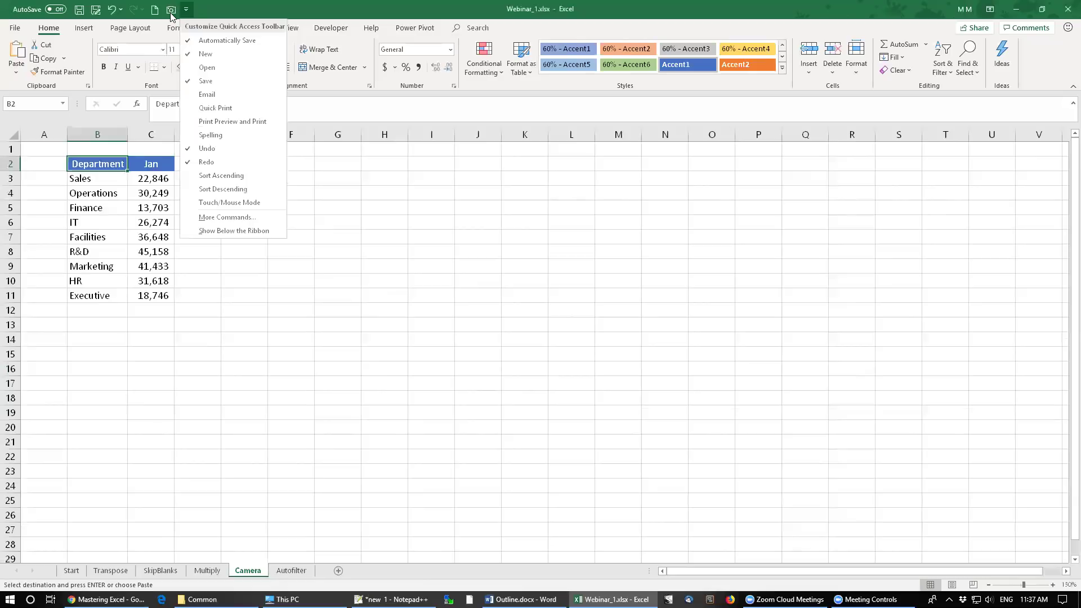
Close the toolbar menu and copy the Department/Jan table B2:C11
{"action": "left_click", "coordinate": [216, 10]}
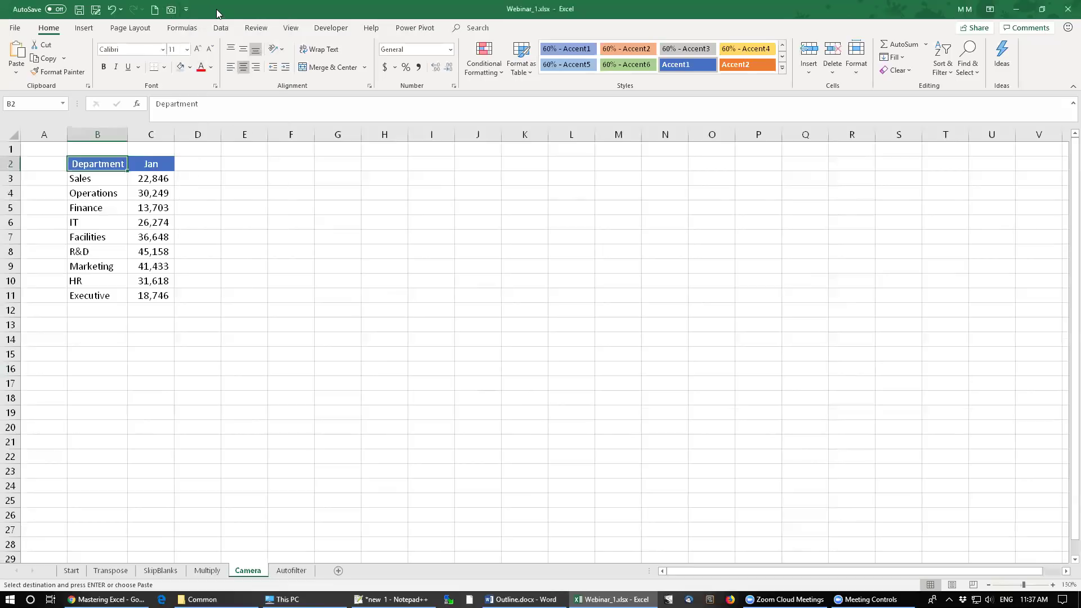
{"action": "left_click", "coordinate": [16, 73]}
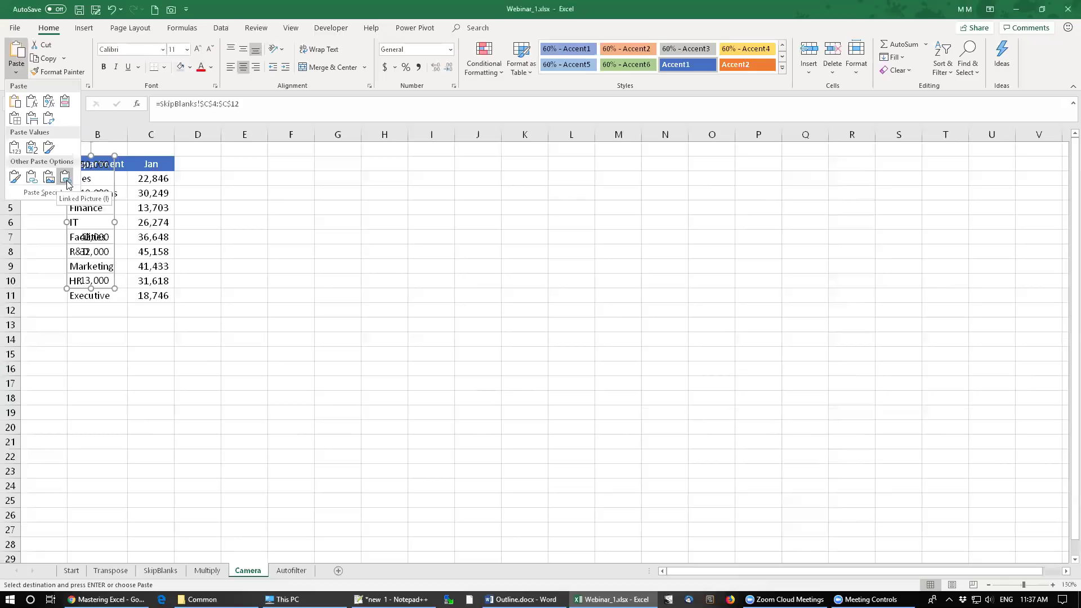
{"action": "key", "text": "Escape"}
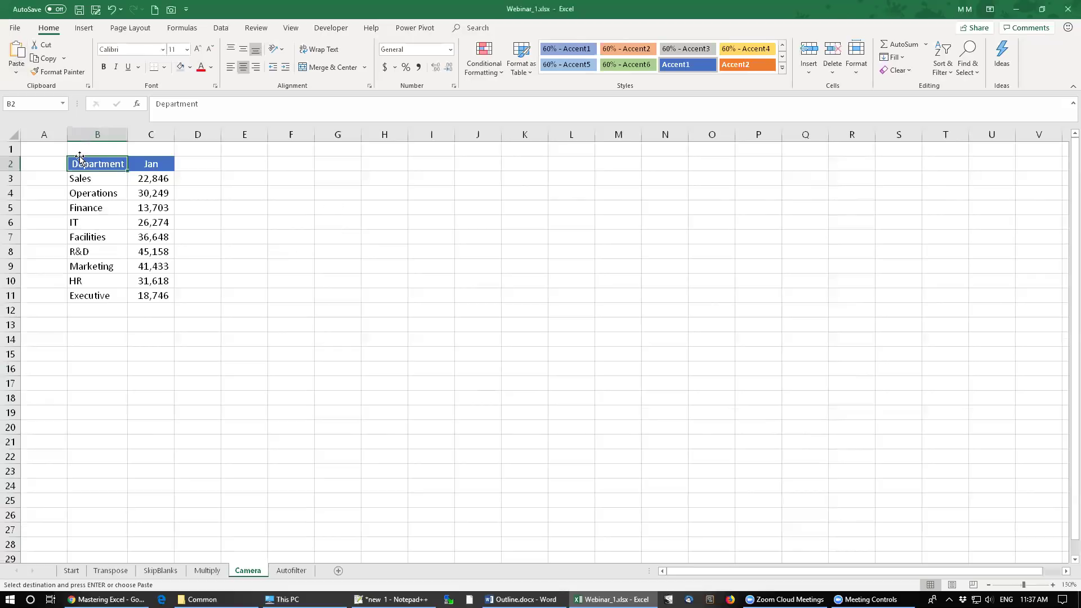
{"action": "left_click_drag", "start_coordinate": [89, 166], "coordinate": [152, 295]}
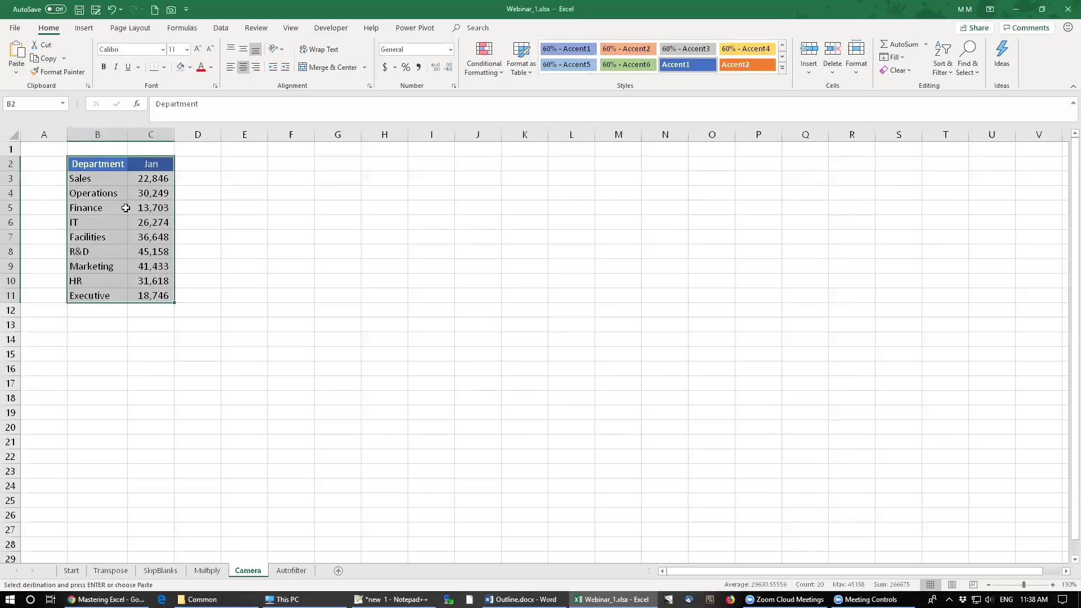
{"action": "right_click", "coordinate": [127, 208]}
{"action": "left_click", "coordinate": [141, 227]}
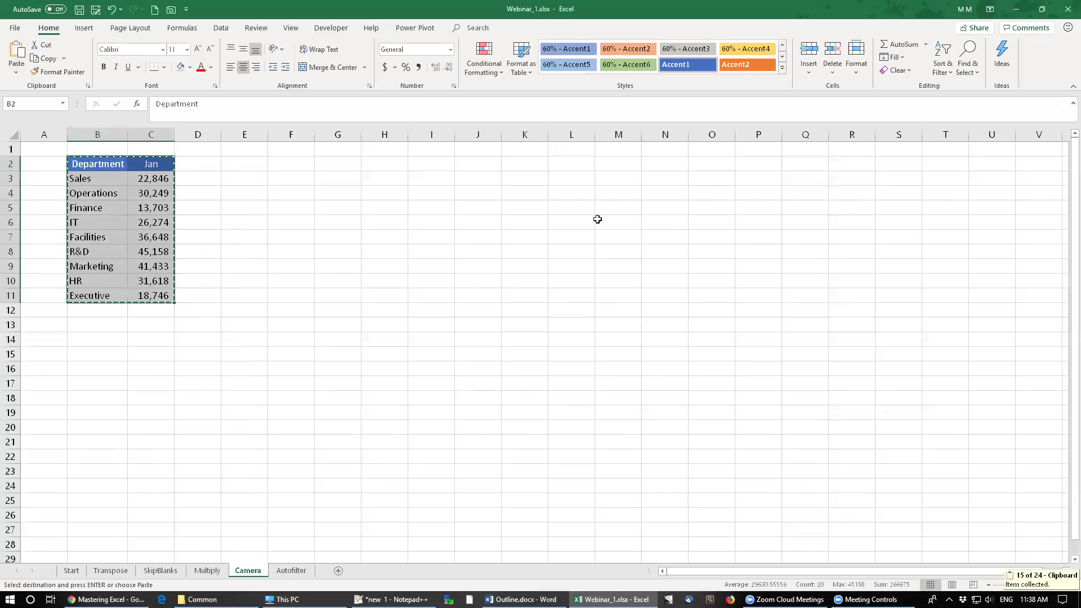
Paste the table at K4 as a linked picture and move it to column L
{"action": "left_click", "coordinate": [516, 193]}
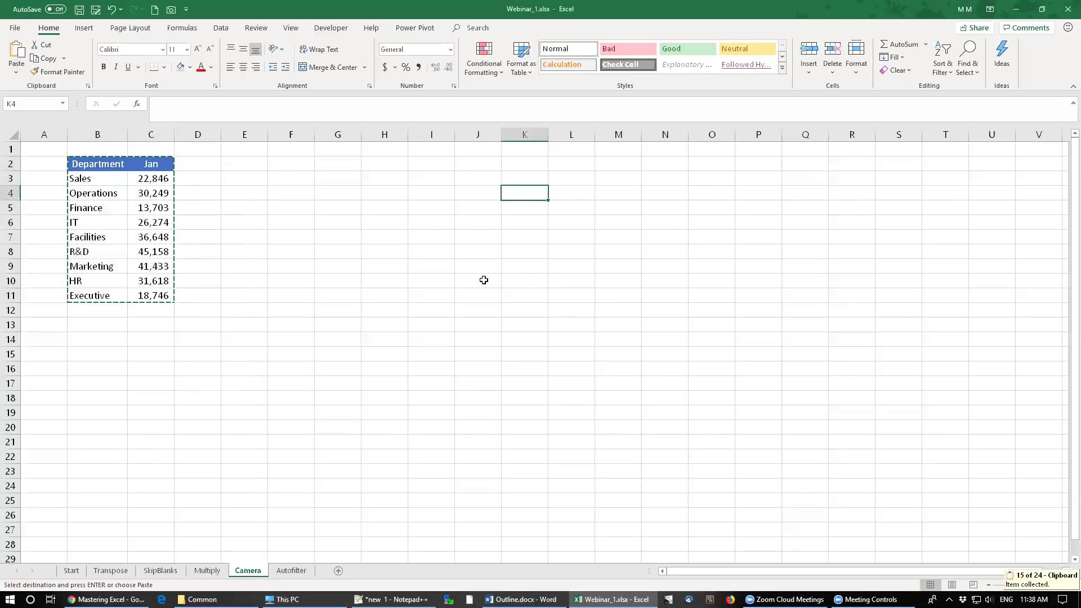
{"action": "left_click", "coordinate": [17, 76]}
{"action": "left_click", "coordinate": [69, 181]}
{"action": "left_click_drag", "start_coordinate": [511, 232], "coordinate": [626, 231]}
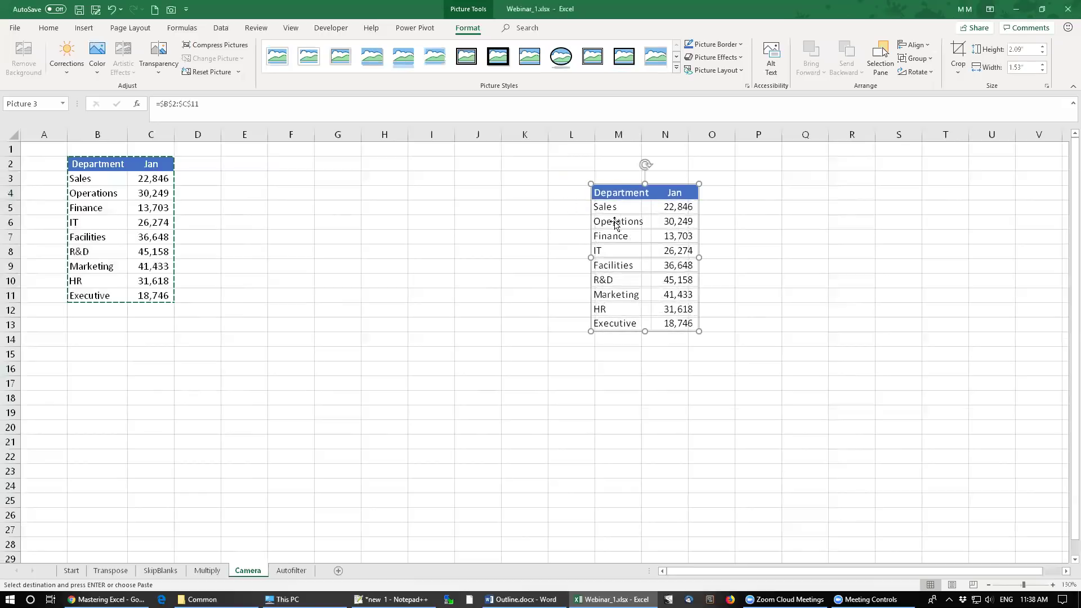
{"action": "left_click_drag", "start_coordinate": [614, 192], "coordinate": [575, 194]}
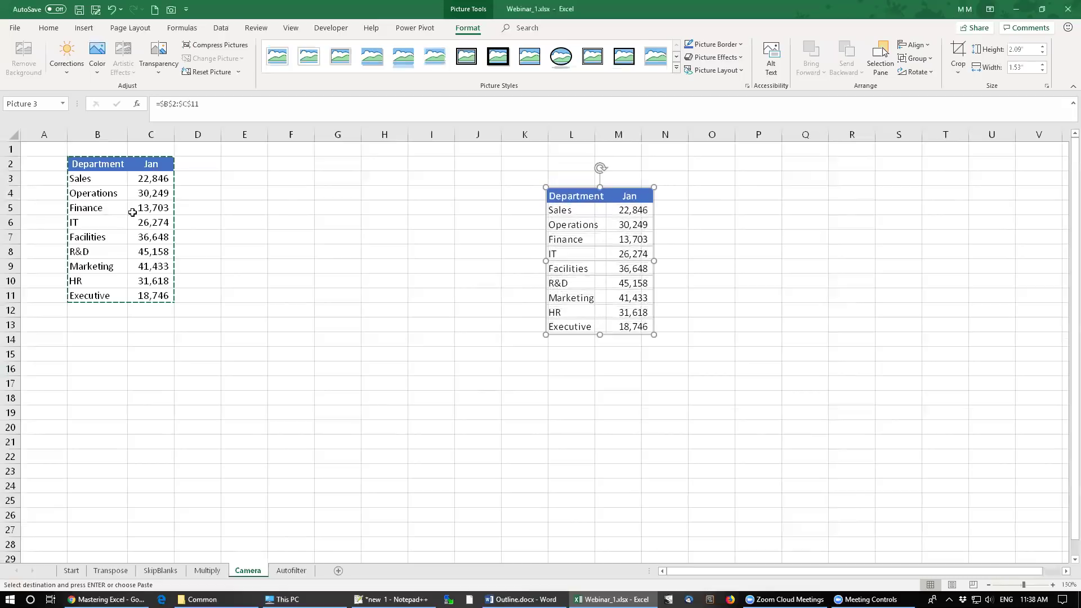
{"action": "left_click_drag", "start_coordinate": [152, 193], "coordinate": [161, 223]}
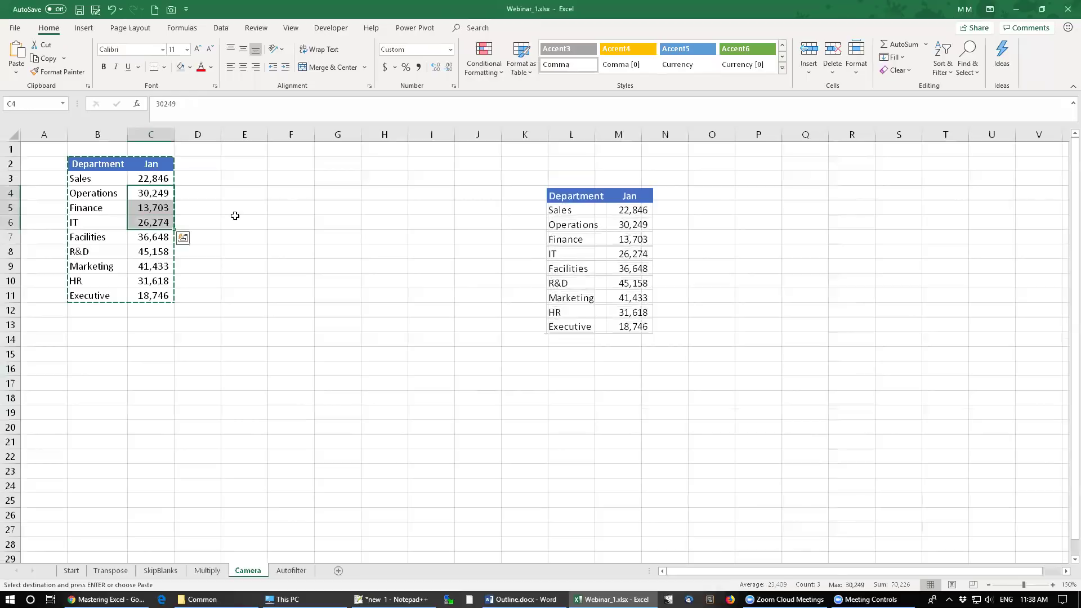
Give C4:C6 the orange Accent4 style and nudge the linked picture slightly left
{"action": "left_click", "coordinate": [628, 48]}
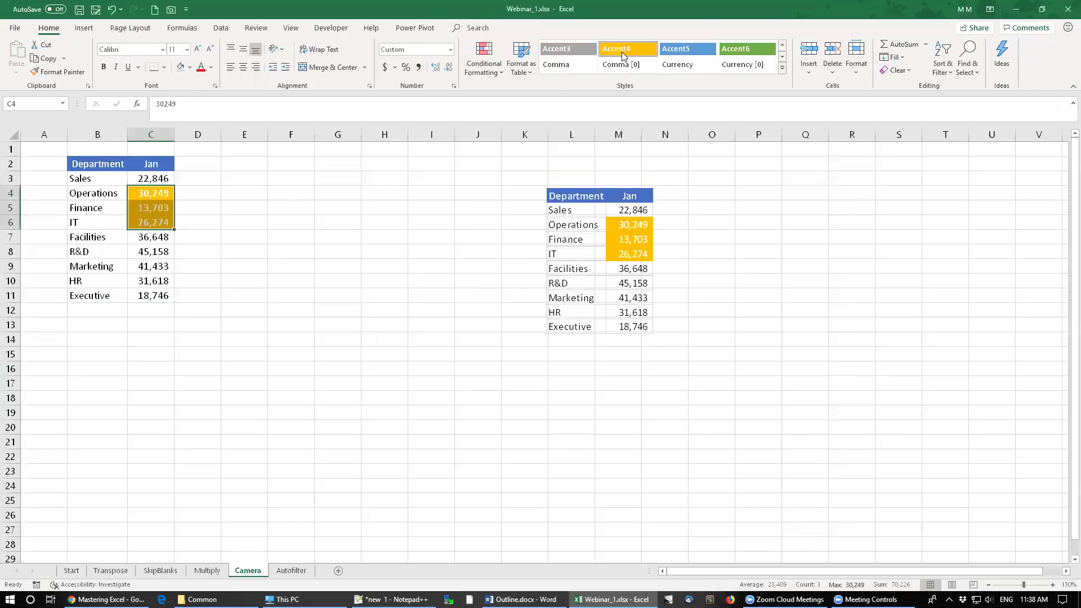
{"action": "left_click", "coordinate": [583, 217]}
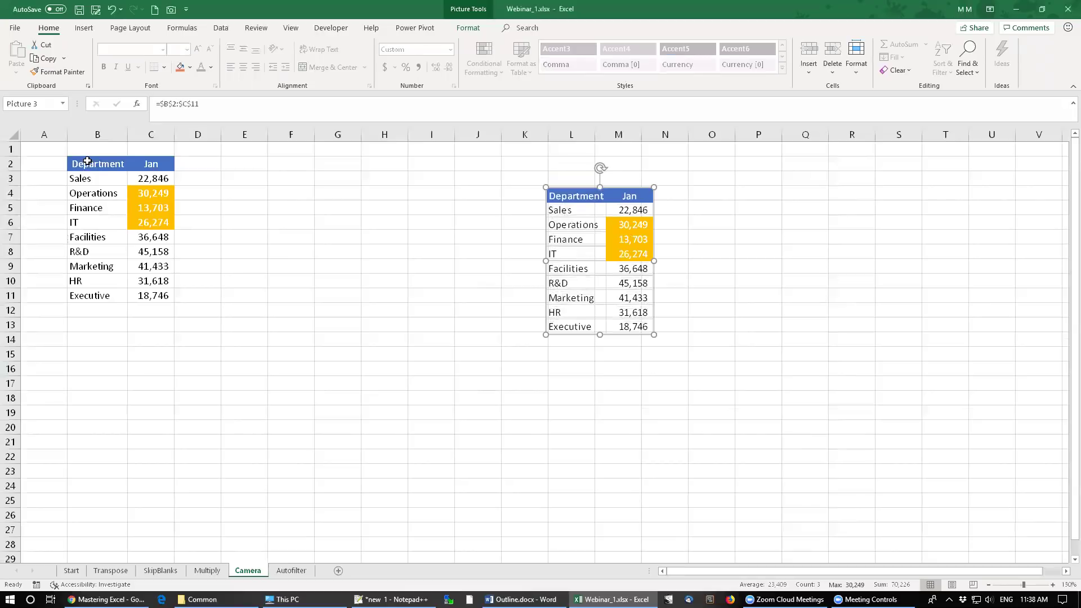
{"action": "left_click", "coordinate": [117, 164]}
{"action": "left_click_drag", "start_coordinate": [117, 164], "coordinate": [157, 296]}
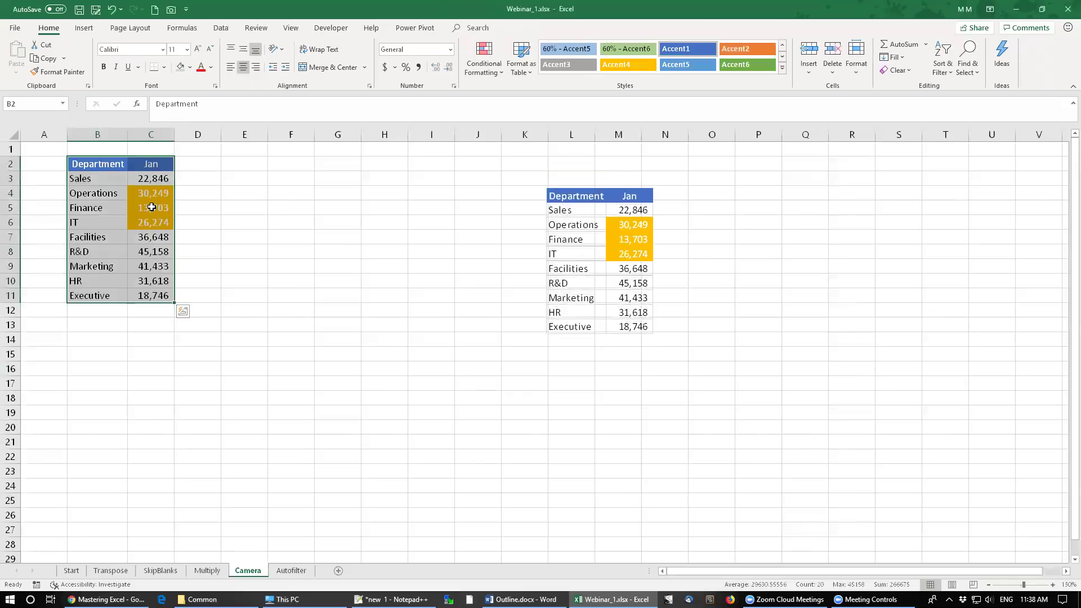
{"action": "mouse_move", "coordinate": [603, 220]}
{"action": "left_mouse_down"}
{"action": "mouse_move", "coordinate": [642, 221]}
{"action": "mouse_move", "coordinate": [593, 224]}
{"action": "left_mouse_up"}
{"action": "left_click", "coordinate": [148, 185]}
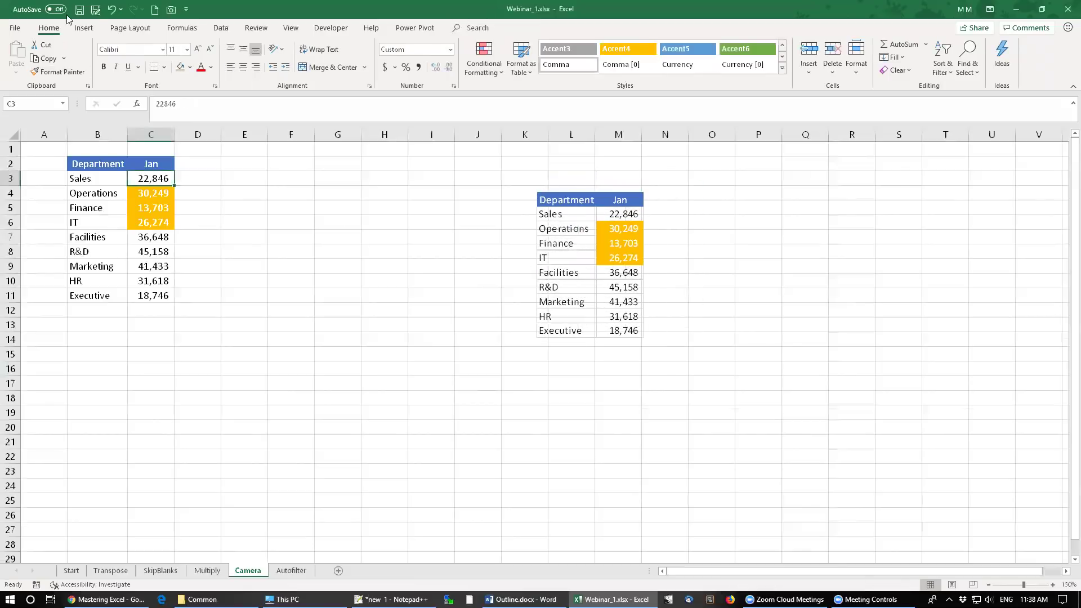
Undo the picture move and the orange fill, and cancel the pending copy
{"action": "left_click", "coordinate": [115, 11]}
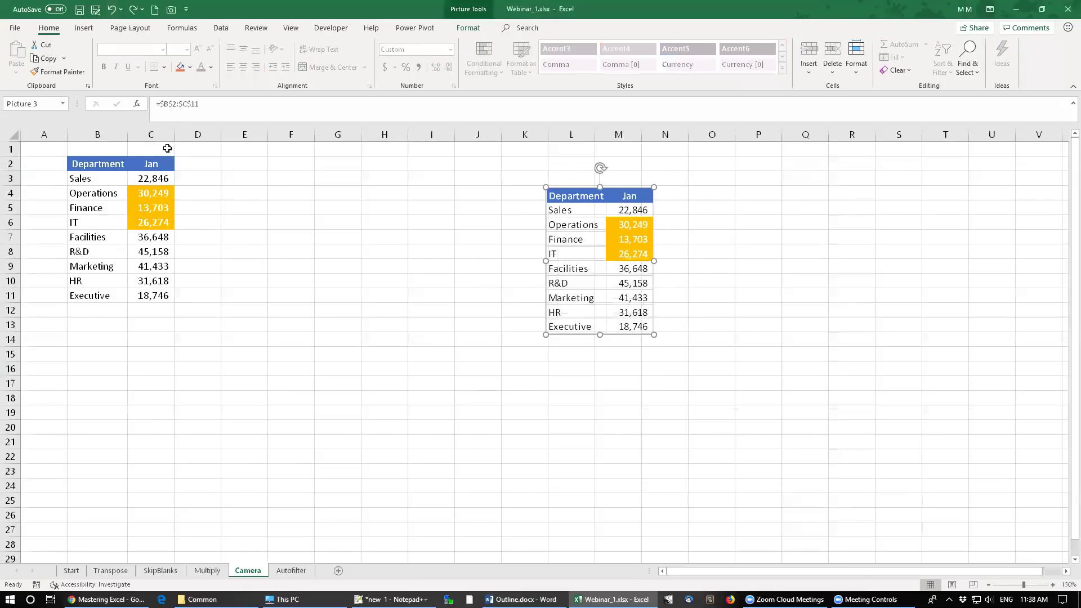
{"action": "left_click", "coordinate": [111, 9]}
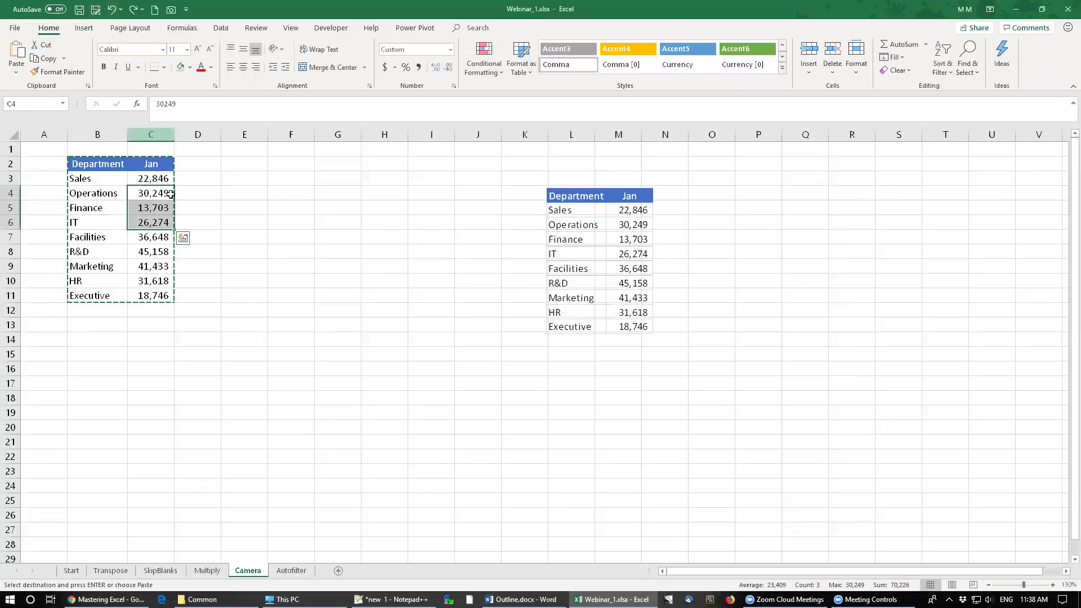
{"action": "key", "text": "Escape"}
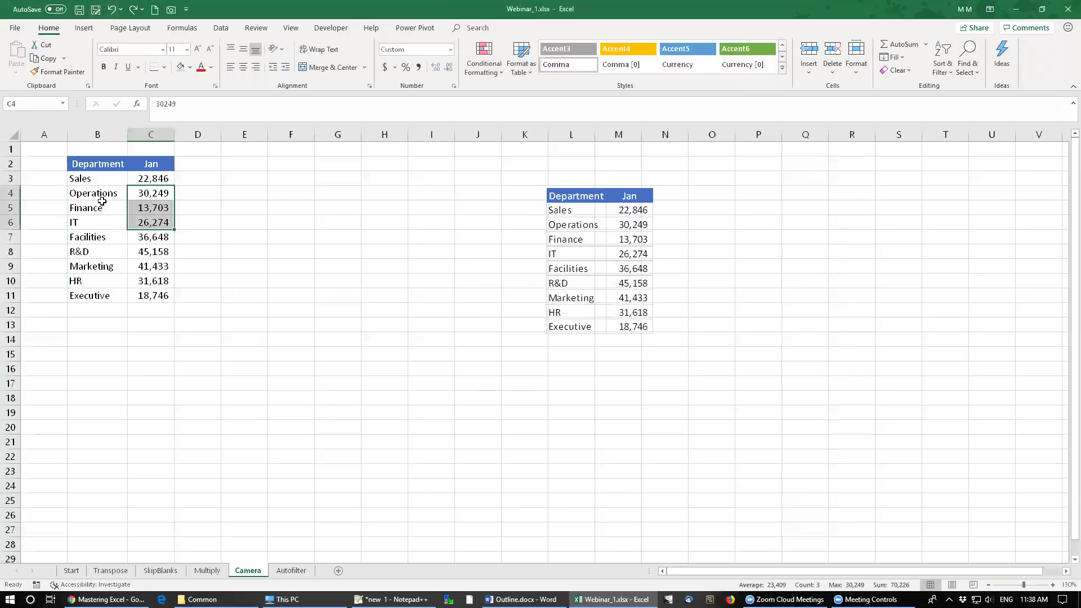
{"action": "left_click", "coordinate": [102, 203]}
Drag the linked table picture around the sheet, ending over columns M–P
{"action": "left_click", "coordinate": [592, 232]}
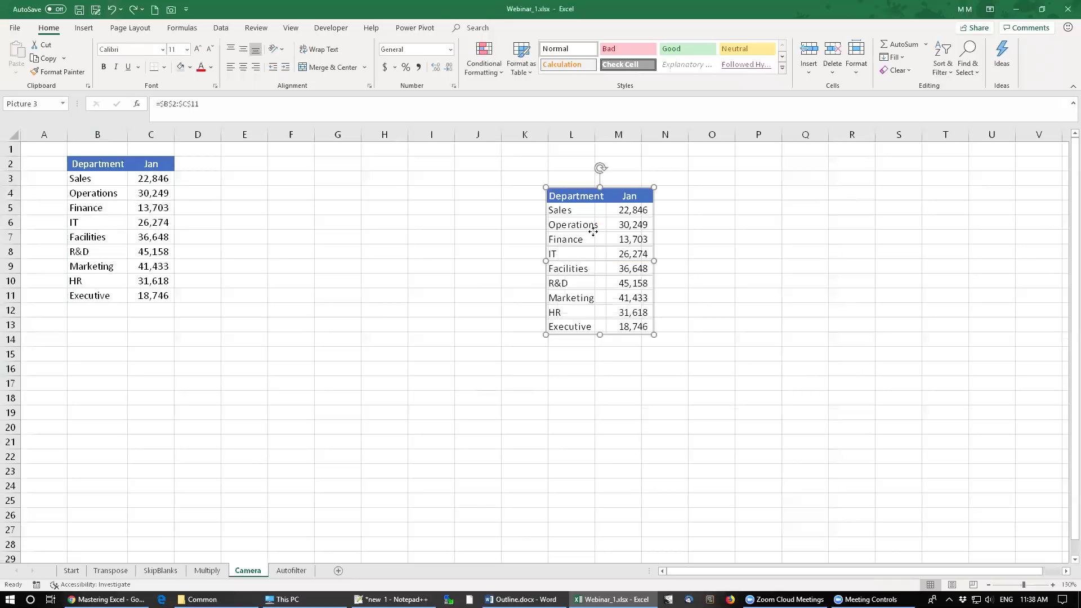
{"action": "left_click_drag", "start_coordinate": [593, 231], "coordinate": [455, 243]}
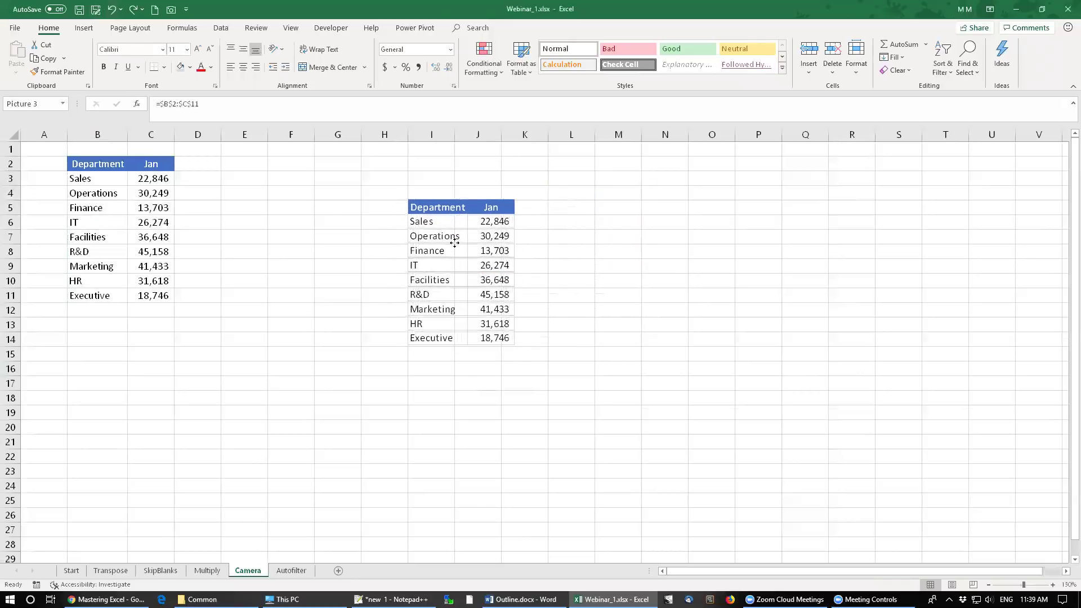
{"action": "left_click_drag", "start_coordinate": [454, 242], "coordinate": [413, 325]}
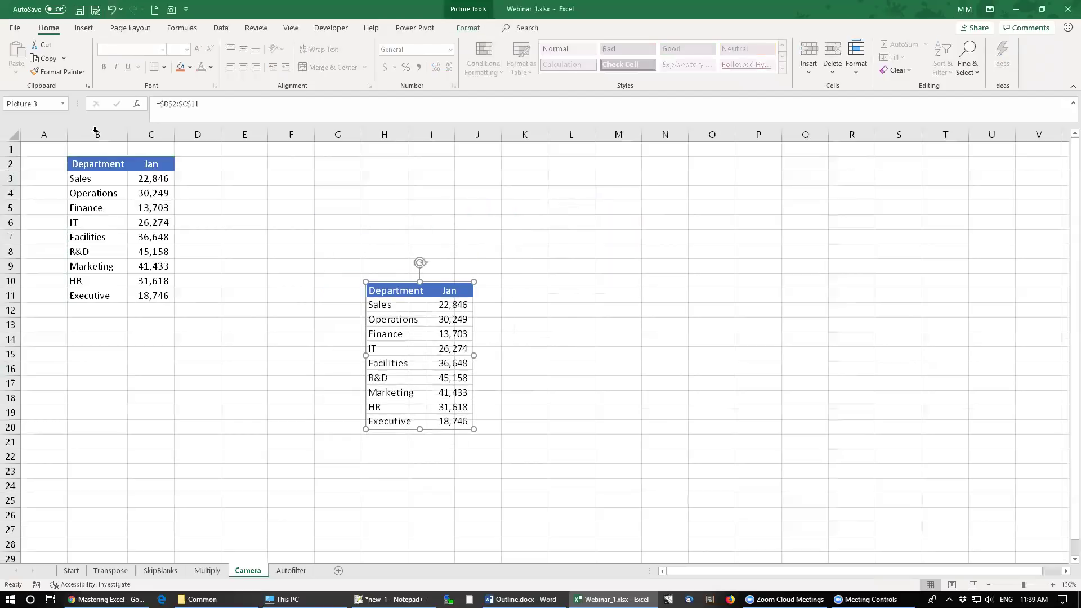
{"action": "left_click", "coordinate": [101, 135]}
{"action": "left_click_drag", "start_coordinate": [101, 135], "coordinate": [150, 135]}
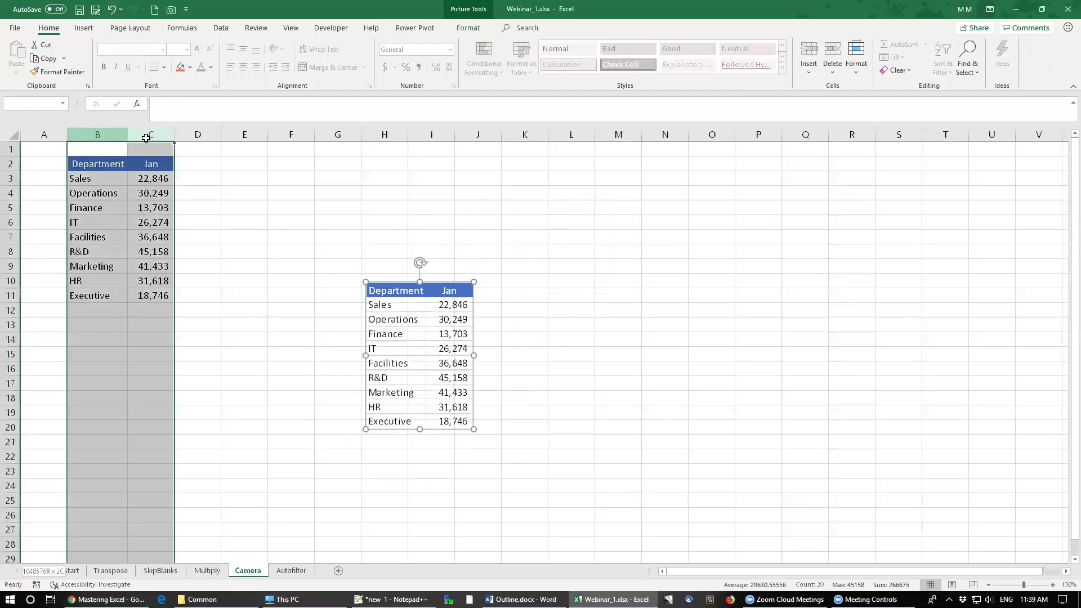
{"action": "left_click", "coordinate": [12, 175]}
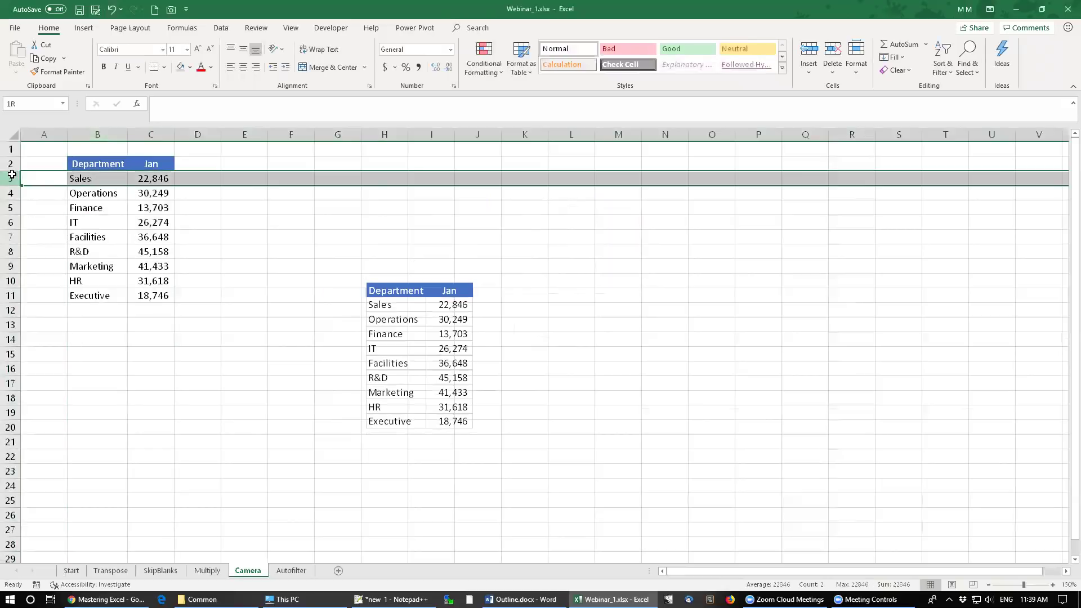
{"action": "left_click", "coordinate": [393, 328]}
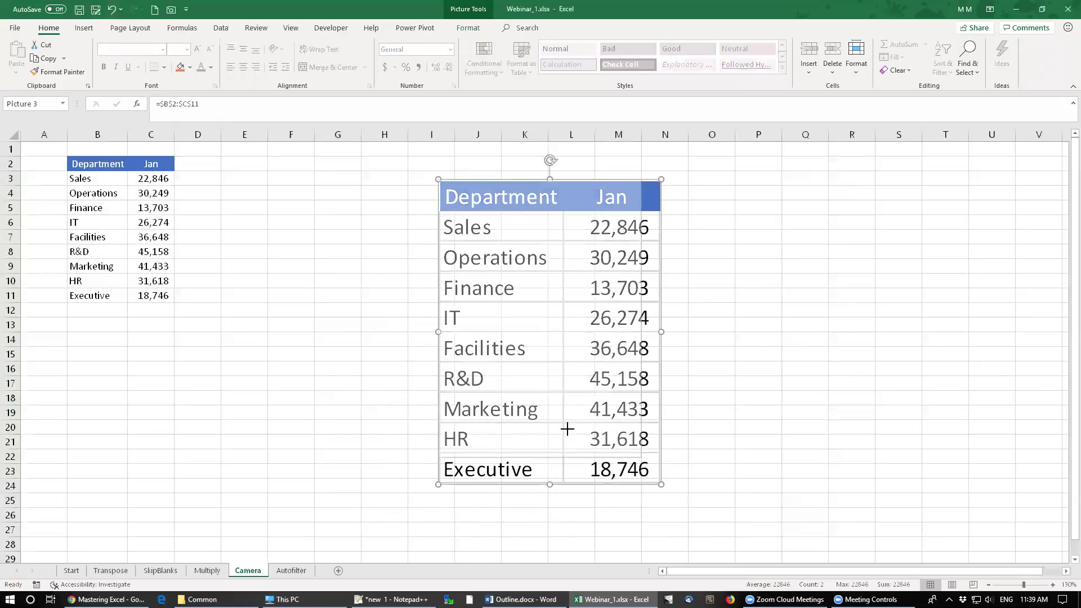
{"action": "key", "text": "ctrl+z"}
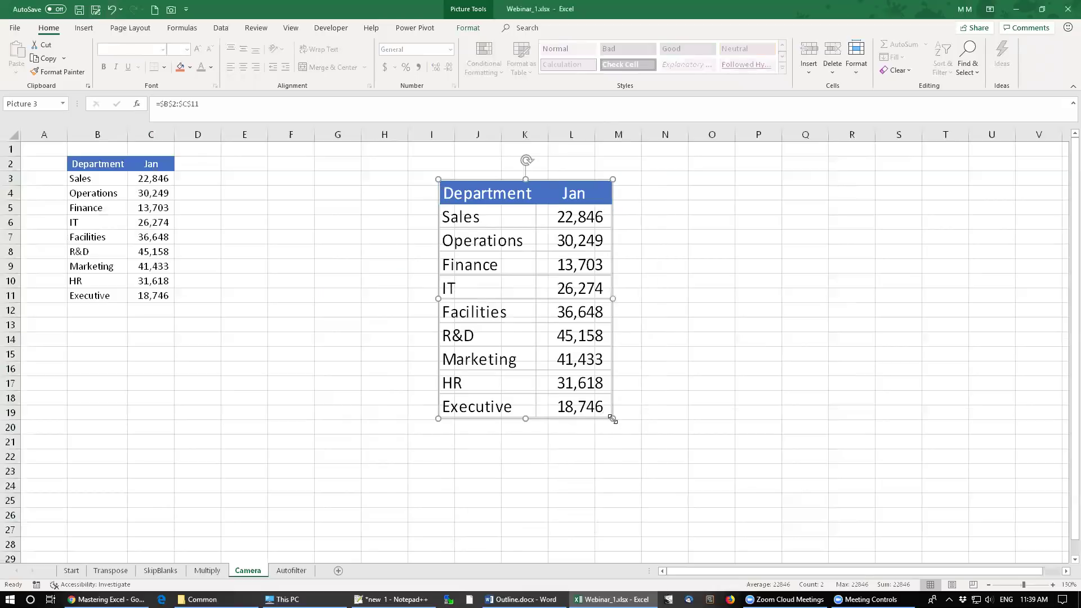
{"action": "left_click_drag", "start_coordinate": [507, 251], "coordinate": [622, 203]}
{"action": "left_click_drag", "start_coordinate": [680, 272], "coordinate": [660, 225]}
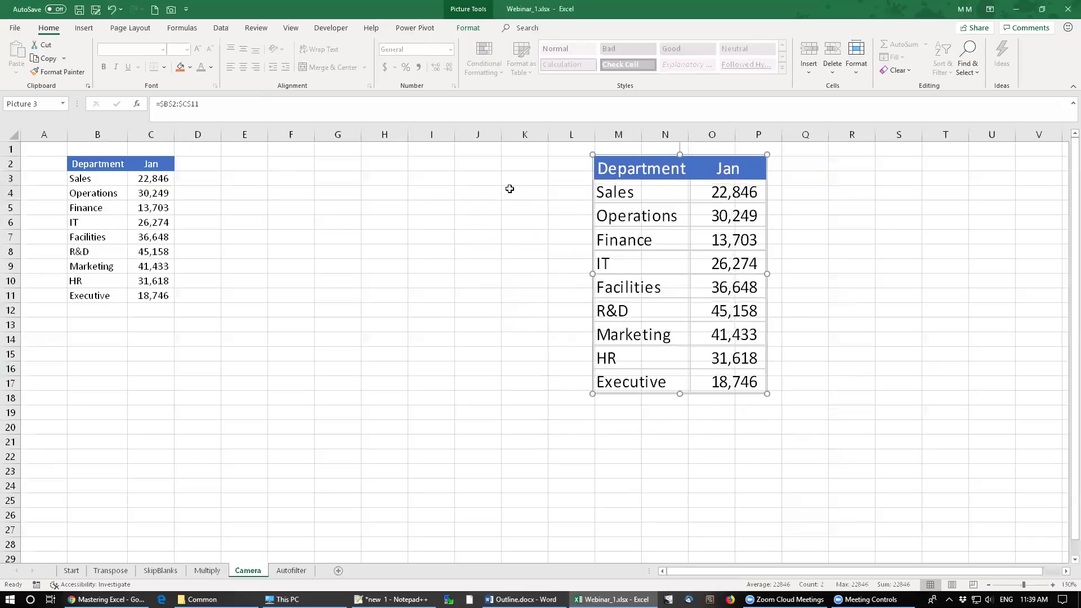
Select K2:L12 and Q8:R15, cancel an entry in Q8, and delete the linked picture
{"action": "left_click_drag", "start_coordinate": [514, 160], "coordinate": [714, 358]}
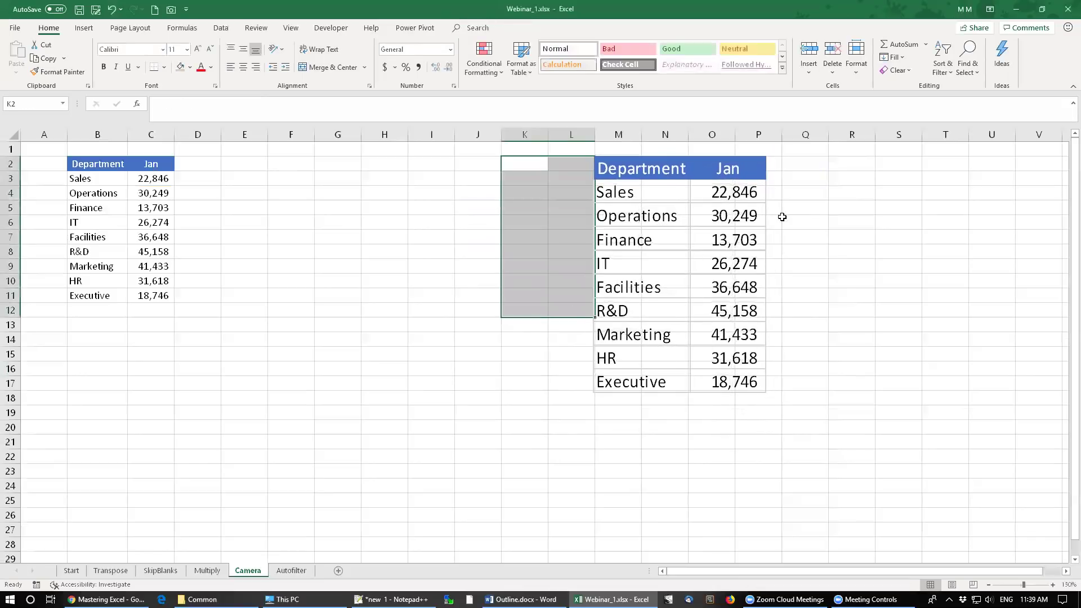
{"action": "left_click_drag", "start_coordinate": [786, 254], "coordinate": [846, 347]}
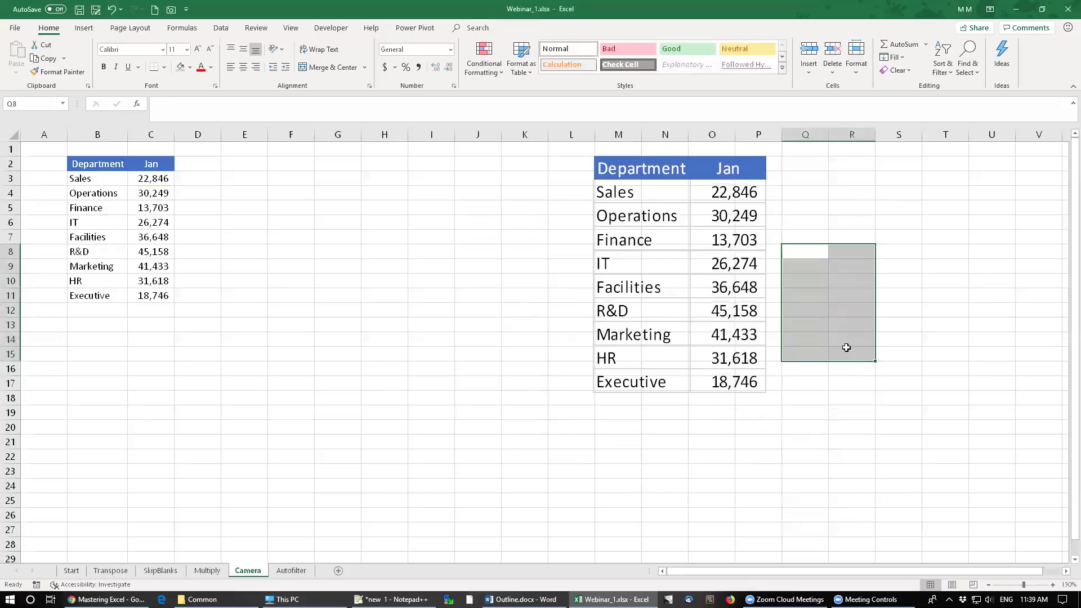
{"action": "key", "text": "F2"}
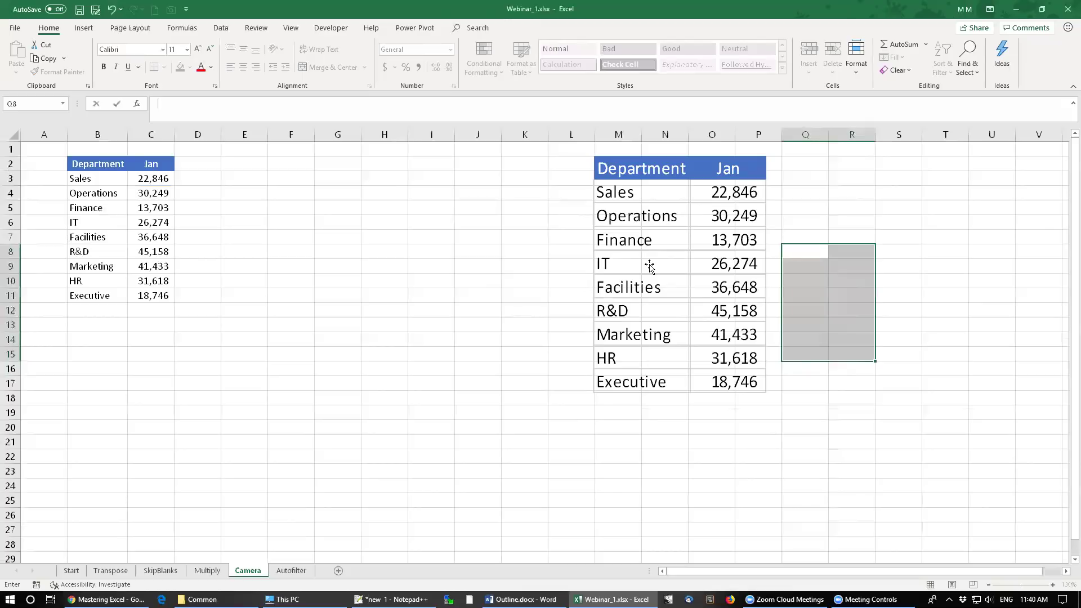
{"action": "key", "text": "Escape"}
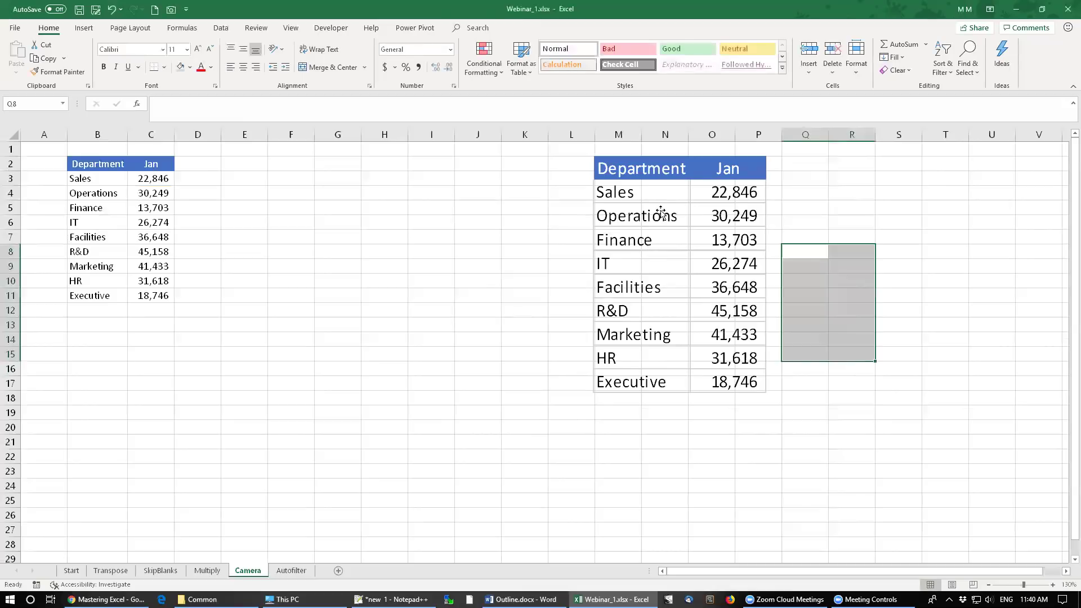
{"action": "left_click", "coordinate": [700, 315]}
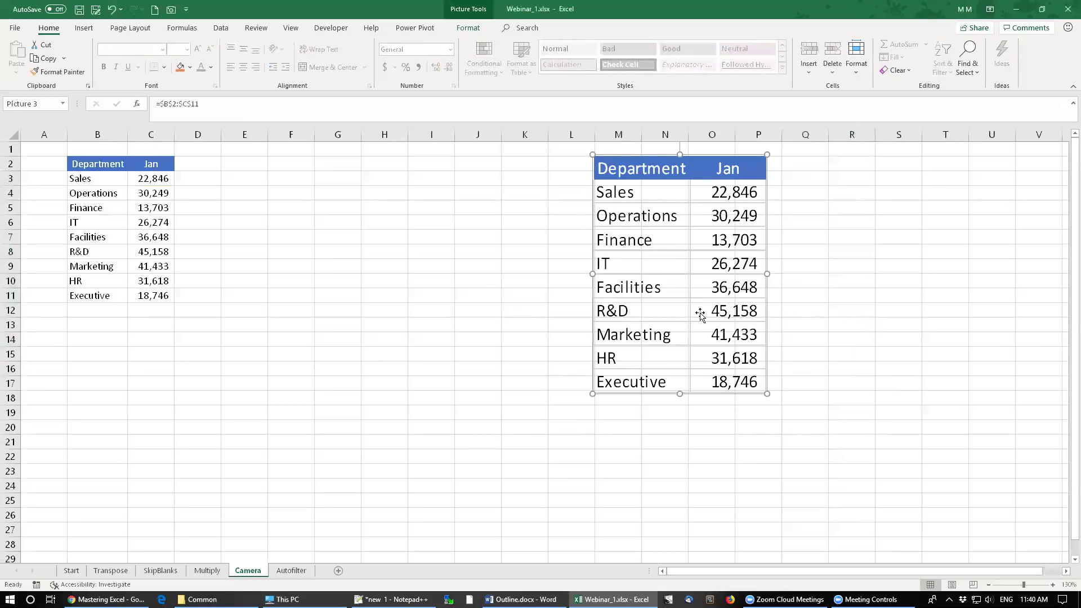
{"action": "key", "text": "Delete"}
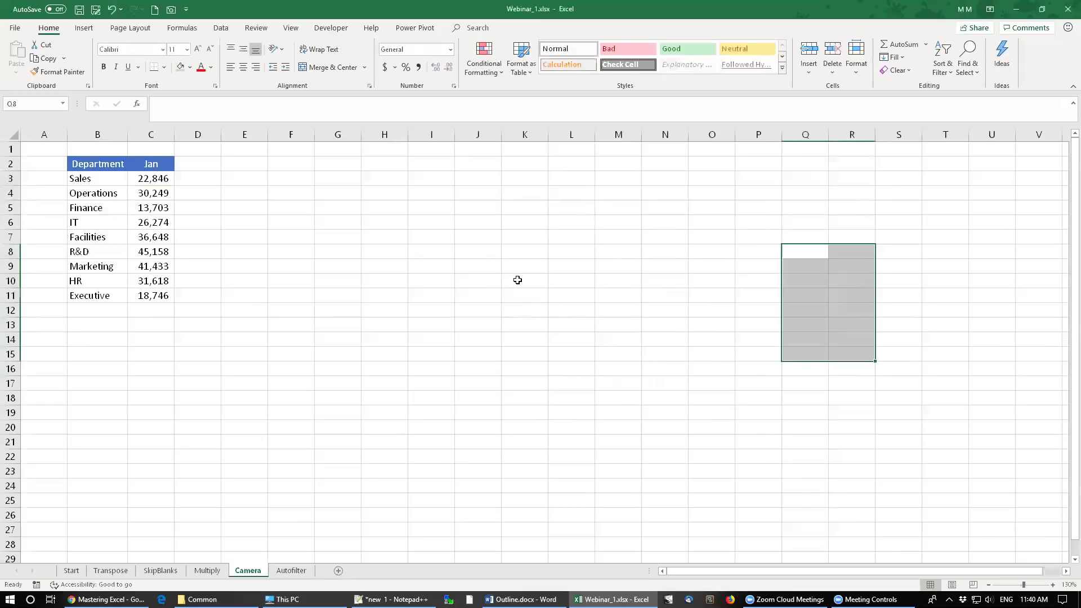
Apply the pink Bad style to G3:J12 and the green Good style to M3:P12
{"action": "left_click", "coordinate": [341, 179]}
{"action": "left_click_drag", "start_coordinate": [370, 185], "coordinate": [476, 307]}
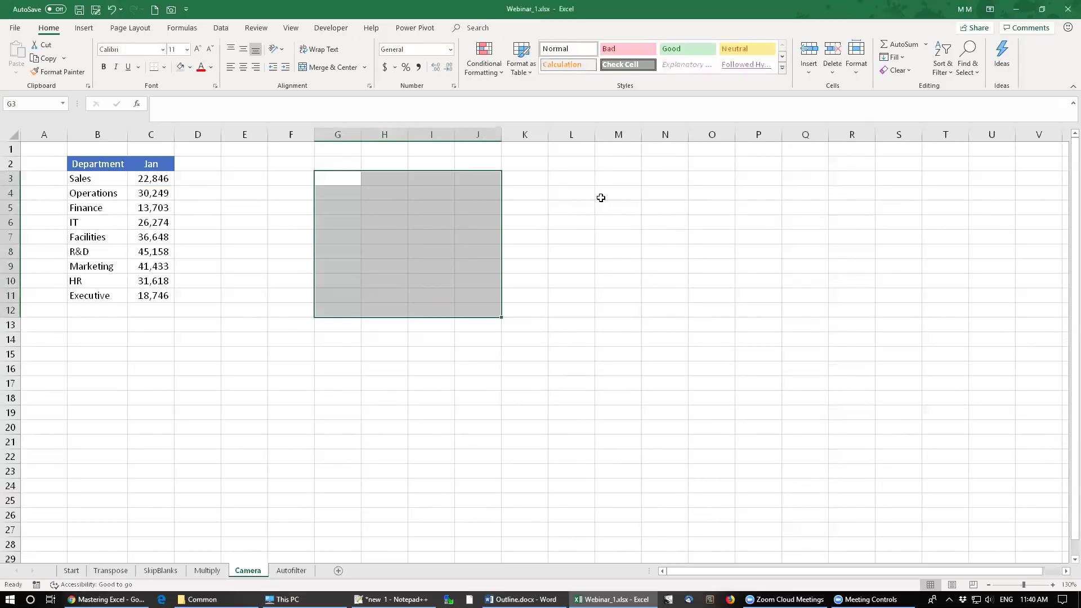
{"action": "left_click", "coordinate": [625, 45]}
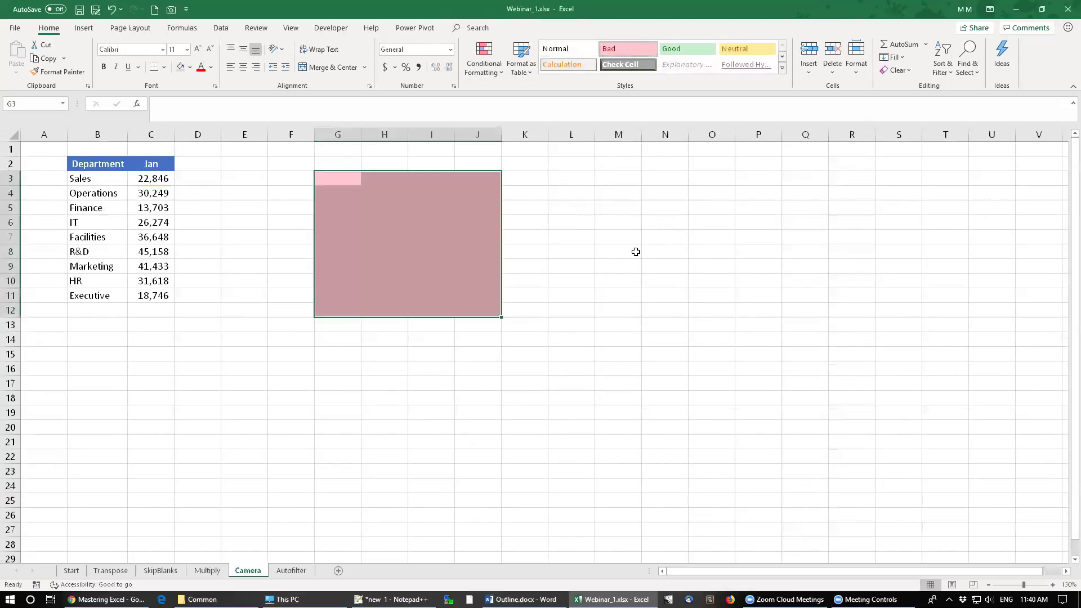
{"action": "left_click_drag", "start_coordinate": [637, 178], "coordinate": [771, 305]}
{"action": "left_click", "coordinate": [692, 50]}
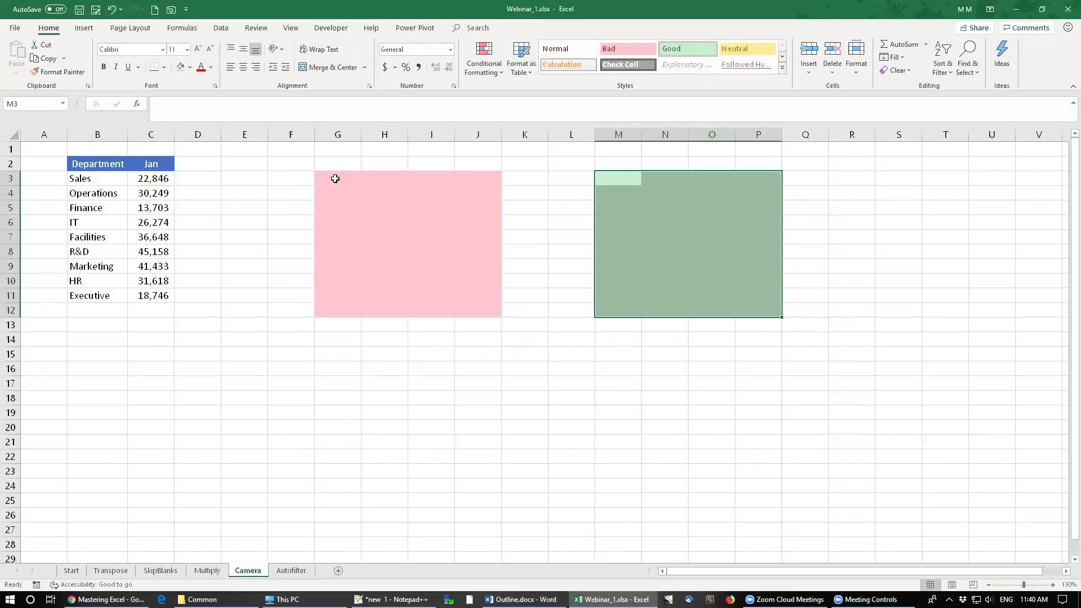
Name G3:J12 'red' and M3:P12 'green' using the Name Box
{"action": "left_click_drag", "start_coordinate": [321, 177], "coordinate": [478, 303]}
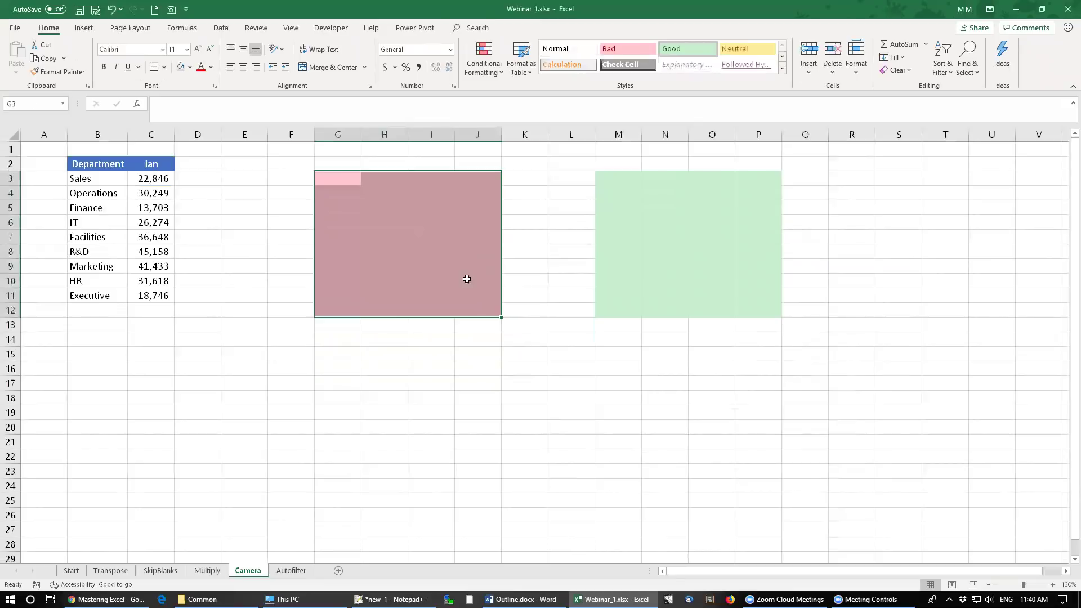
{"action": "left_click", "coordinate": [24, 104]}
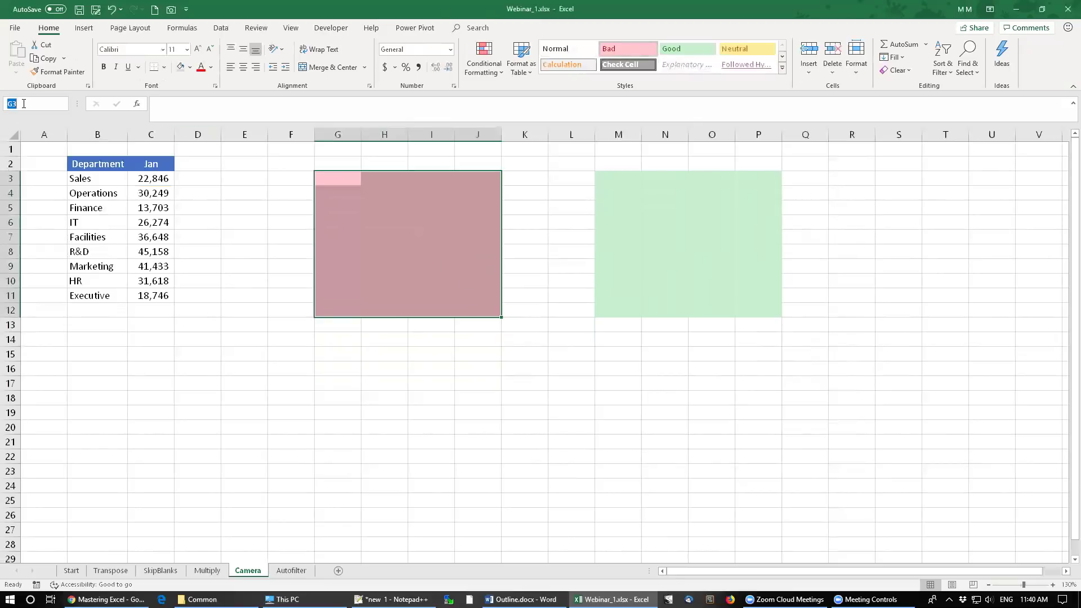
{"action": "type", "text": "red"}
{"action": "left_click", "coordinate": [609, 178]}
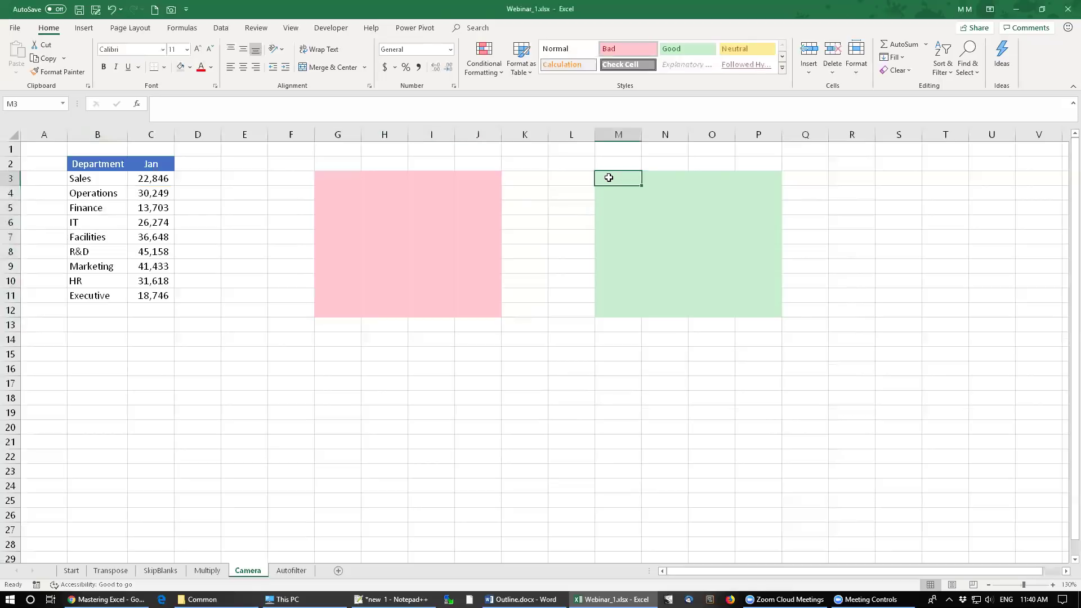
{"action": "left_click_drag", "start_coordinate": [609, 177], "coordinate": [755, 307]}
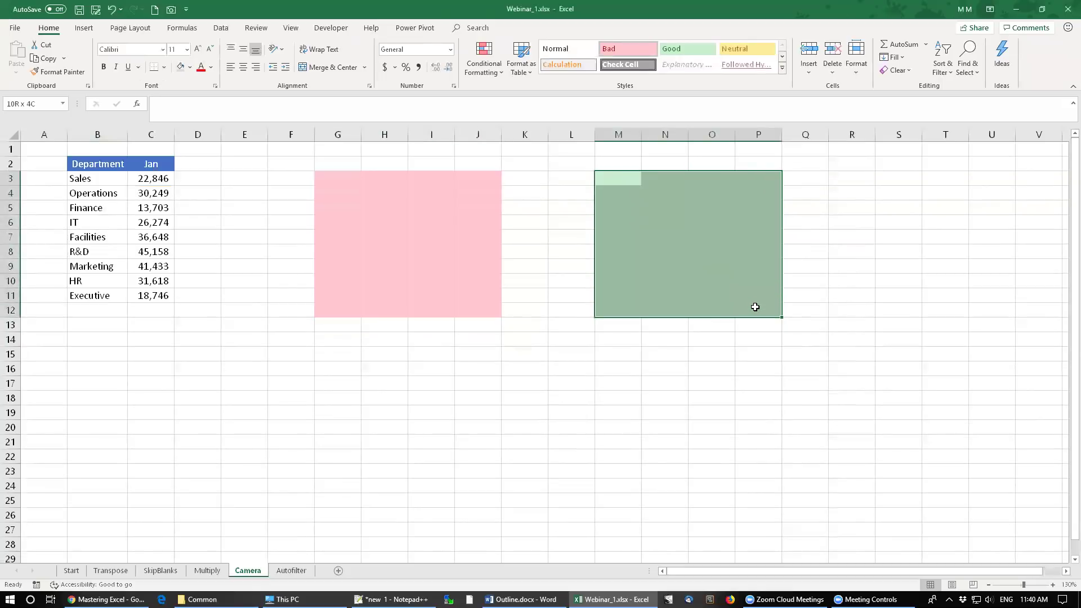
{"action": "left_click", "coordinate": [27, 100]}
{"action": "type", "text": "gree"}
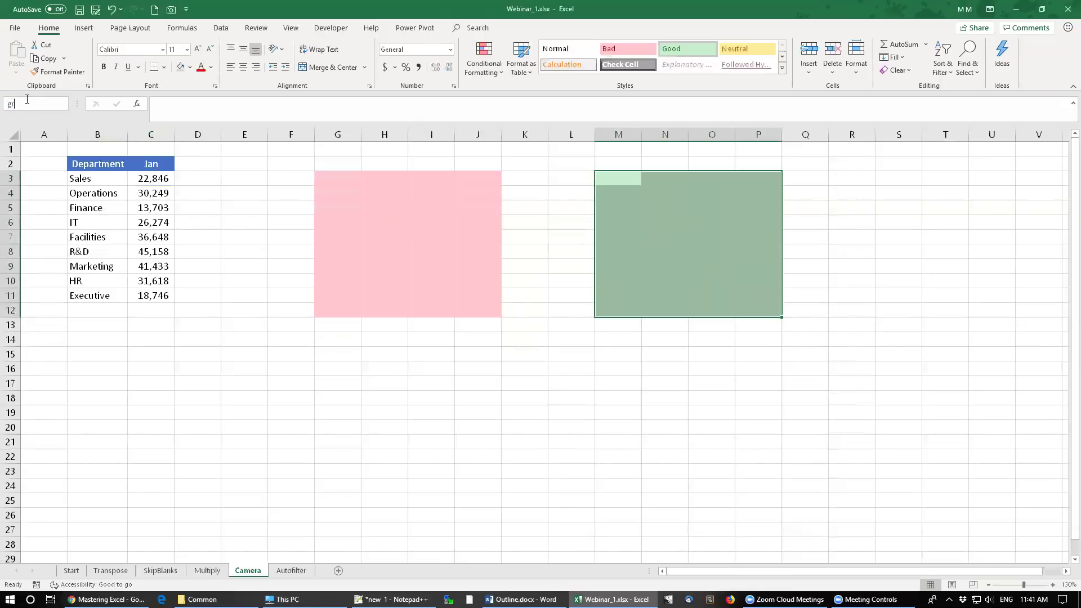
{"action": "type", "text": "n"}
{"action": "key", "text": "Return"}
{"action": "left_click_drag", "start_coordinate": [318, 179], "coordinate": [457, 309]}
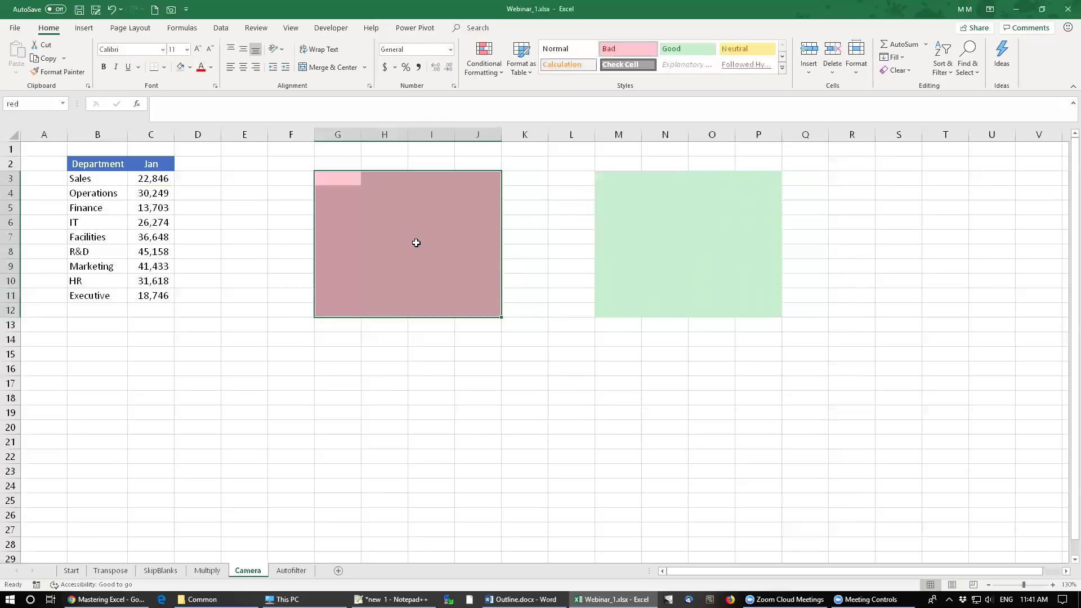
Copy the pink range and paste it as a linked picture at about M16:P26
{"action": "right_click", "coordinate": [327, 195]}
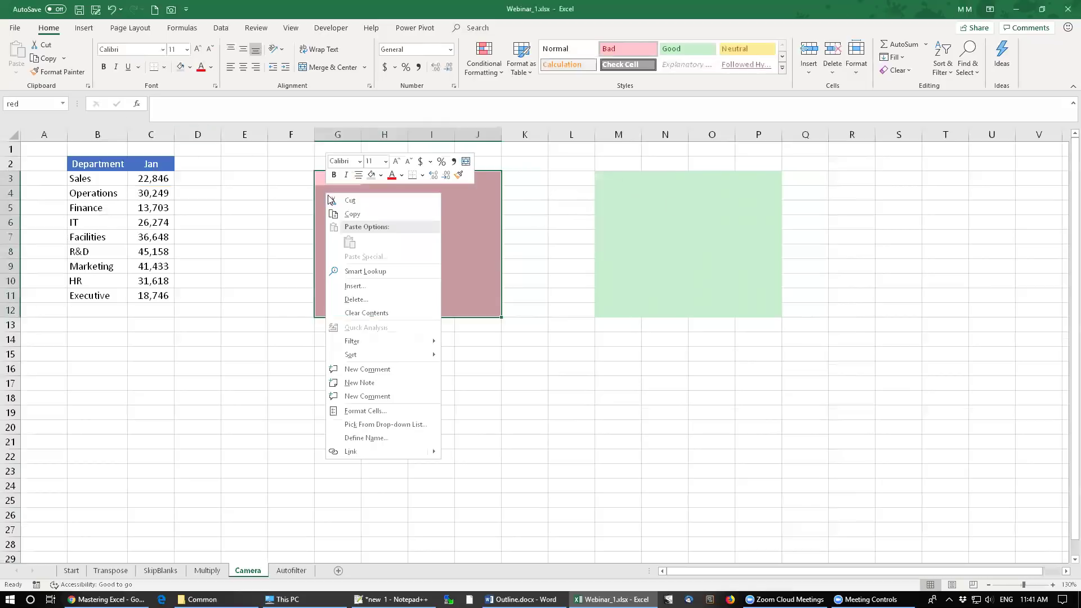
{"action": "left_click", "coordinate": [332, 214]}
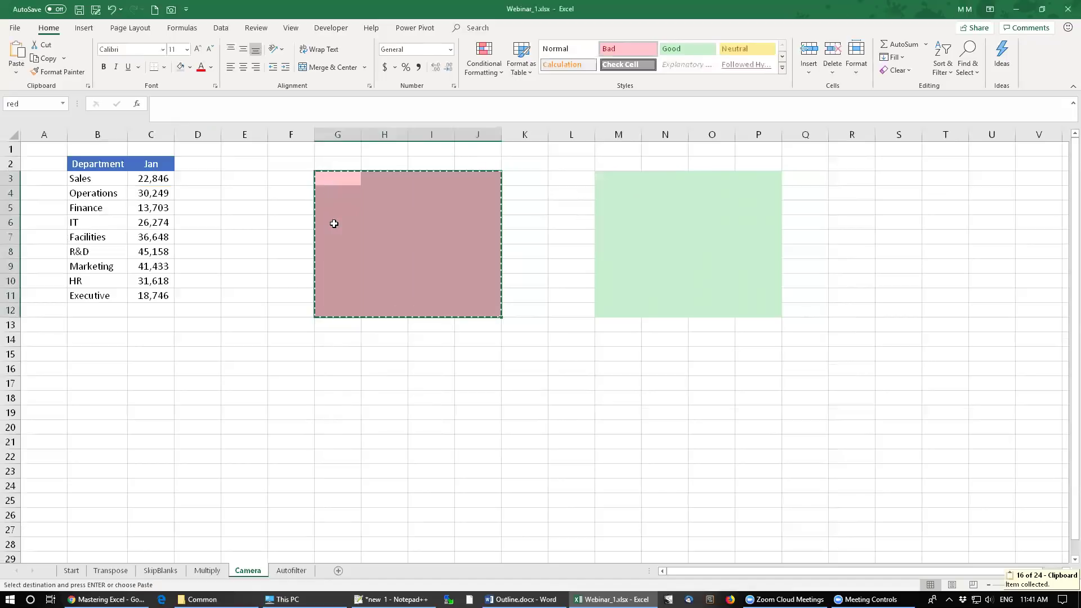
{"action": "left_click", "coordinate": [16, 71]}
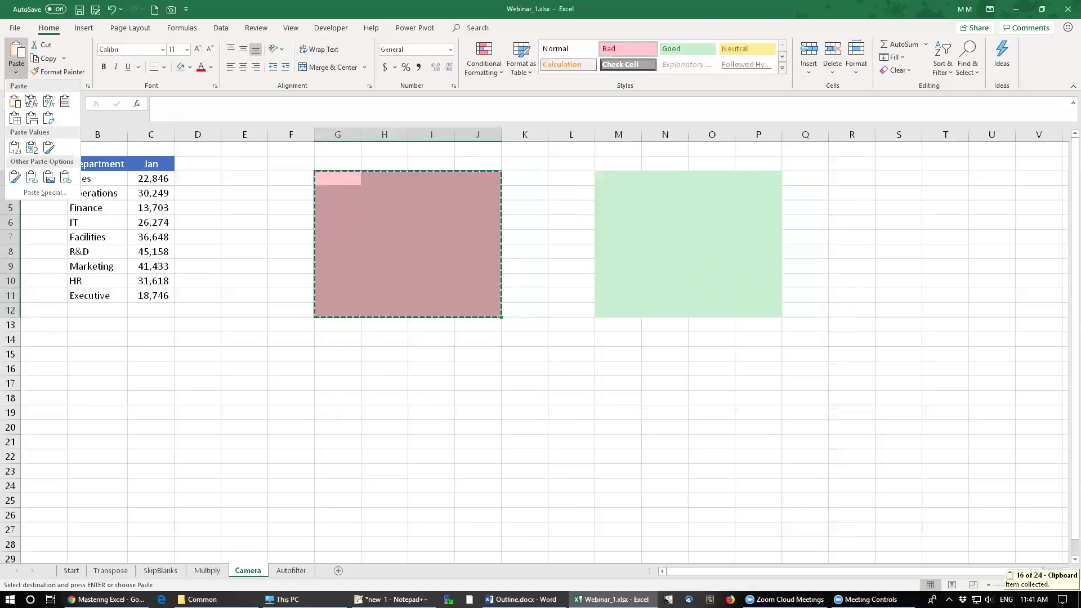
{"action": "left_click", "coordinate": [65, 180]}
{"action": "left_click", "coordinate": [400, 282]}
{"action": "left_click_drag", "start_coordinate": [399, 247], "coordinate": [739, 448]}
{"action": "left_click", "coordinate": [598, 413]}
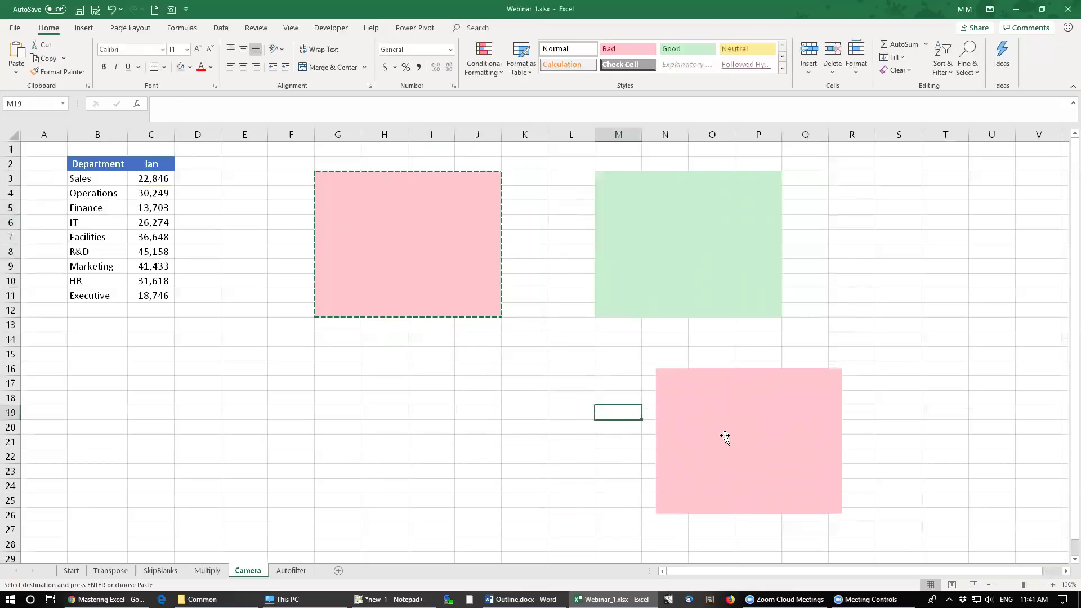
{"action": "left_click", "coordinate": [724, 437]}
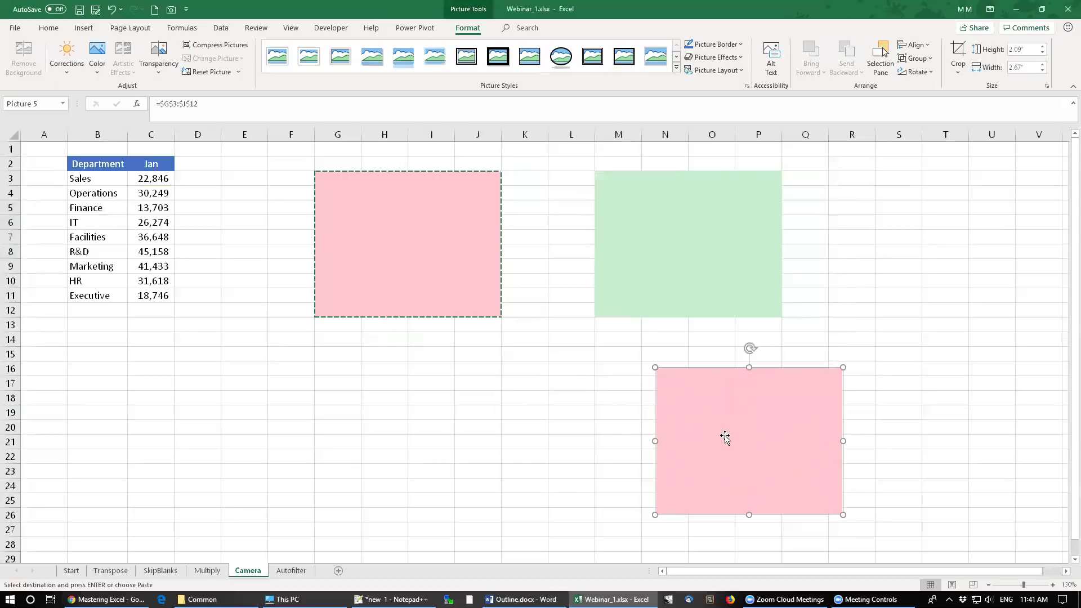
Enter hello in cell H7 of the pink range
{"action": "left_click_drag", "start_coordinate": [326, 177], "coordinate": [469, 304]}
{"action": "left_click", "coordinate": [391, 239]}
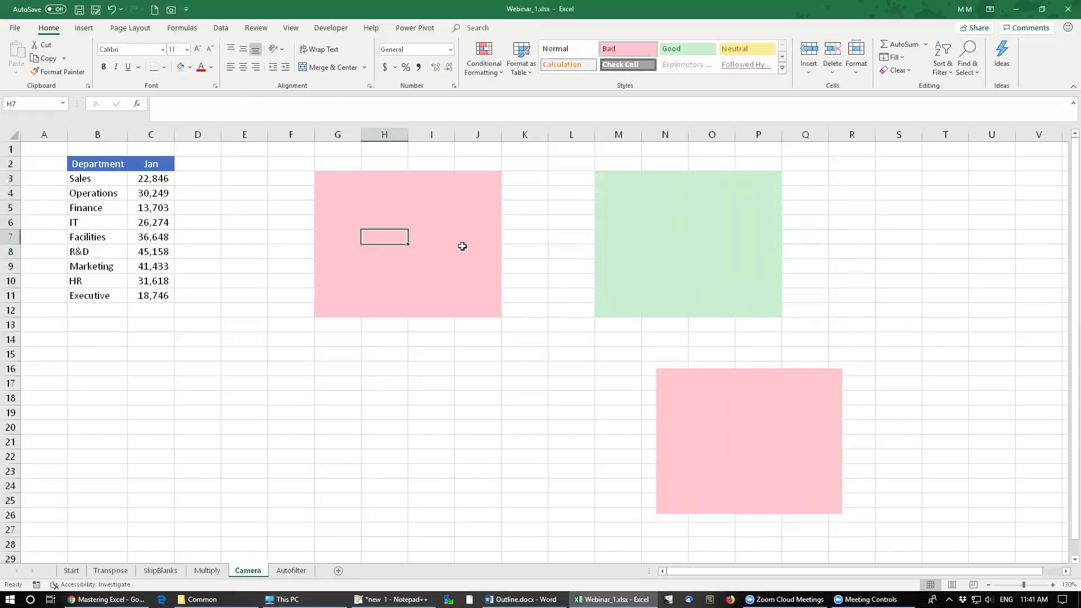
{"action": "type", "text": "hello"}
{"action": "key", "text": "ctrl+Return"}
Draw a smiley face shape onto the pink block, then shift the lower linked picture up-left
{"action": "left_click", "coordinate": [84, 28]}
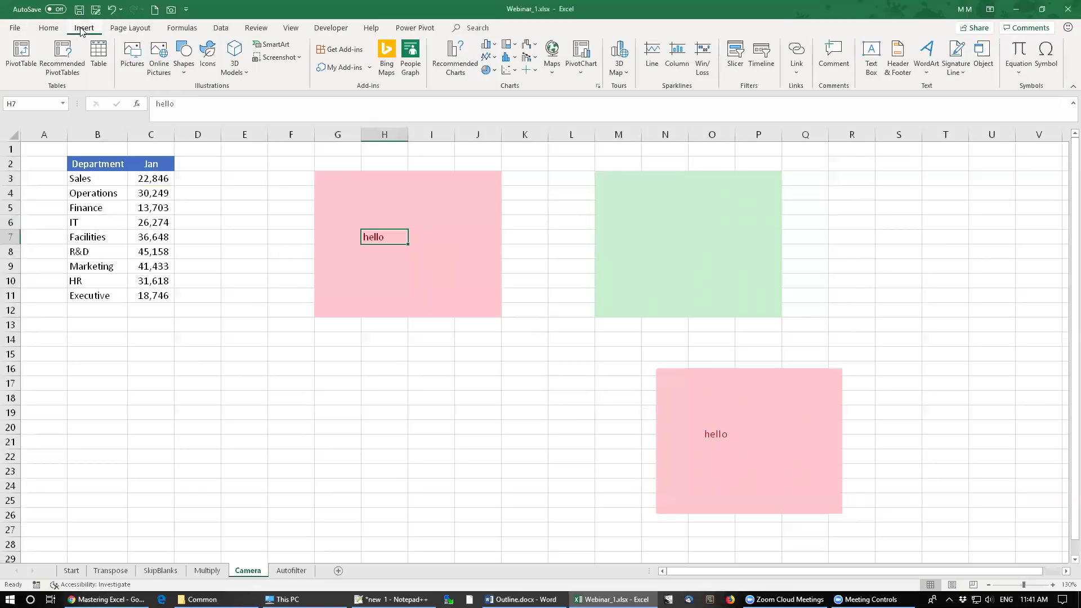
{"action": "left_click", "coordinate": [182, 71]}
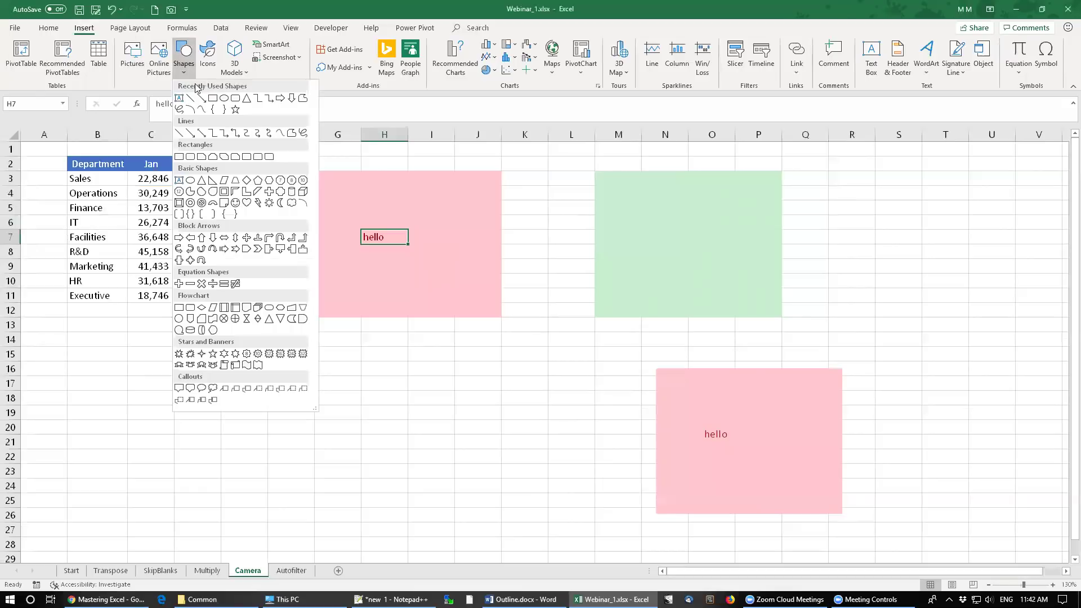
{"action": "left_click", "coordinate": [235, 214]}
{"action": "left_click_drag", "start_coordinate": [189, 359], "coordinate": [240, 434]}
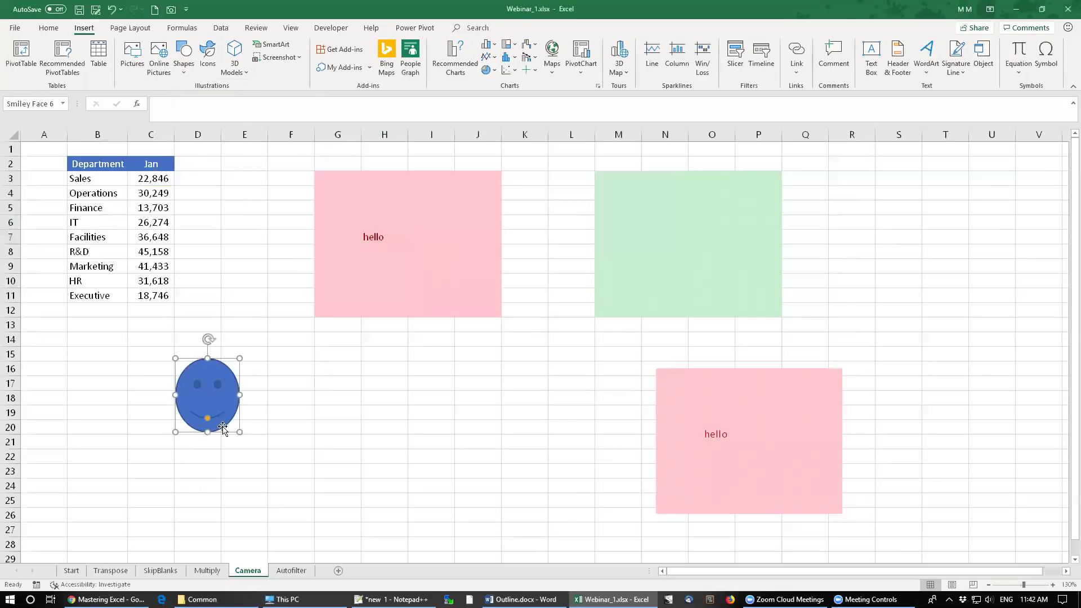
{"action": "left_click_drag", "start_coordinate": [215, 397], "coordinate": [292, 359]}
{"action": "left_click_drag", "start_coordinate": [339, 318], "coordinate": [699, 499]}
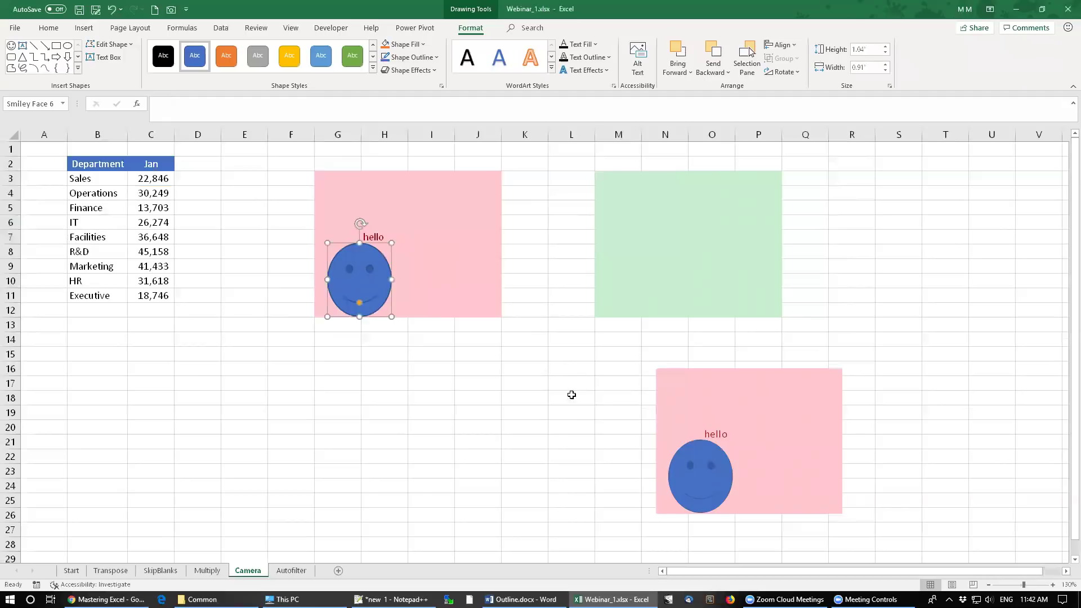
{"action": "mouse_move", "coordinate": [692, 434]}
{"action": "left_mouse_down"}
{"action": "mouse_move", "coordinate": [805, 407]}
{"action": "mouse_move", "coordinate": [680, 434]}
{"action": "left_mouse_up"}
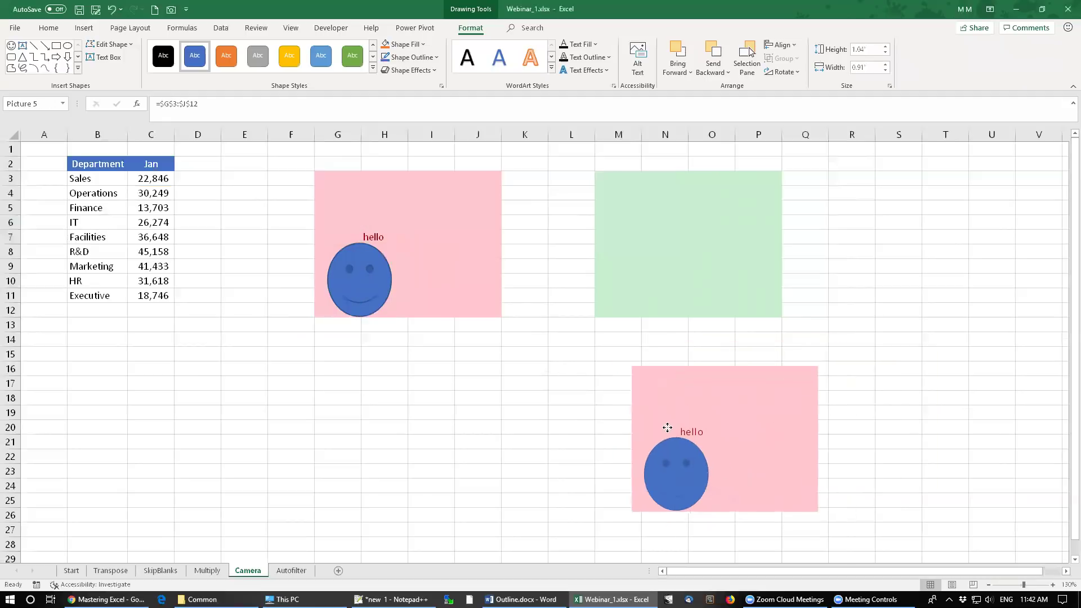
Delete the smiley face shape from the upper pink block
{"action": "left_click", "coordinate": [359, 298]}
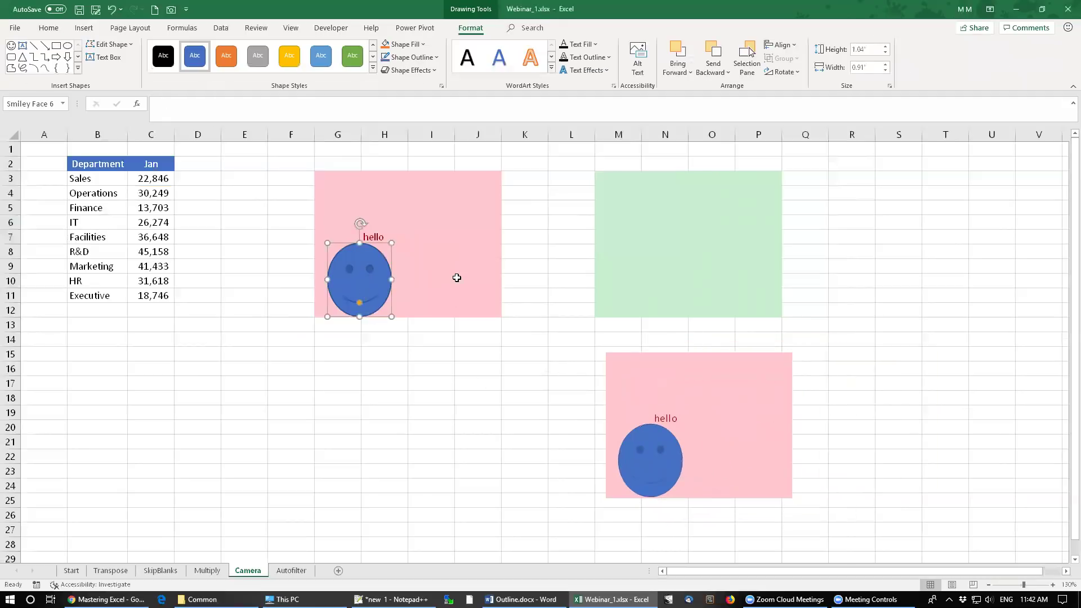
{"action": "key", "text": "Delete"}
{"action": "key", "text": "Delete"}
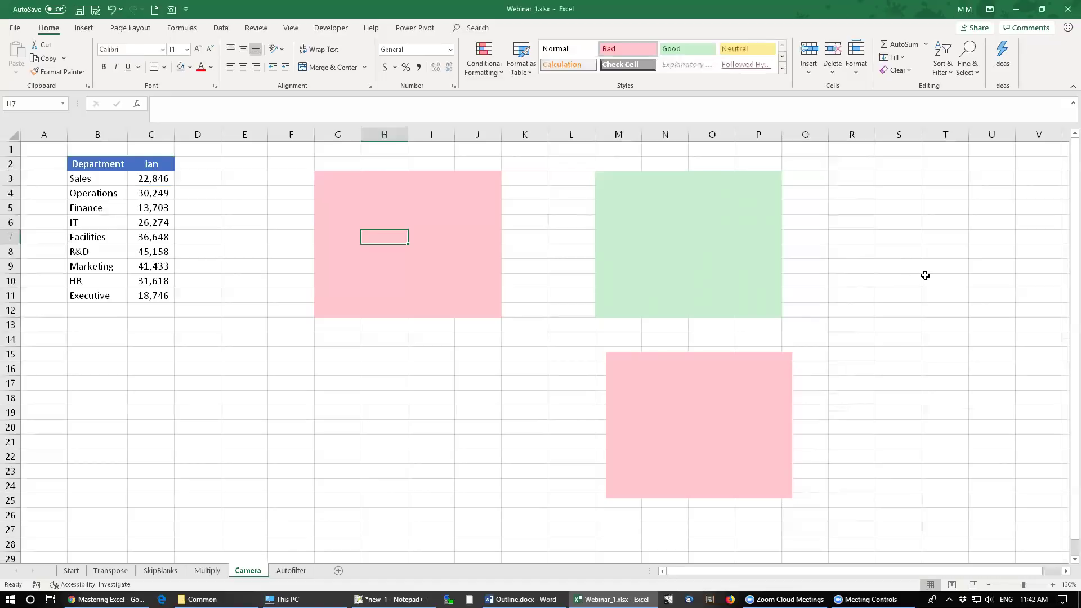
Enter red in U1 and green in U2
{"action": "left_click_drag", "start_coordinate": [357, 183], "coordinate": [439, 296]}
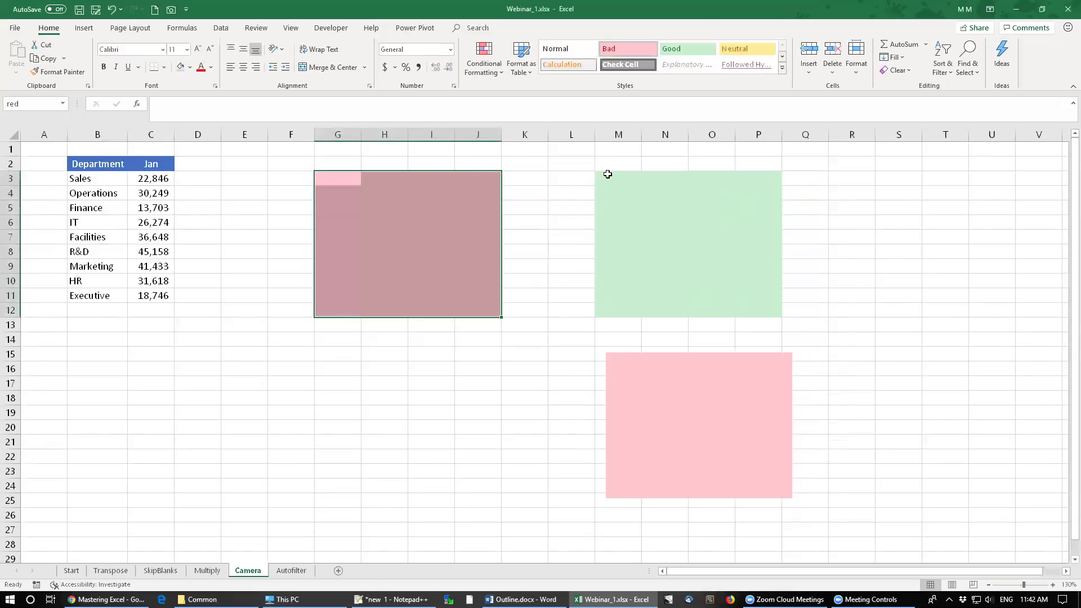
{"action": "left_click", "coordinate": [980, 149]}
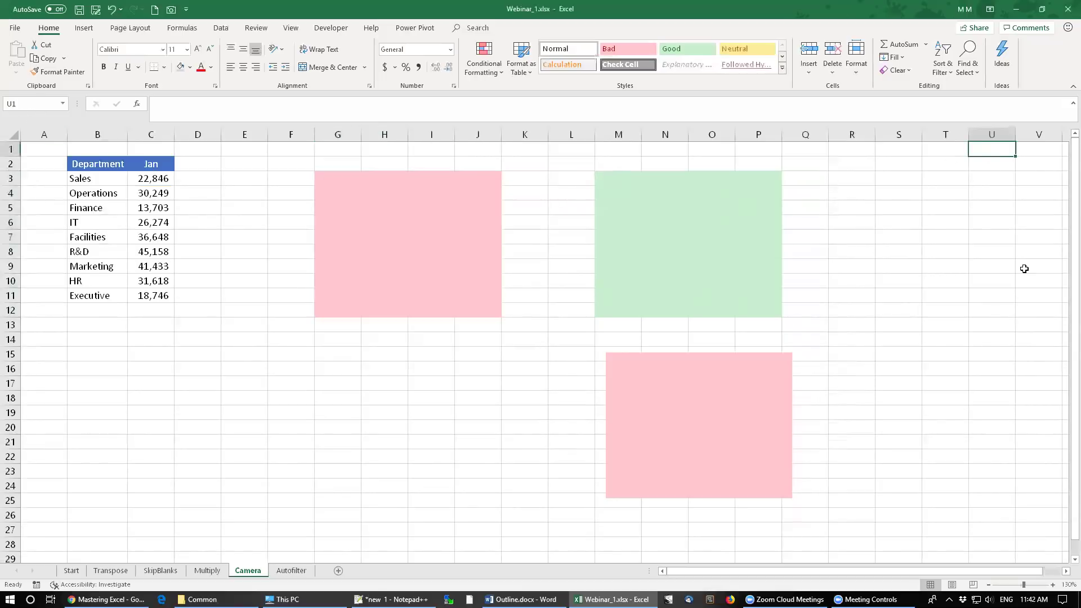
{"action": "type", "text": "red"}
{"action": "key", "text": "Return"}
{"action": "type", "text": "green"}
{"action": "key", "text": "Return"}
Apply the yellow Neutral cell style to S1
{"action": "key", "text": "Left"}
{"action": "key", "text": "Left"}
{"action": "key", "text": "Up"}
{"action": "key", "text": "Up"}
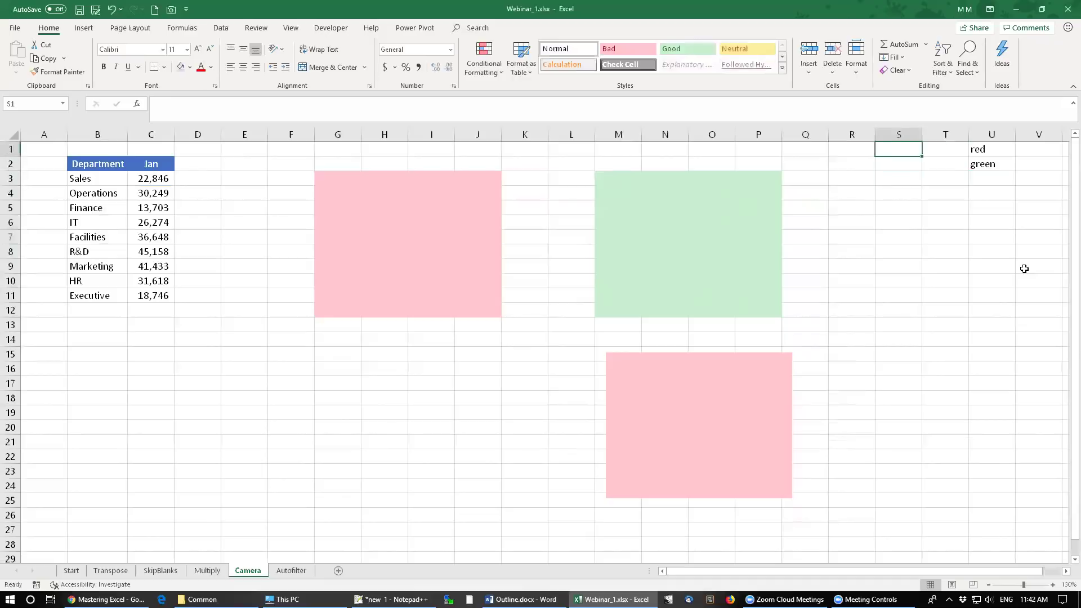
{"action": "left_click", "coordinate": [747, 48]}
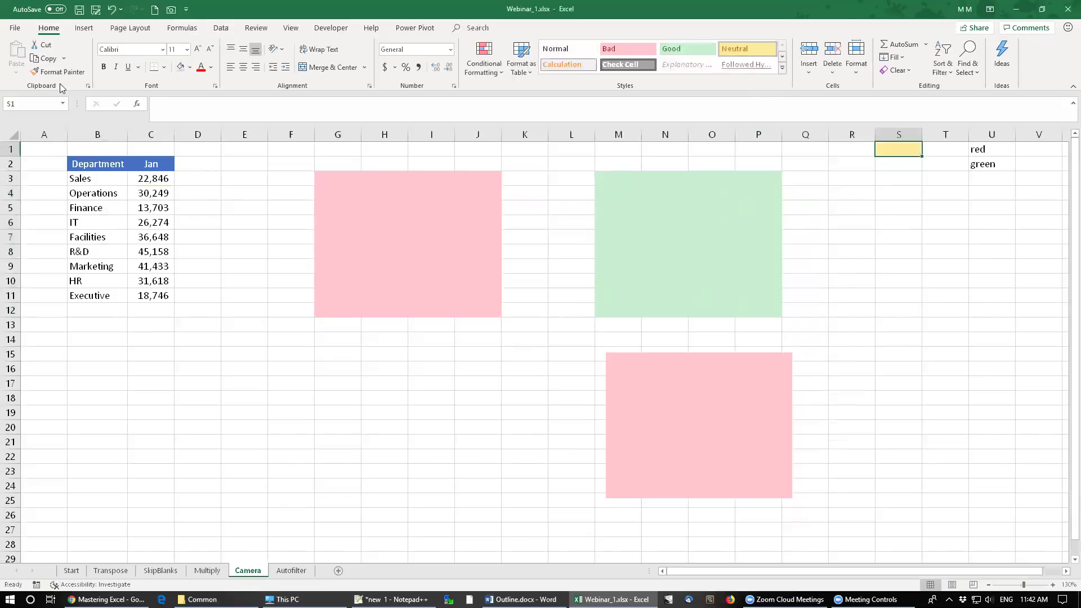
Add List data validation to S1 with source =$U$1:$U$2
{"action": "left_click", "coordinate": [222, 31]}
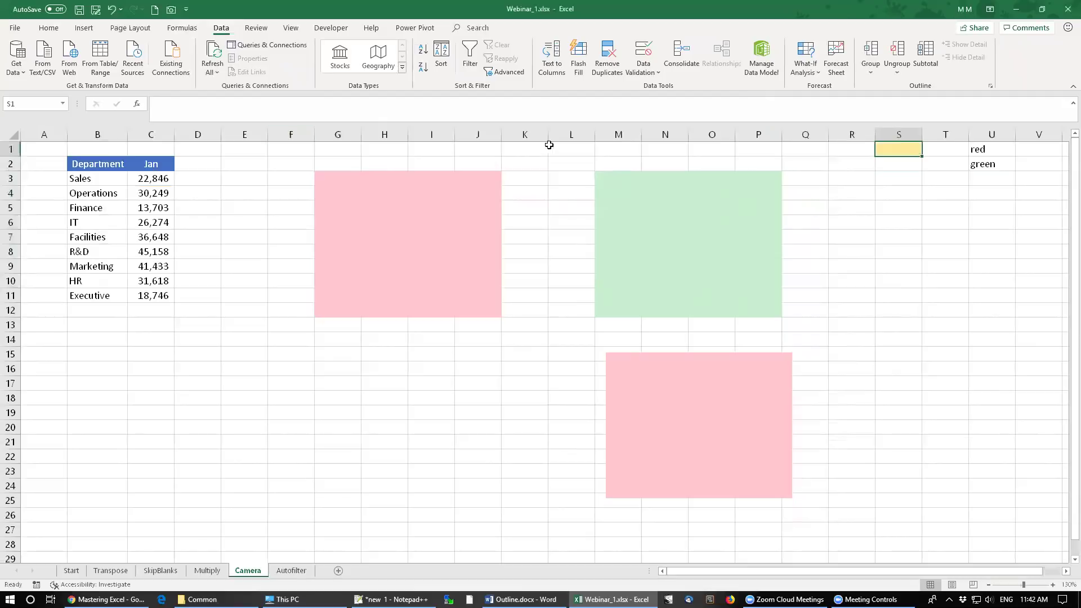
{"action": "left_click", "coordinate": [656, 72]}
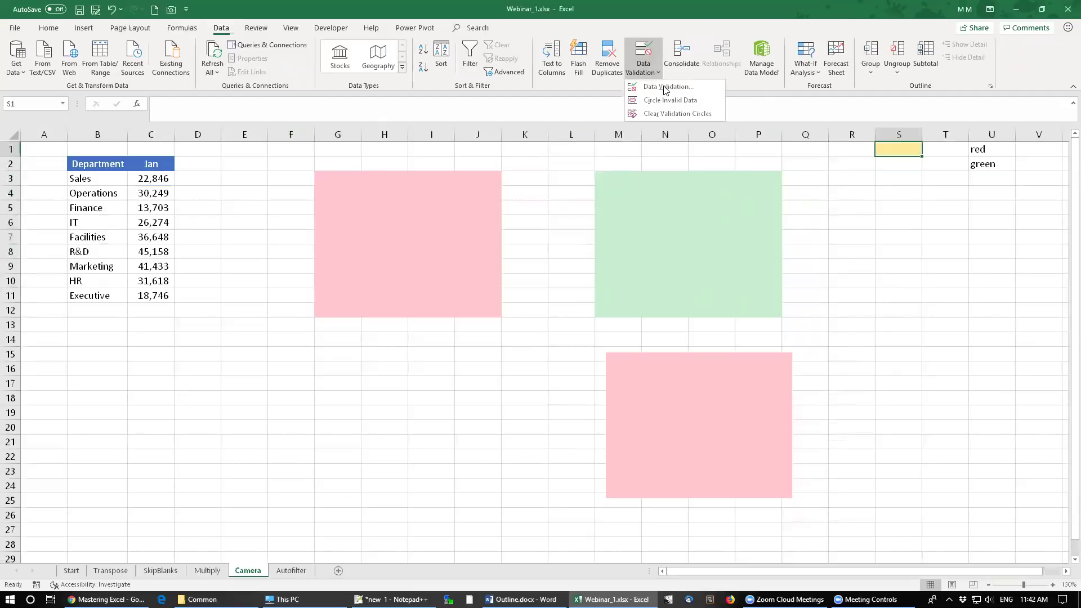
{"action": "left_click", "coordinate": [664, 87]}
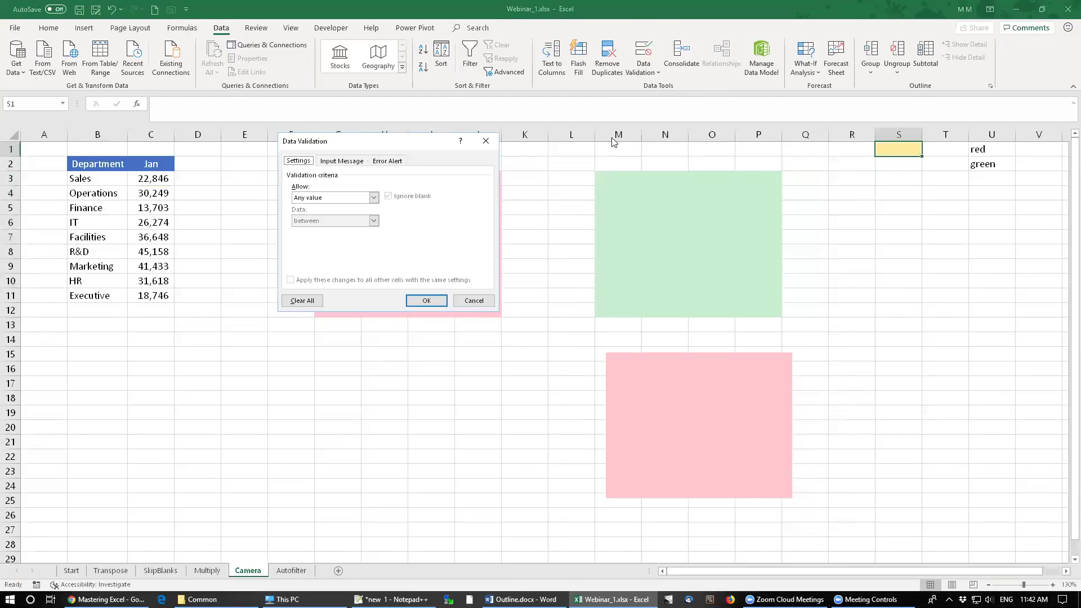
{"action": "left_click", "coordinate": [318, 198]}
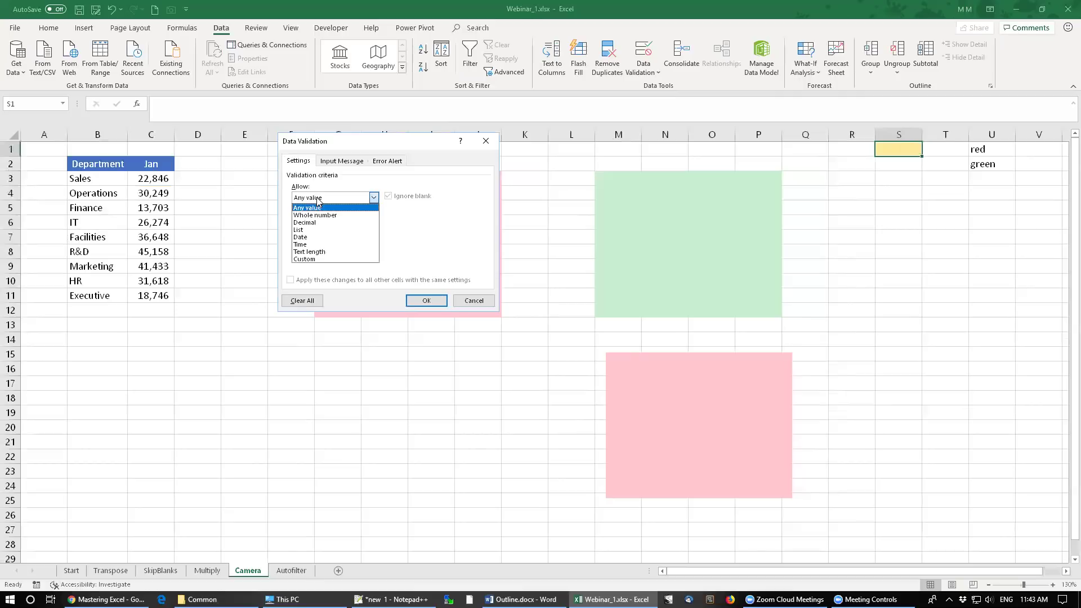
{"action": "left_click", "coordinate": [310, 231]}
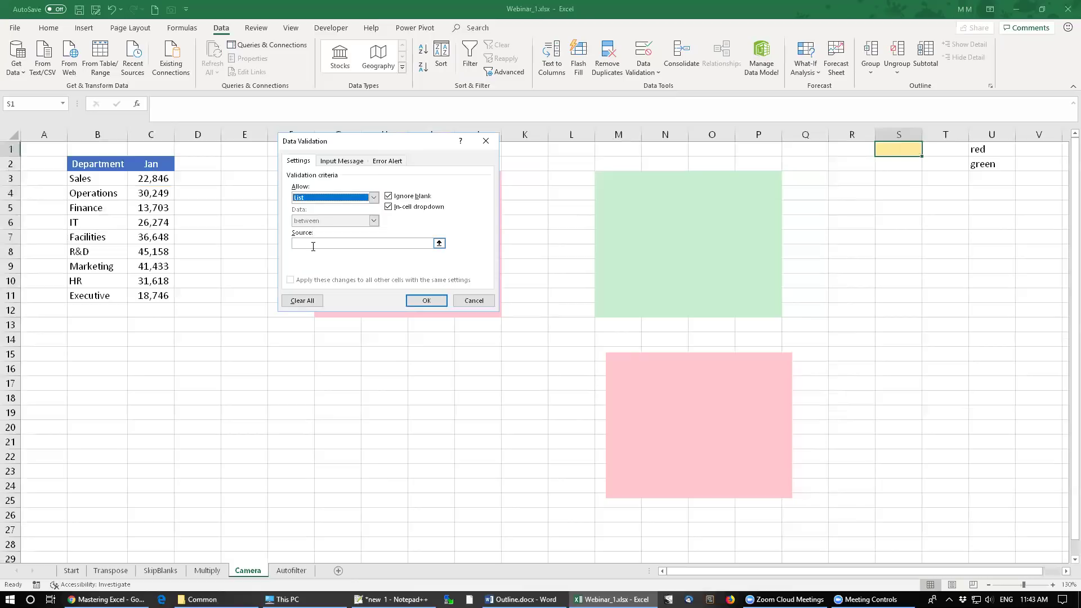
{"action": "left_click", "coordinate": [313, 246]}
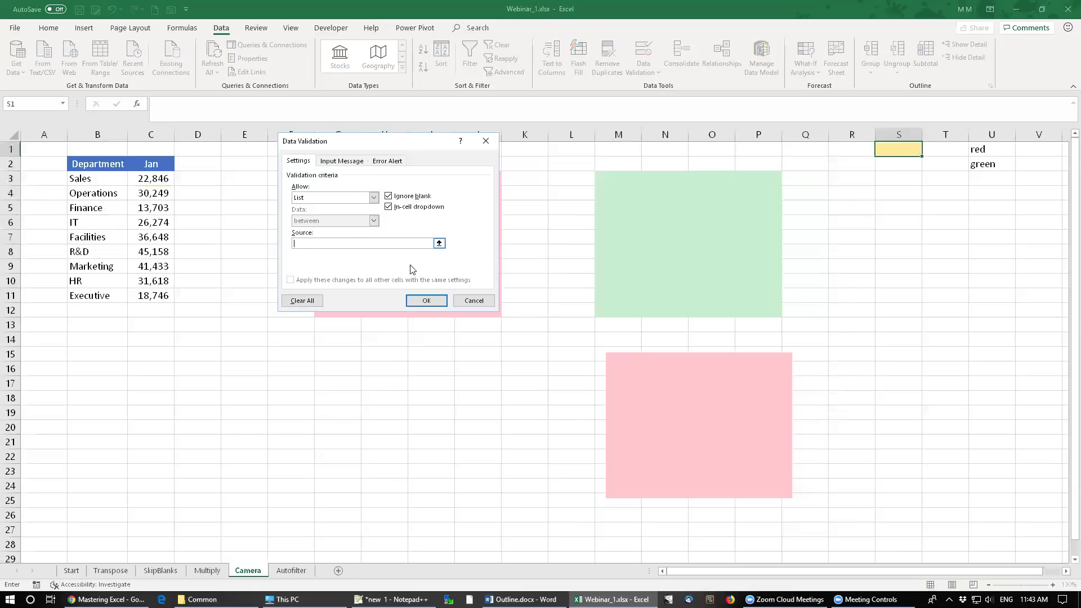
{"action": "left_click", "coordinate": [989, 152]}
{"action": "left_click_drag", "start_coordinate": [989, 161], "coordinate": [983, 166]}
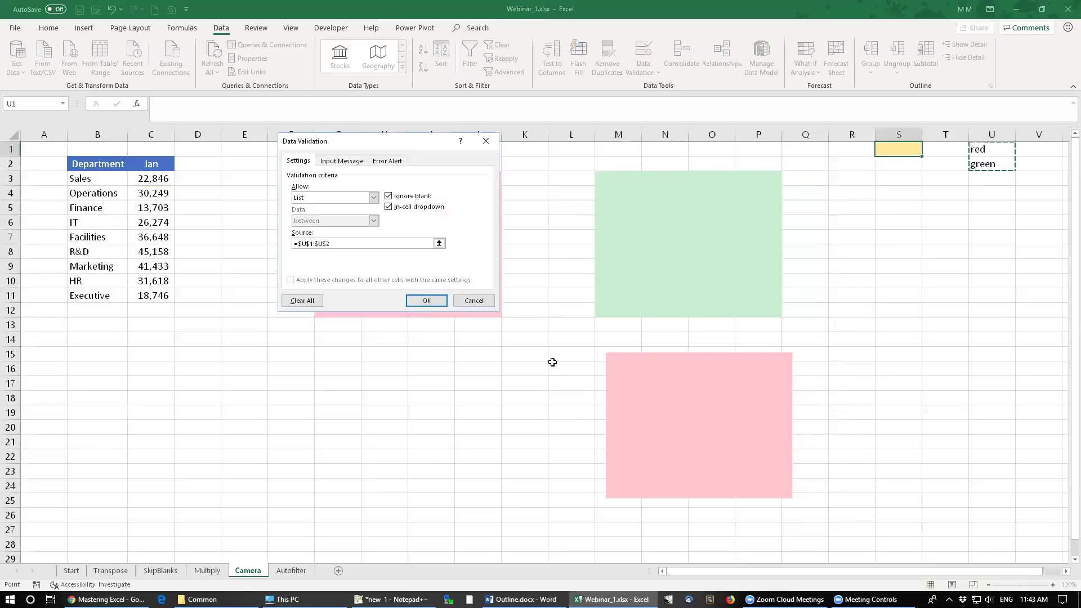
{"action": "left_click", "coordinate": [434, 307]}
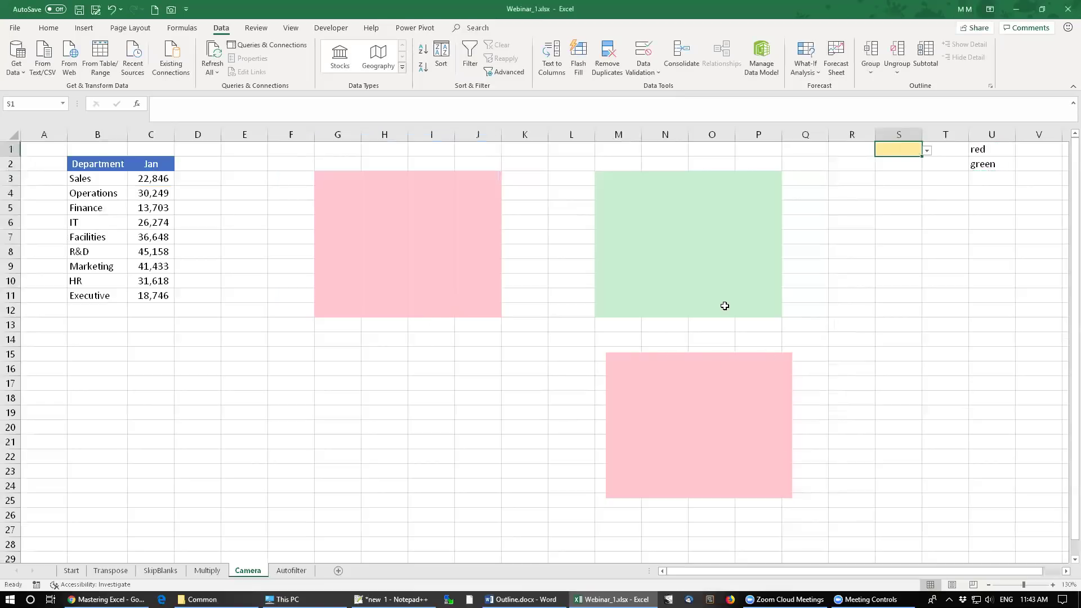
Pick red, then green, from S1's dropdown
{"action": "left_click", "coordinate": [927, 152]}
{"action": "left_click", "coordinate": [910, 161]}
{"action": "left_click", "coordinate": [927, 151]}
{"action": "left_click", "coordinate": [905, 171]}
{"action": "key", "text": "Return"}
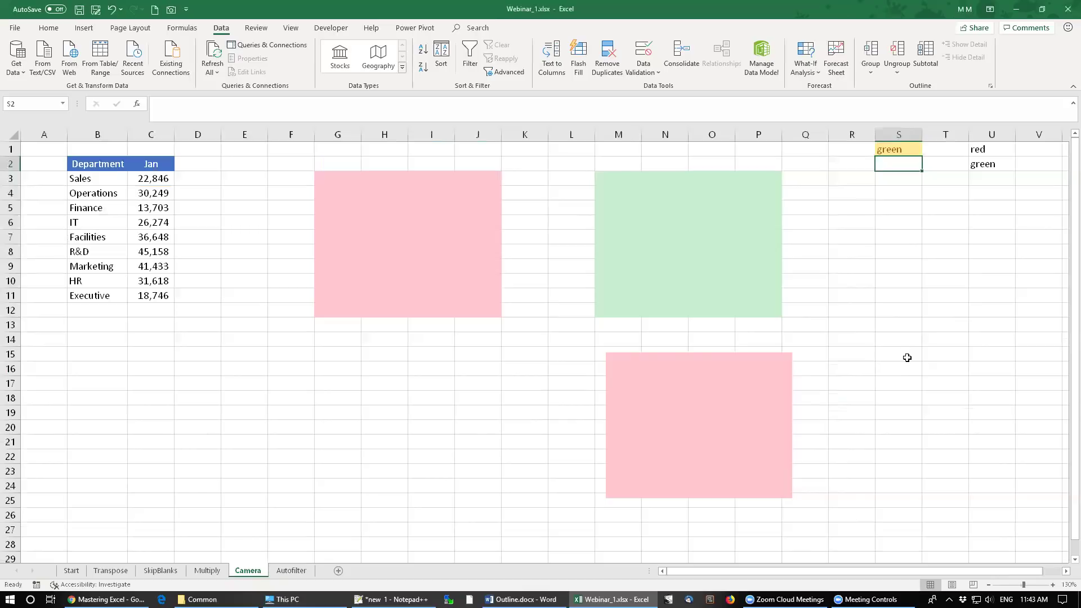
Enter b2 in S6 and the formula =INDIRECT(S6) in S7
{"action": "left_click", "coordinate": [899, 223]}
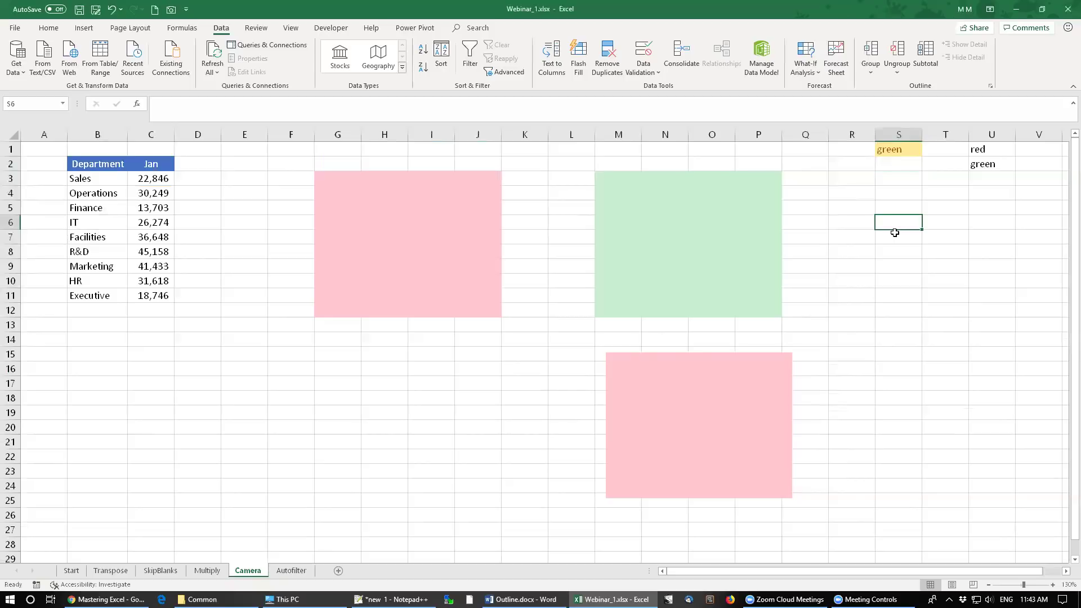
{"action": "type", "text": "b2"}
{"action": "key", "text": "Return"}
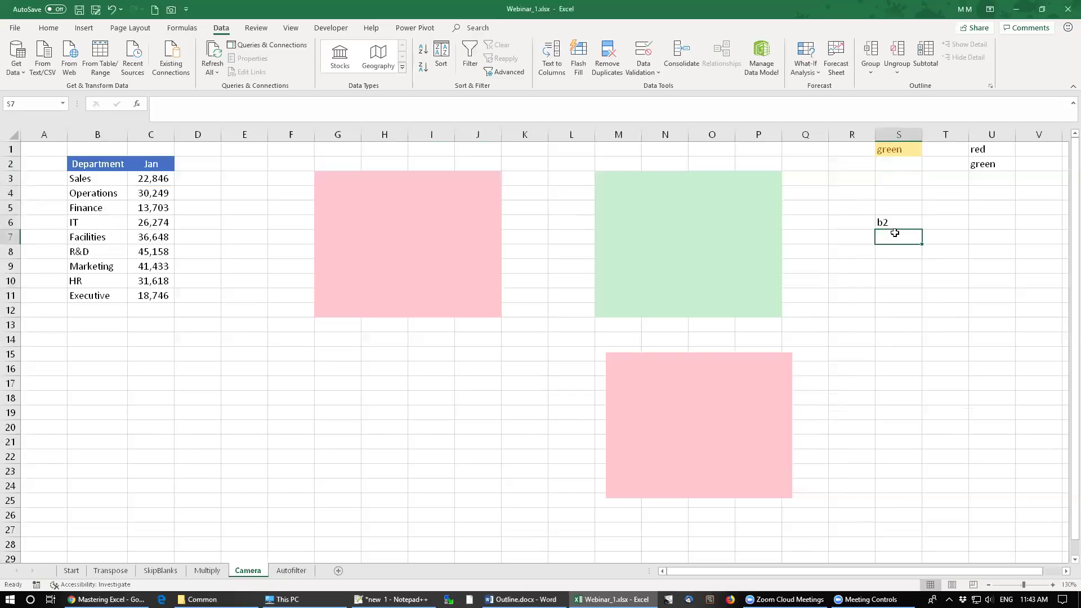
{"action": "type", "text": "=indirect("}
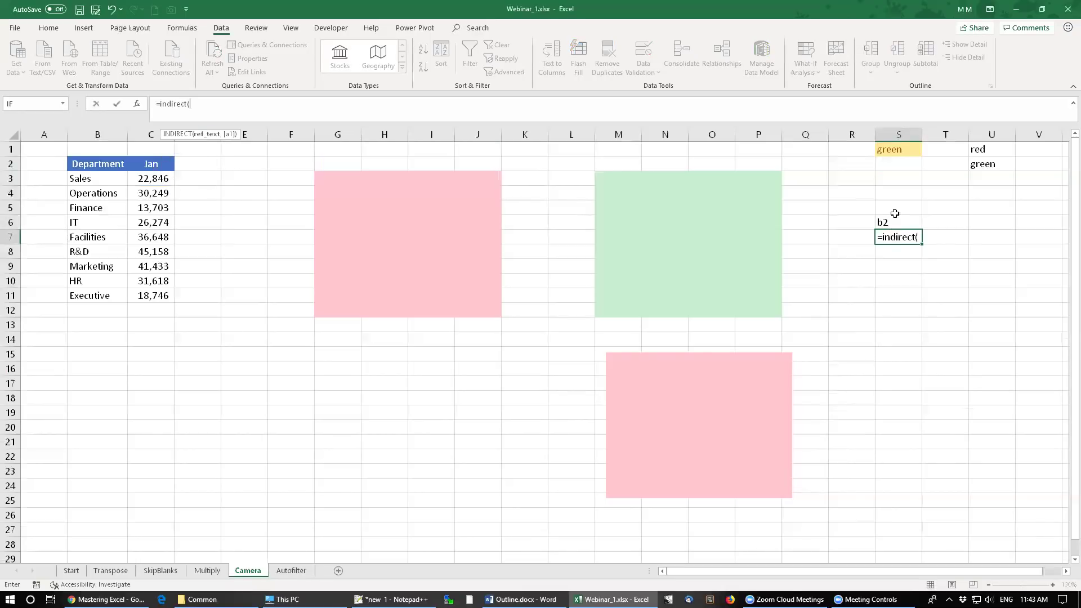
{"action": "left_click", "coordinate": [901, 218]}
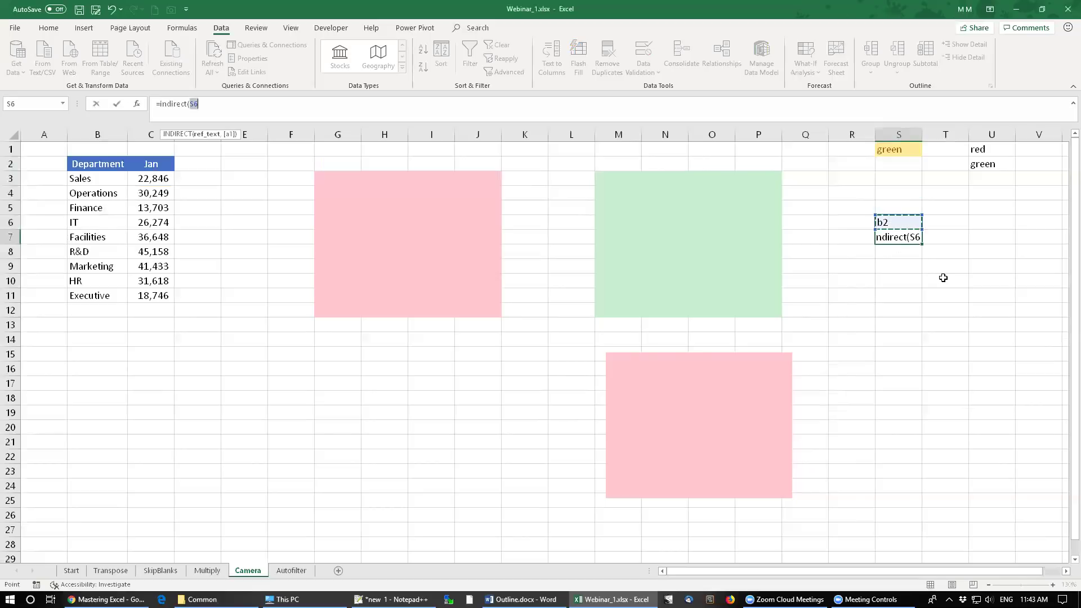
{"action": "type", "text": ")"}
{"action": "key", "text": "ctrl+Return"}
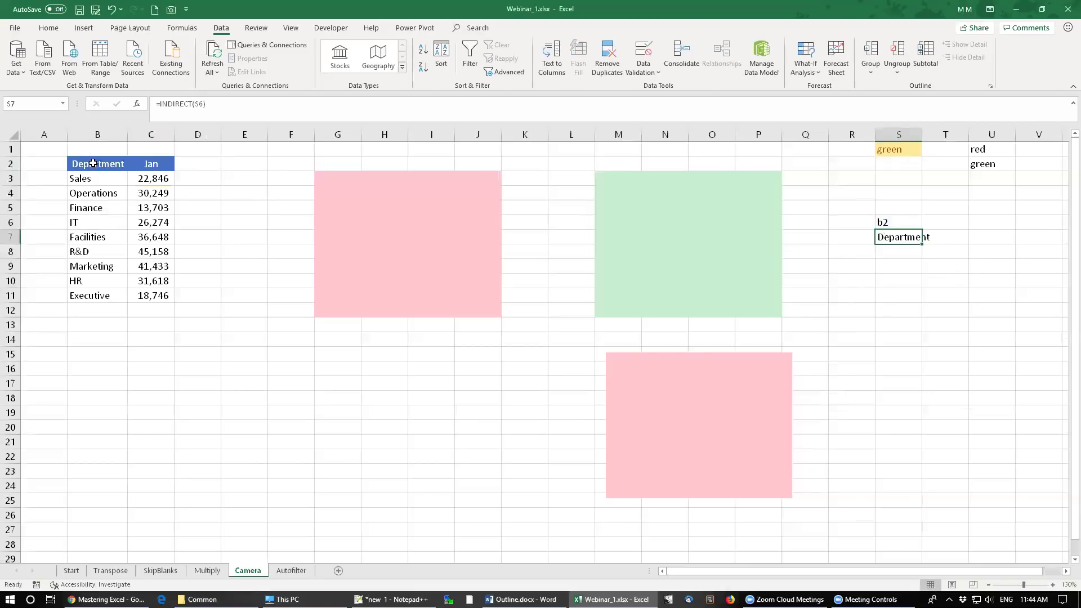
Change the address in S6 from b2 to b3 so S7 returns Sales
{"action": "left_click", "coordinate": [877, 223]}
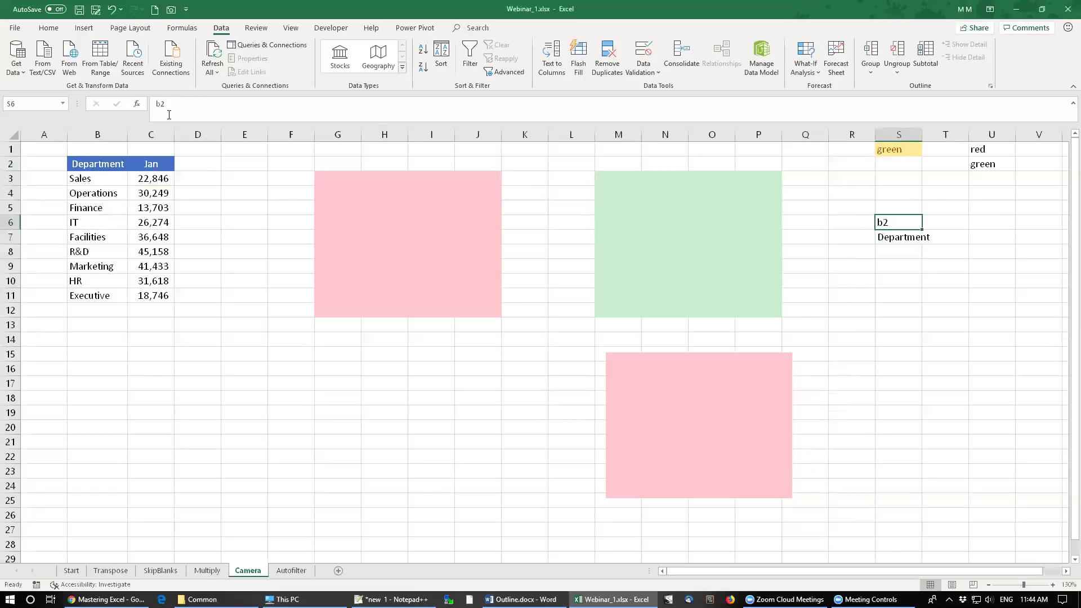
{"action": "left_click_drag", "start_coordinate": [160, 103], "coordinate": [169, 103]}
{"action": "type", "text": "3"}
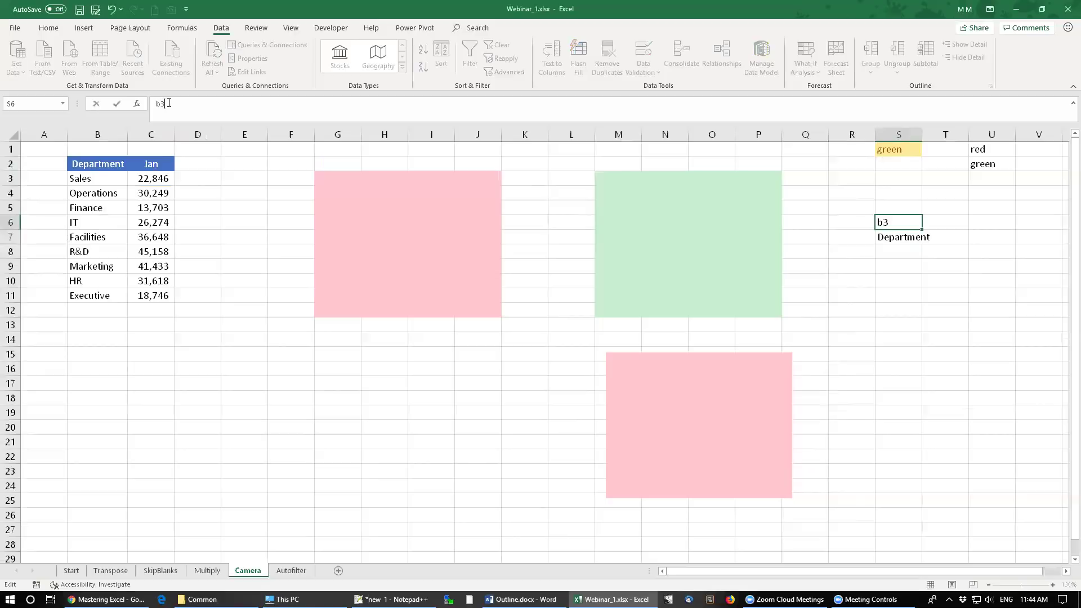
{"action": "left_click", "coordinate": [117, 103]}
{"action": "left_click", "coordinate": [895, 237]}
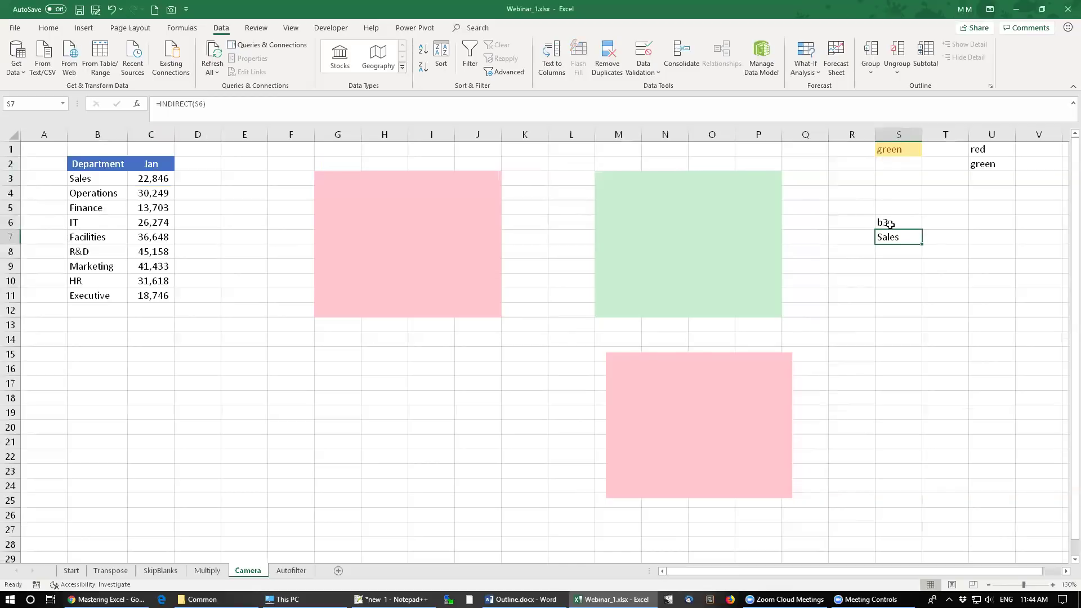
Check the ranges under the pink and green areas, then delete the b3 and Sales entries from S6:S7
{"action": "left_click", "coordinate": [688, 405]}
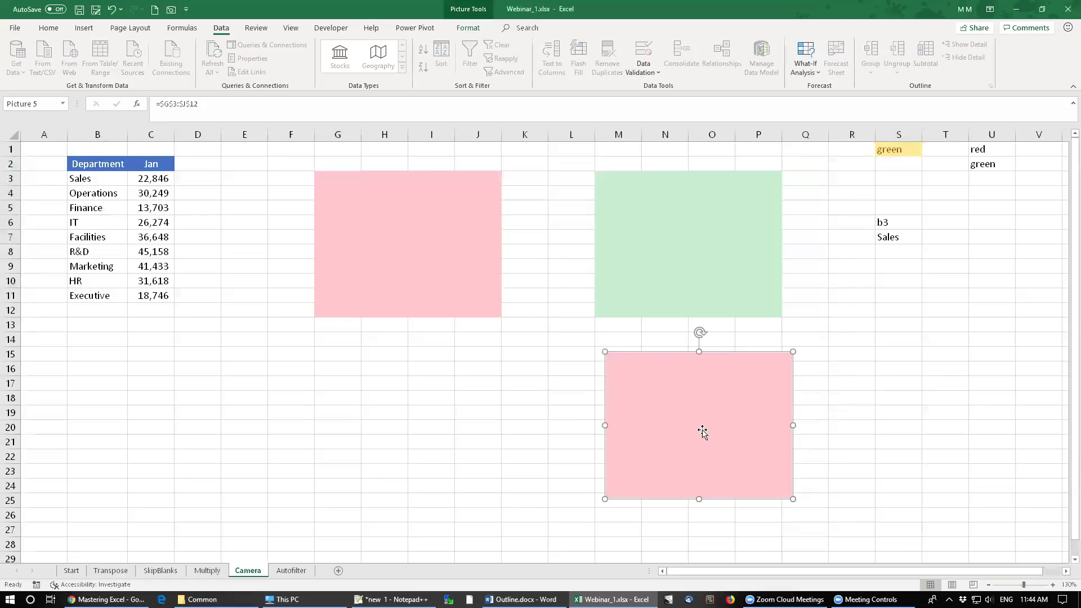
{"action": "left_click_drag", "start_coordinate": [334, 181], "coordinate": [499, 280]}
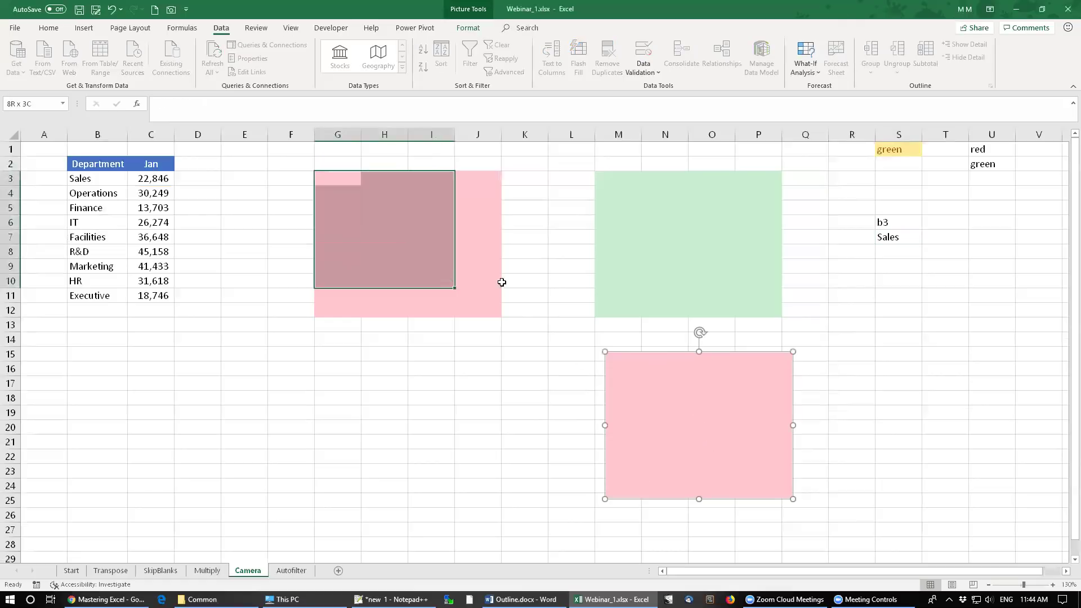
{"action": "left_click_drag", "start_coordinate": [617, 178], "coordinate": [617, 193]}
{"action": "left_click_drag", "start_coordinate": [705, 221], "coordinate": [750, 311]}
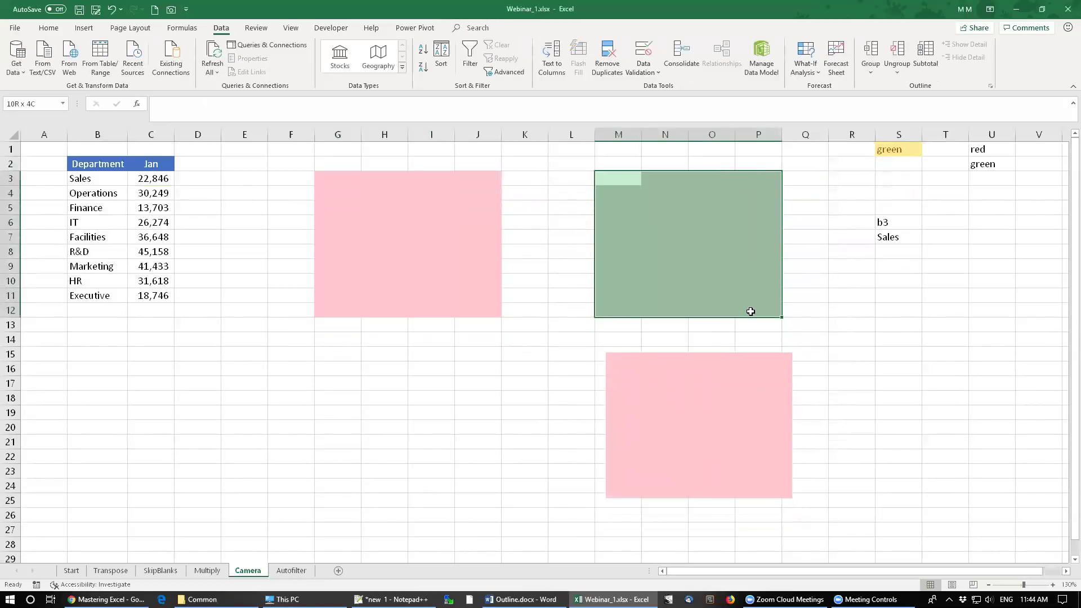
{"action": "left_click_drag", "start_coordinate": [895, 222], "coordinate": [890, 239]}
{"action": "key", "text": "Delete"}
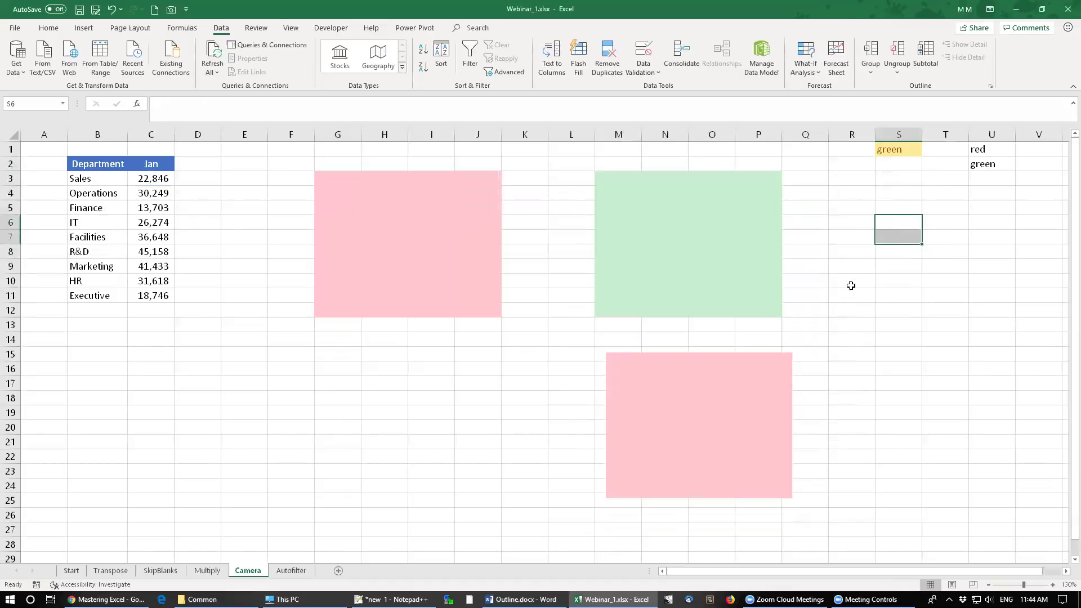
{"action": "left_click", "coordinate": [844, 249]}
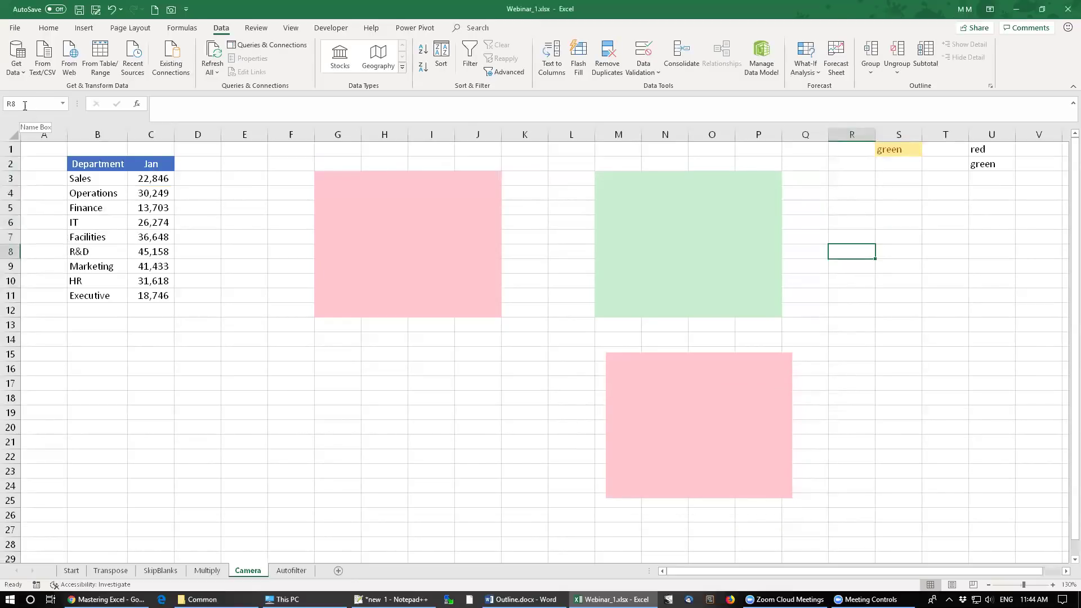
In Name Manager, create the name MyDataSource referring to =INDIRECT(Camera!$S$1)
{"action": "left_click", "coordinate": [179, 28]}
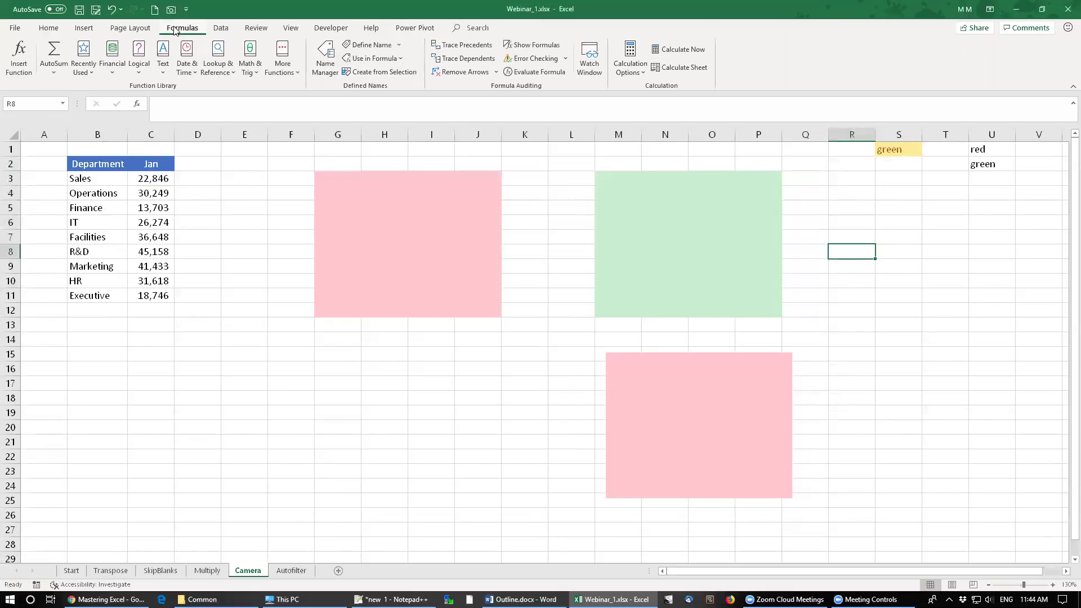
{"action": "left_click", "coordinate": [325, 59]}
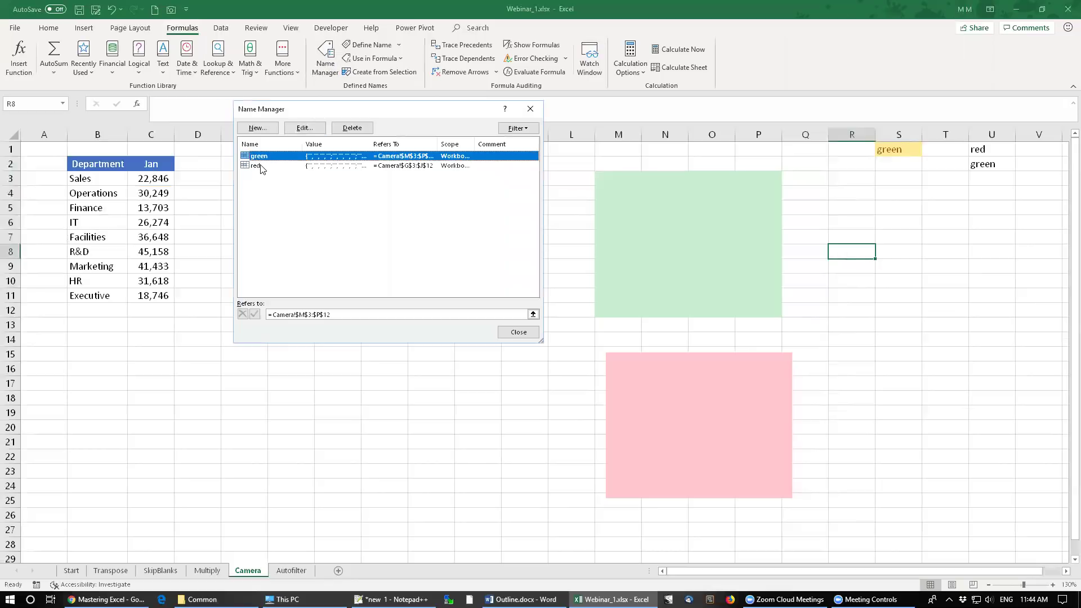
{"action": "left_click", "coordinate": [259, 128]}
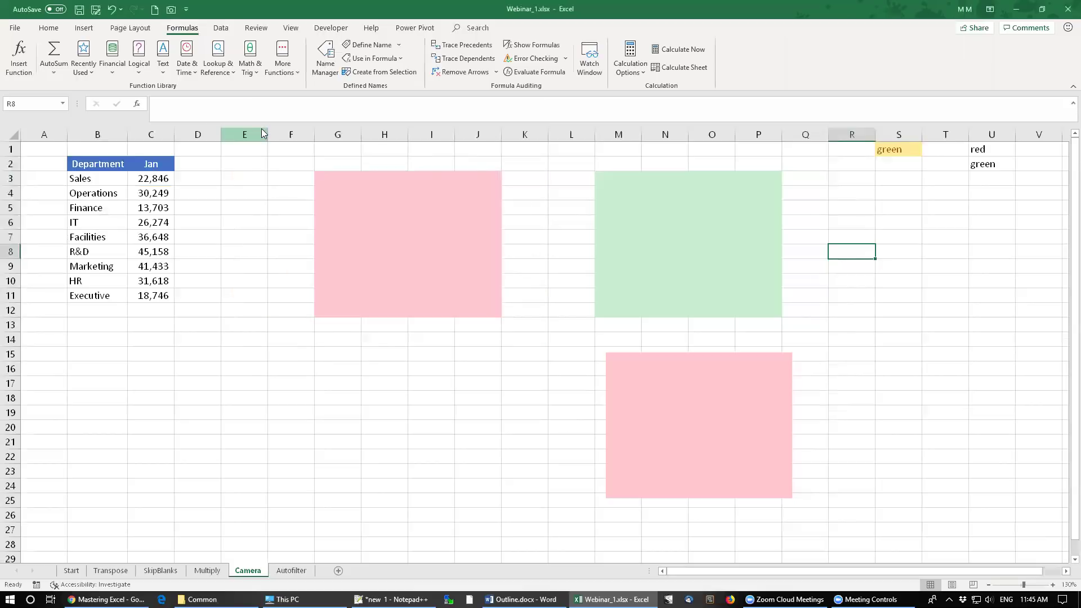
{"action": "type", "text": "MyData"}
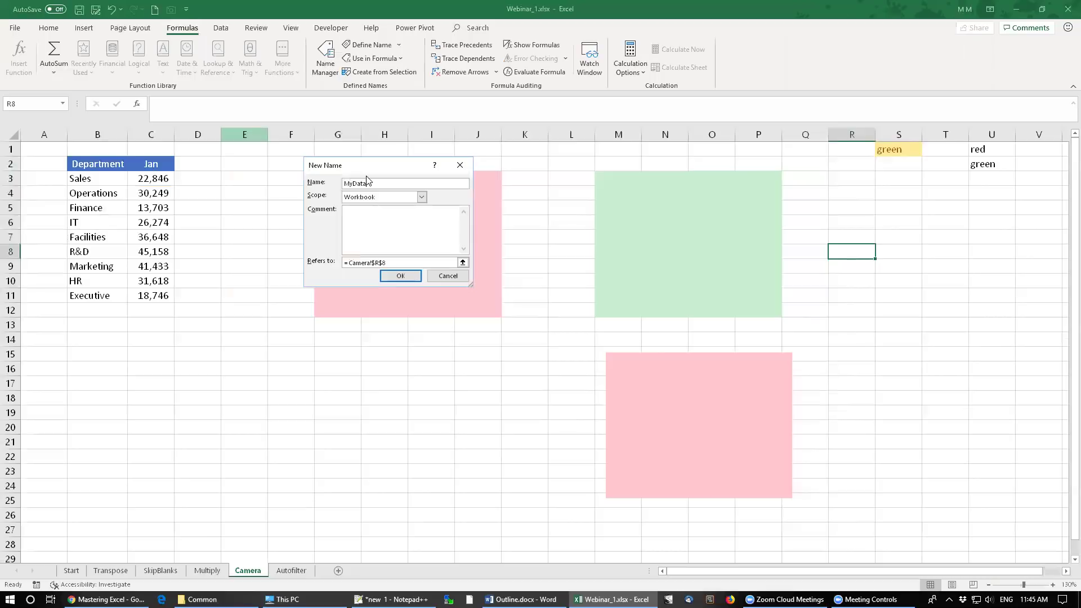
{"action": "type", "text": "Suurce"}
{"action": "left_click_drag", "start_coordinate": [389, 263], "coordinate": [343, 261]}
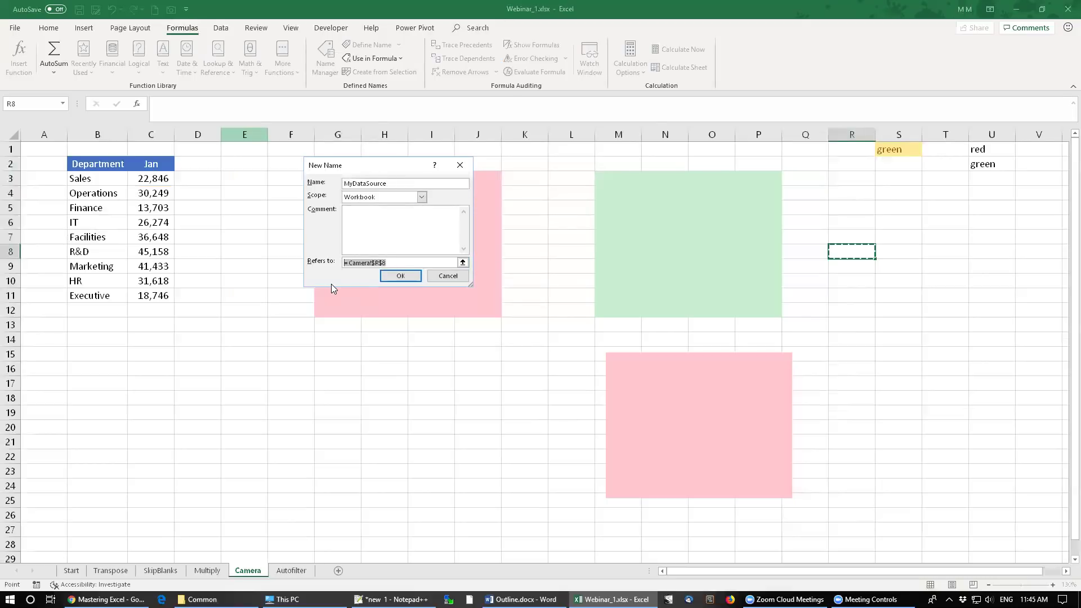
{"action": "type", "text": "="}
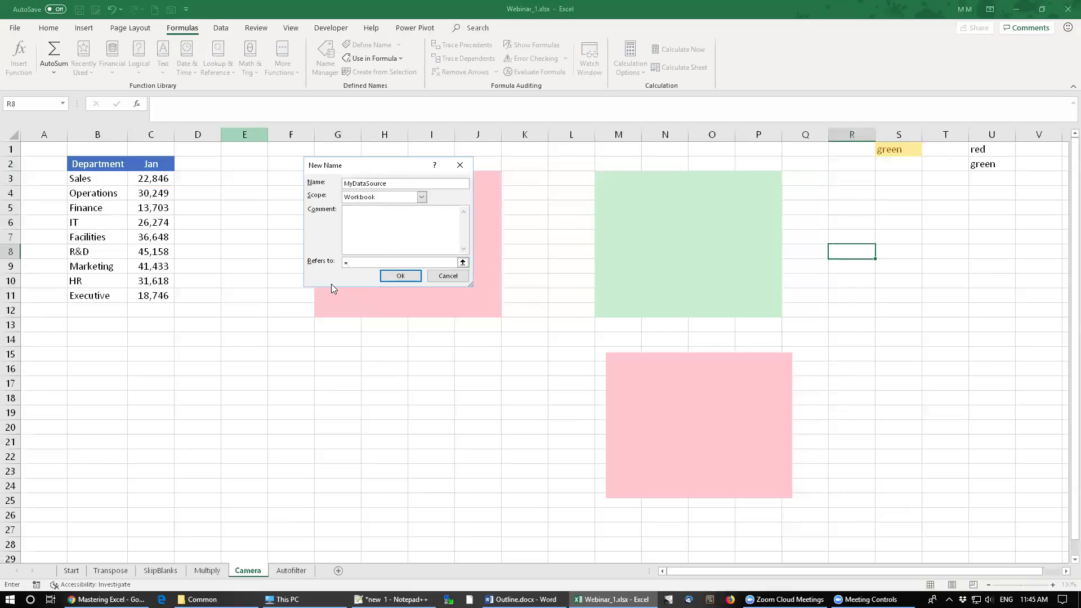
{"action": "type", "text": "indirect("}
{"action": "left_click", "coordinate": [893, 148]}
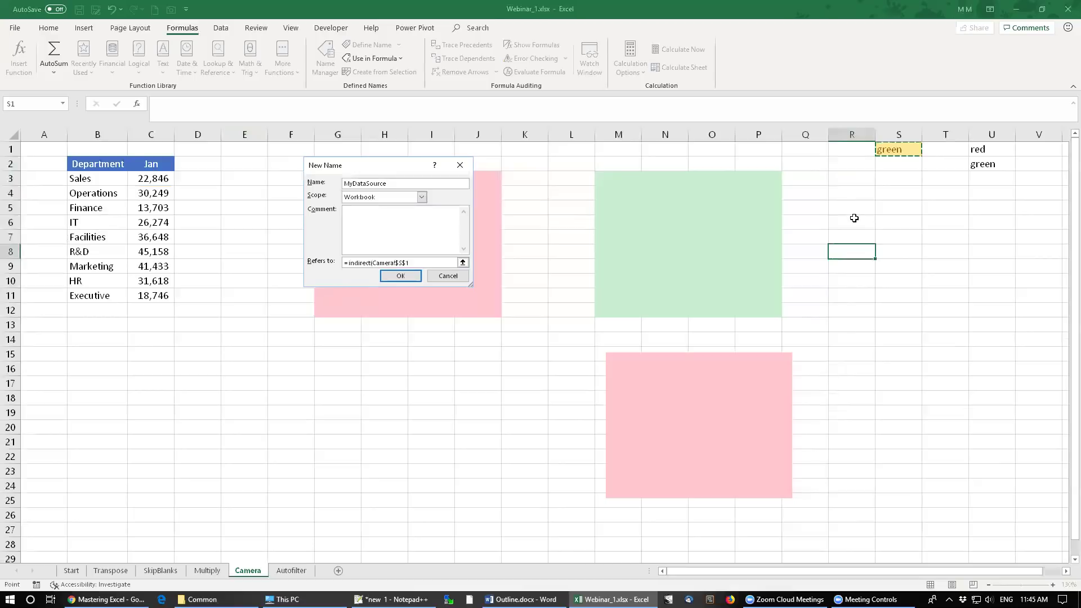
{"action": "type", "text": ")"}
{"action": "left_click_drag", "start_coordinate": [395, 169], "coordinate": [511, 337]}
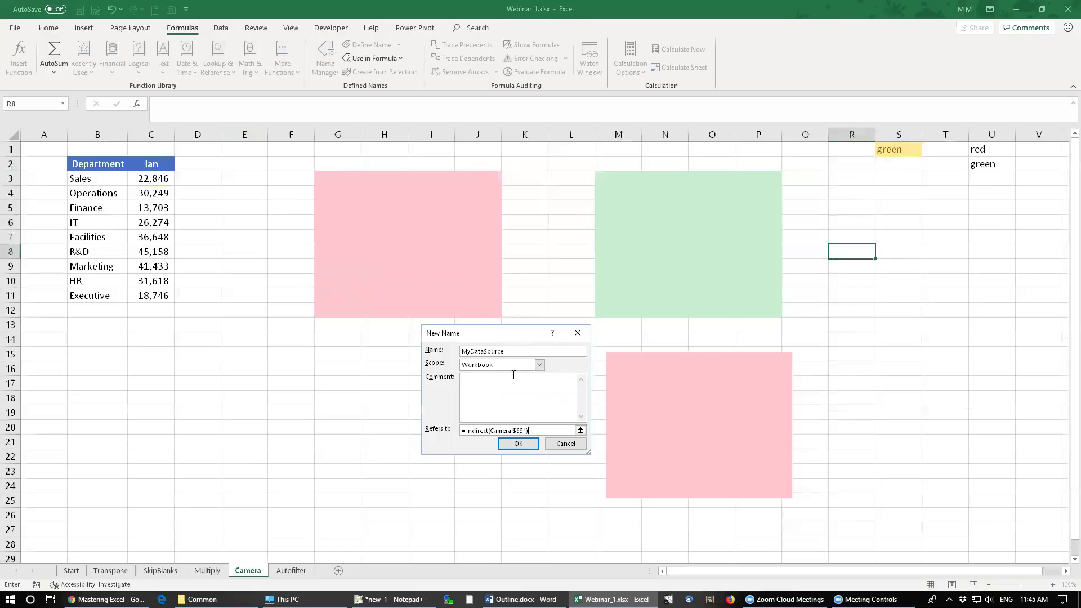
{"action": "type", "text": ","}
{"action": "left_click", "coordinate": [512, 445]}
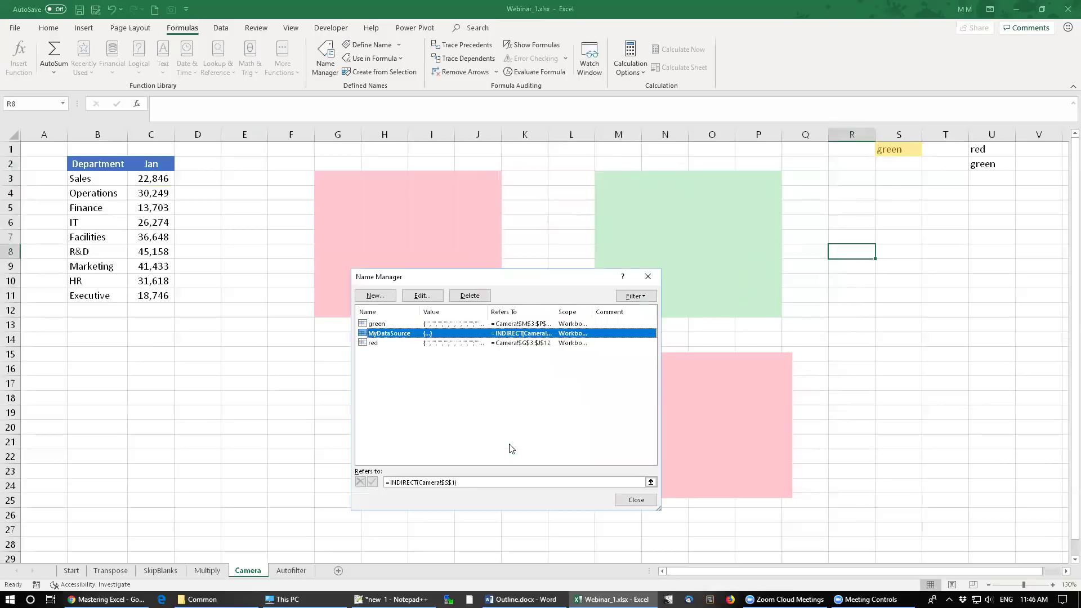
{"action": "left_click", "coordinate": [635, 500]}
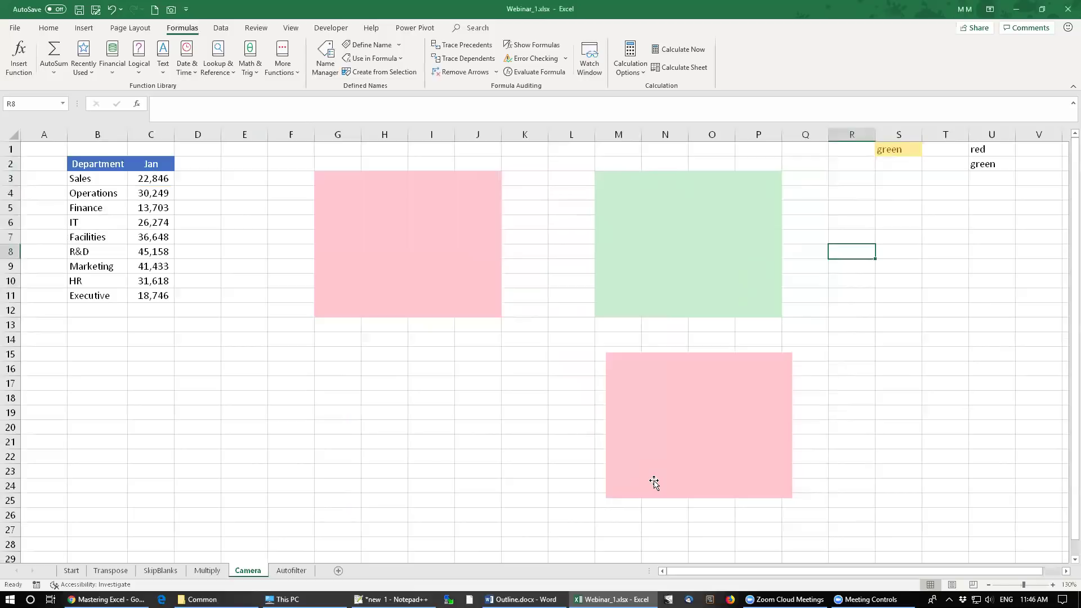
Change the lower camera picture's source formula to =MyDataSource
{"action": "left_click", "coordinate": [650, 388]}
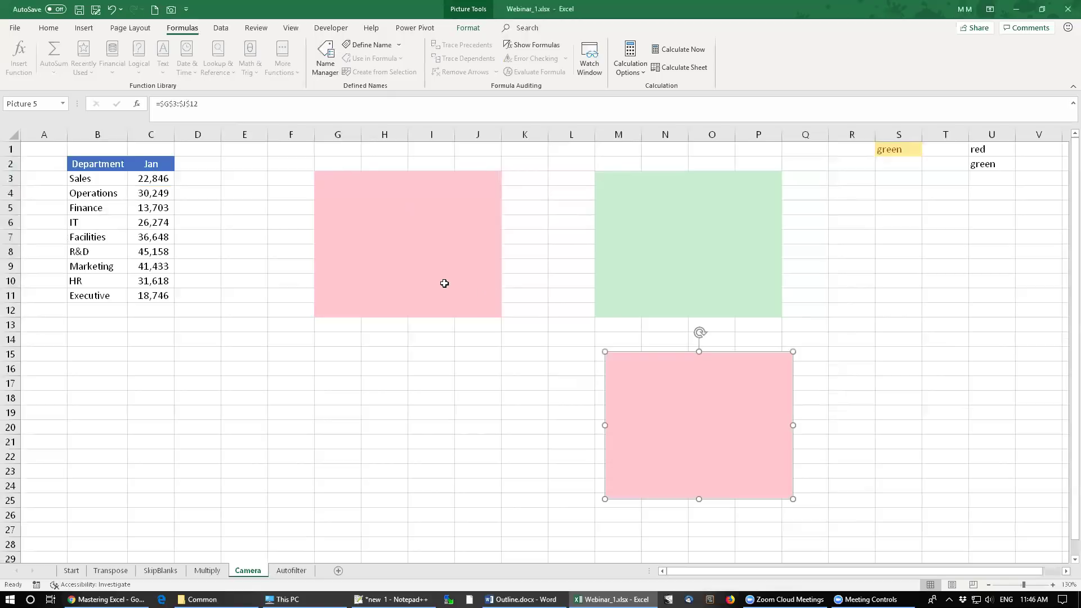
{"action": "double_click", "coordinate": [193, 106]}
{"action": "type", "text": "mydatasource"}
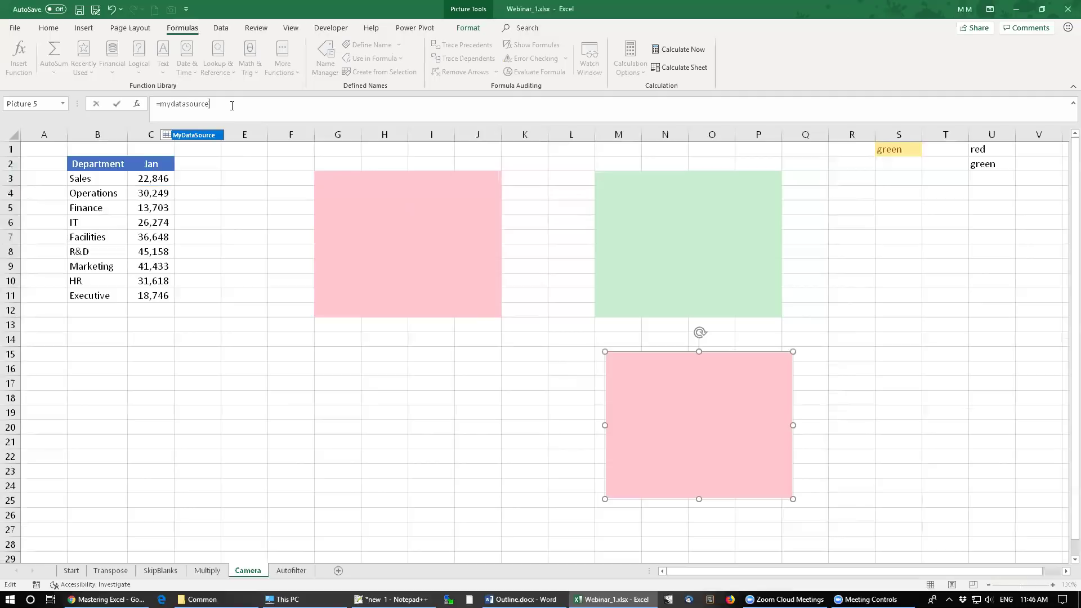
{"action": "key", "text": "Return"}
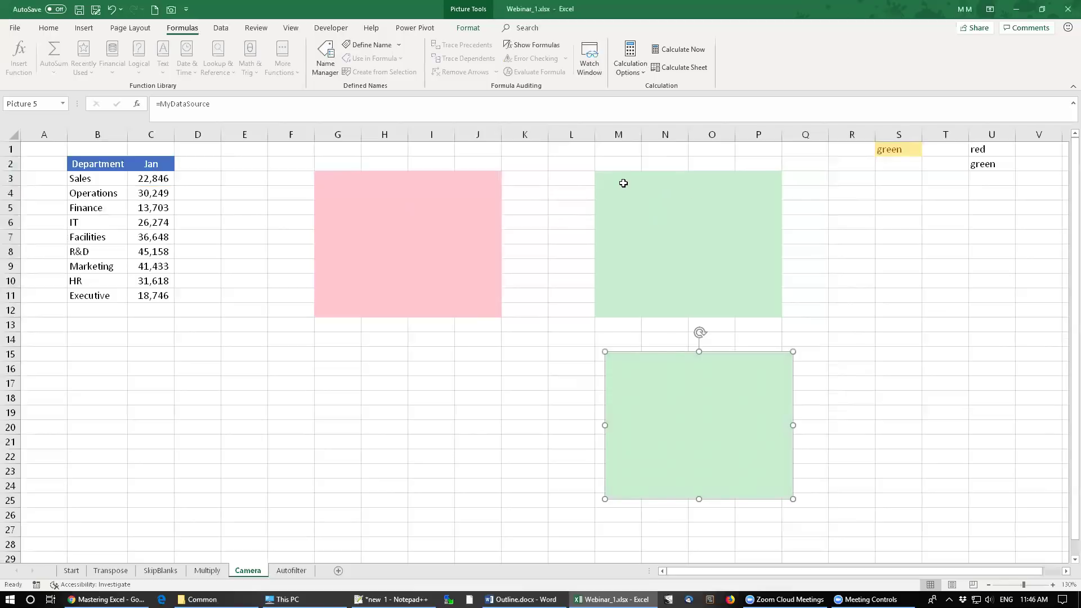
Switch S1 to red from its dropdown list
{"action": "left_click", "coordinate": [893, 151]}
{"action": "left_click", "coordinate": [926, 151]}
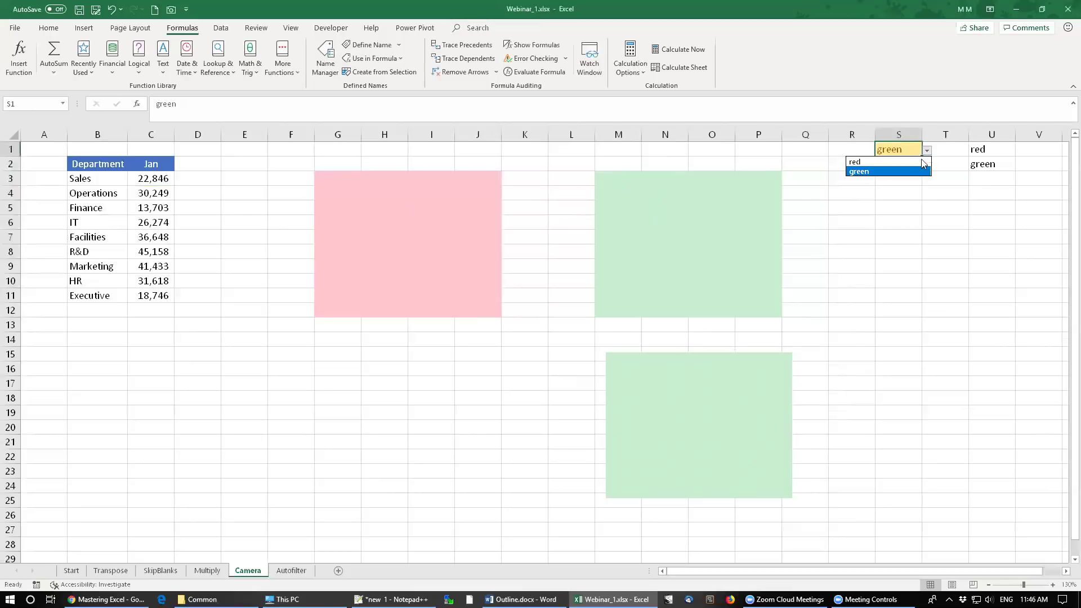
{"action": "left_click", "coordinate": [865, 162]}
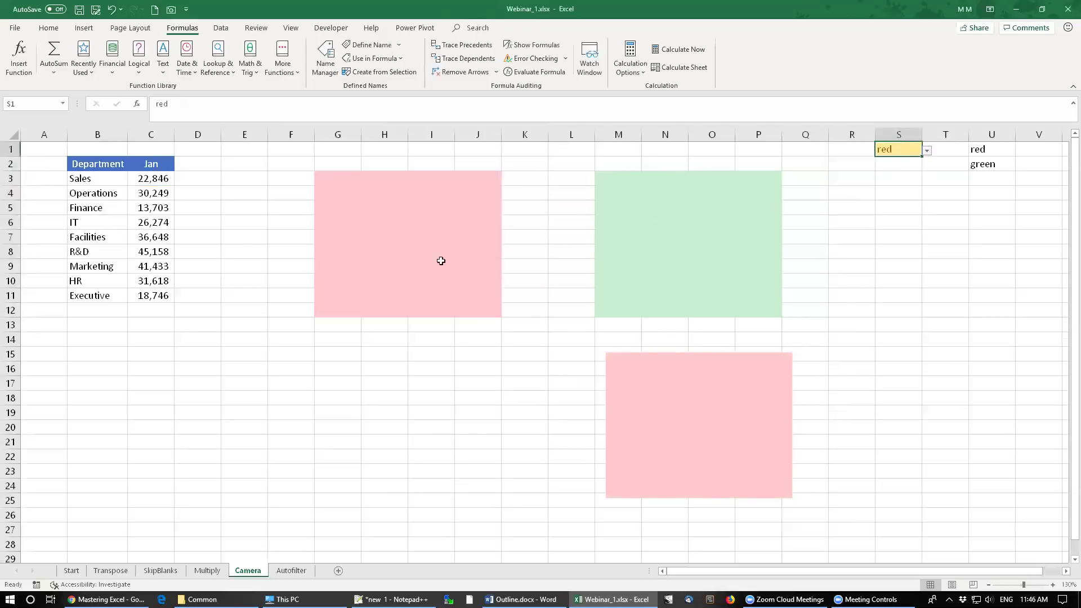
Check ranges G3:J12 and M3:P12 against the lower picture's source, then select B2
{"action": "left_click_drag", "start_coordinate": [326, 178], "coordinate": [485, 309]}
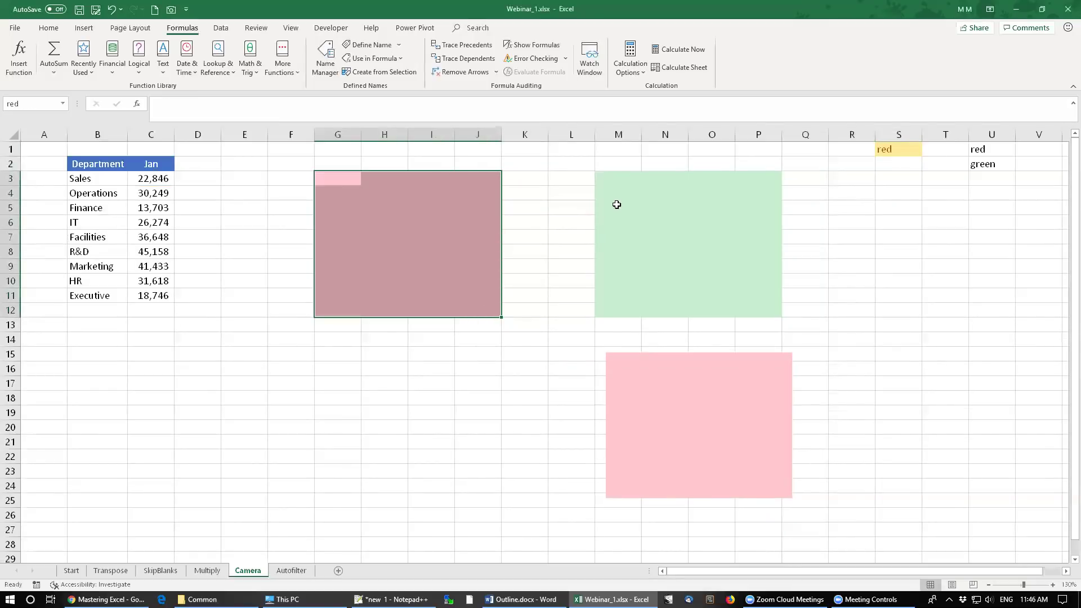
{"action": "left_click_drag", "start_coordinate": [610, 176], "coordinate": [751, 314]}
{"action": "left_click", "coordinate": [664, 394]}
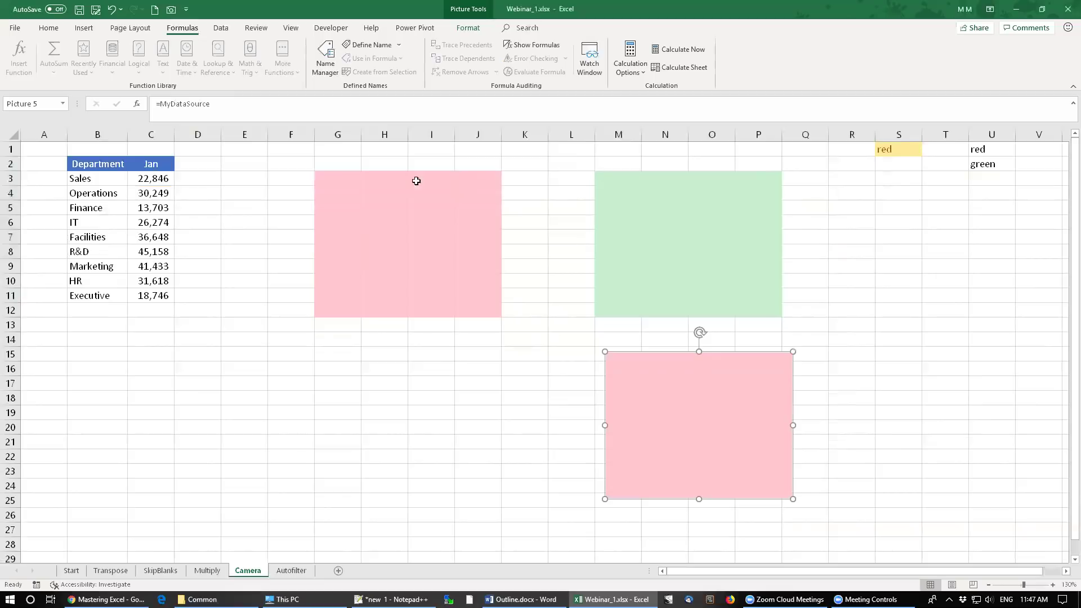
{"action": "left_click_drag", "start_coordinate": [319, 176], "coordinate": [485, 311]}
{"action": "left_click_drag", "start_coordinate": [611, 179], "coordinate": [760, 308]}
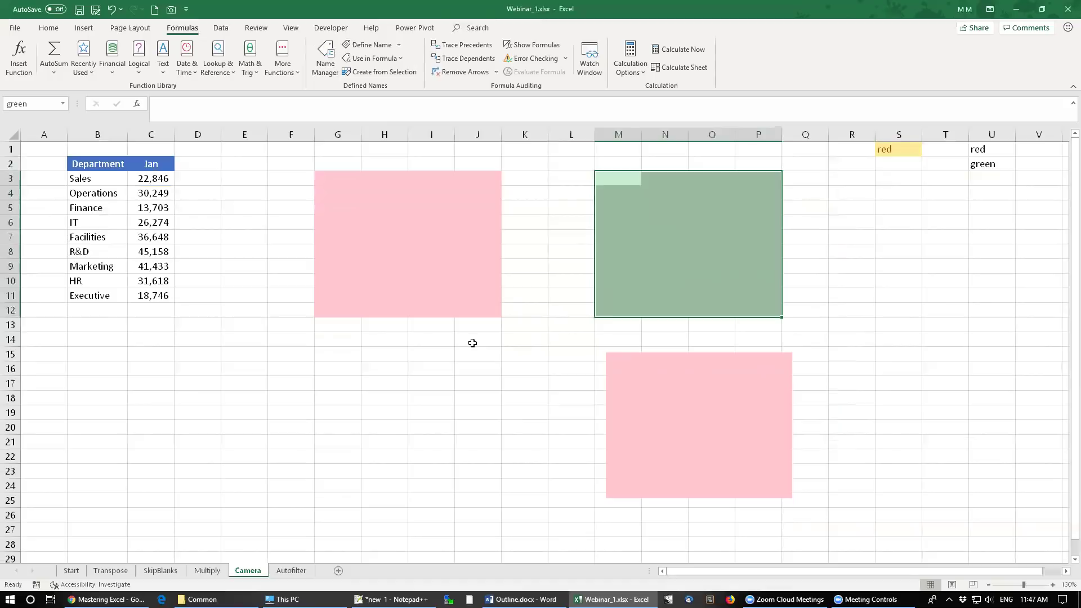
{"action": "left_click", "coordinate": [88, 168]}
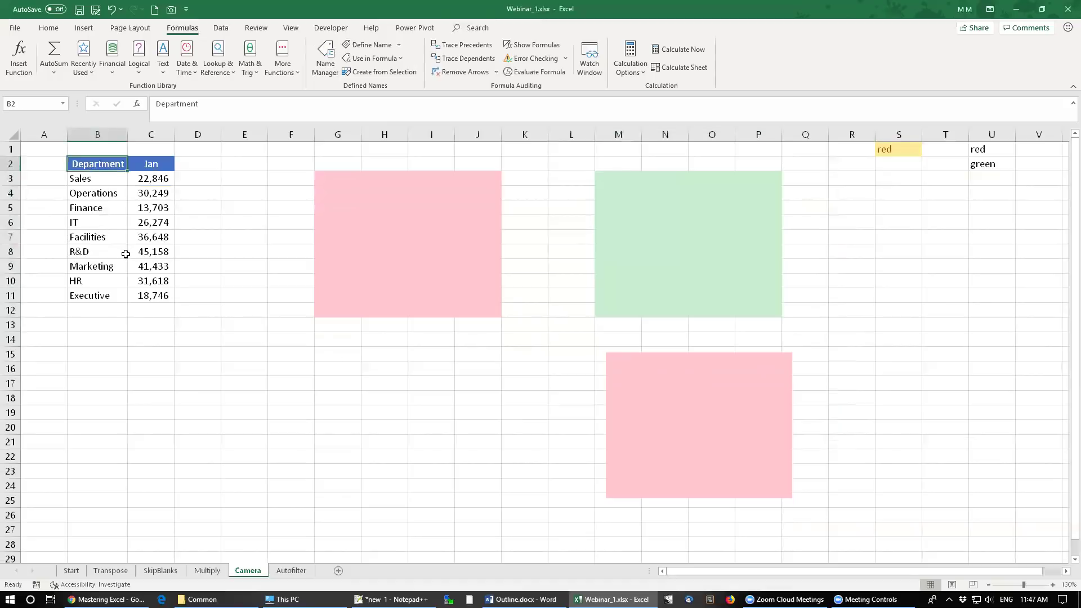
{"action": "left_click", "coordinate": [84, 27]}
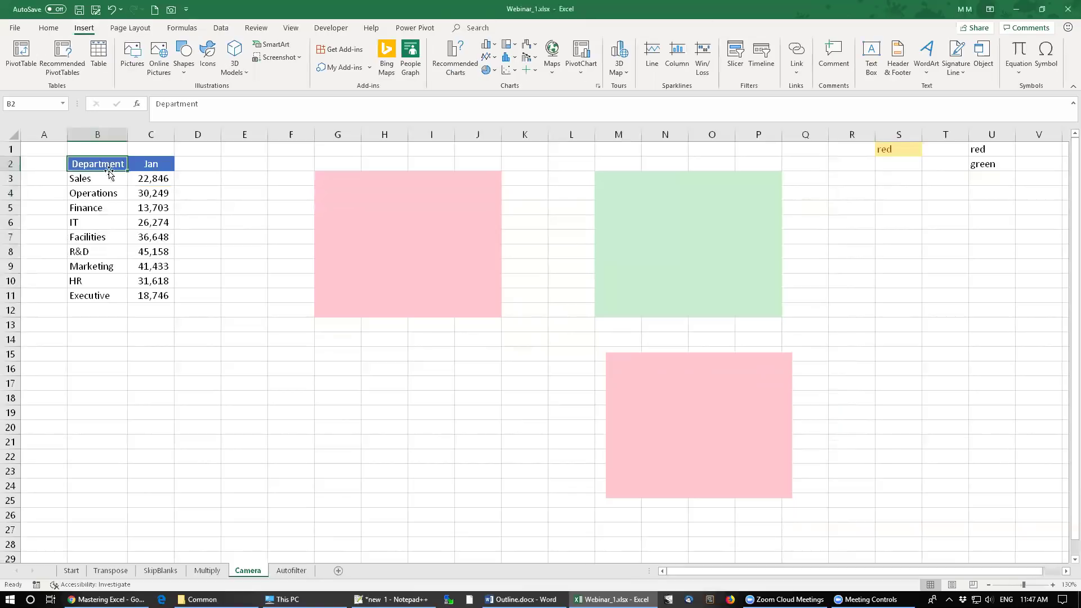
Insert a 2-D pie chart of Jan and size it to cover the pink box
{"action": "left_click", "coordinate": [487, 70]}
{"action": "left_click", "coordinate": [494, 112]}
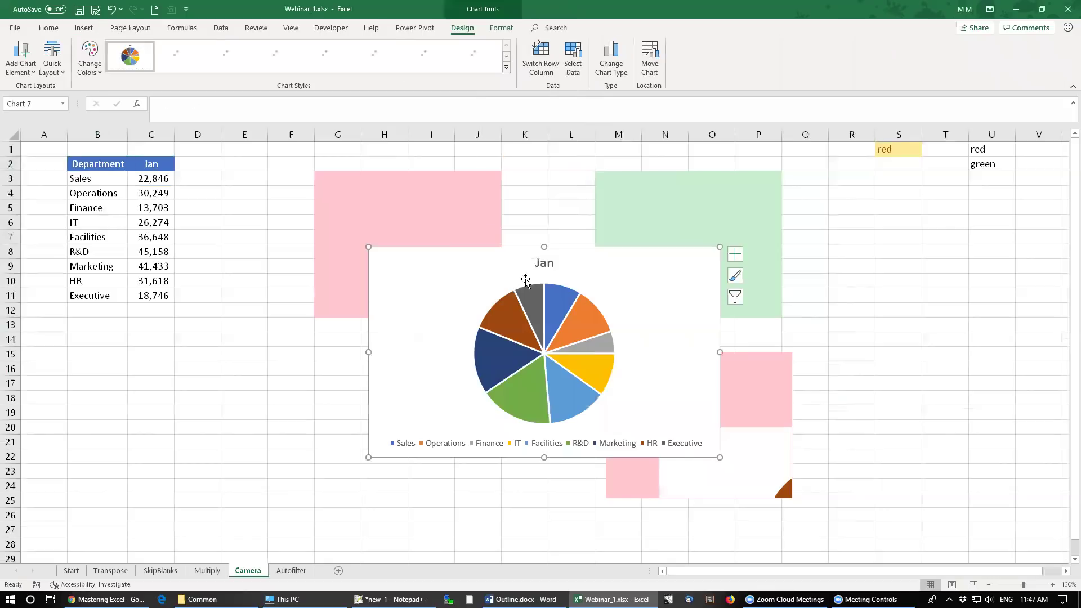
{"action": "left_click_drag", "start_coordinate": [719, 457], "coordinate": [521, 368]}
{"action": "left_click_drag", "start_coordinate": [372, 238], "coordinate": [352, 199]}
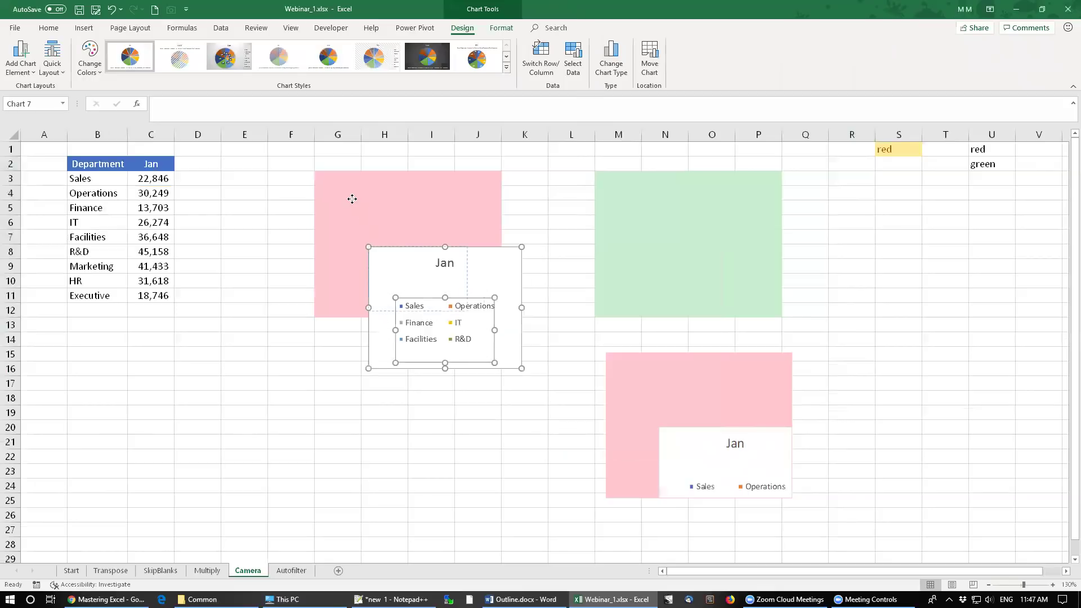
{"action": "left_click_drag", "start_coordinate": [398, 253], "coordinate": [399, 254]}
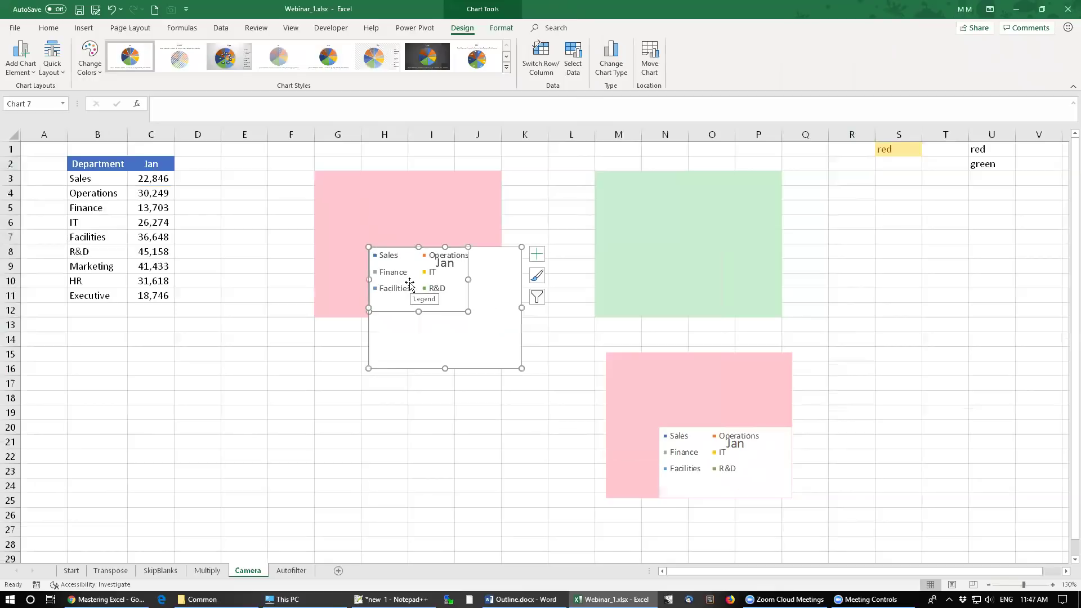
{"action": "key", "text": "ctrl+z"}
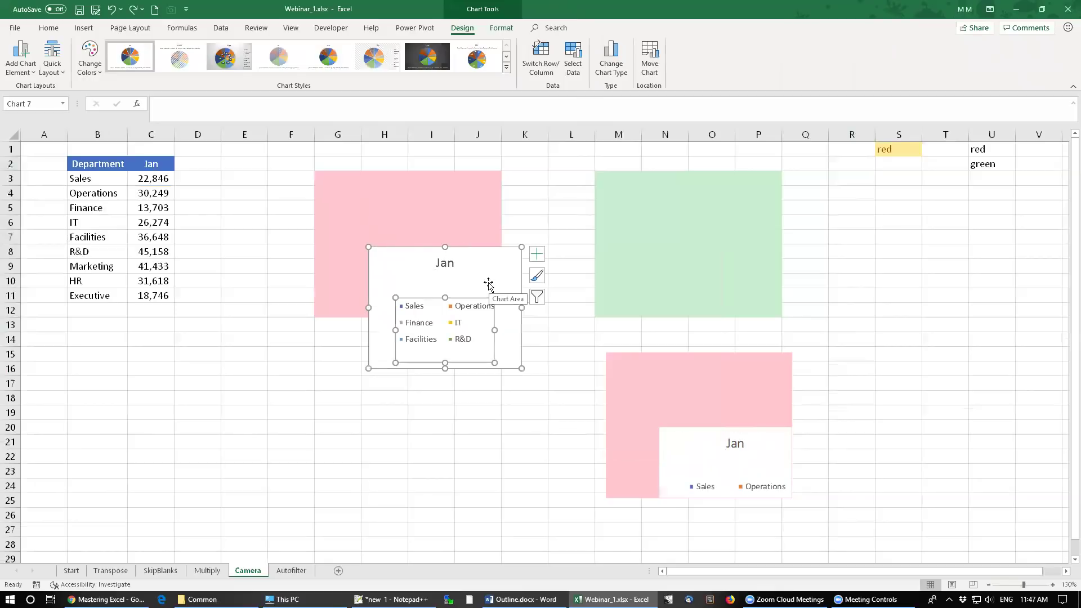
{"action": "key", "text": "ctrl+z"}
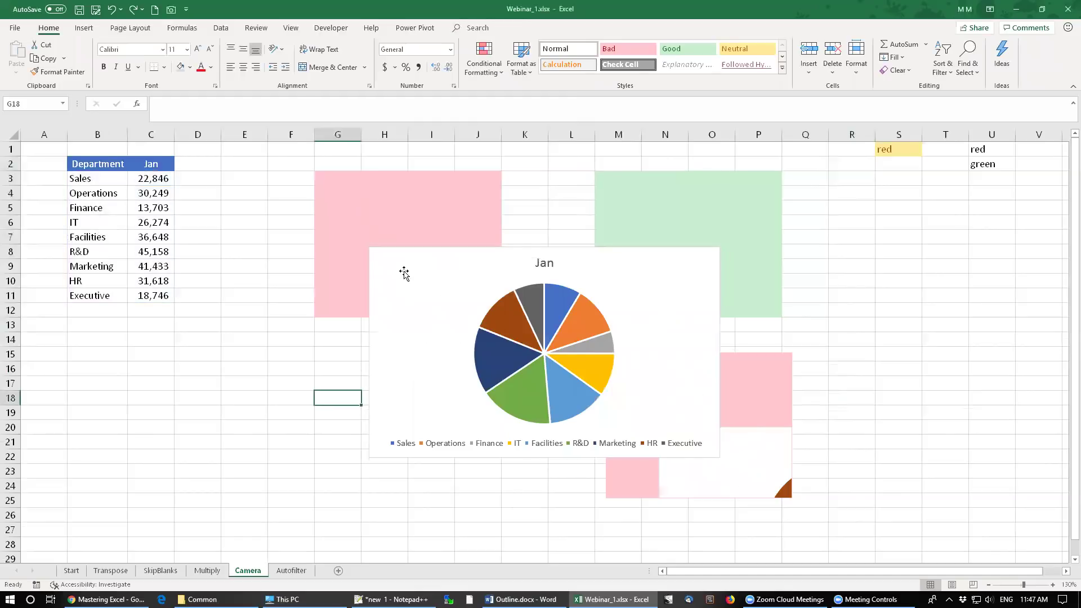
{"action": "left_click_drag", "start_coordinate": [719, 459], "coordinate": [569, 387]}
{"action": "left_click_drag", "start_coordinate": [512, 274], "coordinate": [463, 207]}
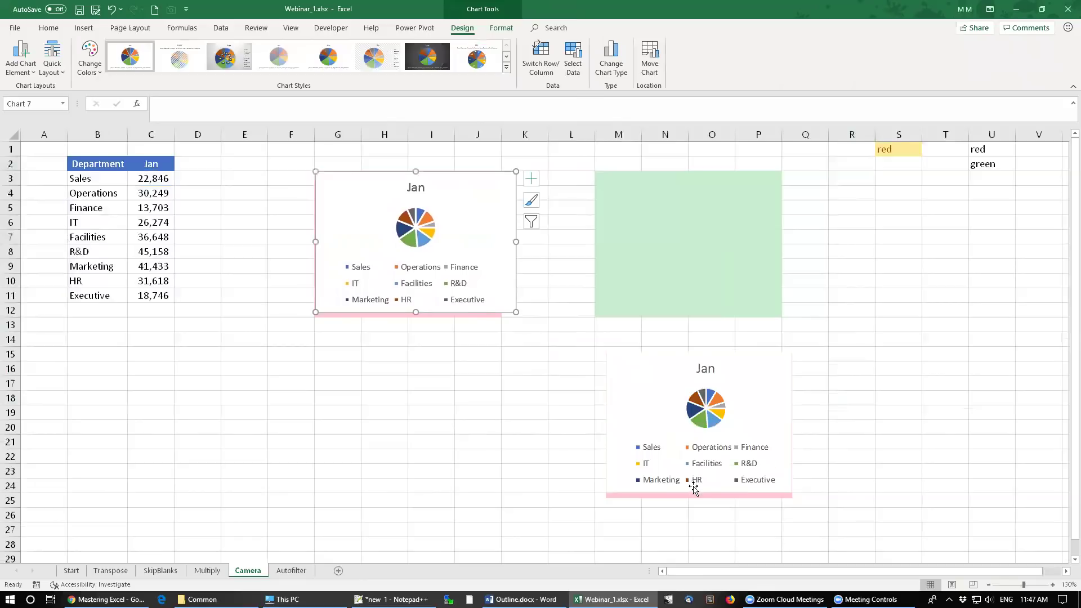
{"action": "mouse_move", "coordinate": [517, 312]}
{"action": "left_mouse_down"}
{"action": "mouse_move", "coordinate": [489, 311]}
{"action": "mouse_move", "coordinate": [499, 317]}
{"action": "left_mouse_up"}
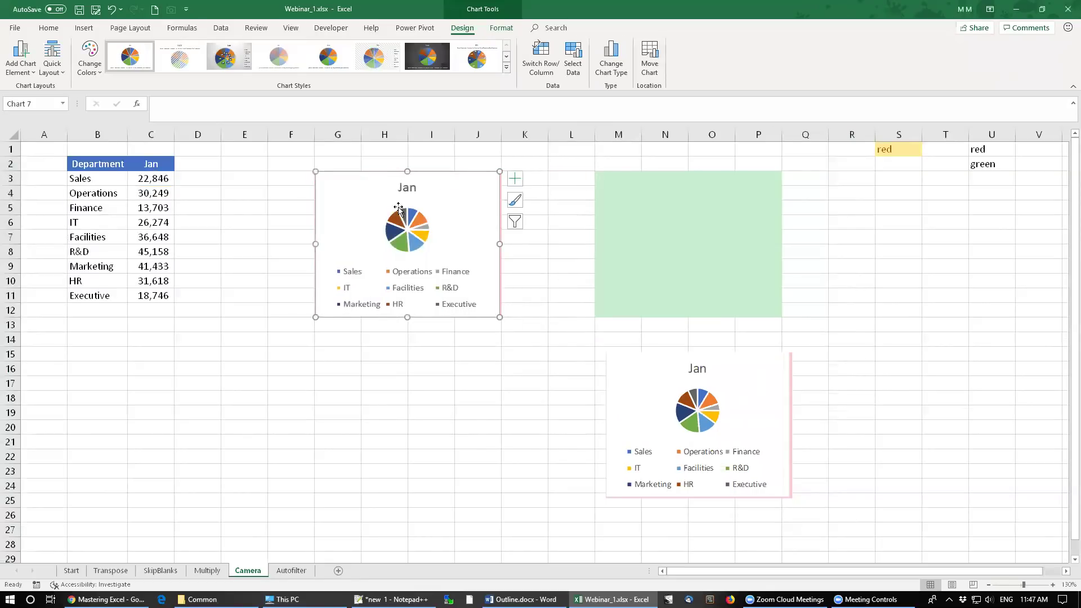
Reselect the data B2:C11, then copy the pie chart
{"action": "left_click", "coordinate": [107, 167]}
{"action": "left_click_drag", "start_coordinate": [153, 167], "coordinate": [154, 295]}
{"action": "left_click", "coordinate": [341, 188]}
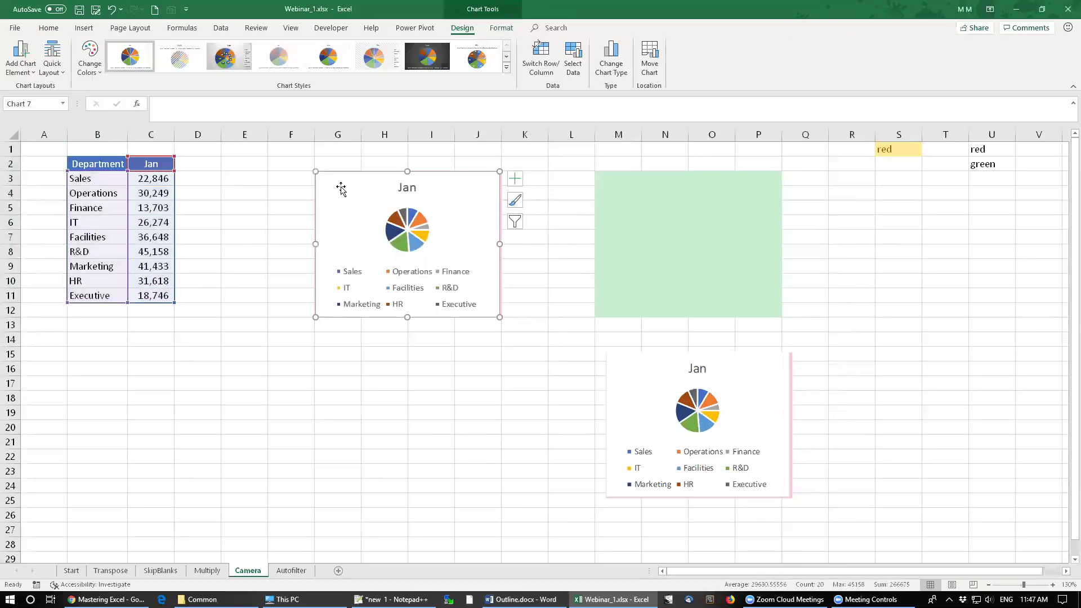
{"action": "right_click", "coordinate": [341, 186]}
{"action": "left_click", "coordinate": [363, 207]}
Paste the chart at G15, change it to Clustered Column, and move it over M3:P12
{"action": "right_click", "coordinate": [328, 352]}
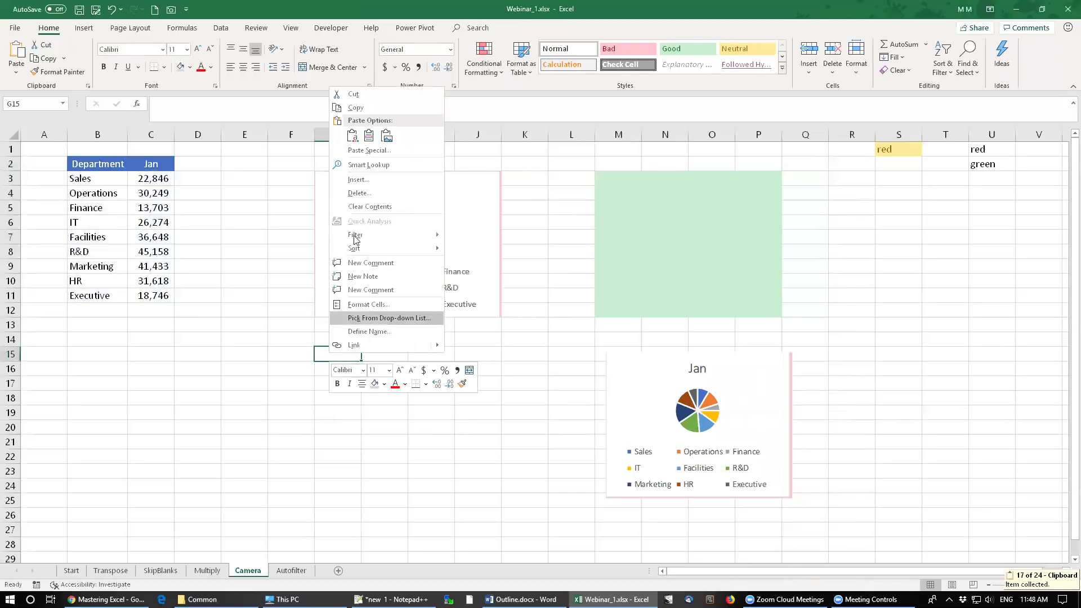
{"action": "left_click", "coordinate": [353, 136]}
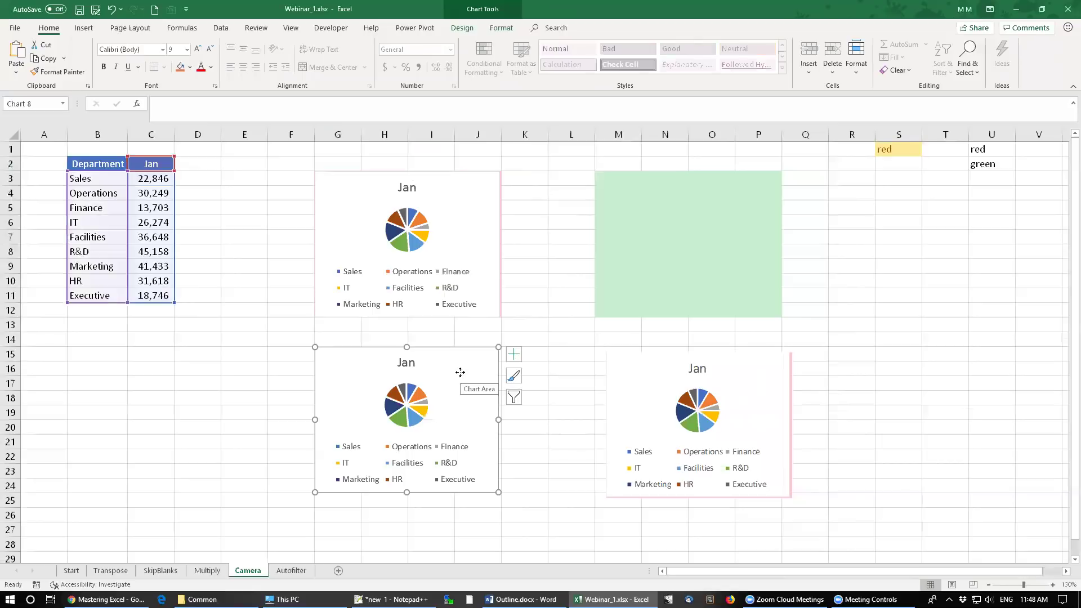
{"action": "right_click", "coordinate": [460, 376]}
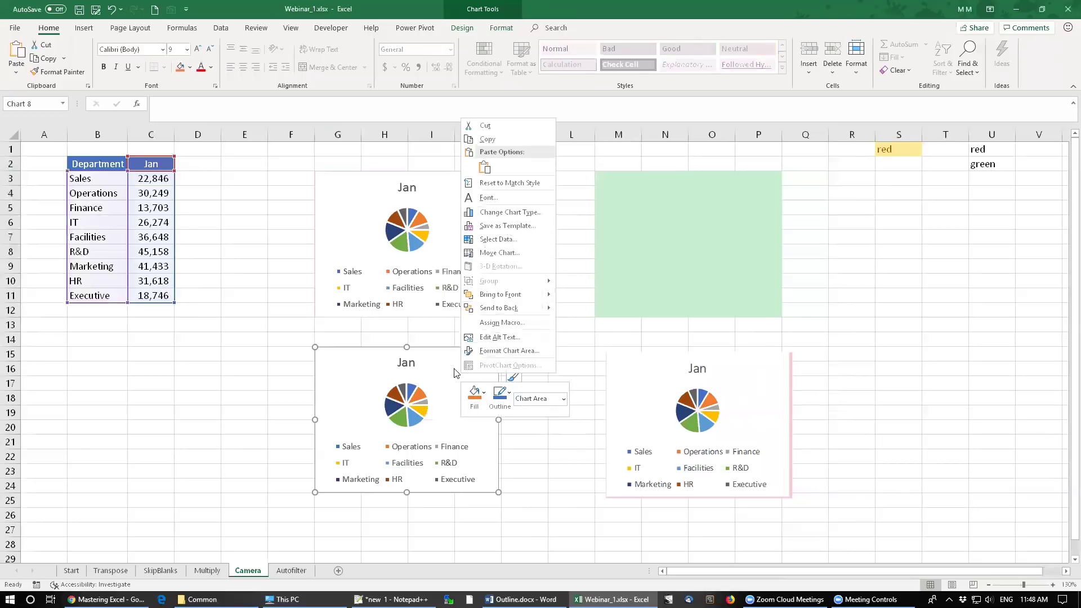
{"action": "left_click", "coordinate": [496, 212]}
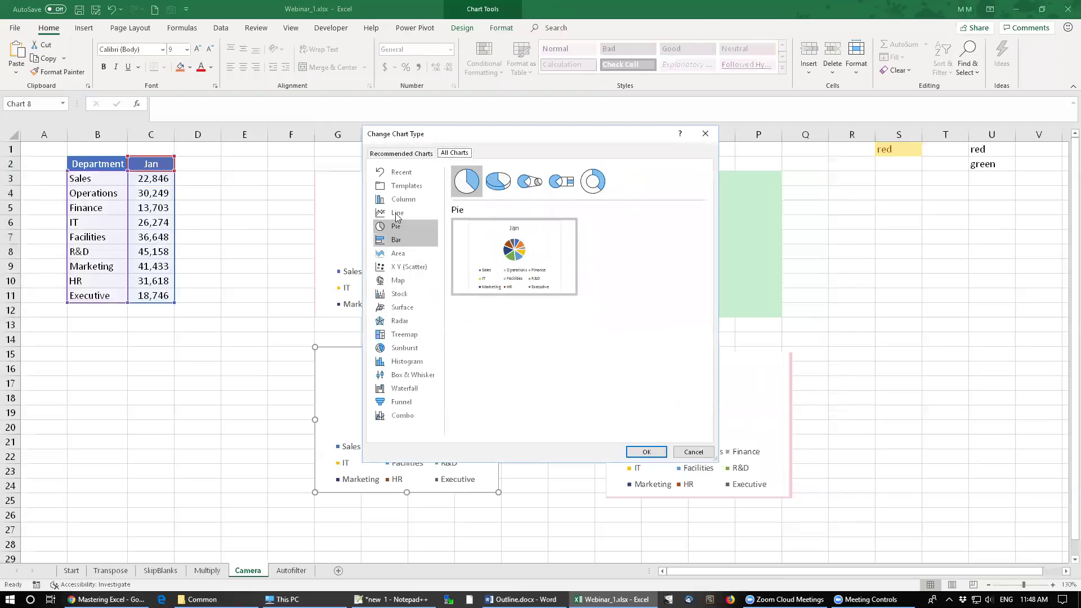
{"action": "left_click", "coordinate": [401, 202]}
{"action": "left_click", "coordinate": [640, 256]}
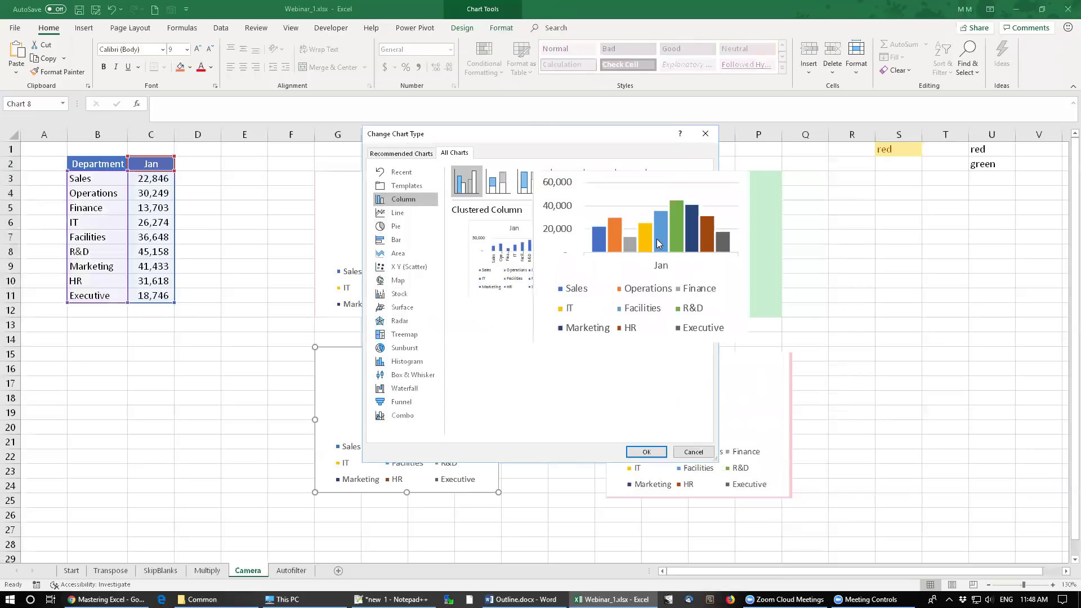
{"action": "left_click", "coordinate": [646, 452]}
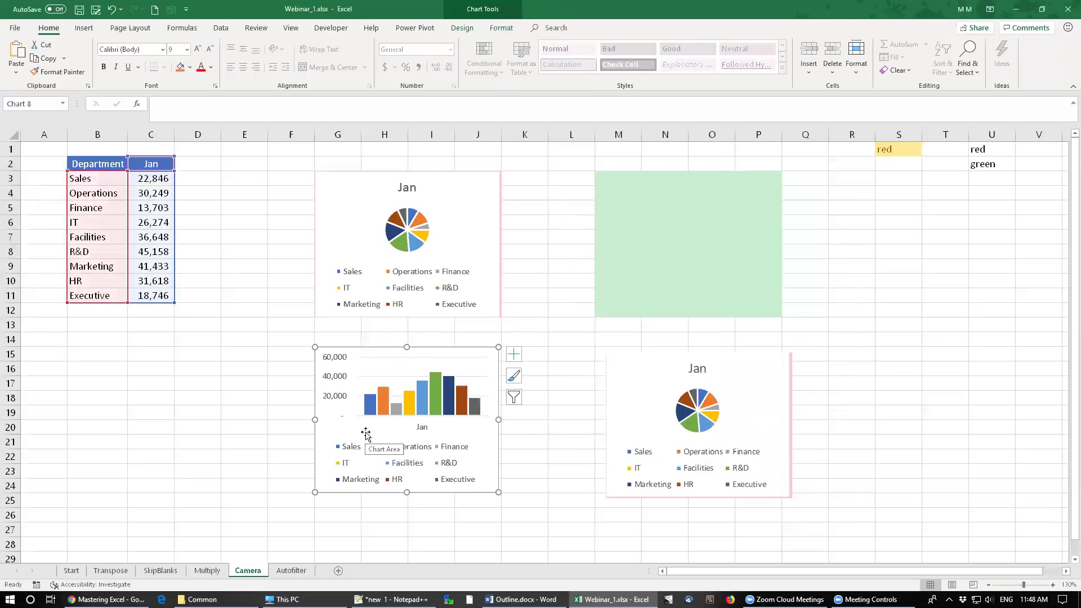
{"action": "left_click_drag", "start_coordinate": [325, 419], "coordinate": [603, 242]}
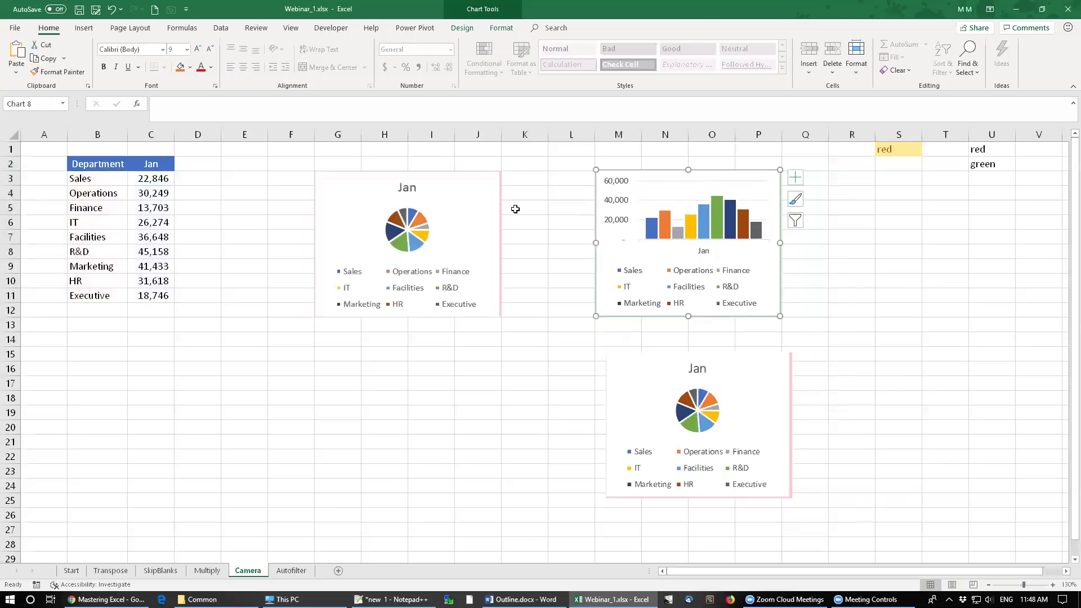
Switch S1 between red and green several times to swap the linked picture between pie and column charts
{"action": "left_click", "coordinate": [512, 206]}
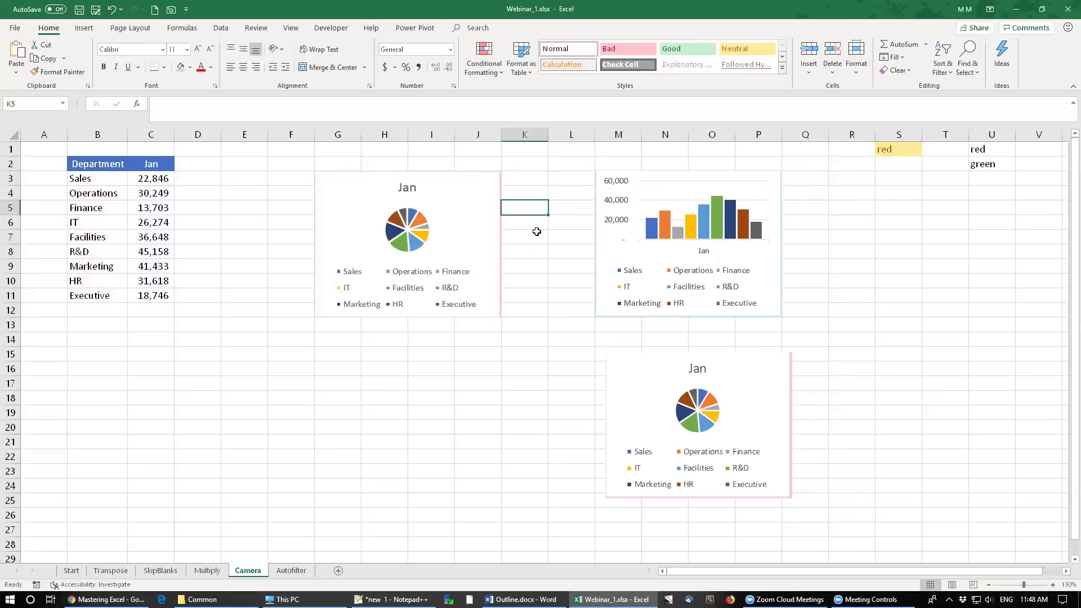
{"action": "left_click", "coordinate": [895, 149]}
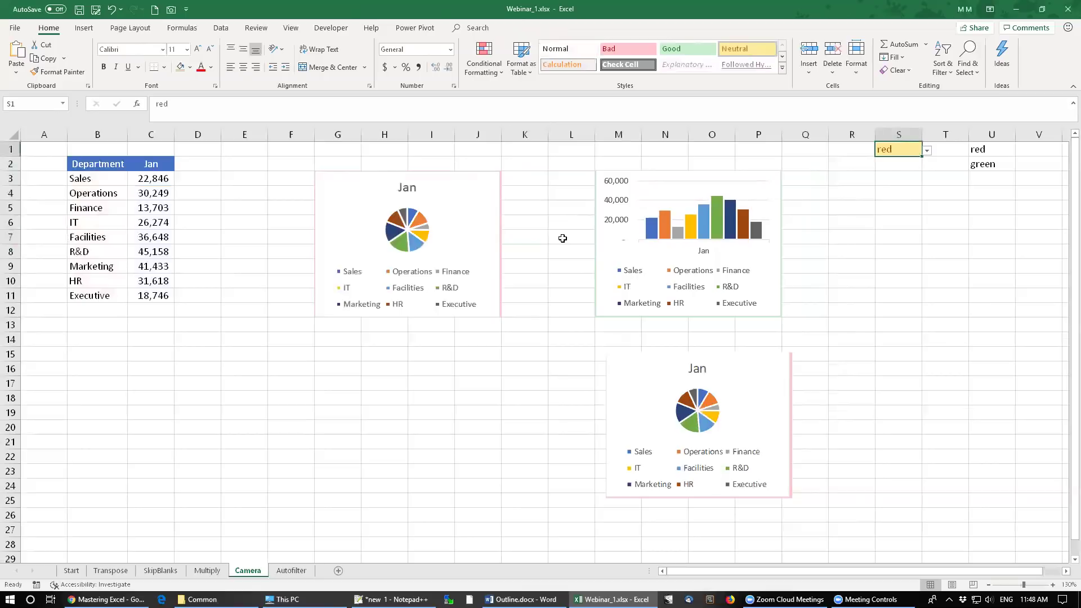
{"action": "left_click", "coordinate": [927, 151]}
{"action": "left_click", "coordinate": [901, 170]}
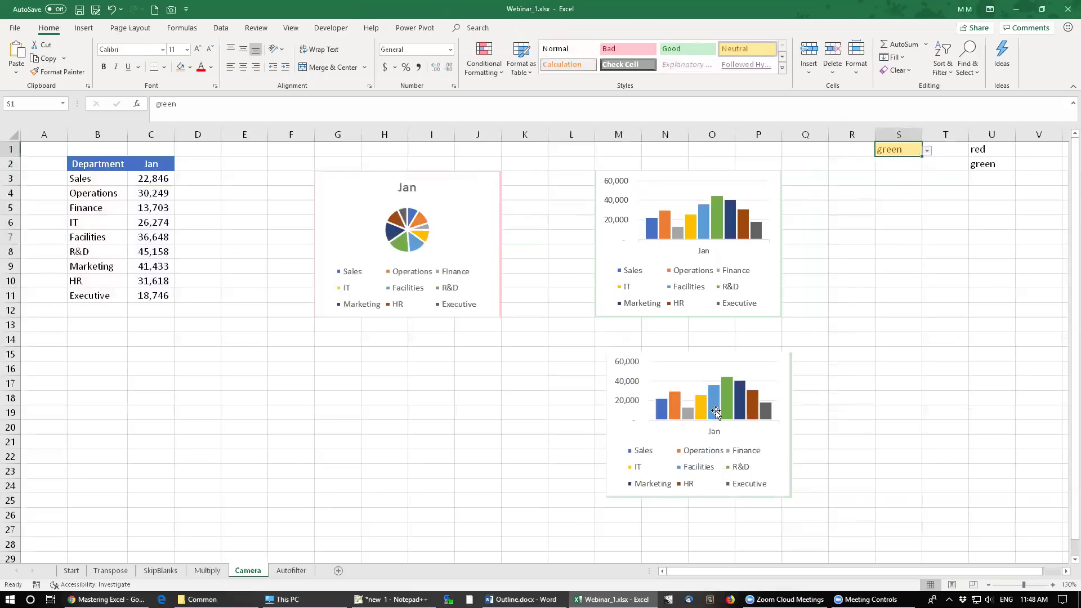
{"action": "left_click", "coordinate": [927, 151]}
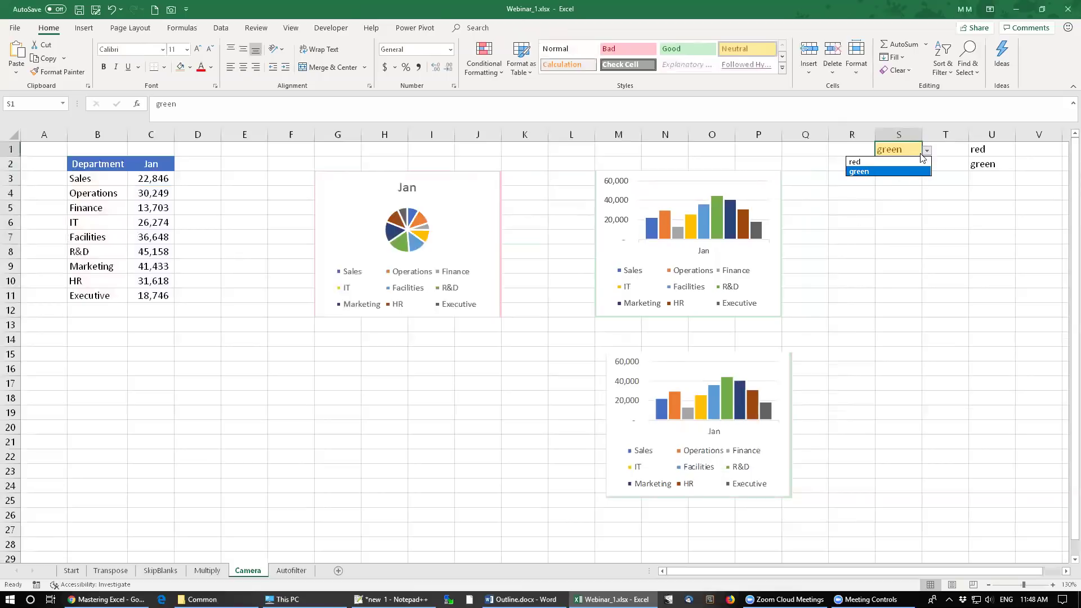
{"action": "left_click", "coordinate": [907, 160]}
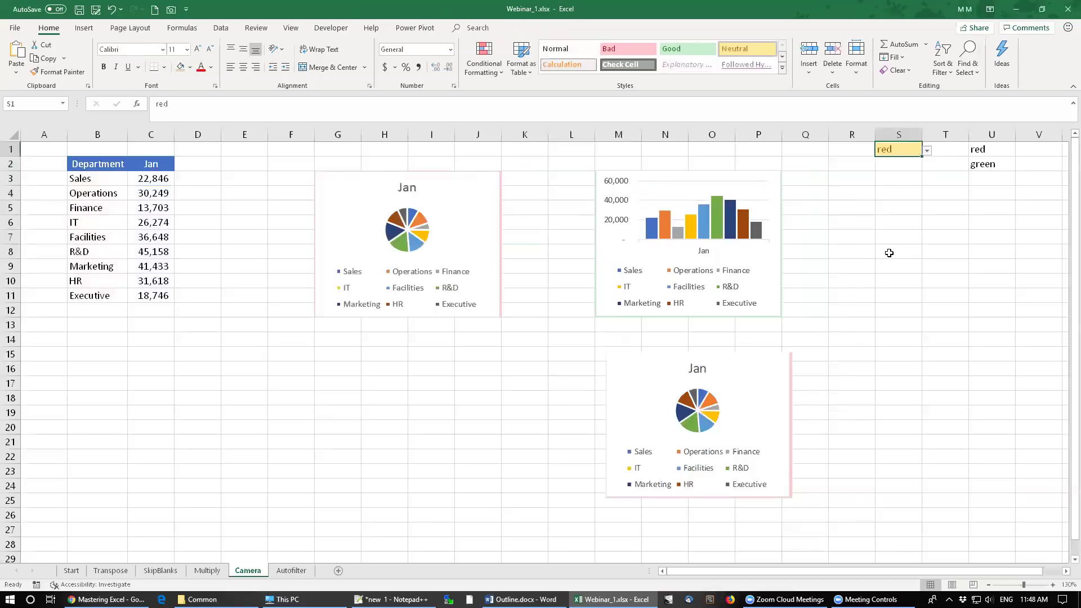
{"action": "left_click", "coordinate": [926, 151]}
{"action": "left_click", "coordinate": [898, 169]}
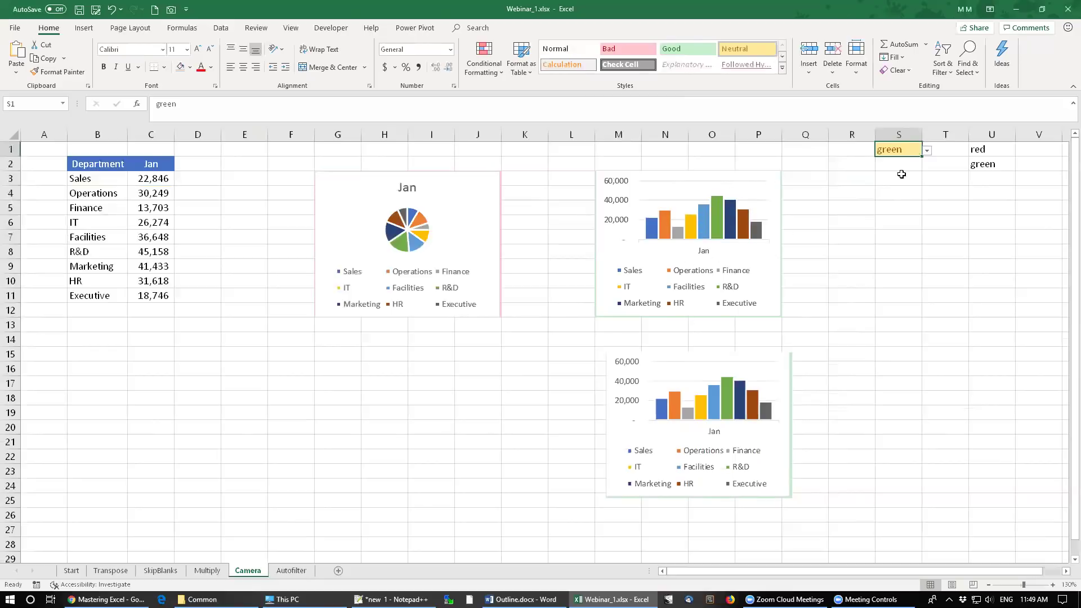
{"action": "left_click", "coordinate": [926, 151]}
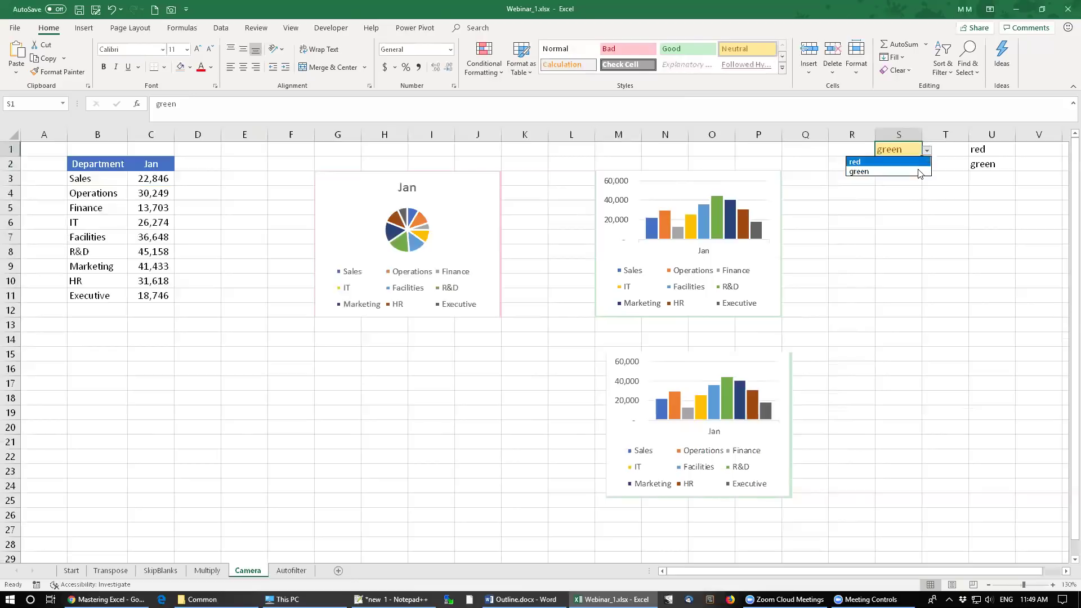
{"action": "left_click", "coordinate": [920, 161]}
{"action": "left_click", "coordinate": [915, 150]}
{"action": "left_click", "coordinate": [927, 151]}
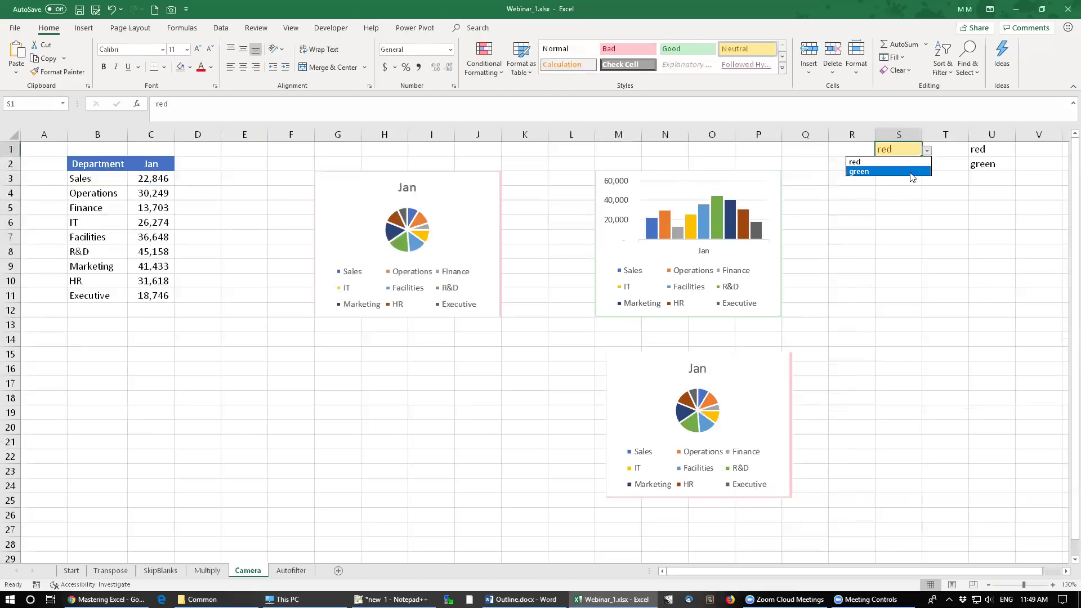
{"action": "left_click", "coordinate": [912, 170]}
{"action": "left_click", "coordinate": [911, 176]}
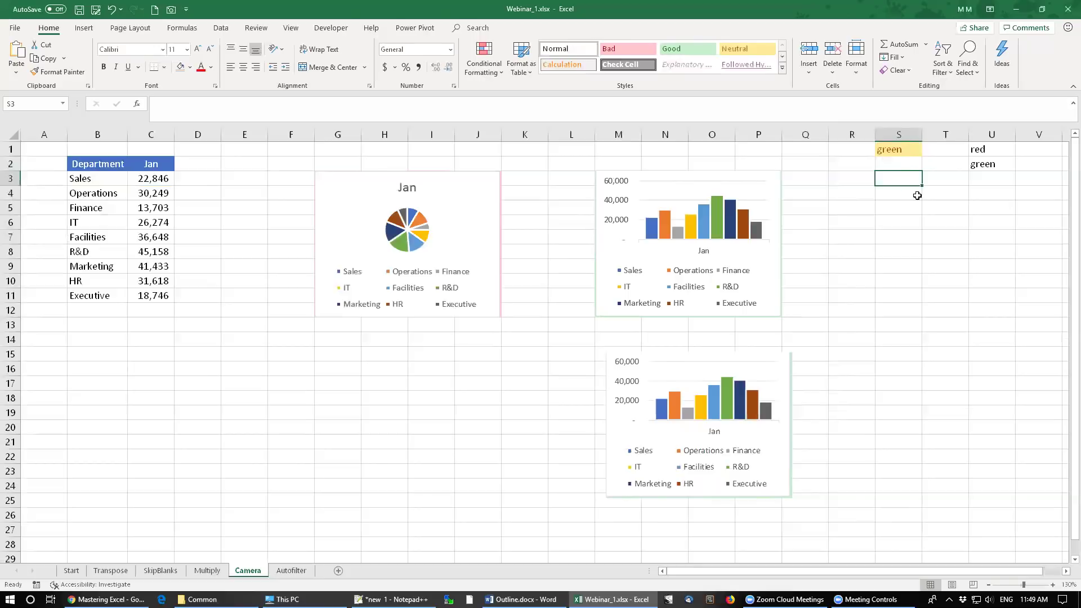
{"action": "left_click", "coordinate": [893, 154]}
{"action": "left_click", "coordinate": [927, 151]}
{"action": "left_click", "coordinate": [914, 163]}
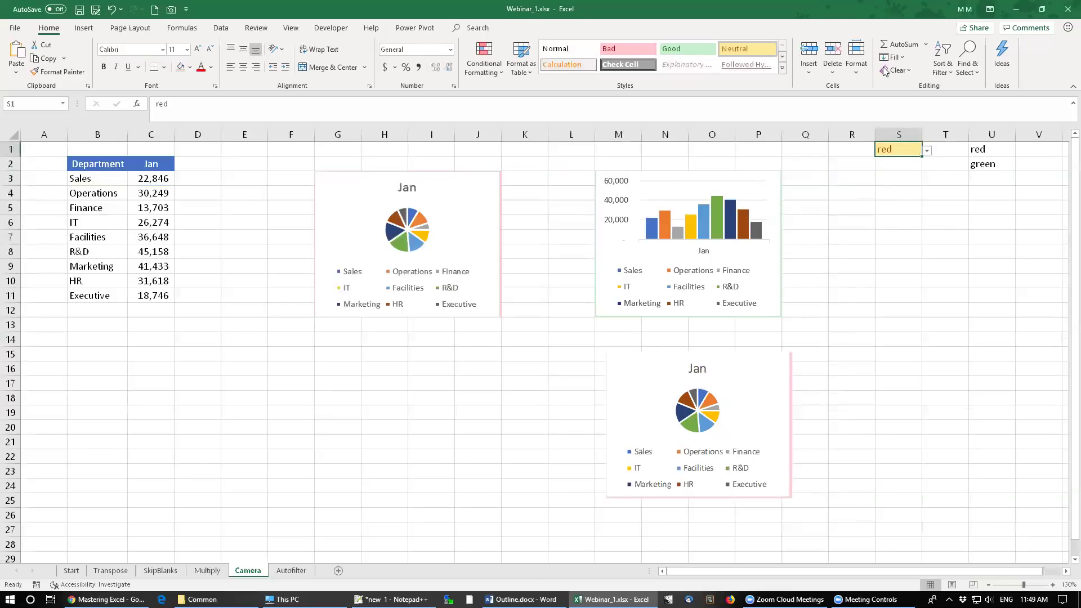
{"action": "left_click", "coordinate": [927, 151]}
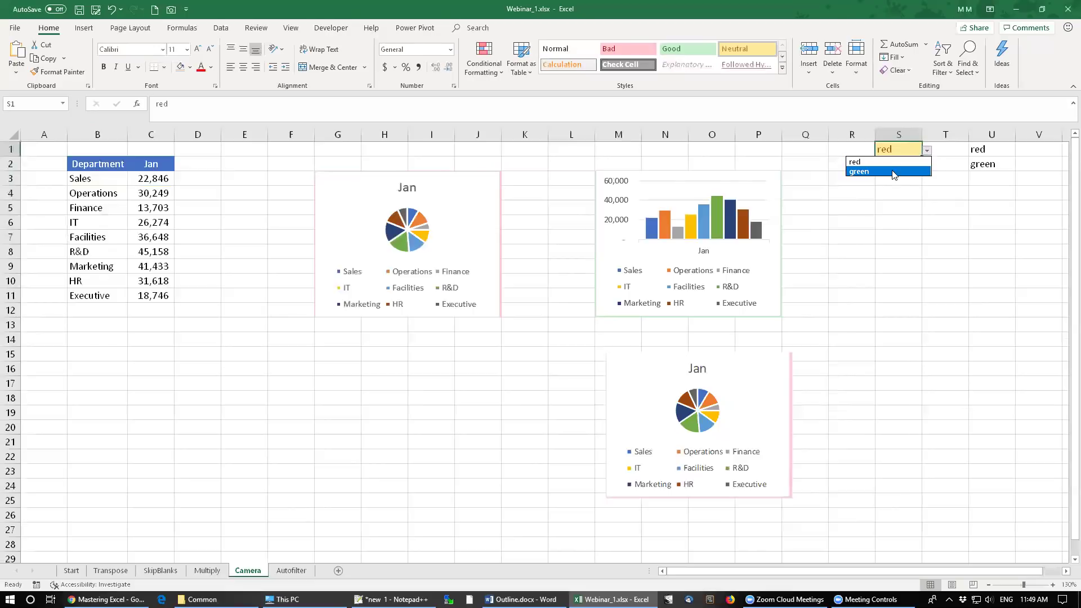
{"action": "left_click", "coordinate": [893, 172]}
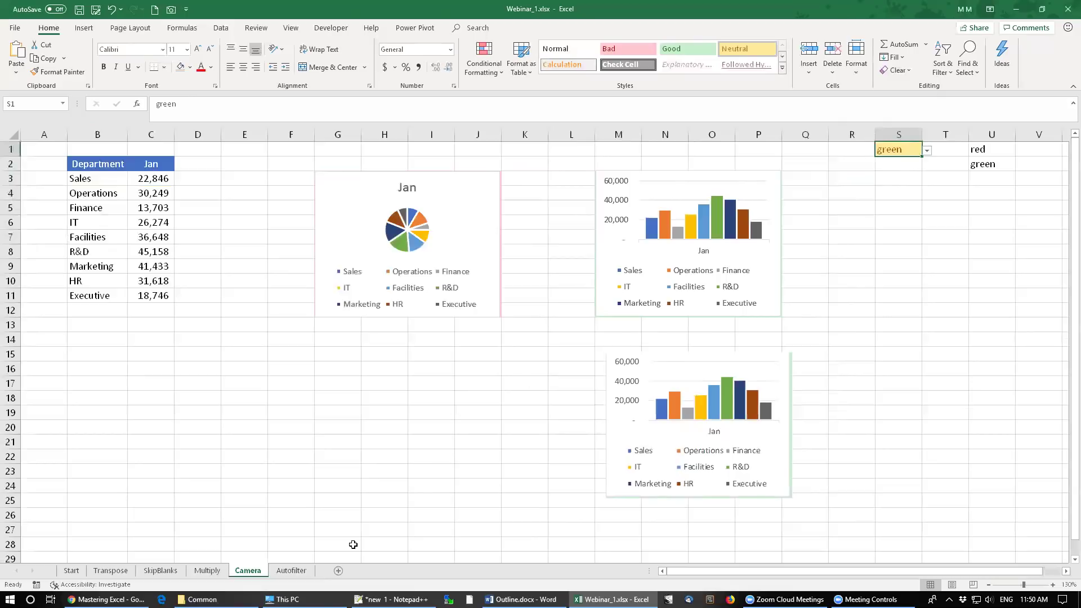
On the Autofilter sheet, turn off the filter dropdowns on the Region, Department and Jan headers
{"action": "left_click", "coordinate": [286, 572]}
{"action": "left_click", "coordinate": [103, 201]}
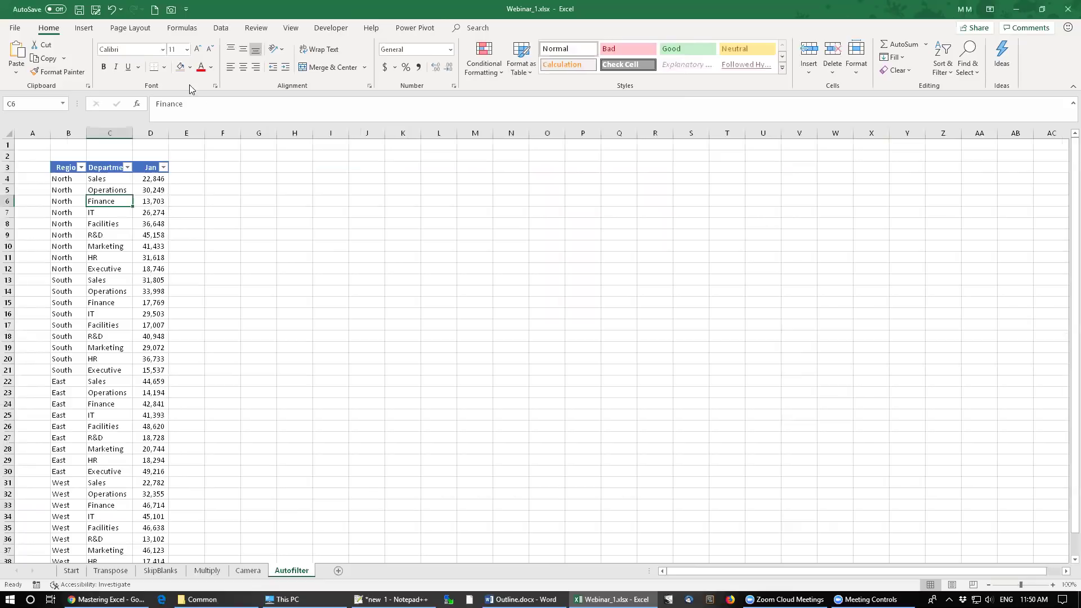
{"action": "left_click", "coordinate": [127, 169]}
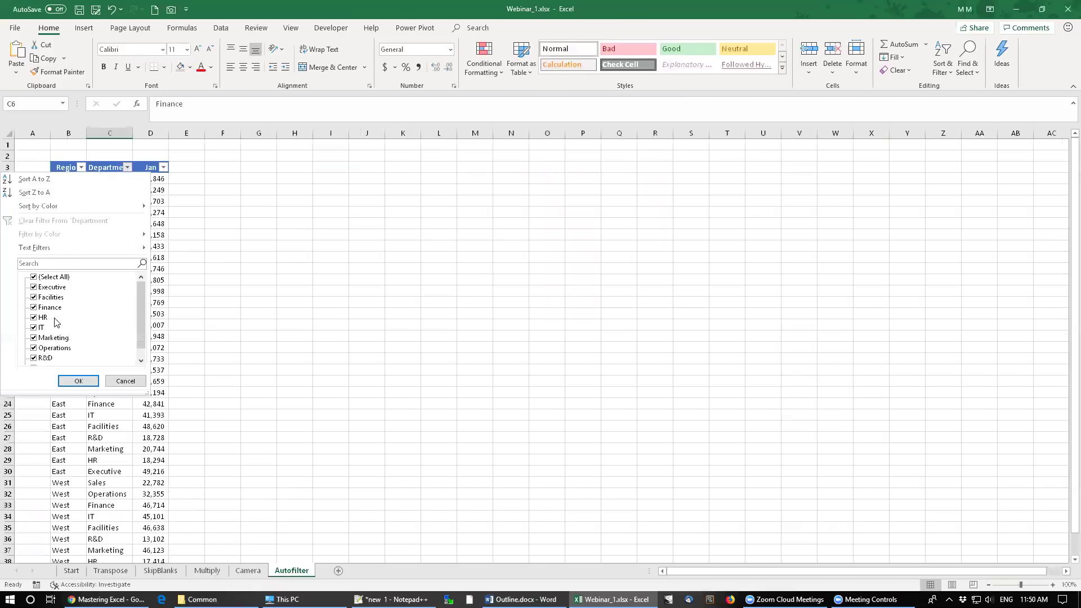
{"action": "left_click", "coordinate": [125, 381]}
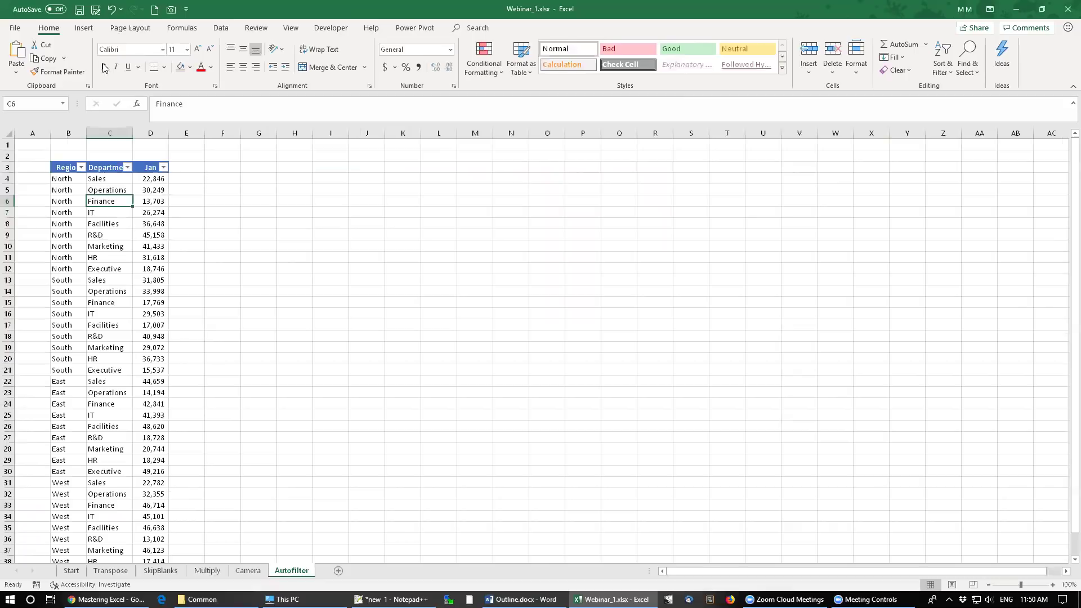
{"action": "left_click", "coordinate": [220, 30]}
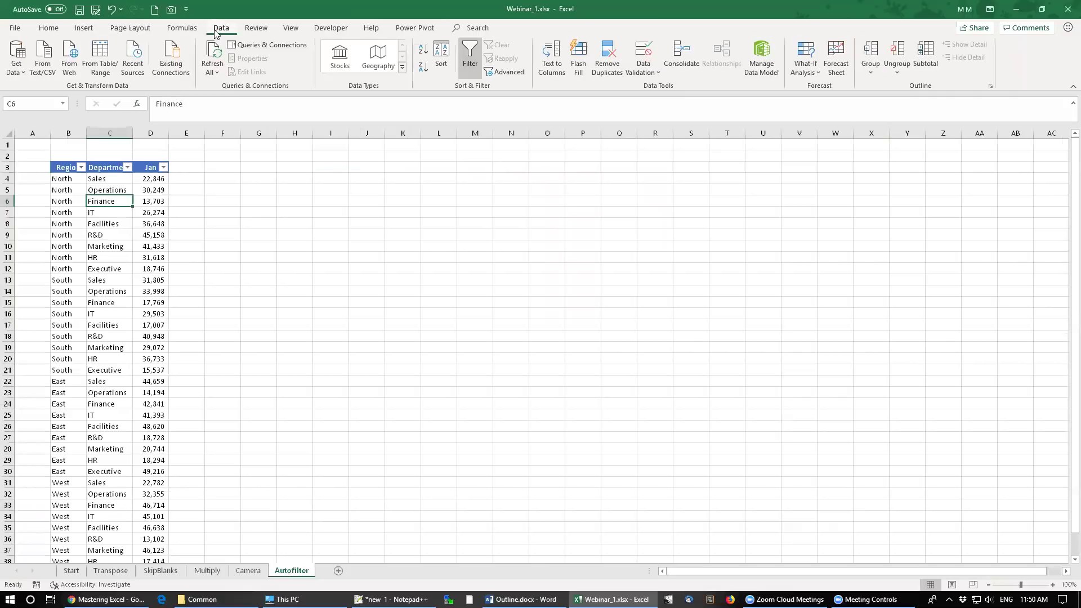
{"action": "left_click", "coordinate": [476, 60]}
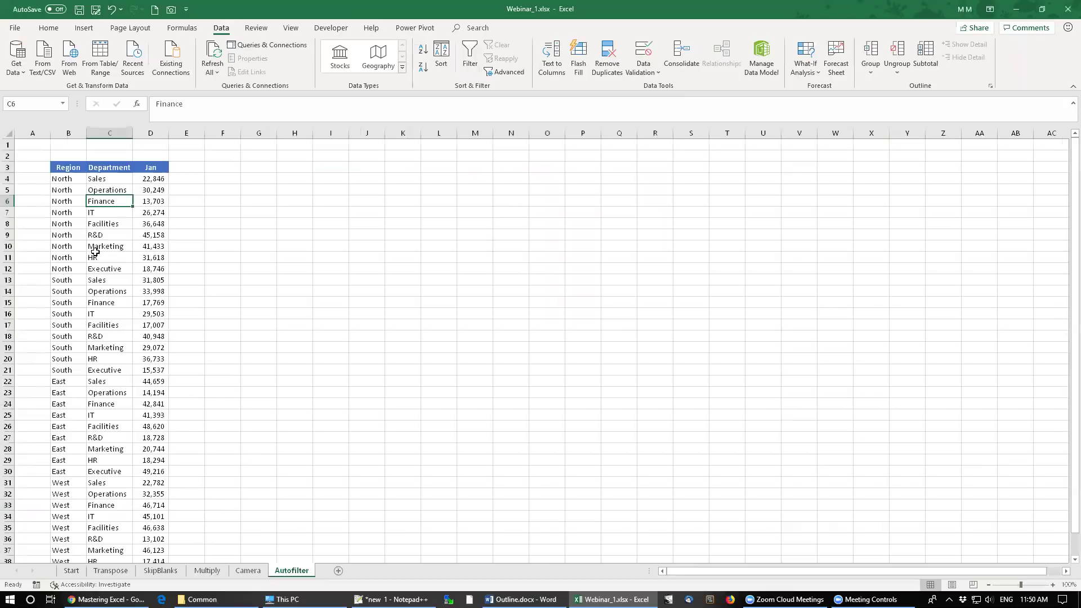
Select the table down to row 26, then empty column E and row 40, and open row 32's menu
{"action": "left_click_drag", "start_coordinate": [57, 165], "coordinate": [151, 168]}
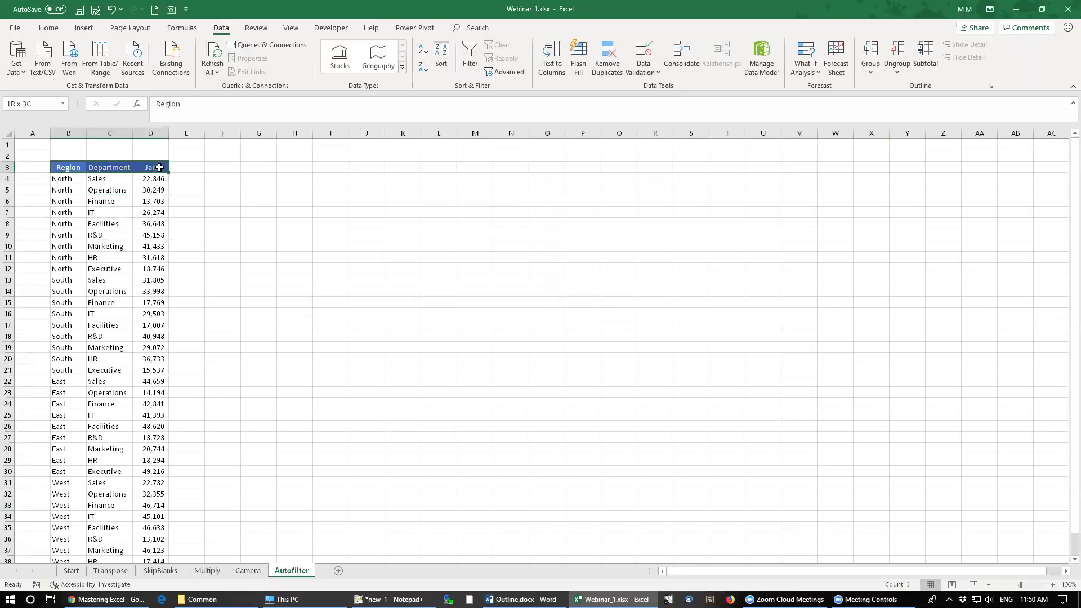
{"action": "left_click_drag", "start_coordinate": [149, 240], "coordinate": [135, 422]}
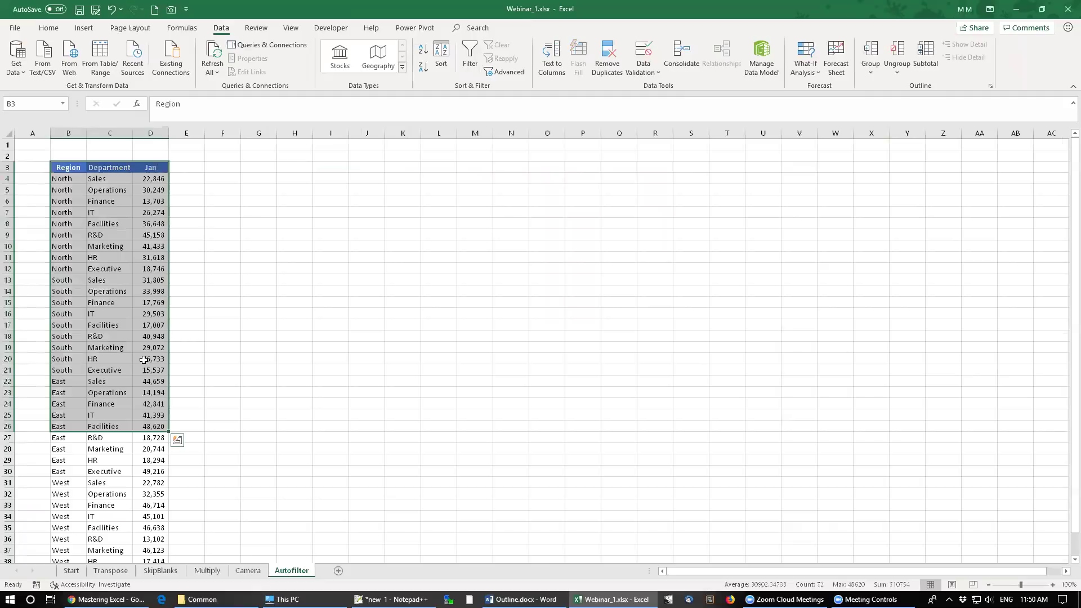
{"action": "left_click", "coordinate": [185, 133]}
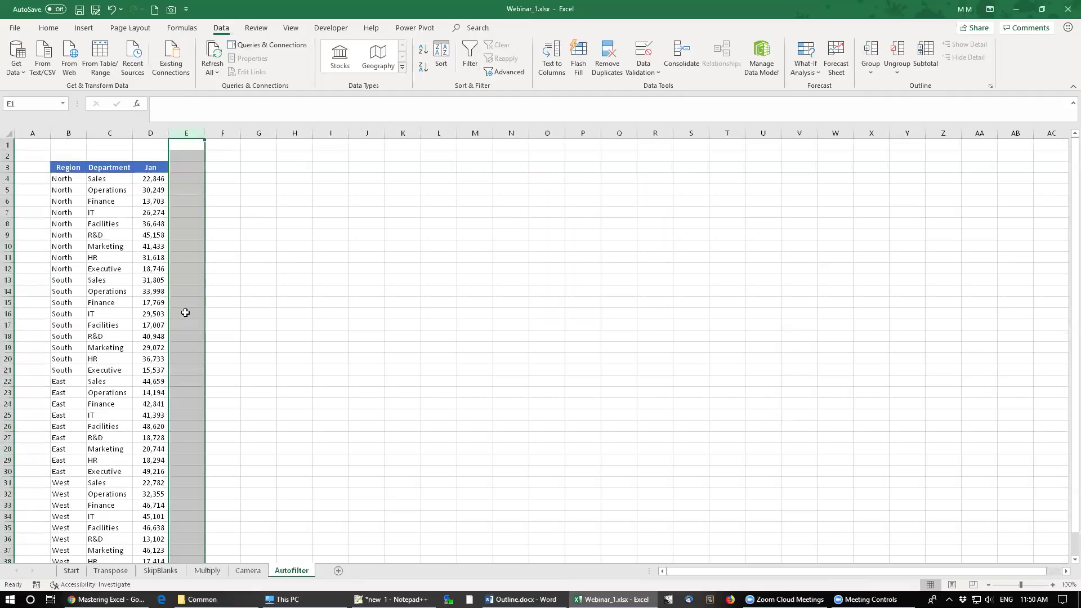
{"action": "scroll", "coordinate": [186, 326], "scroll_direction": "down", "scroll_amount": 14}
{"action": "scroll", "coordinate": [140, 268], "scroll_direction": "up", "scroll_amount": 6}
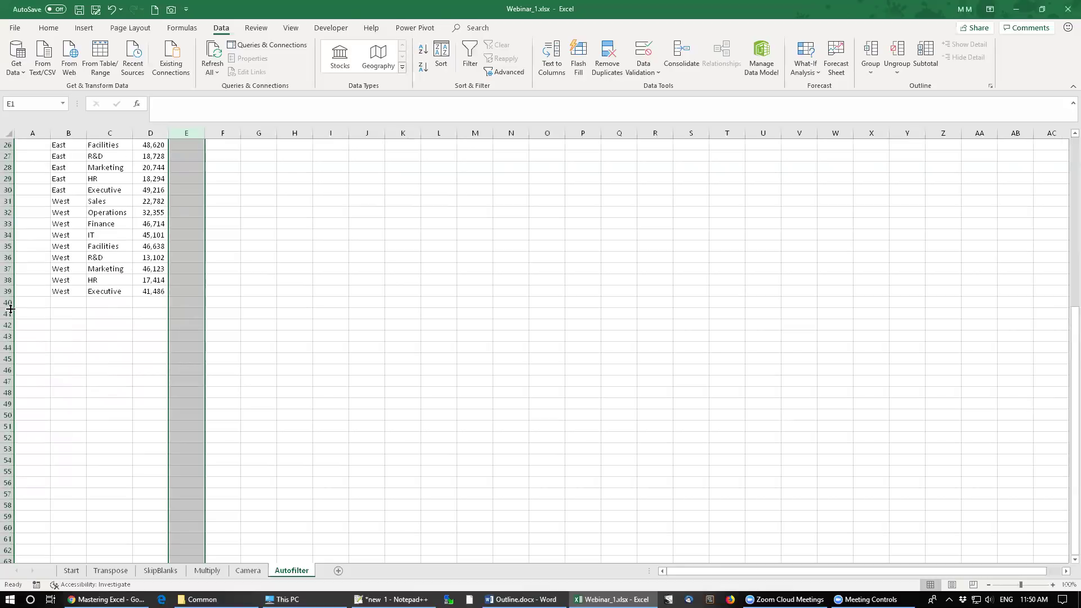
{"action": "left_click", "coordinate": [8, 302]}
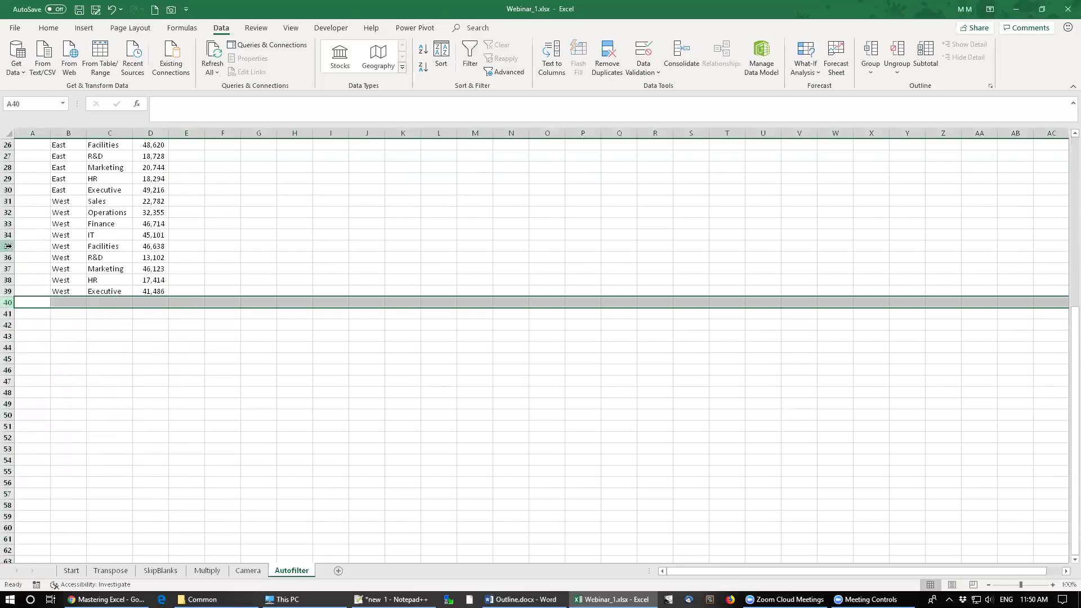
{"action": "right_click", "coordinate": [9, 216]}
{"action": "key", "text": "Escape"}
{"action": "right_click", "coordinate": [10, 213]}
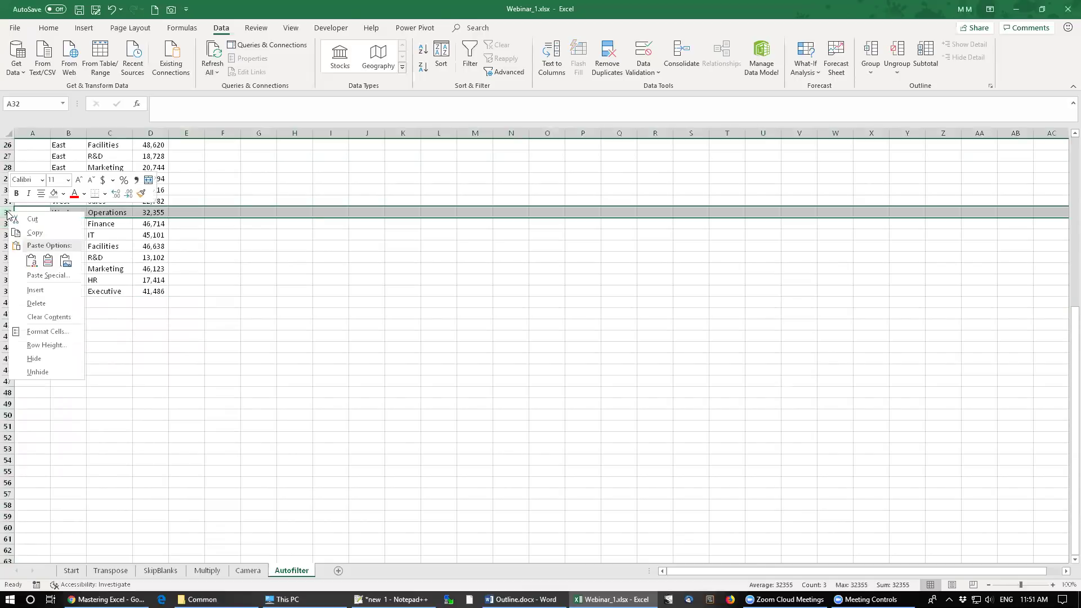
{"action": "left_click", "coordinate": [42, 290]}
{"action": "left_click", "coordinate": [121, 280]}
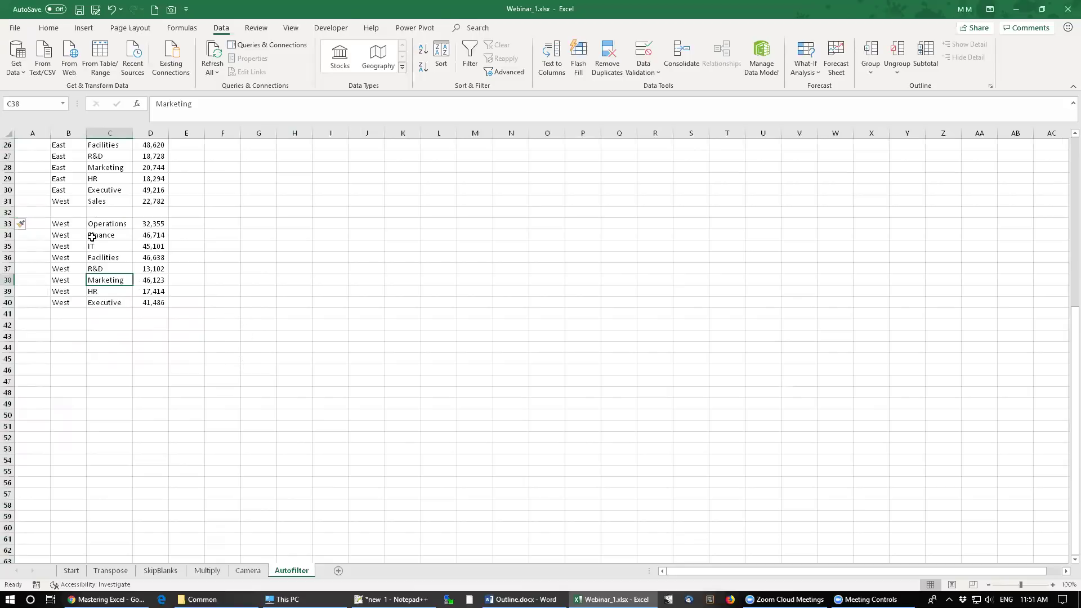
{"action": "left_click", "coordinate": [8, 212]}
{"action": "right_click", "coordinate": [10, 212]}
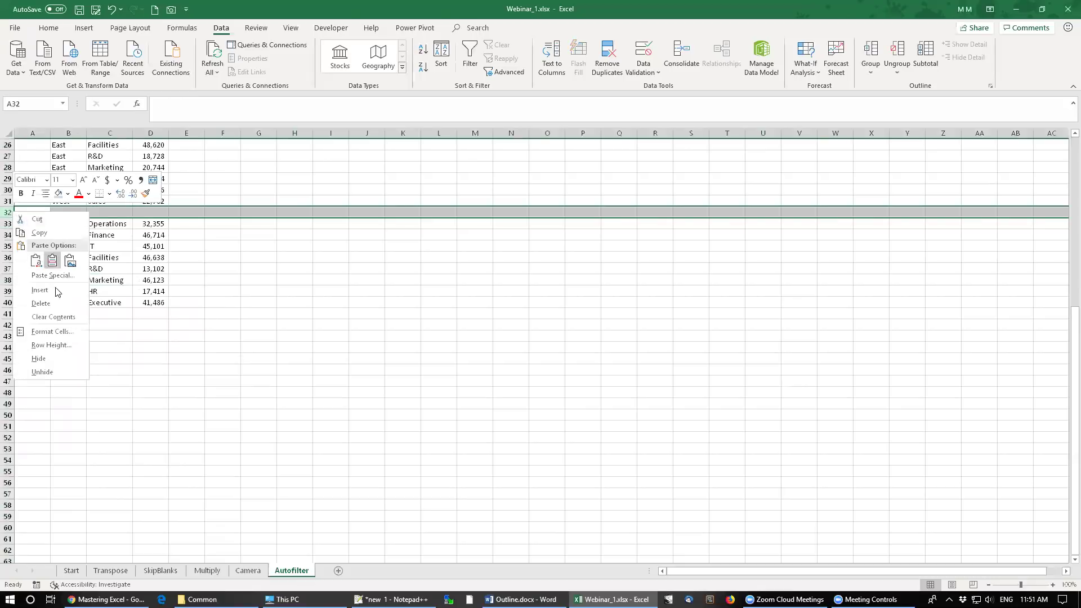
{"action": "left_click", "coordinate": [56, 303]}
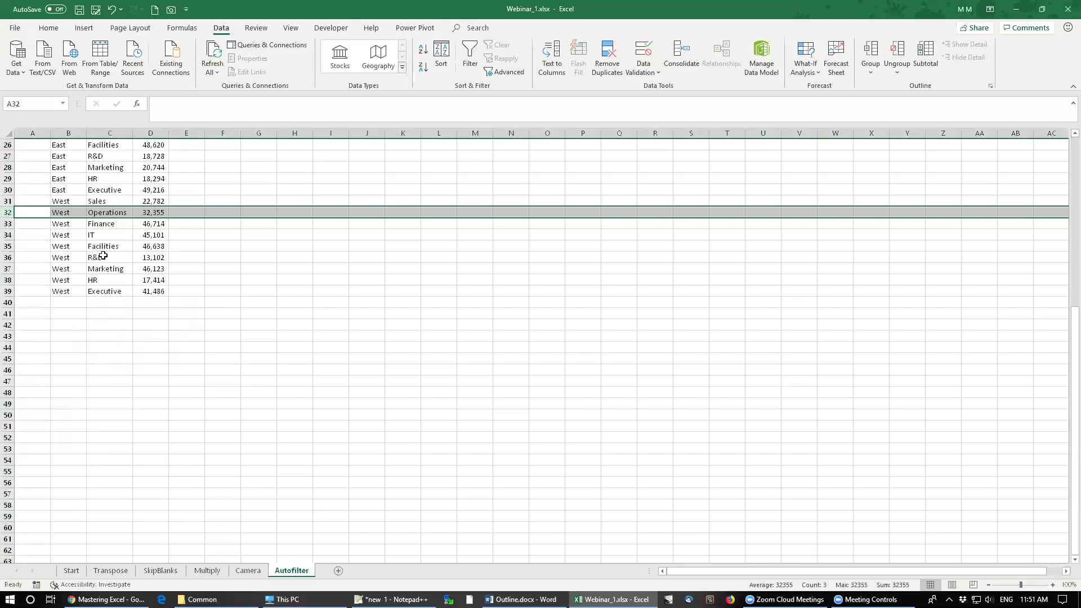
{"action": "left_click", "coordinate": [100, 212]}
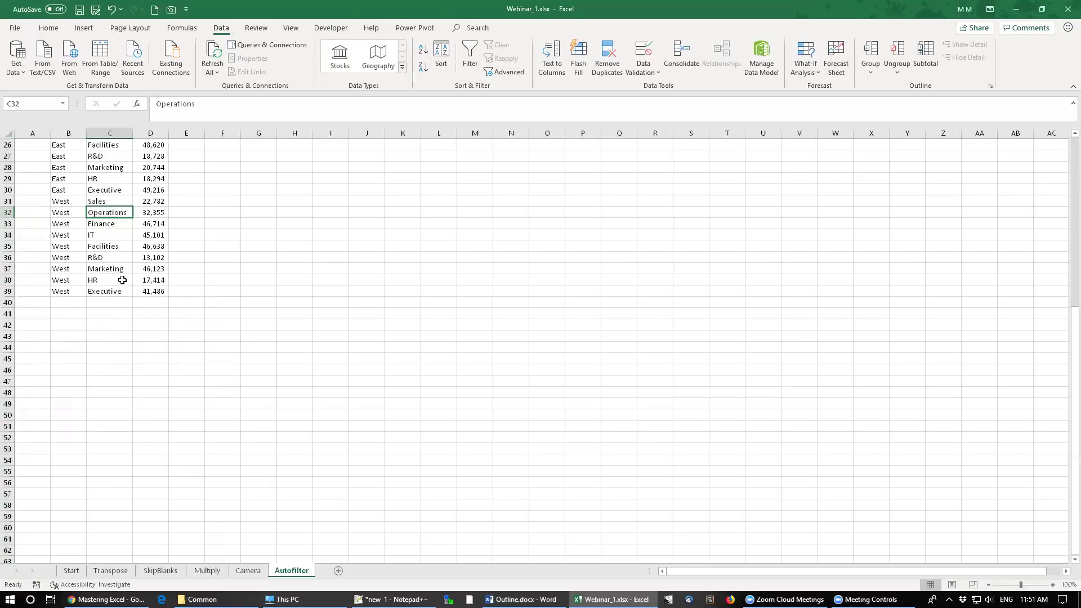
{"action": "key", "text": "Delete"}
{"action": "key", "text": "ctrl+z"}
{"action": "scroll", "coordinate": [169, 282], "scroll_direction": "up", "scroll_amount": 8}
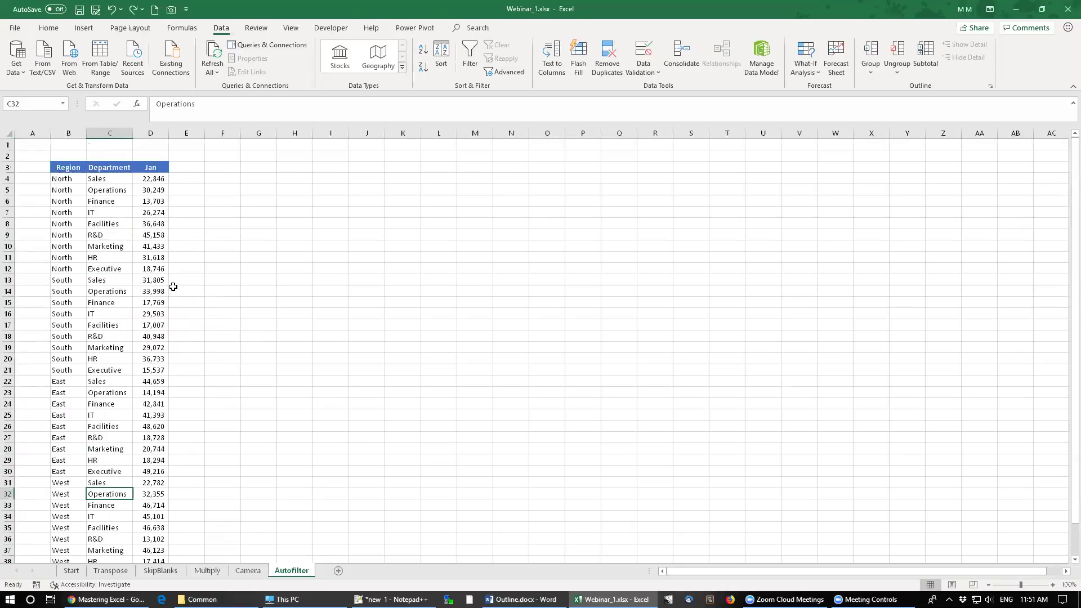
Turn the autofilter back on for the Region/Department/Jan table
{"action": "left_click", "coordinate": [67, 167]}
{"action": "left_click", "coordinate": [76, 224]}
{"action": "left_click", "coordinate": [127, 214]}
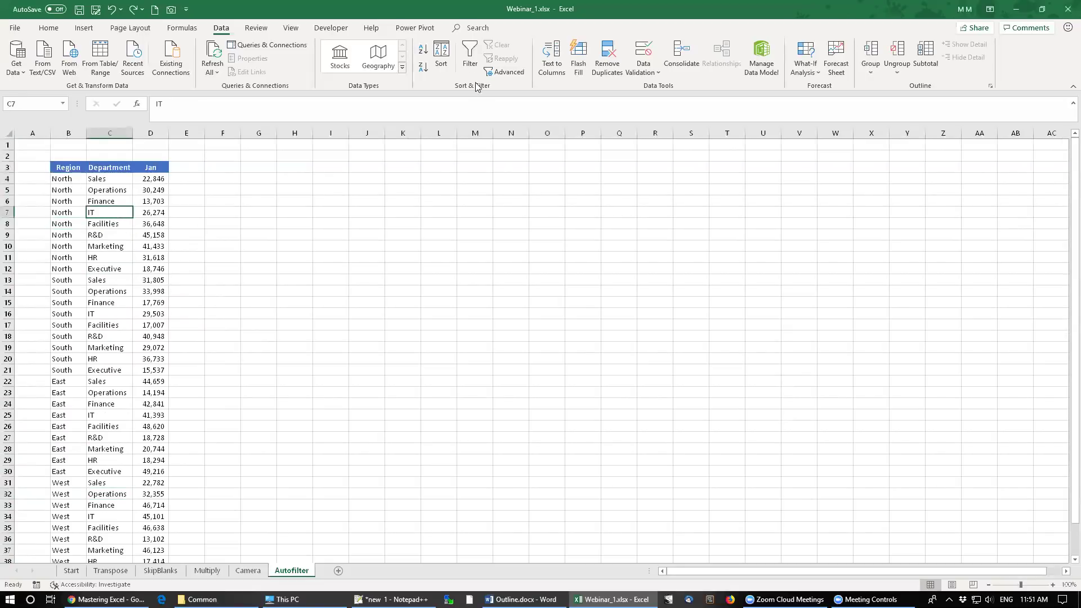
{"action": "left_click", "coordinate": [469, 53]}
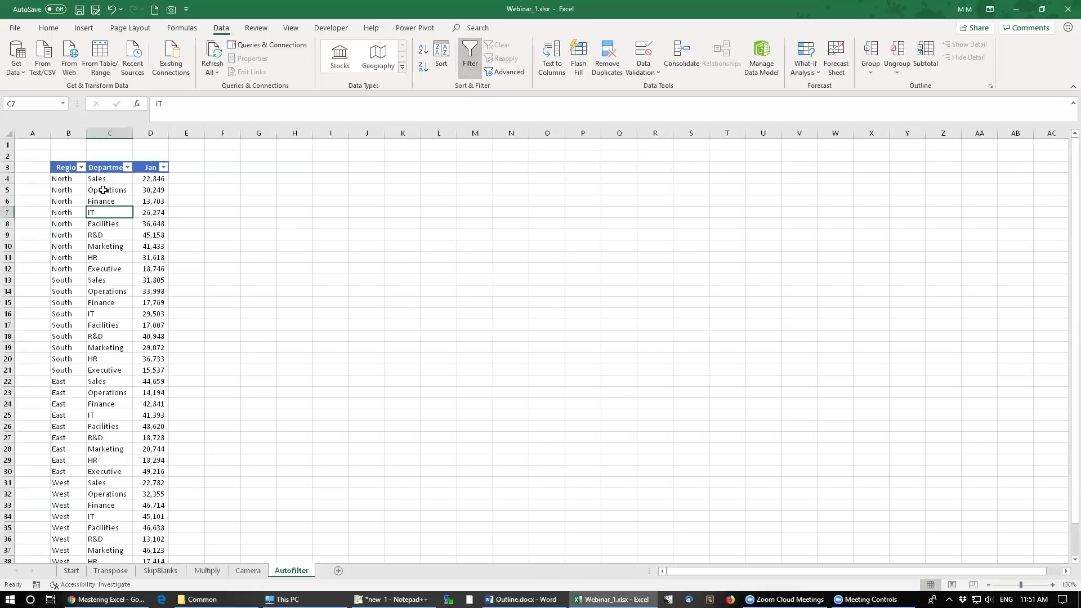
Filter the Department column to show only Sales and IT
{"action": "left_click", "coordinate": [127, 169]}
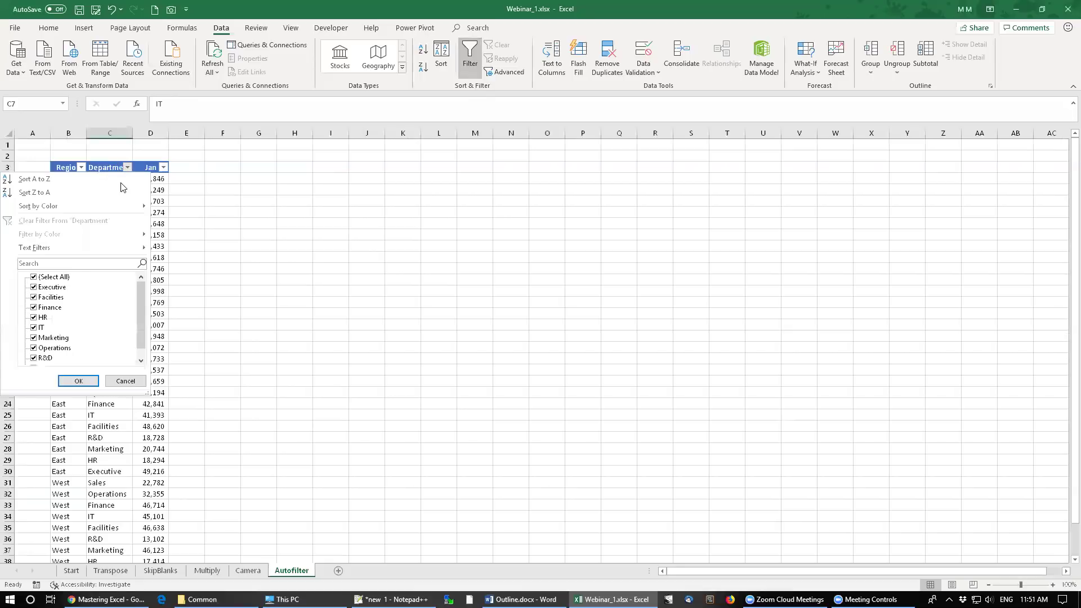
{"action": "left_click", "coordinate": [33, 277]}
{"action": "left_click", "coordinate": [35, 328]}
{"action": "left_click", "coordinate": [34, 366]}
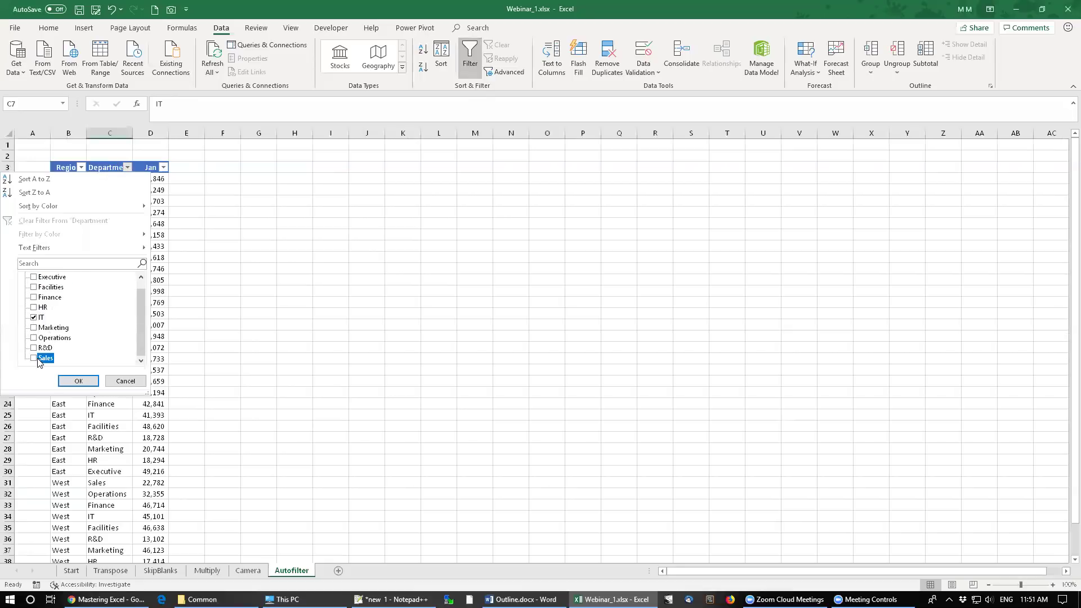
{"action": "left_click", "coordinate": [79, 382]}
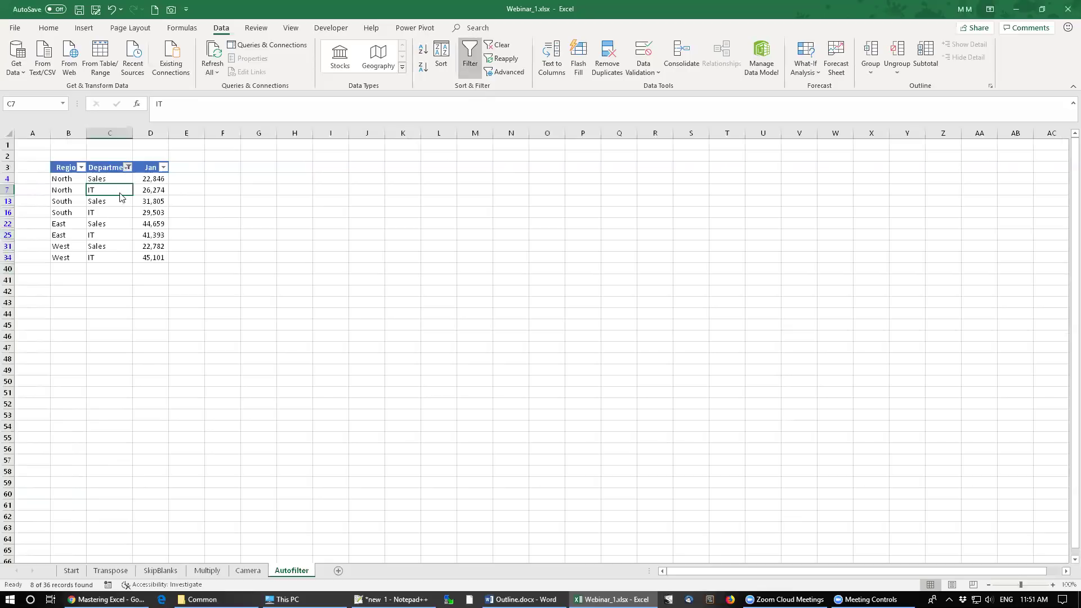
Reselect all departments in the Department filter to show every row again
{"action": "left_click", "coordinate": [128, 167]}
{"action": "left_click", "coordinate": [37, 277]}
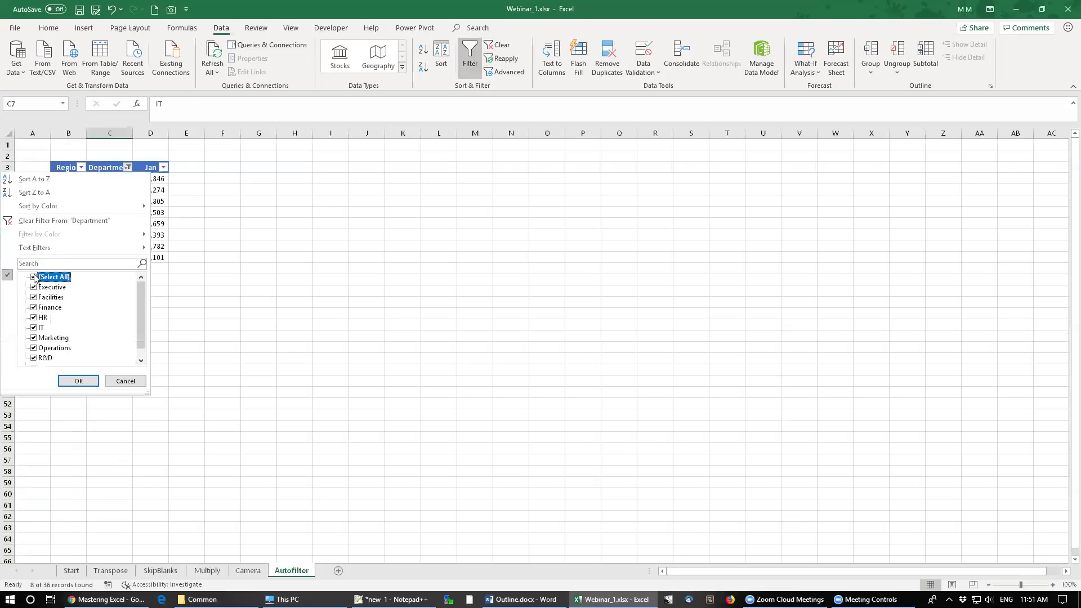
{"action": "left_click", "coordinate": [76, 381]}
{"action": "left_click", "coordinate": [124, 193]}
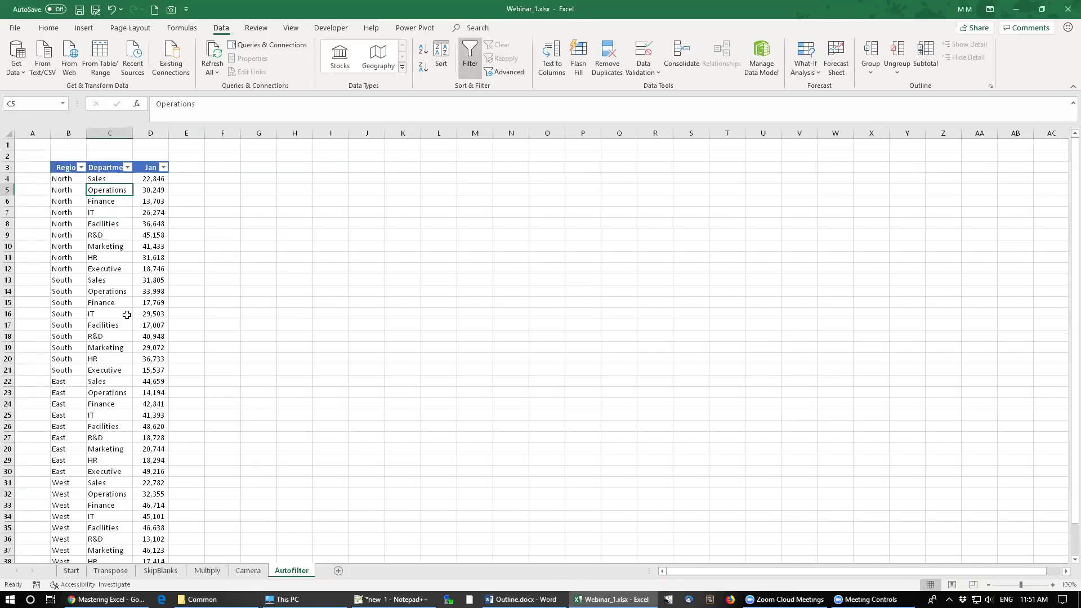
Copy Operations from C5 and paste it into the Department filter search to show only Operations rows
{"action": "right_click", "coordinate": [107, 189]}
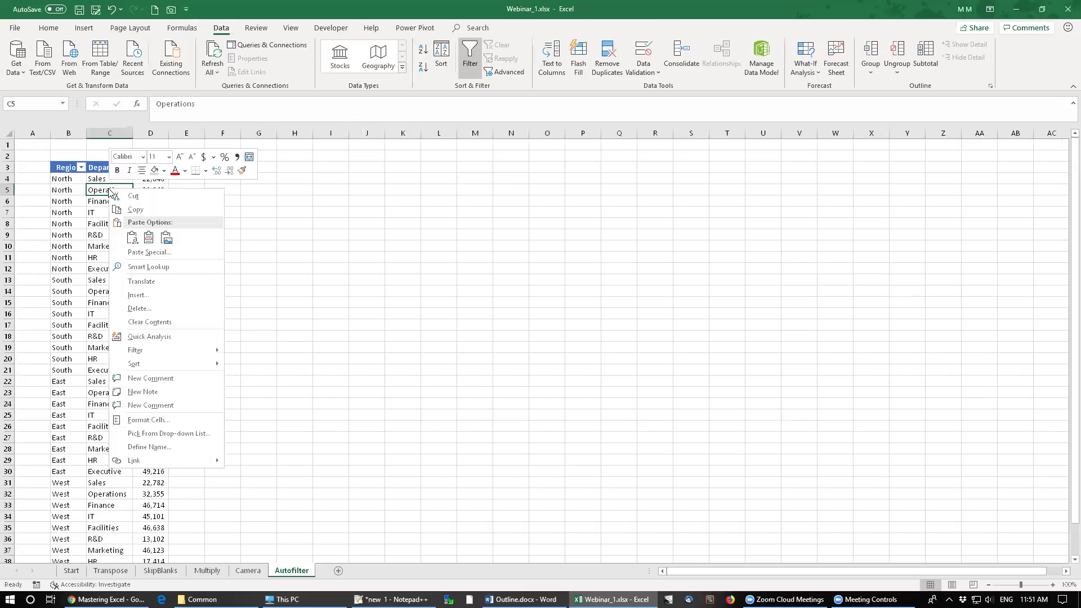
{"action": "left_click", "coordinate": [135, 211]}
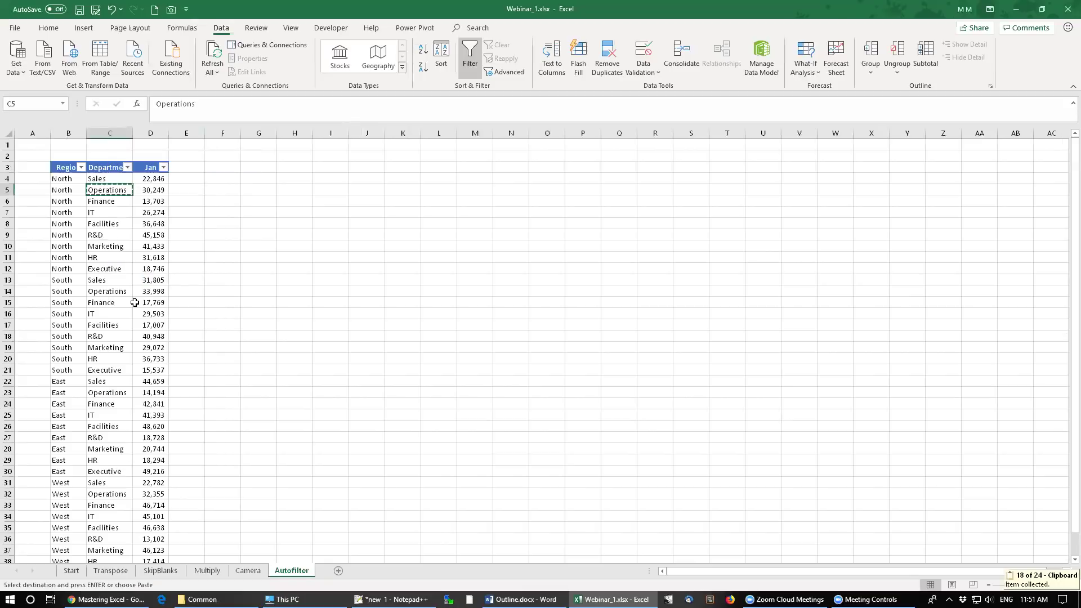
{"action": "left_click", "coordinate": [127, 167]}
{"action": "left_click", "coordinate": [27, 263]}
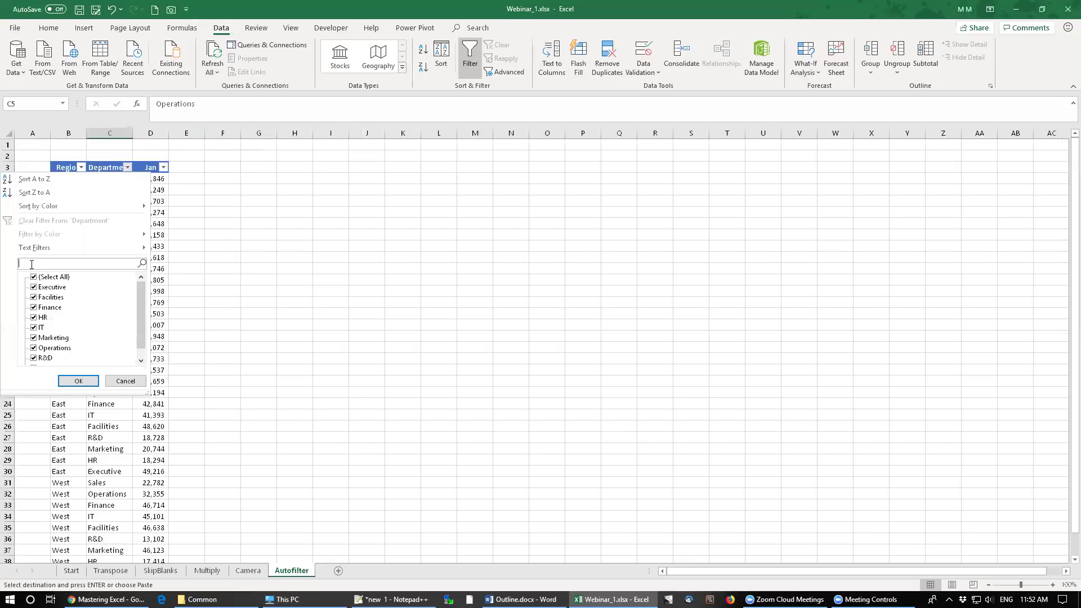
{"action": "key", "text": "ctrl+v"}
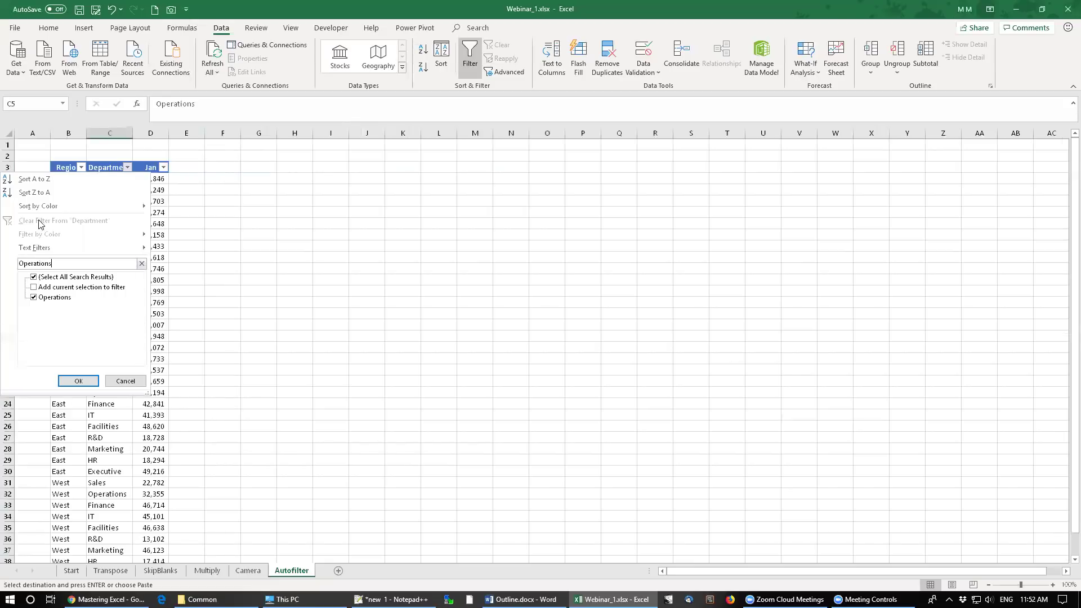
{"action": "left_click", "coordinate": [78, 381]}
{"action": "left_click", "coordinate": [112, 201]}
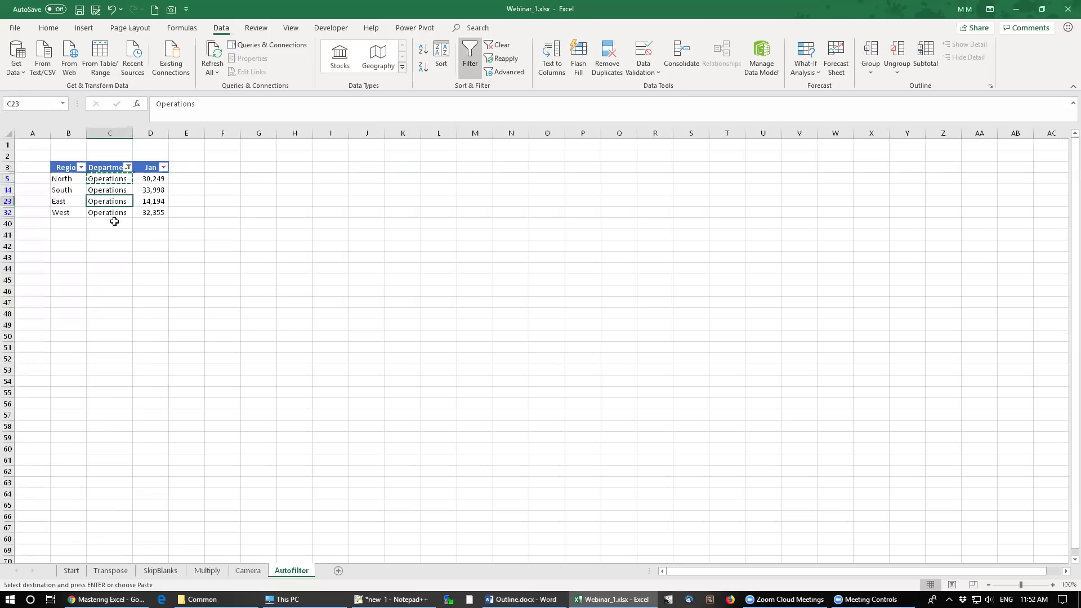
Clear the Operations filter so all rows return
{"action": "left_click", "coordinate": [128, 168]}
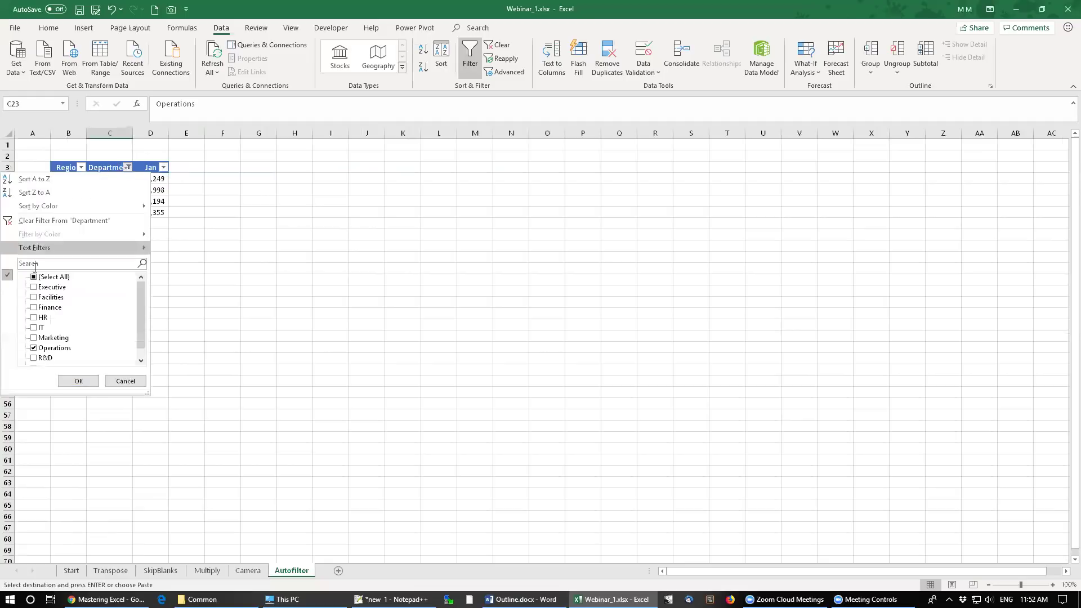
{"action": "left_click", "coordinate": [130, 383]}
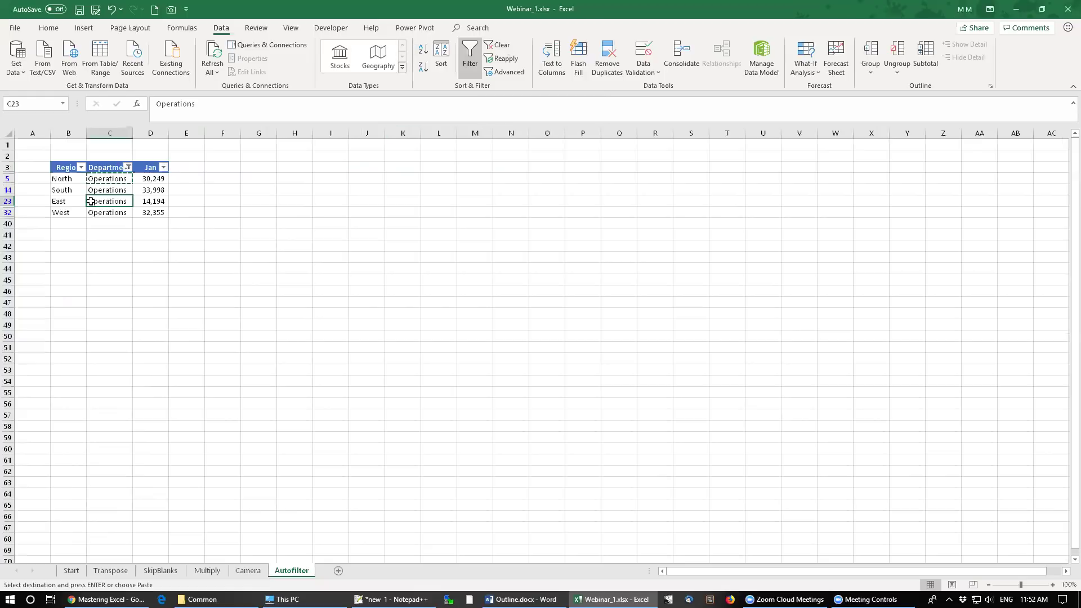
{"action": "left_click", "coordinate": [513, 47]}
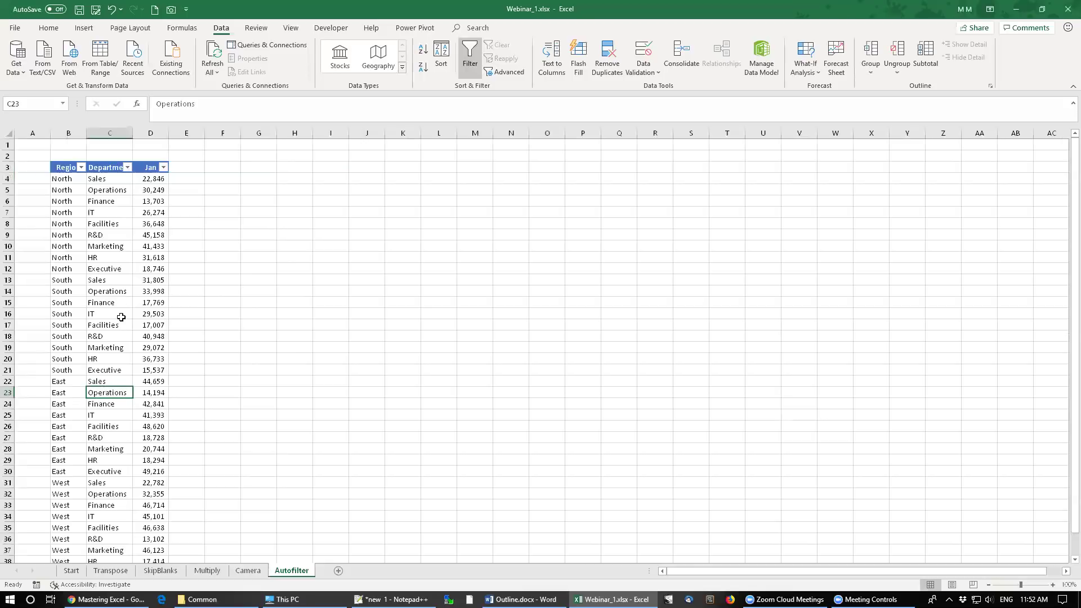
Copy the South department cells C13:C16, then cancel that pending copy
{"action": "left_click_drag", "start_coordinate": [121, 280], "coordinate": [121, 314]}
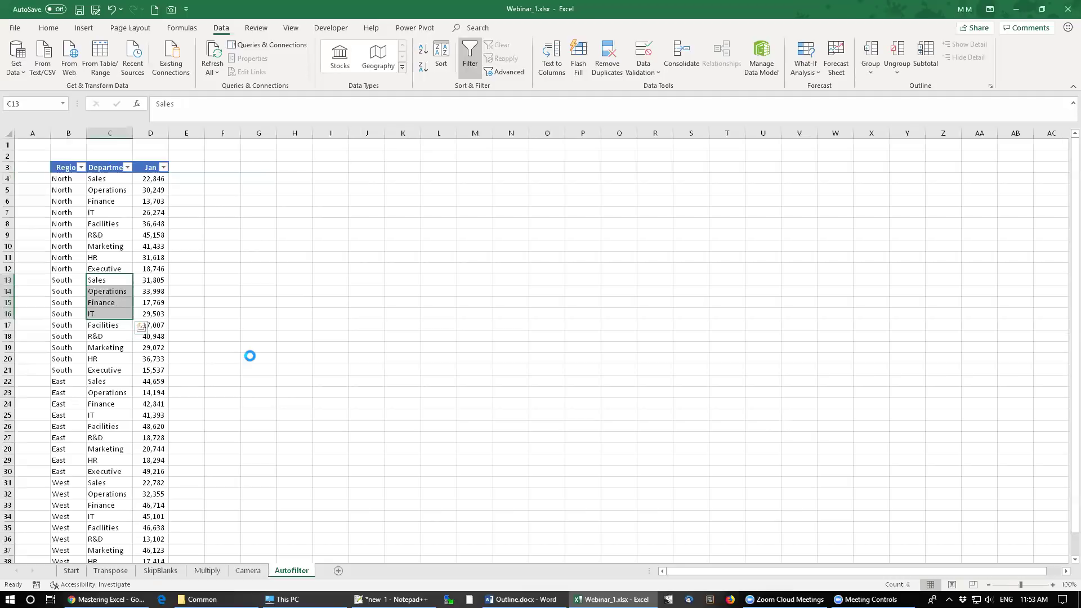
{"action": "key", "text": "ctrl+c"}
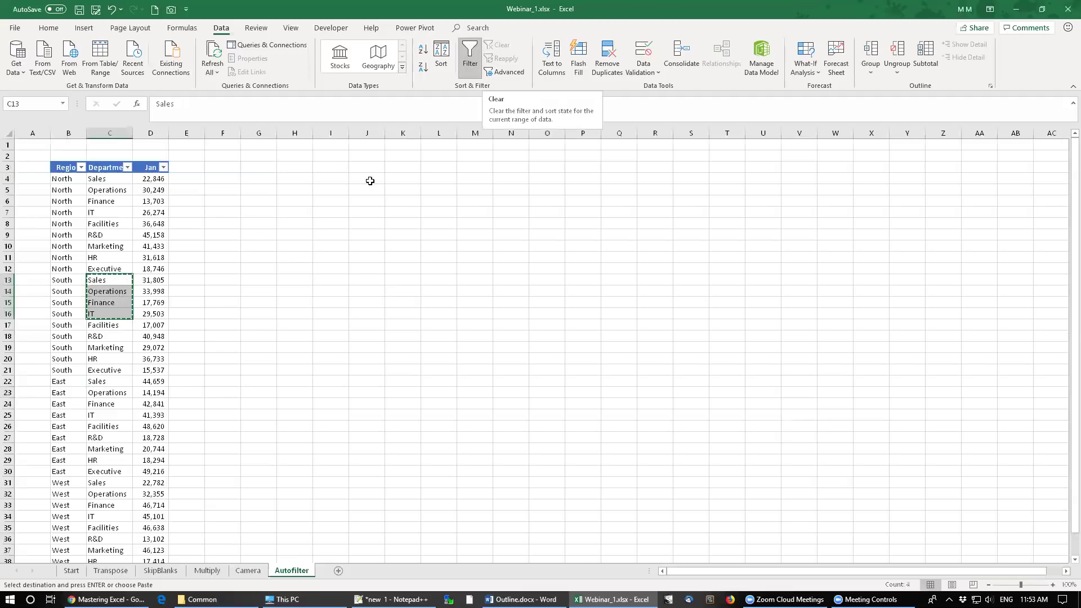
{"action": "left_click", "coordinate": [160, 280]}
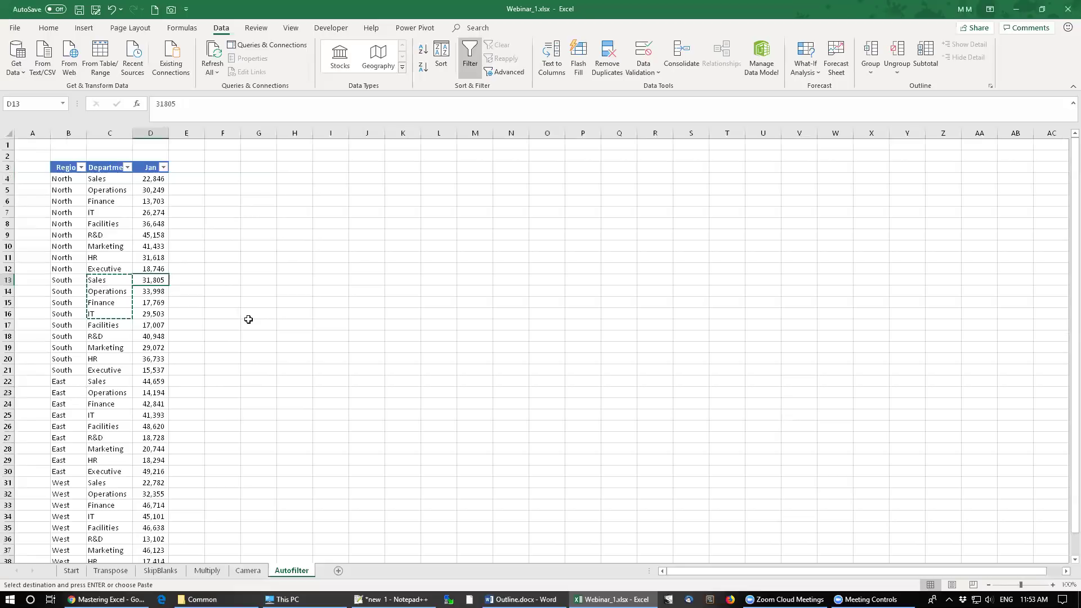
{"action": "key", "text": "Escape"}
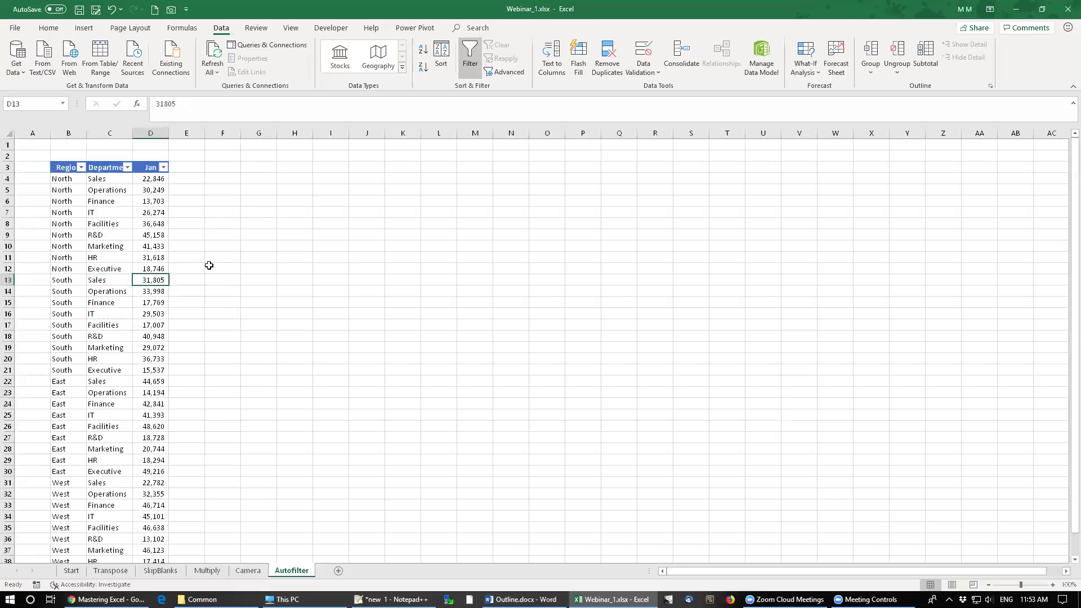
Copy the text Operations from C5's contents without changing the cell
{"action": "left_click", "coordinate": [100, 192]}
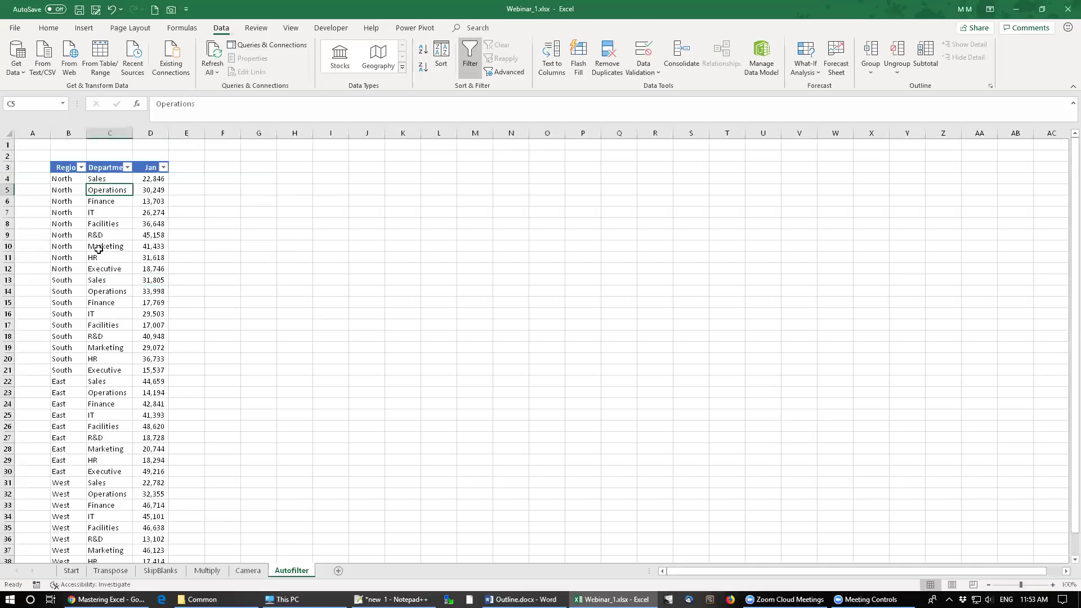
{"action": "left_click", "coordinate": [198, 102]}
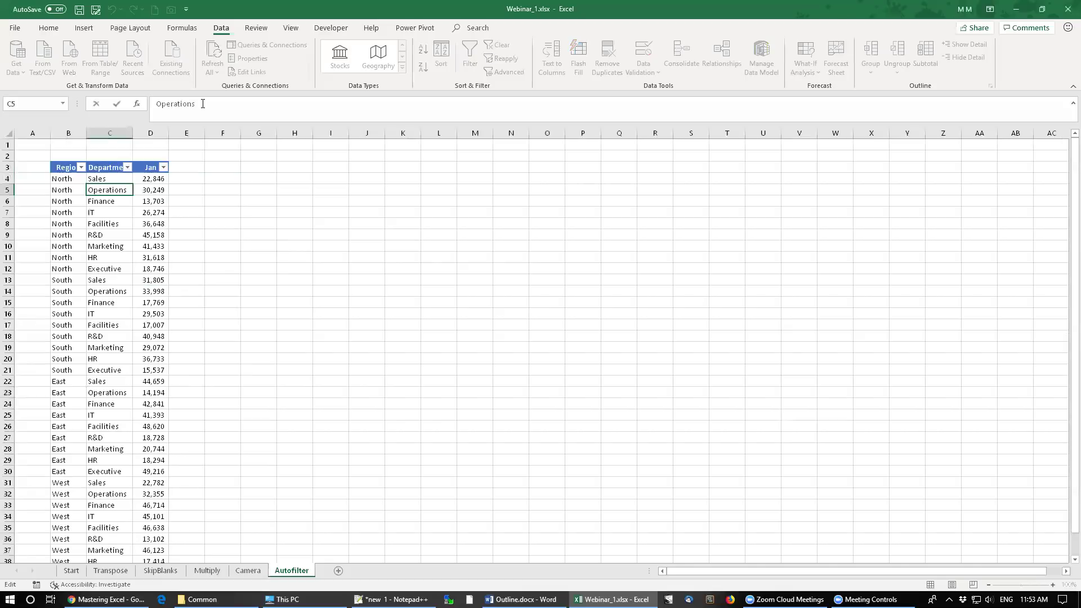
{"action": "left_click_drag", "start_coordinate": [171, 101], "coordinate": [152, 102]}
{"action": "right_click", "coordinate": [166, 103]}
{"action": "left_click", "coordinate": [192, 124]}
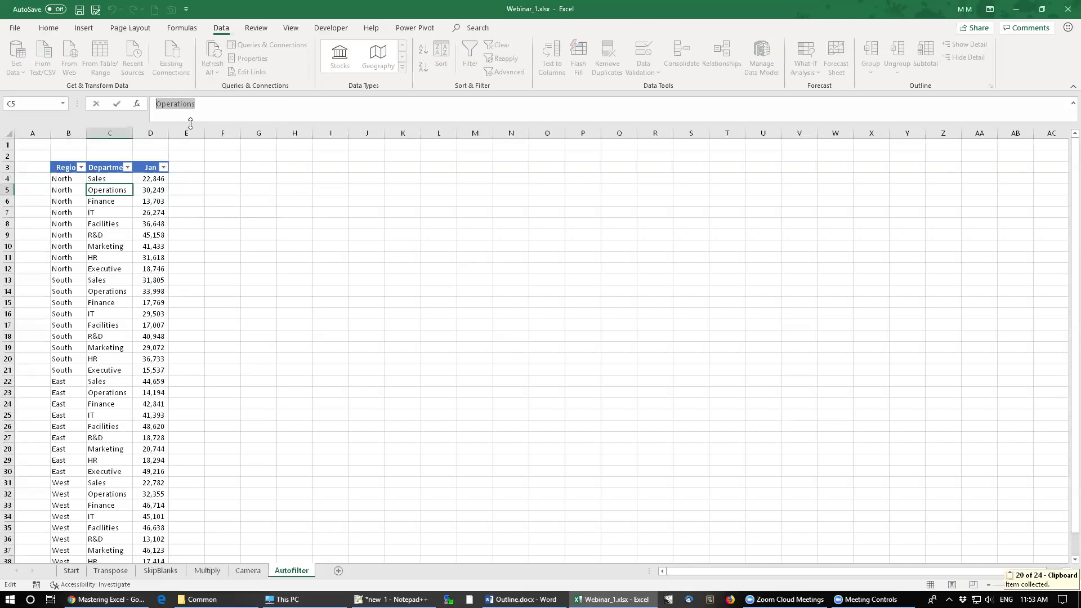
{"action": "key", "text": "Escape"}
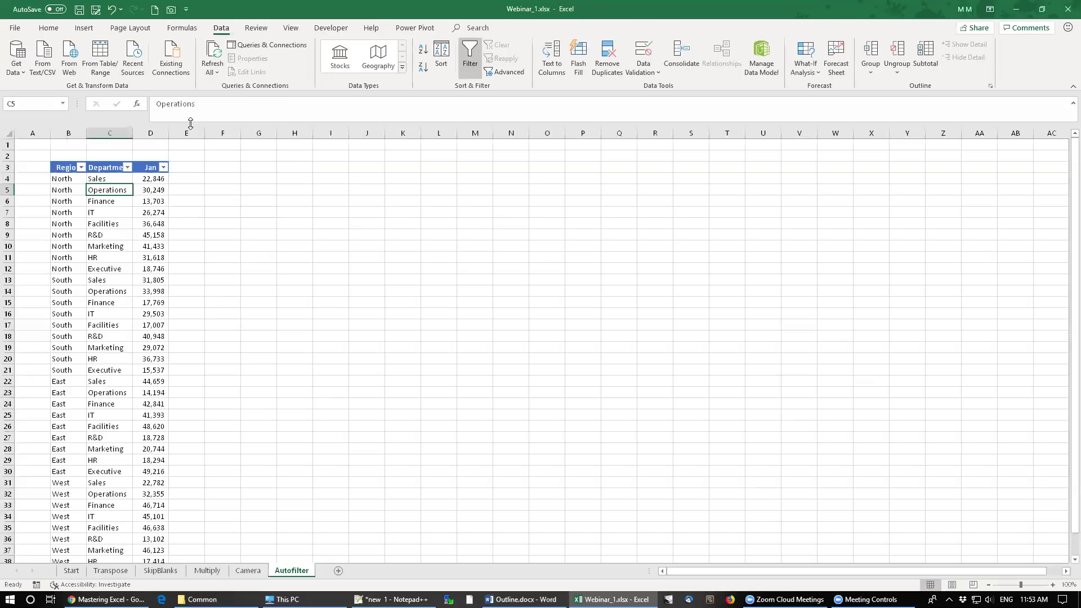
Paste Operations into cells H2 and J2
{"action": "left_click", "coordinate": [291, 156]}
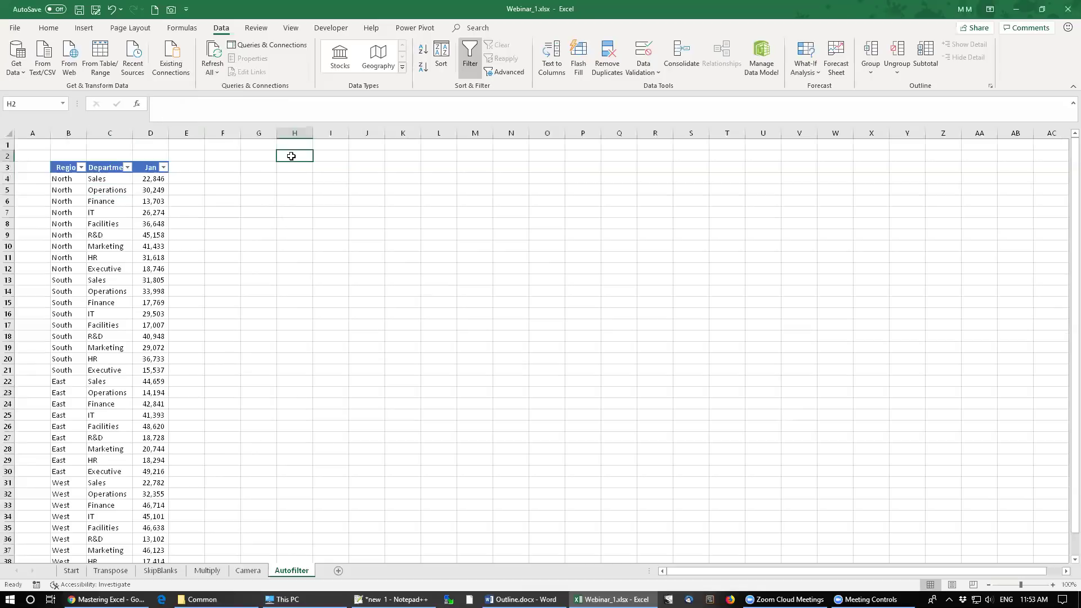
{"action": "right_click", "coordinate": [291, 157]}
{"action": "left_click", "coordinate": [315, 206]}
{"action": "left_click", "coordinate": [377, 155]}
{"action": "right_click", "coordinate": [378, 156]}
{"action": "left_click", "coordinate": [405, 204]}
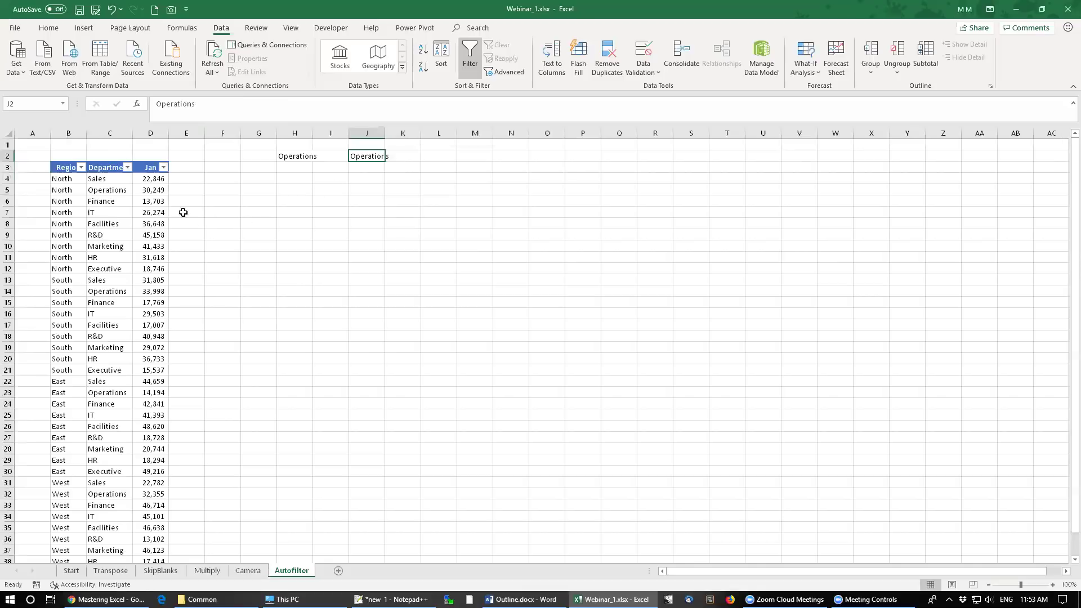
Filter the Department column to the four Operations rows via search, then clear the filter
{"action": "left_click", "coordinate": [128, 167]}
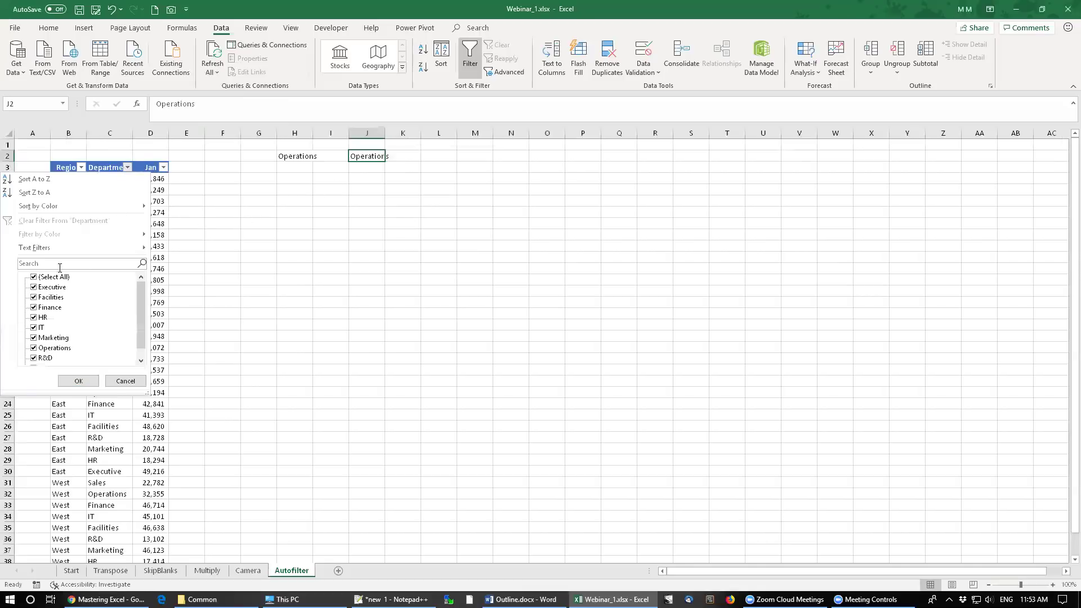
{"action": "left_click", "coordinate": [44, 264]}
{"action": "key", "text": "ctrl+v"}
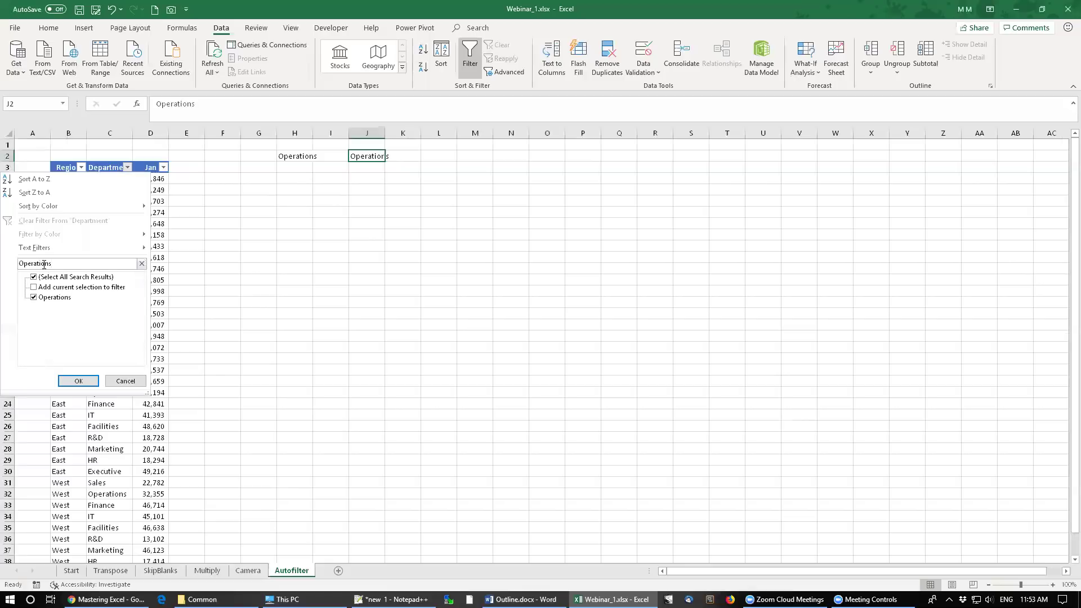
{"action": "left_click", "coordinate": [82, 383]}
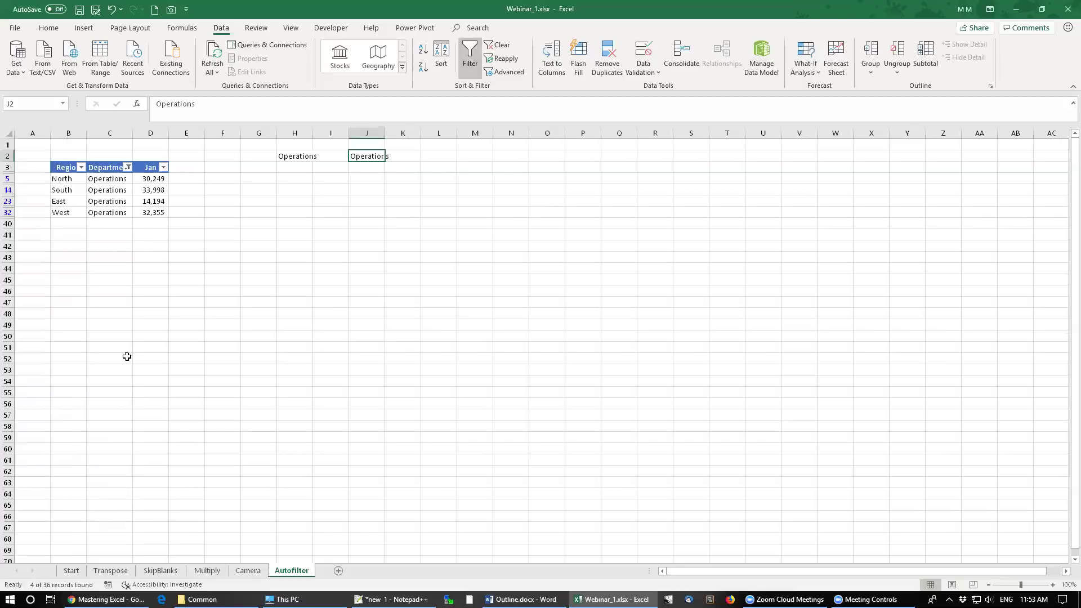
{"action": "left_click", "coordinate": [502, 47]}
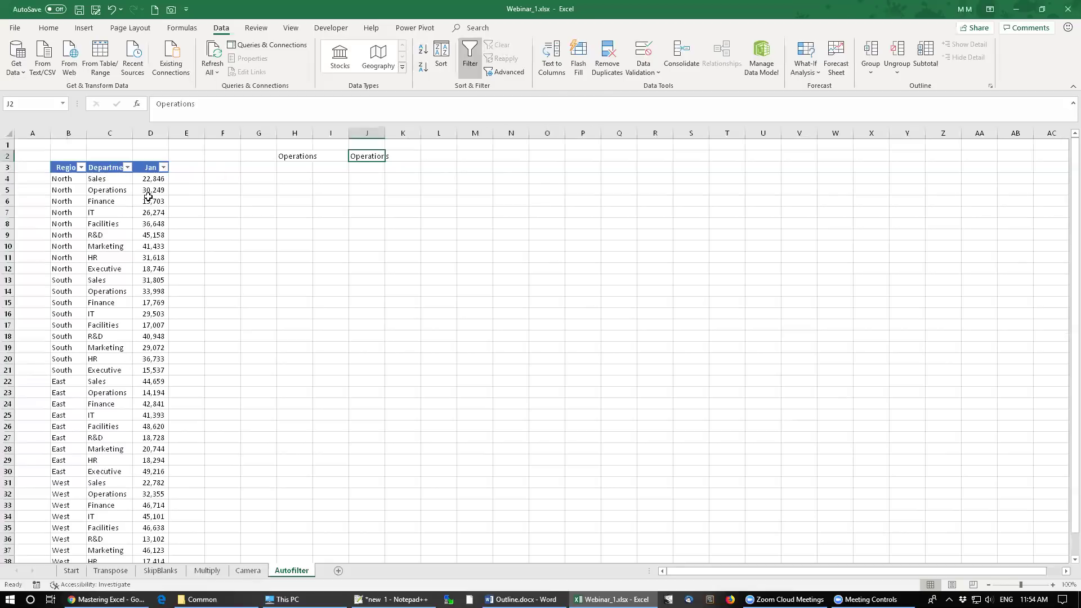
Reopen the Department filter, search Operations, erase the search and close it unapplied
{"action": "left_click", "coordinate": [128, 167]}
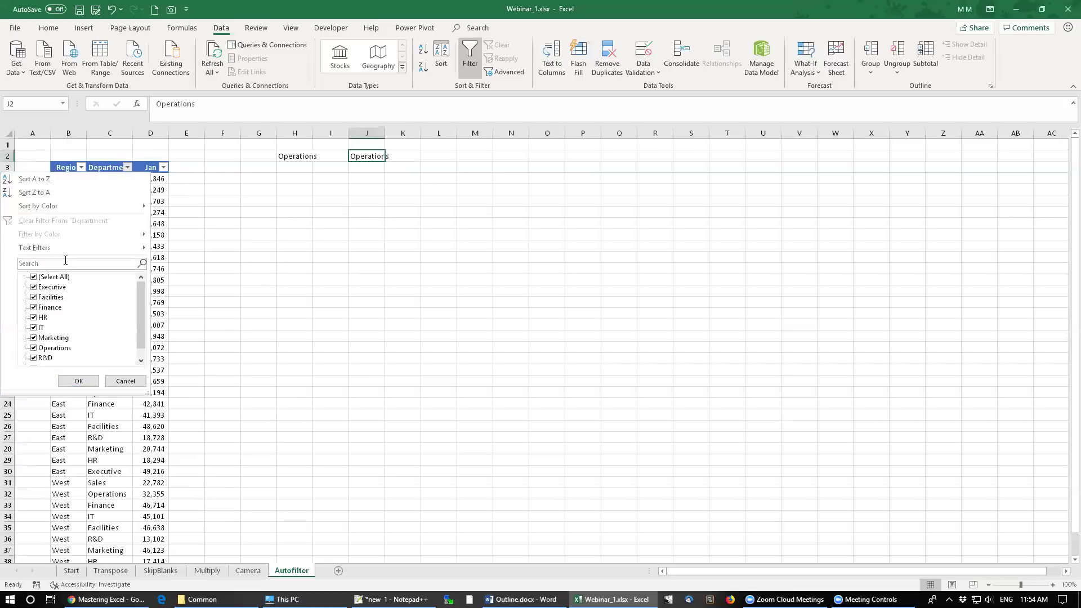
{"action": "key", "text": "ctrl+v"}
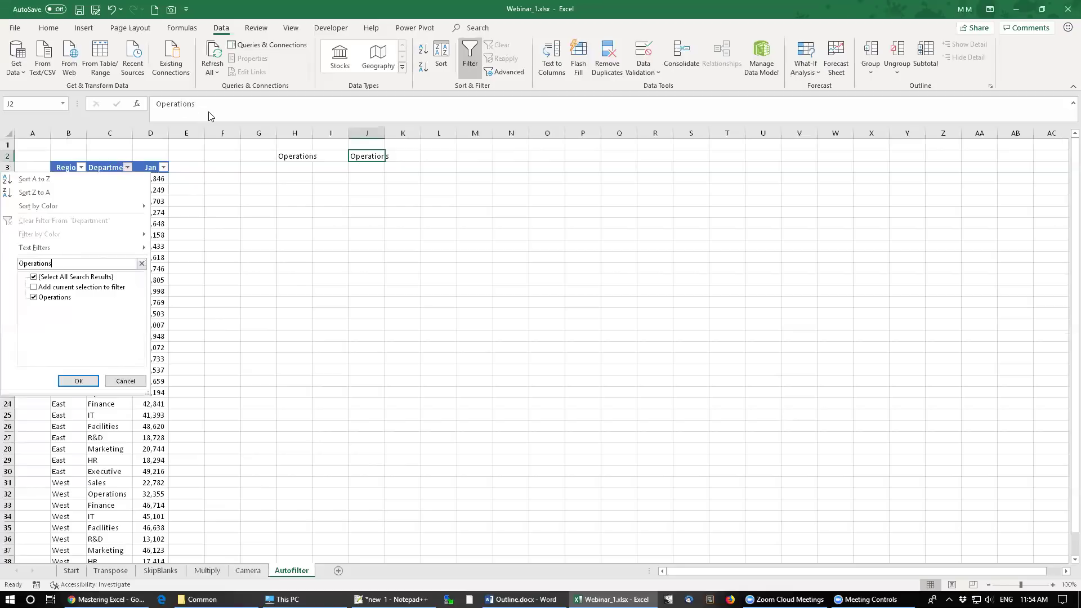
{"action": "key", "text": "ctrl+a"}
{"action": "key", "text": "BackSpace"}
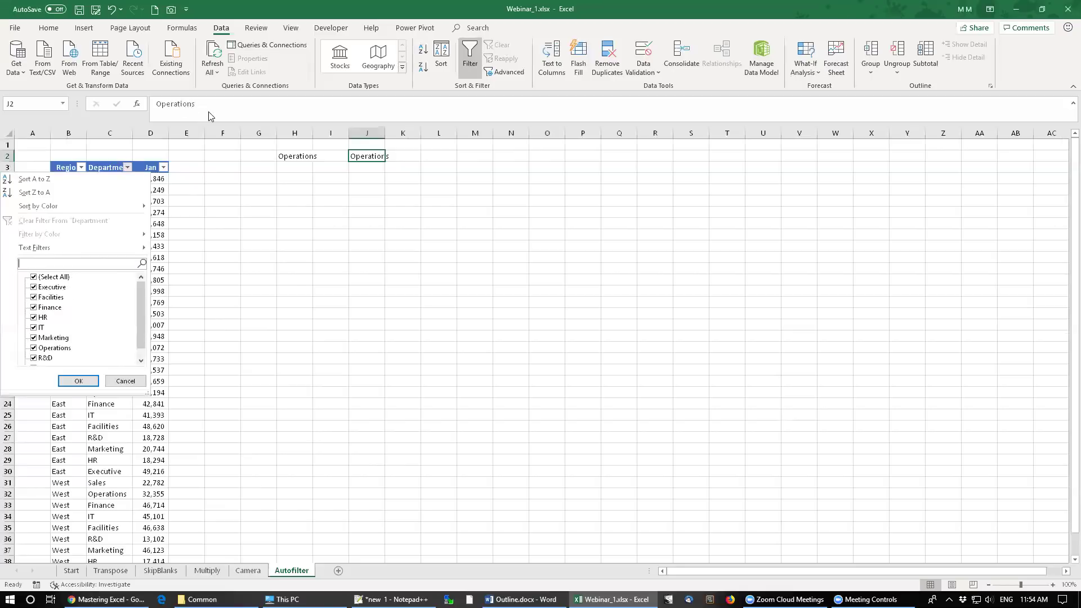
{"action": "left_click", "coordinate": [125, 381]}
{"action": "left_click", "coordinate": [49, 27]}
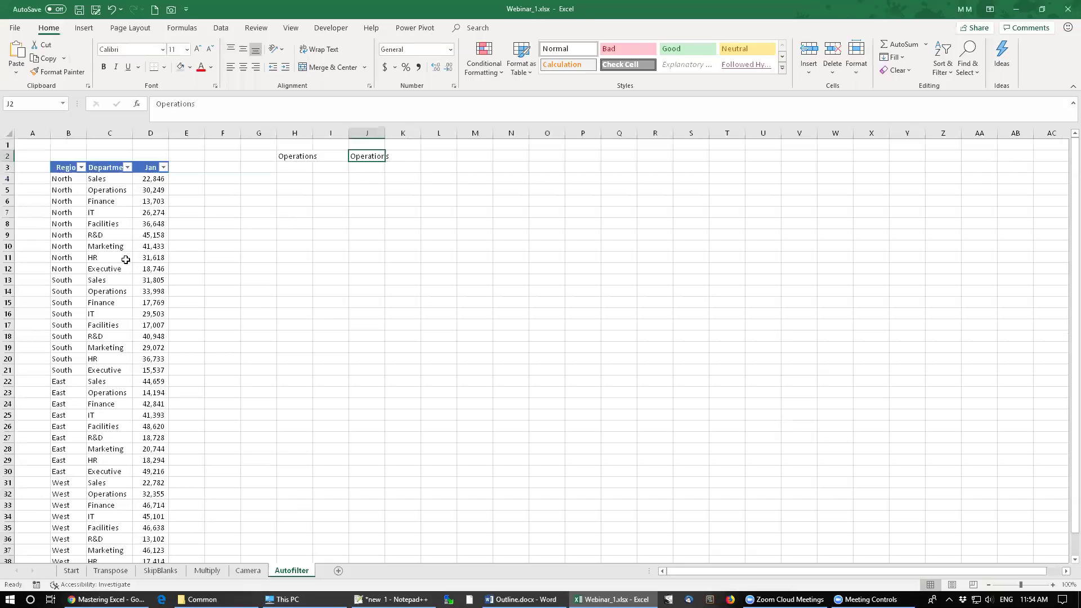
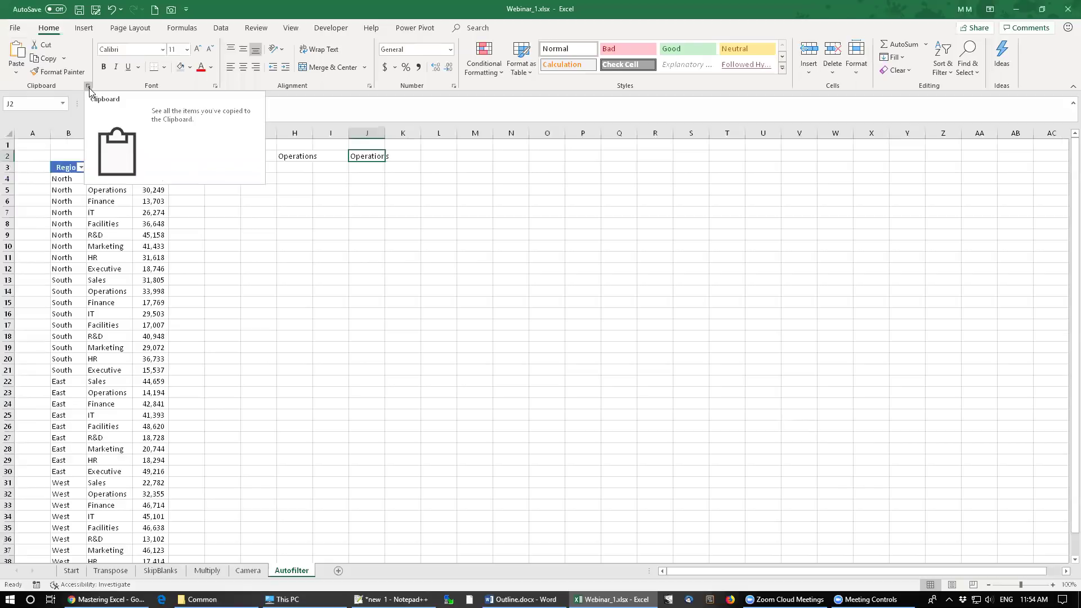
Open the clipboard history pane and scroll through its stored items
{"action": "left_click", "coordinate": [89, 88]}
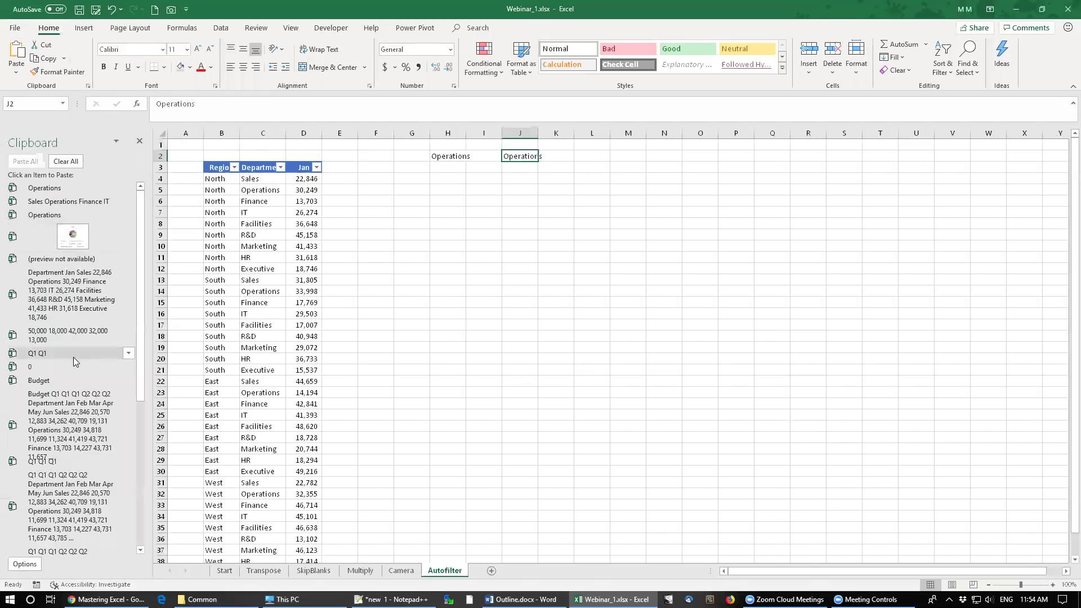
{"action": "scroll", "coordinate": [84, 406], "scroll_direction": "down", "scroll_amount": 6}
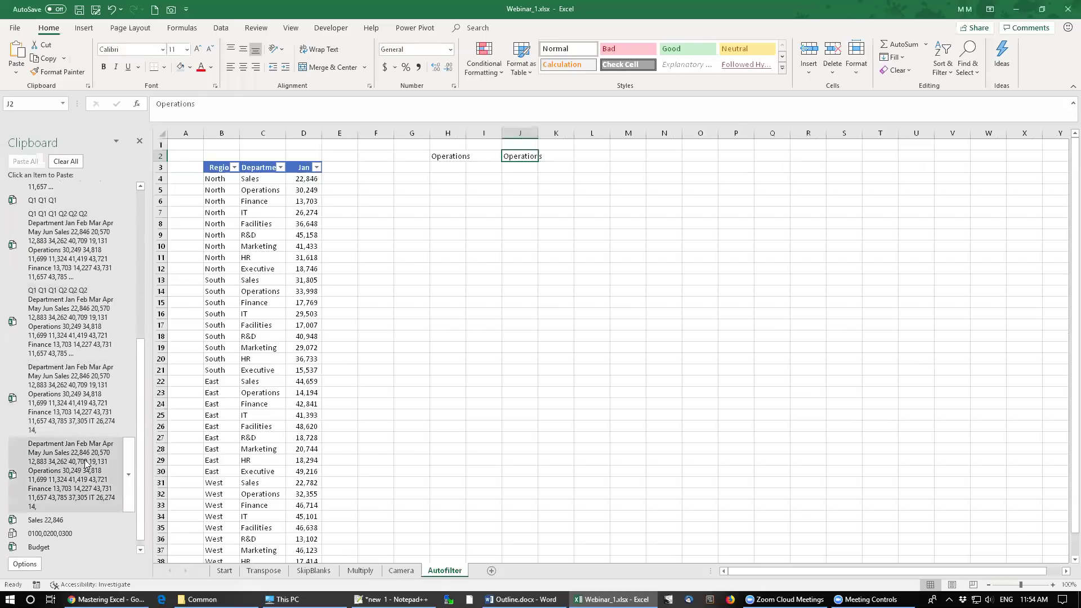
{"action": "scroll", "coordinate": [92, 427], "scroll_direction": "up", "scroll_amount": 5}
{"action": "scroll", "coordinate": [98, 436], "scroll_direction": "up", "scroll_amount": 1}
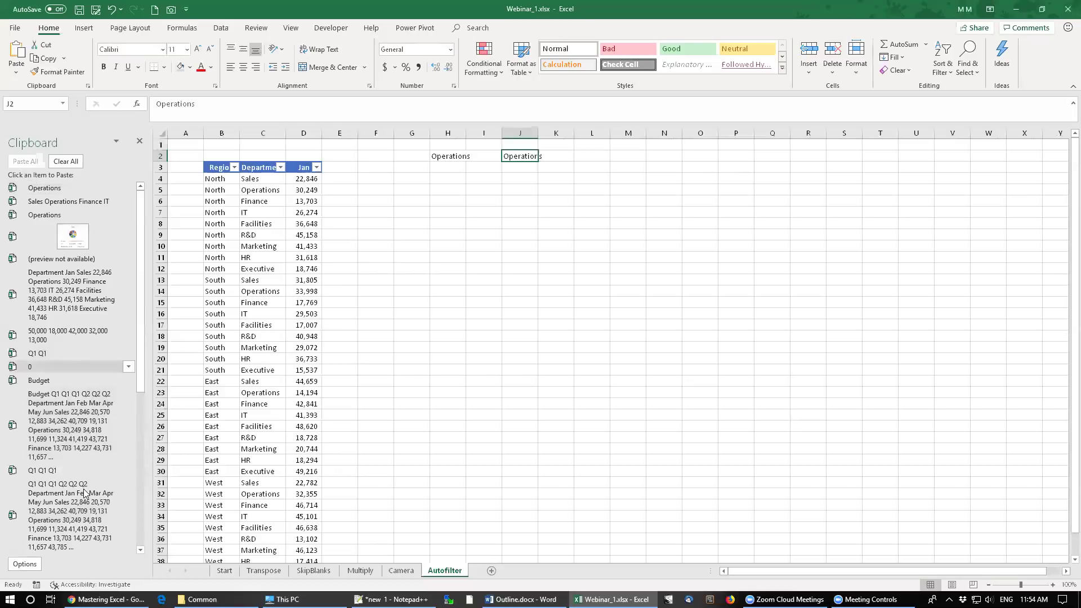
Inspect the clipboard pane's option menus and the Font dialog without making changes
{"action": "left_click", "coordinate": [24, 565]}
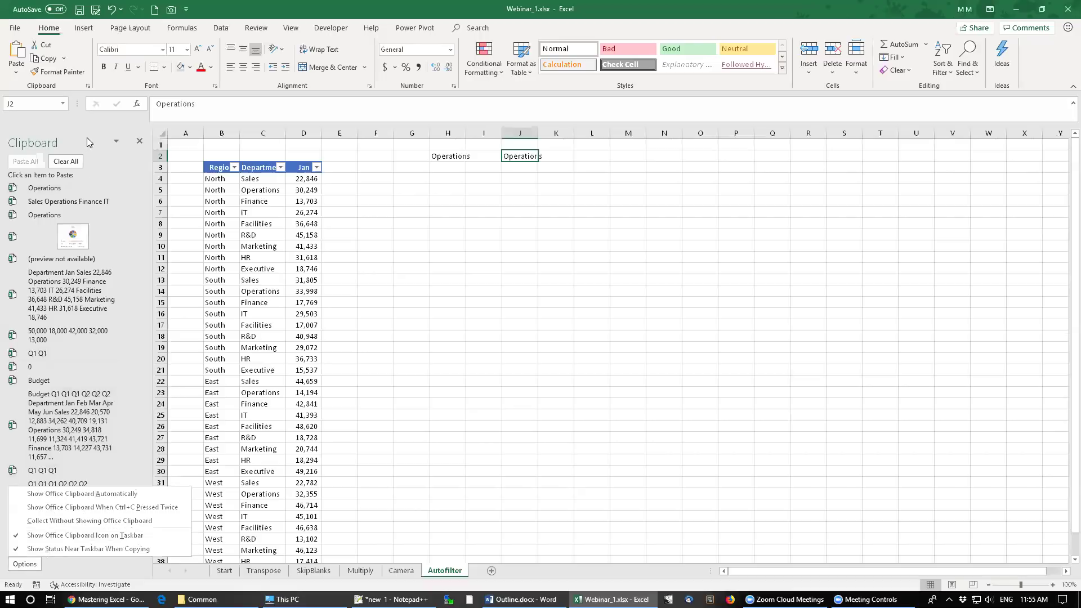
{"action": "left_click", "coordinate": [117, 143]}
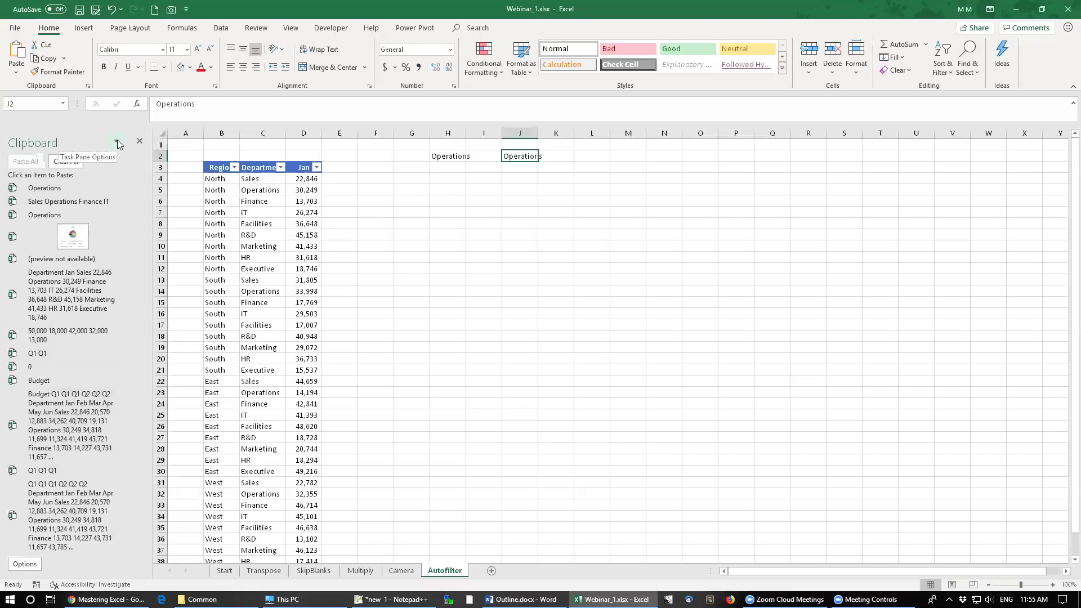
{"action": "left_click", "coordinate": [118, 142]}
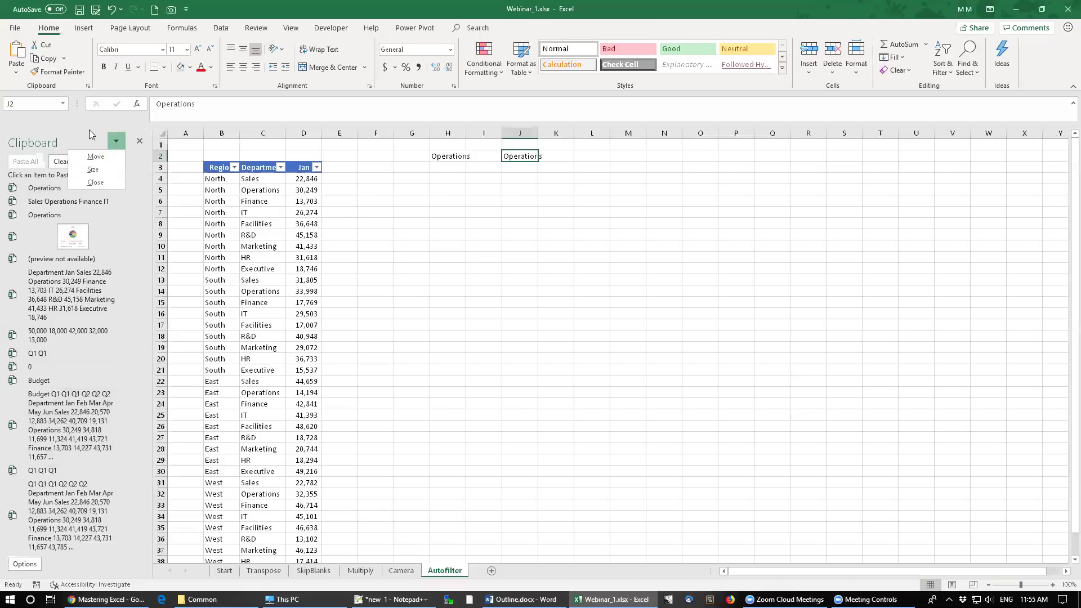
{"action": "left_click", "coordinate": [90, 134]}
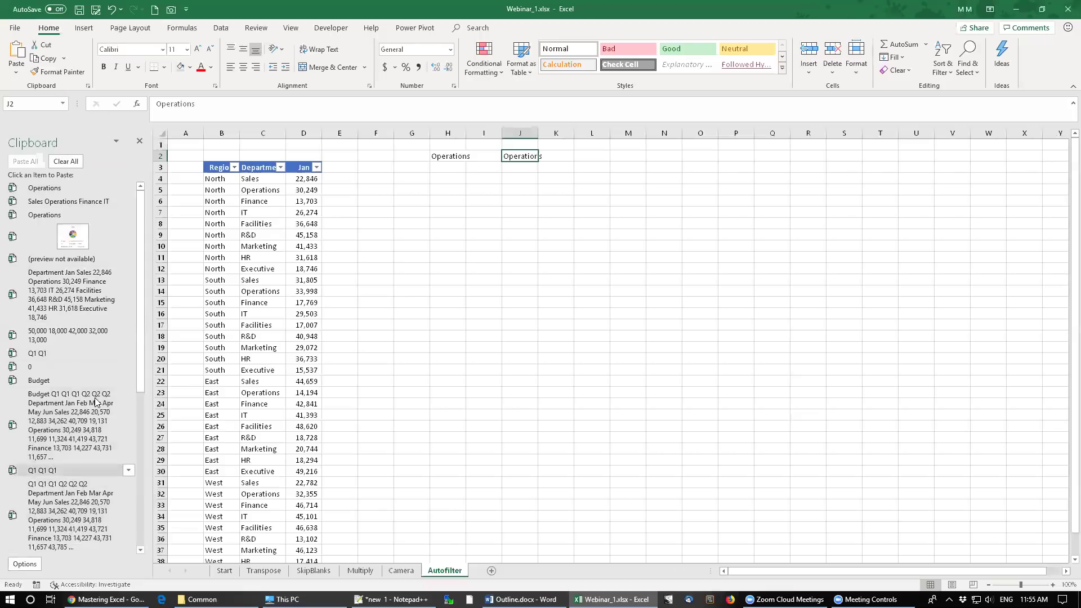
{"action": "left_click", "coordinate": [129, 297]}
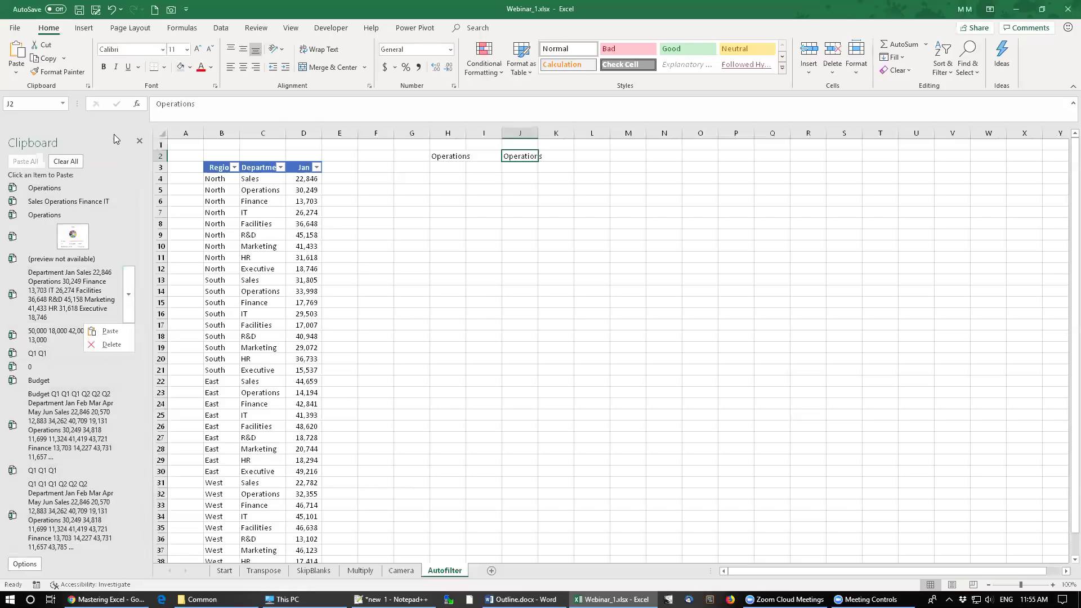
{"action": "left_click", "coordinate": [76, 137]}
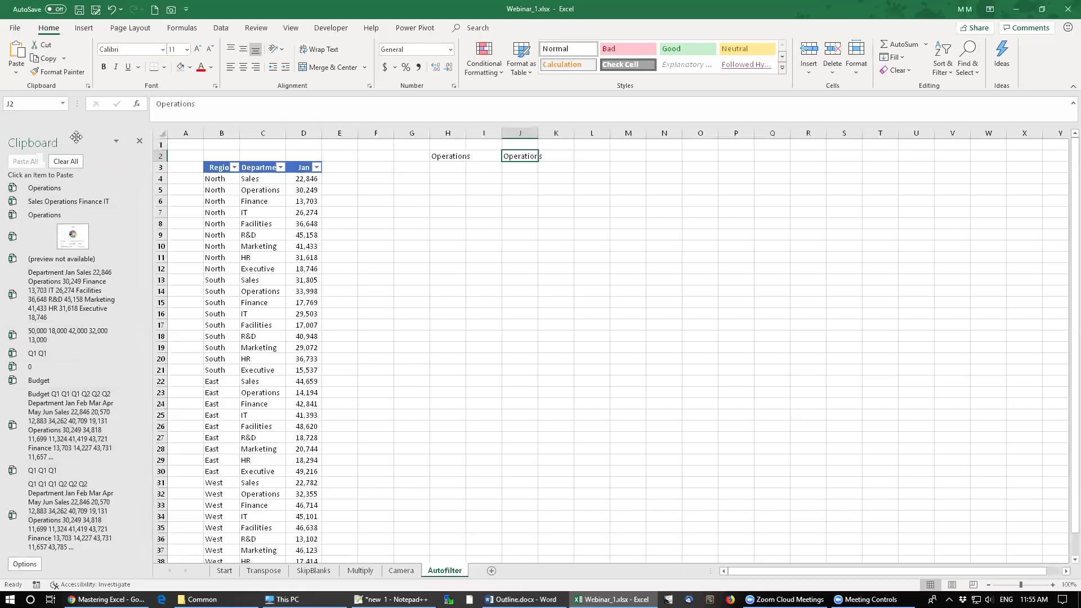
{"action": "left_click", "coordinate": [140, 144]}
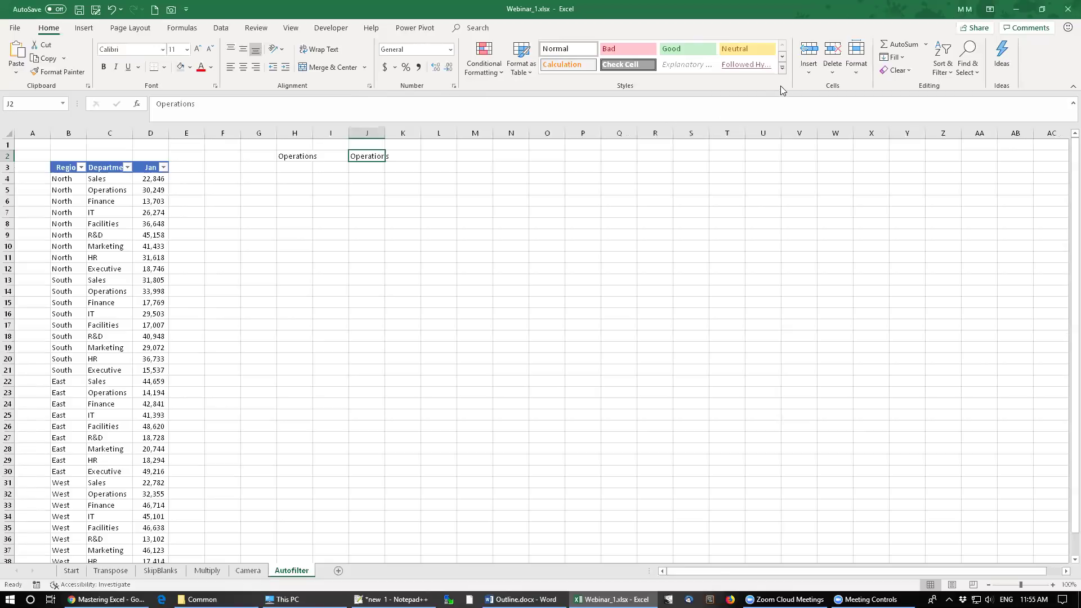
{"action": "left_click", "coordinate": [215, 88]}
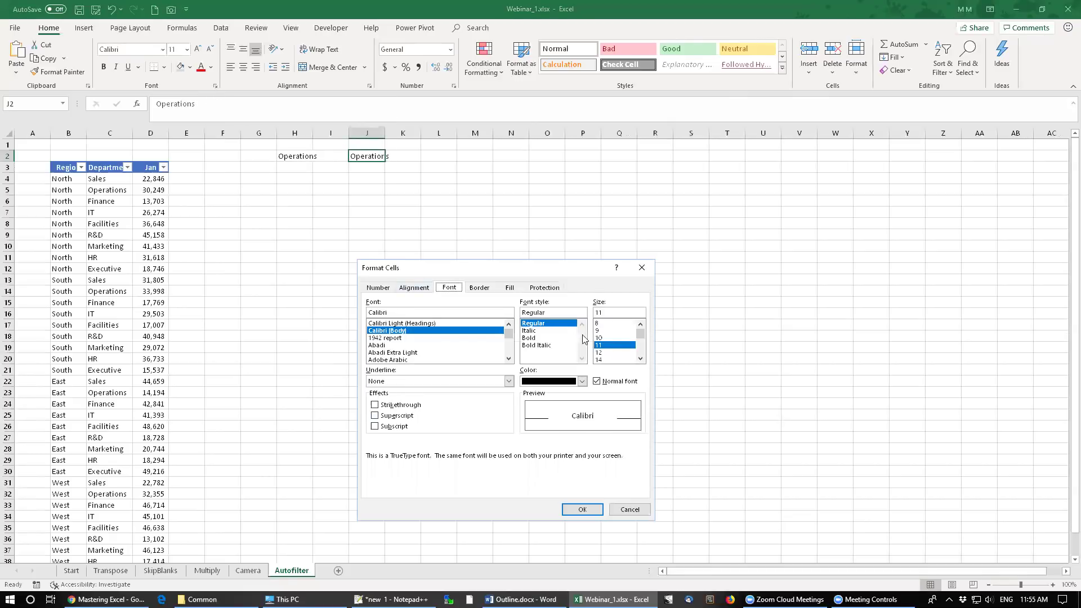
{"action": "left_click", "coordinate": [629, 510]}
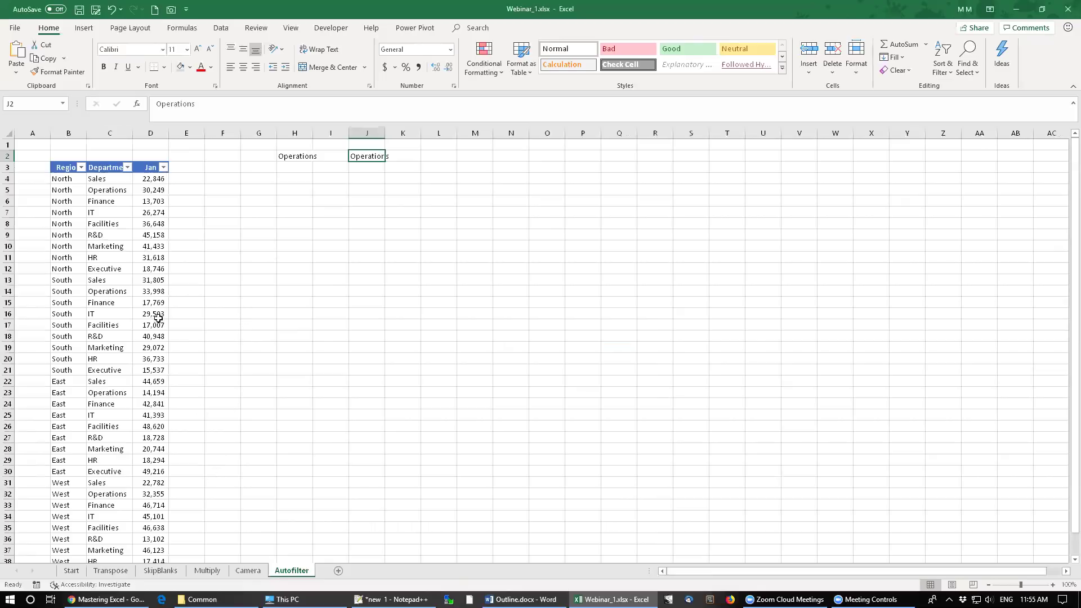
On the Start sheet, make the Jan total in C14 red and italic, then widen column C
{"action": "left_click", "coordinate": [73, 572]}
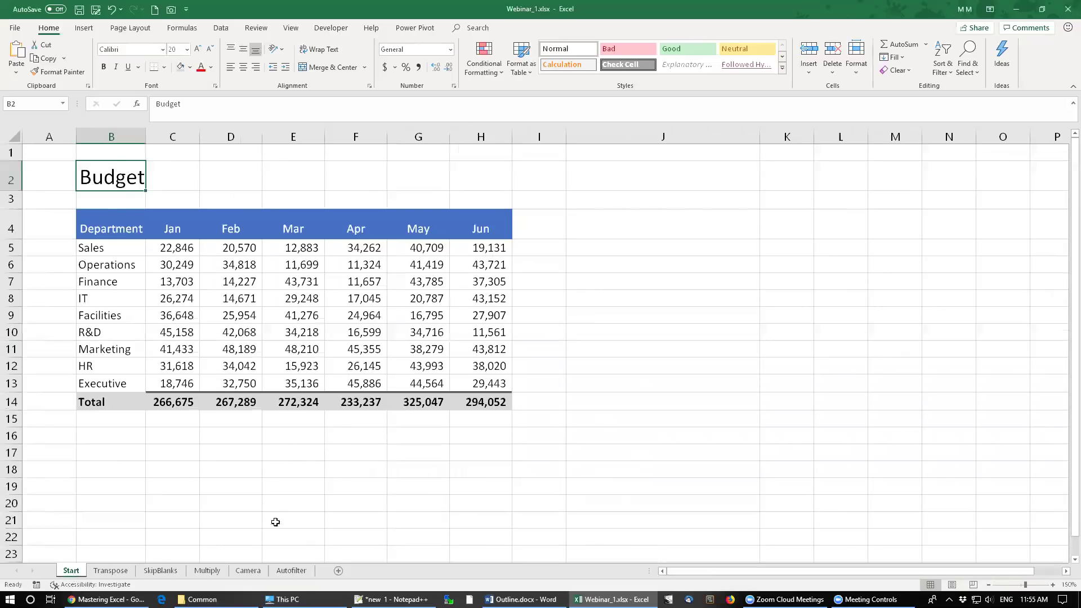
{"action": "left_click", "coordinate": [169, 402]}
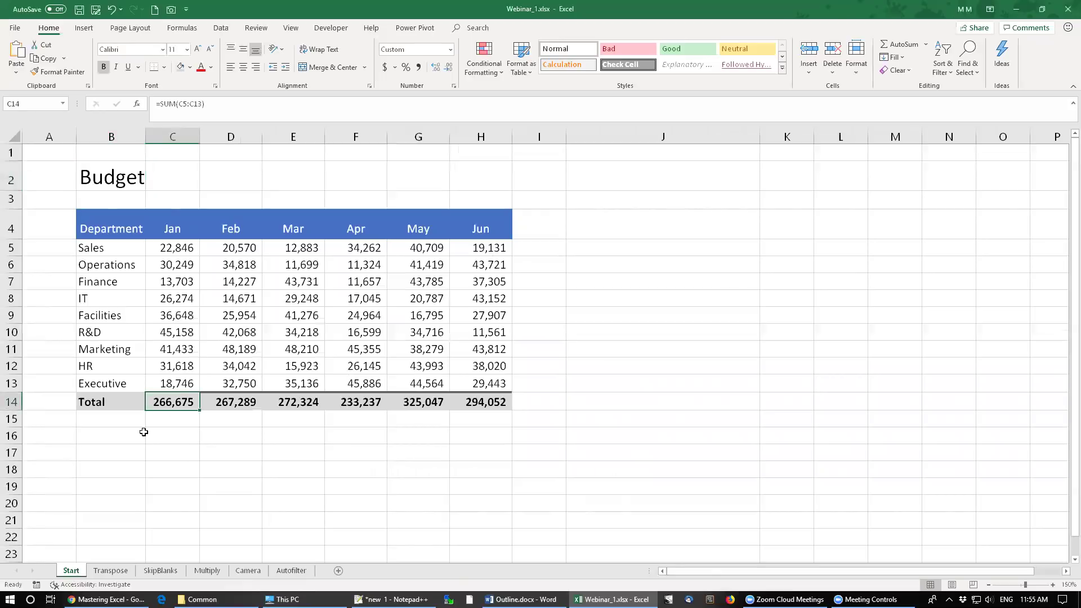
{"action": "left_click", "coordinate": [201, 70]}
{"action": "left_click", "coordinate": [116, 67]}
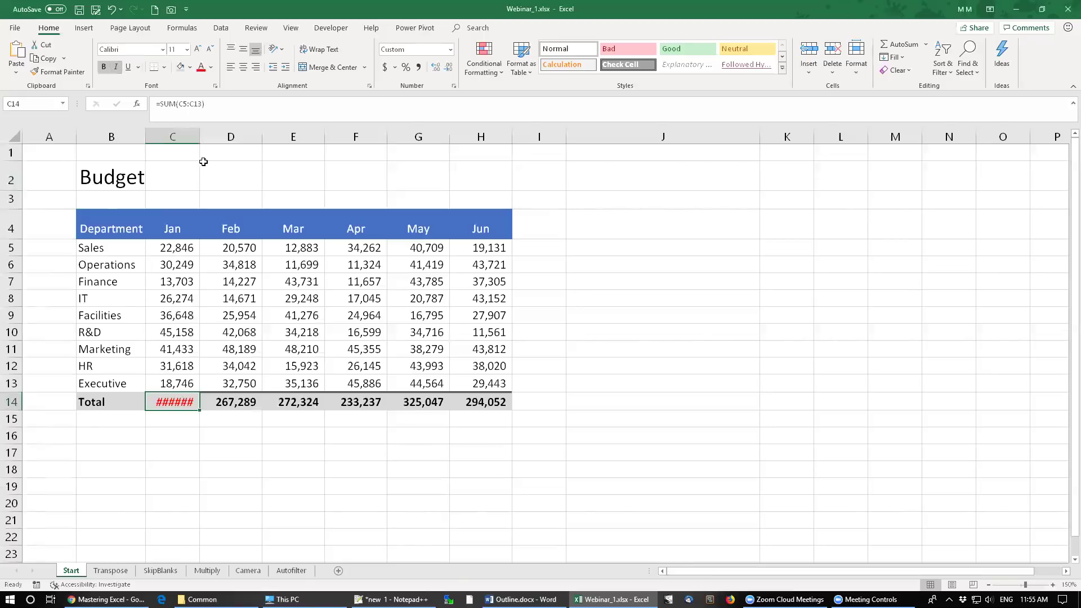
{"action": "left_click_drag", "start_coordinate": [200, 137], "coordinate": [210, 137]}
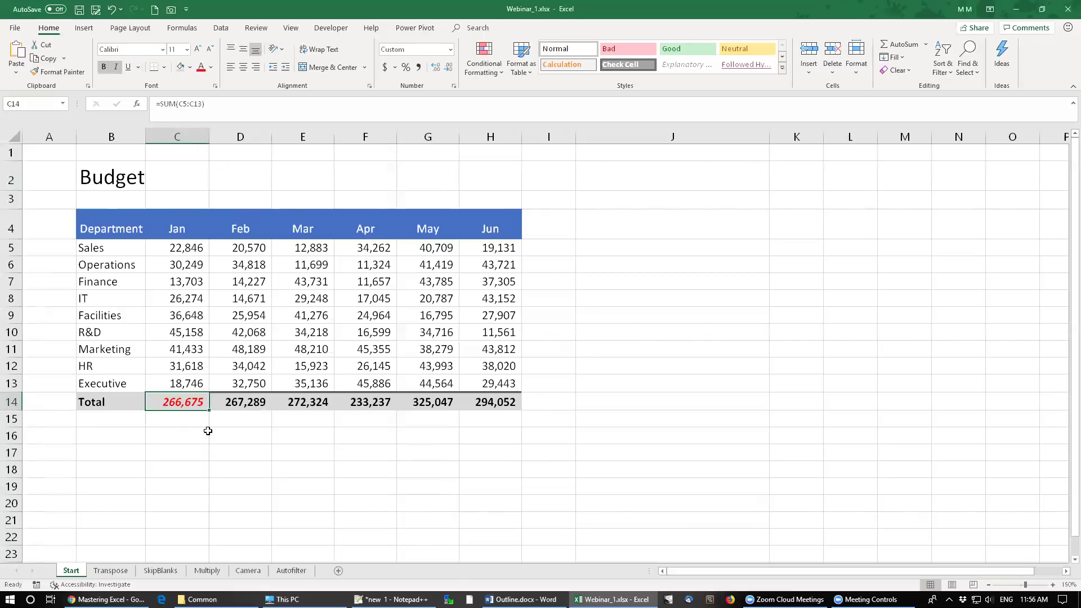
Copy C14's formatting onto the May Finance figure in G7 with Format Painter
{"action": "left_click", "coordinate": [64, 73]}
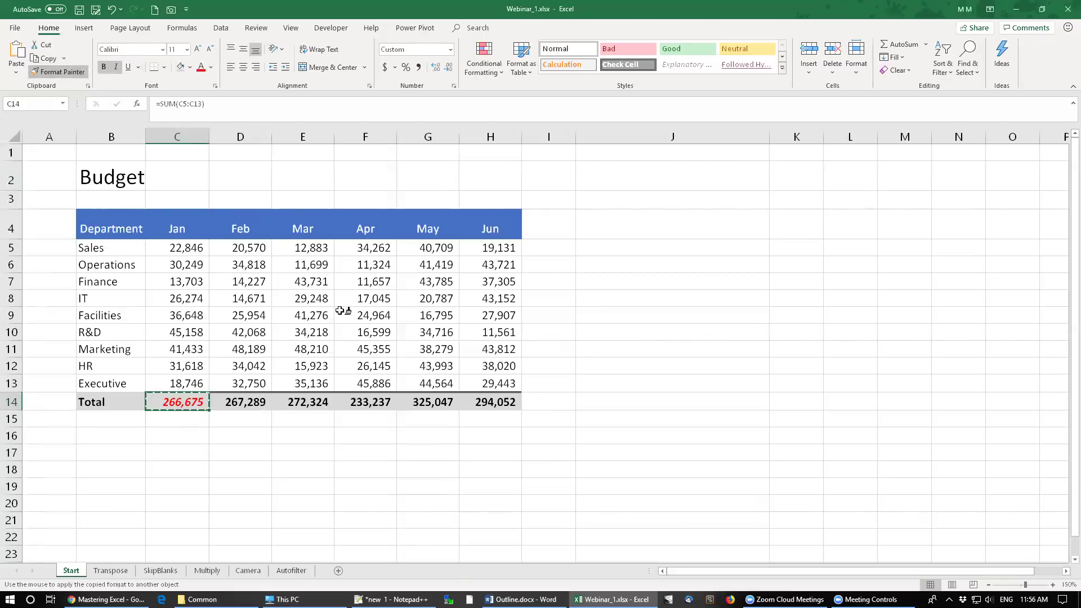
{"action": "left_click", "coordinate": [423, 282]}
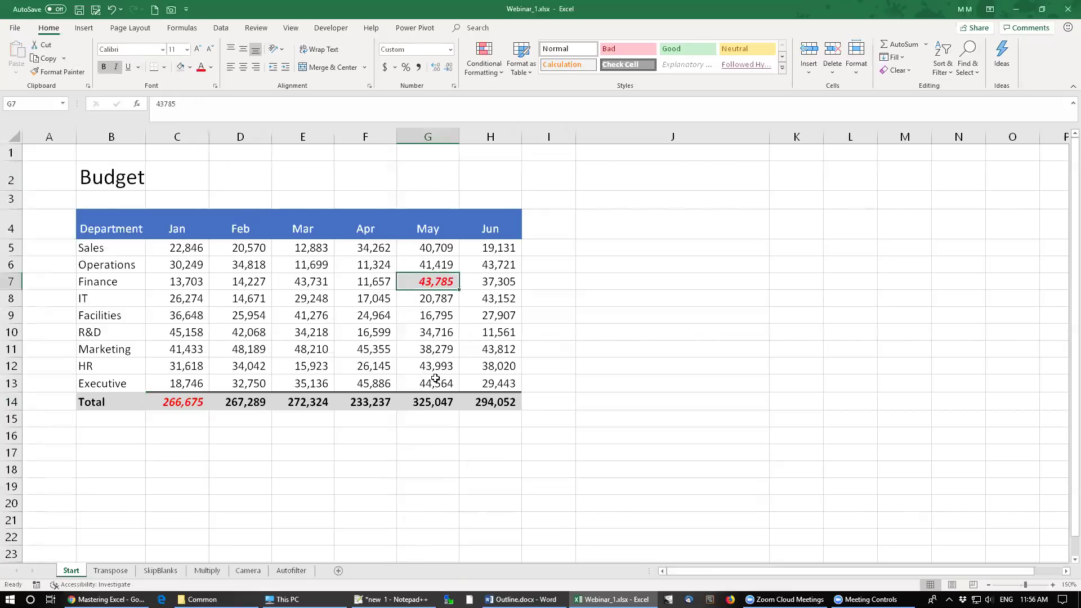
{"action": "left_click", "coordinate": [432, 331]}
{"action": "left_click", "coordinate": [420, 280]}
Using C14's format with a locked Format Painter, paint C6:E6, D9, E9 and F9:H11
{"action": "left_click", "coordinate": [166, 400]}
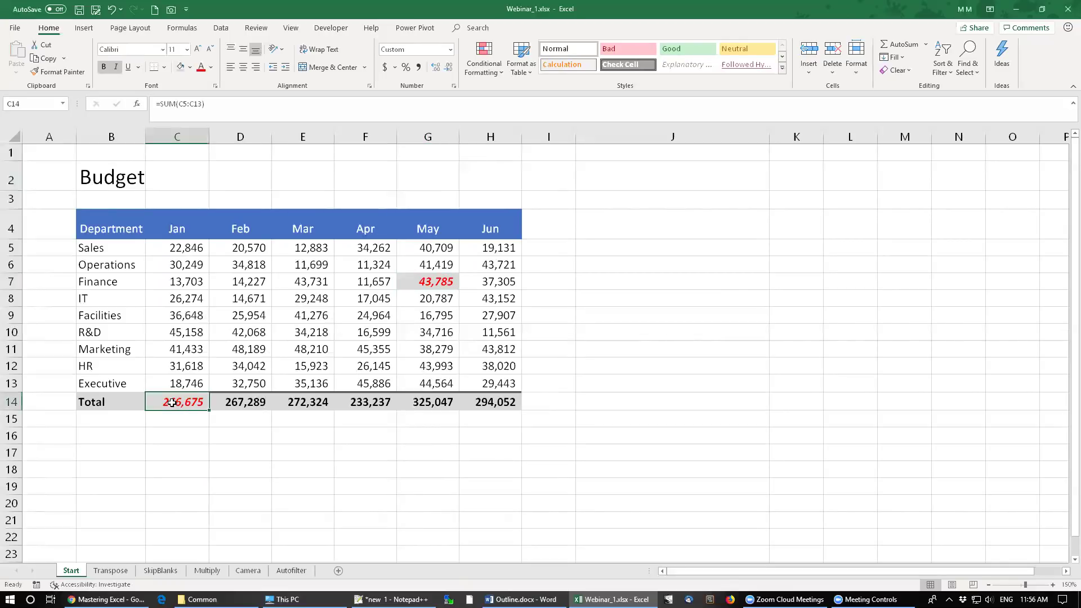
{"action": "left_click", "coordinate": [59, 73]}
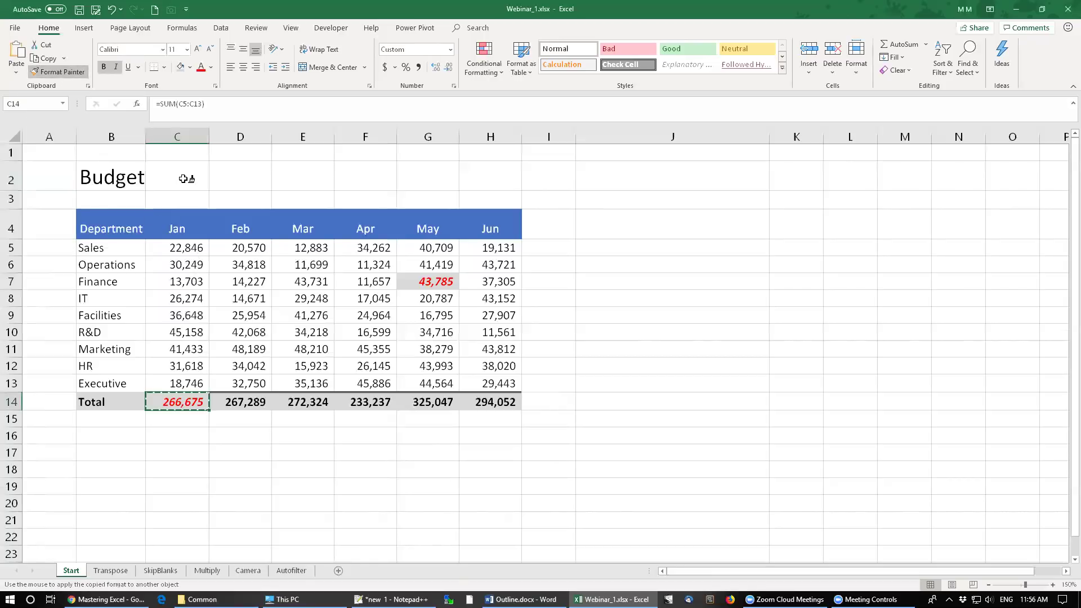
{"action": "left_click", "coordinate": [188, 266]}
{"action": "left_click_drag", "start_coordinate": [250, 261], "coordinate": [322, 270]}
{"action": "left_click", "coordinate": [225, 308]}
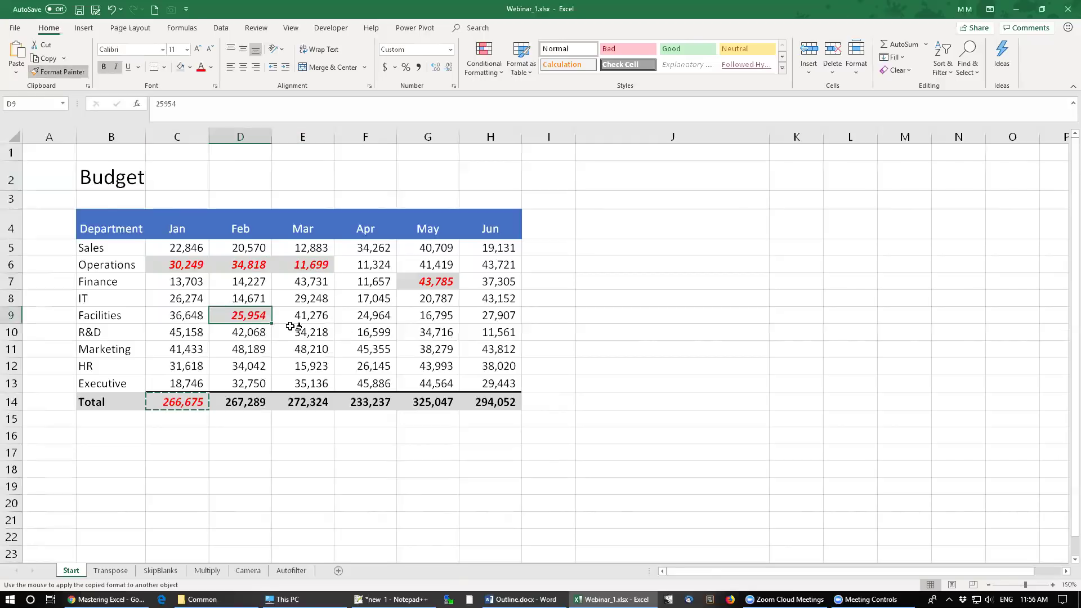
{"action": "left_click", "coordinate": [303, 311]}
{"action": "left_click_drag", "start_coordinate": [361, 313], "coordinate": [473, 353]}
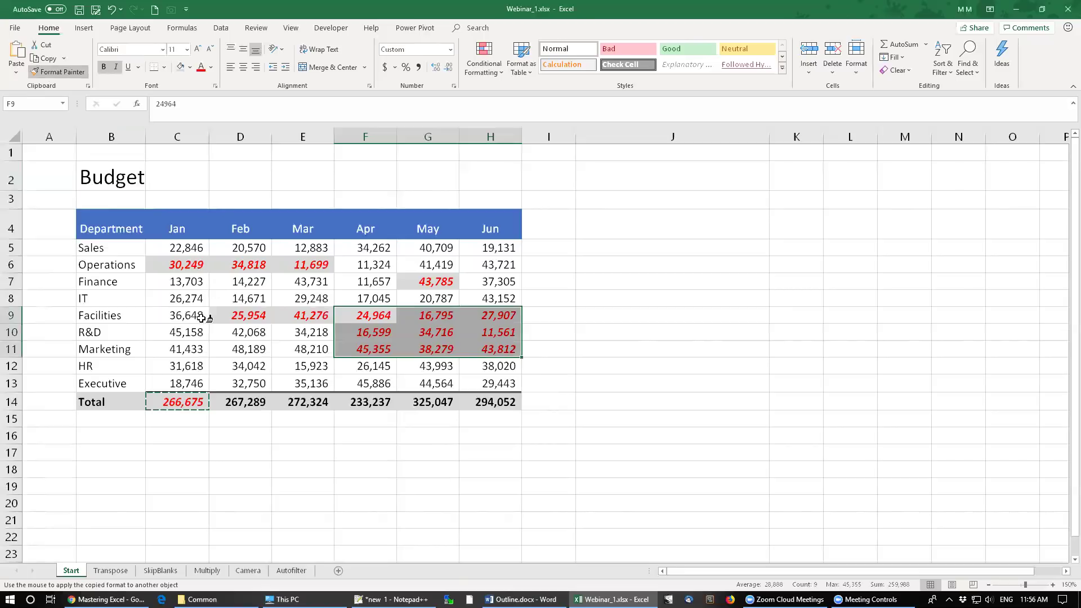
{"action": "key", "text": "Escape"}
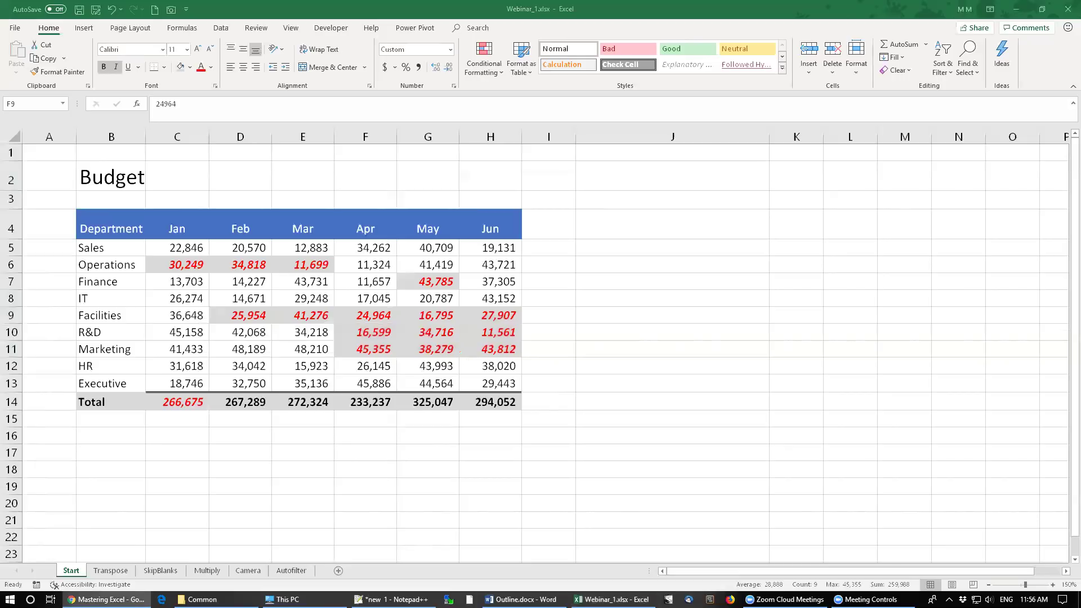
{"action": "key", "text": "alt+Tab"}
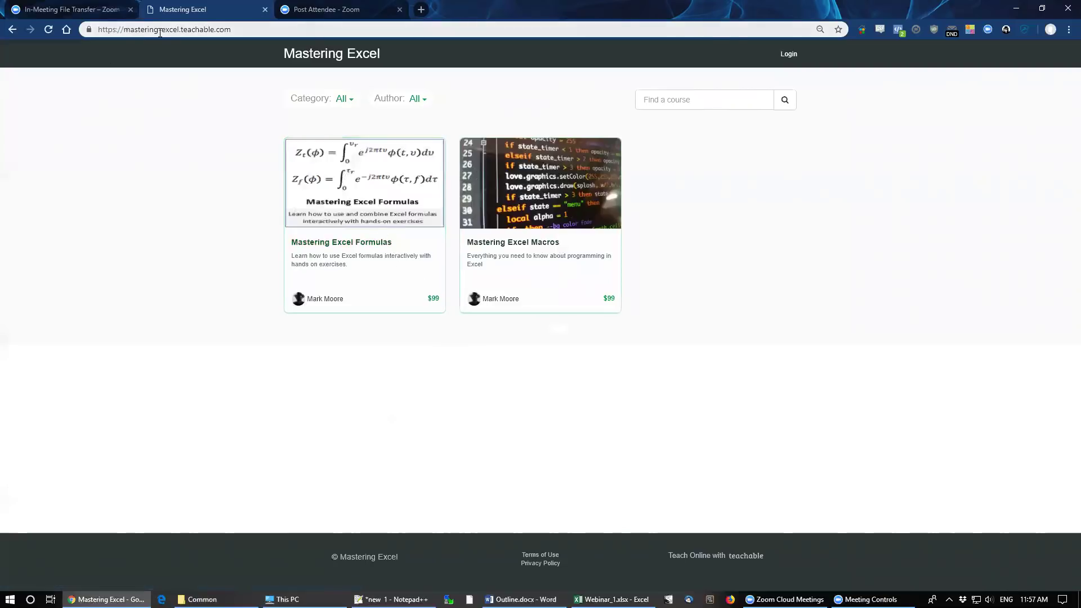
Copy the Mastering Excel course page's URL from the Chrome address bar
{"action": "left_click_drag", "start_coordinate": [239, 32], "coordinate": [92, 31]}
{"action": "right_click", "coordinate": [116, 29]}
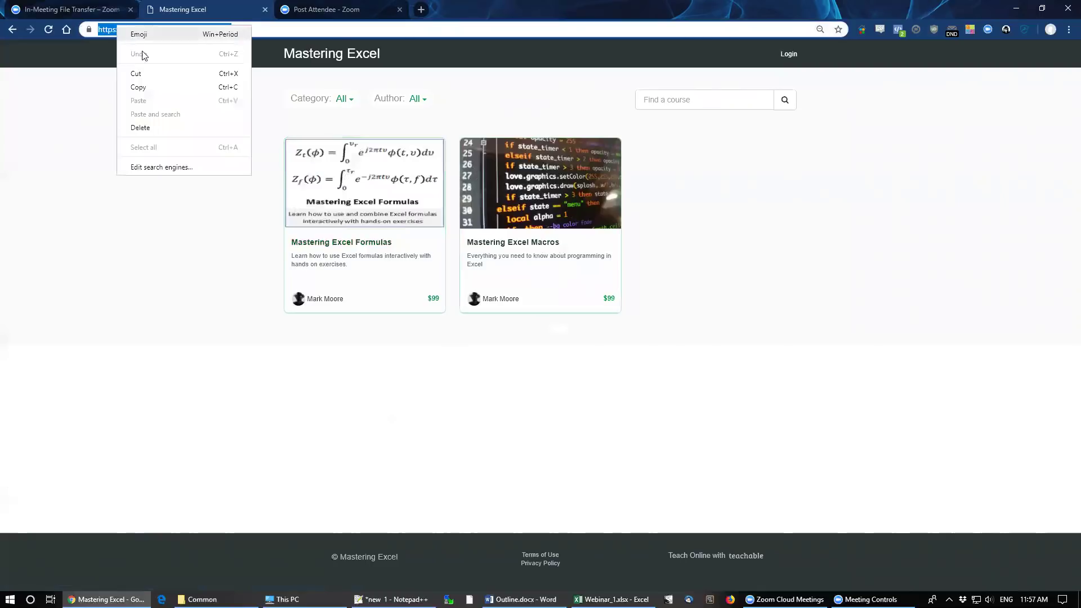
{"action": "left_click", "coordinate": [138, 83]}
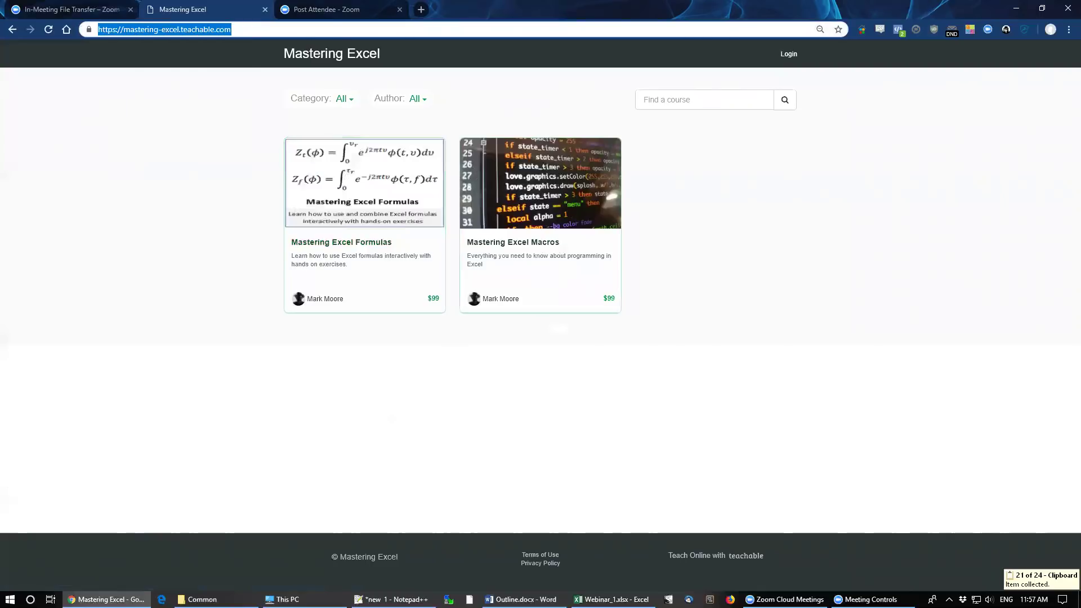
{"action": "key", "text": "alt+Tab"}
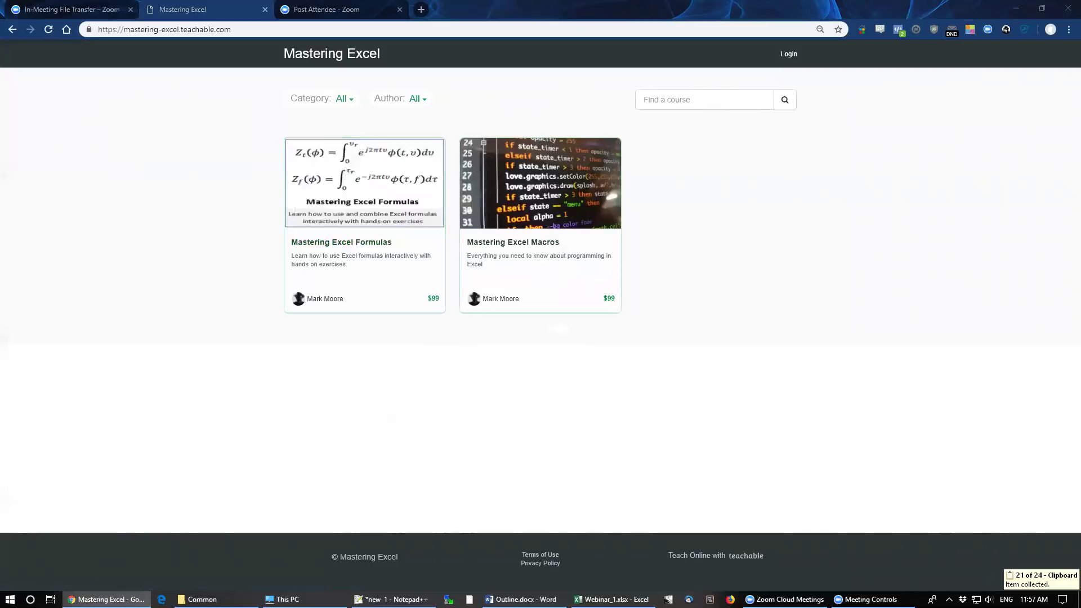